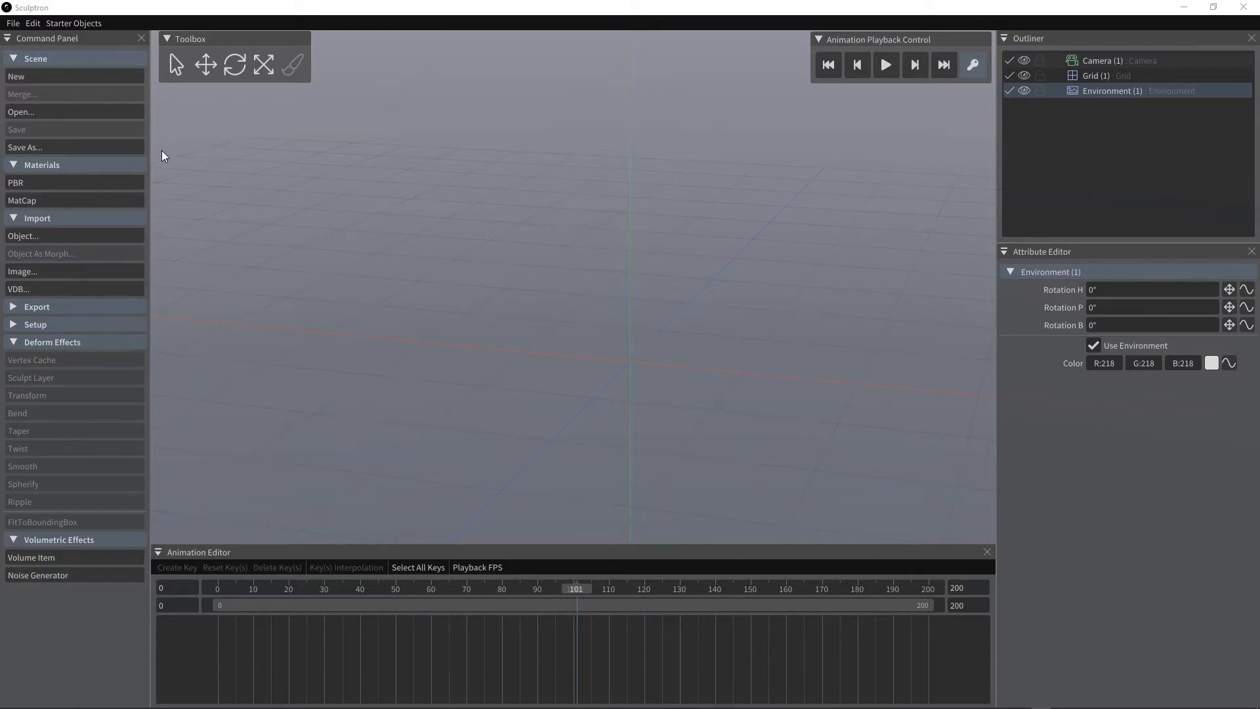
Add the IcoSphere_327k starter object to the scene and activate sculpting on it
left_click(77, 23)
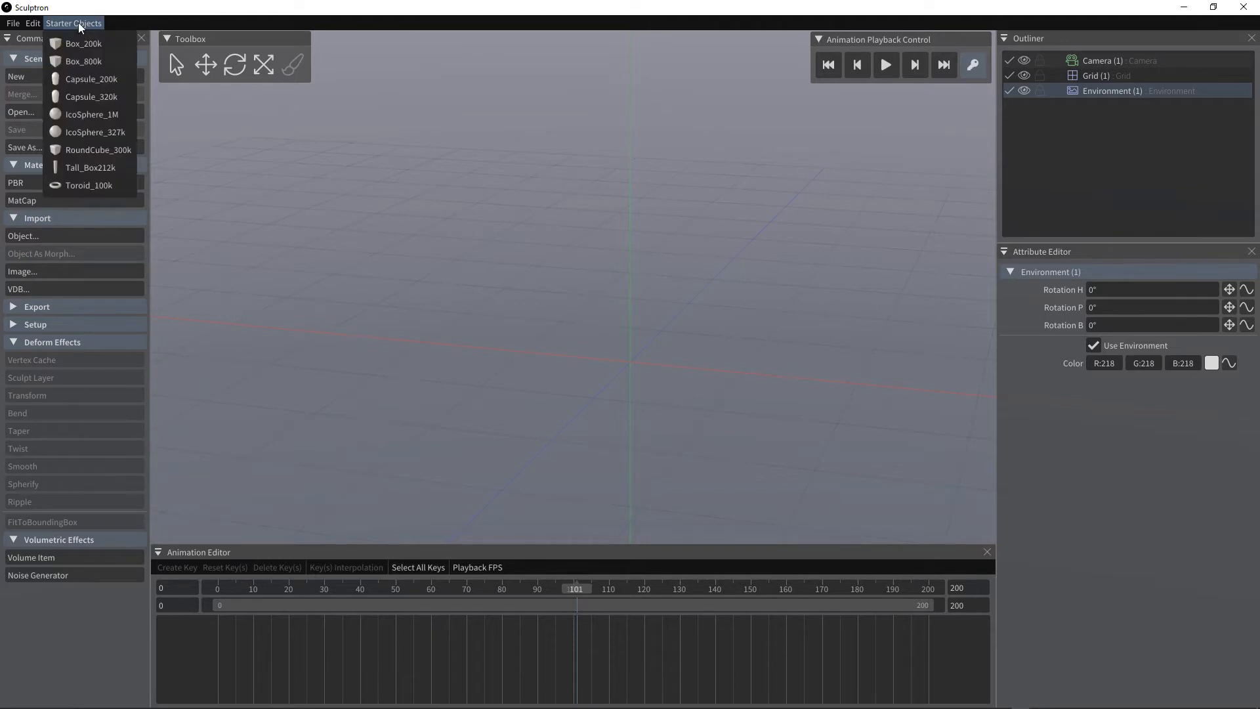
left_click(89, 133)
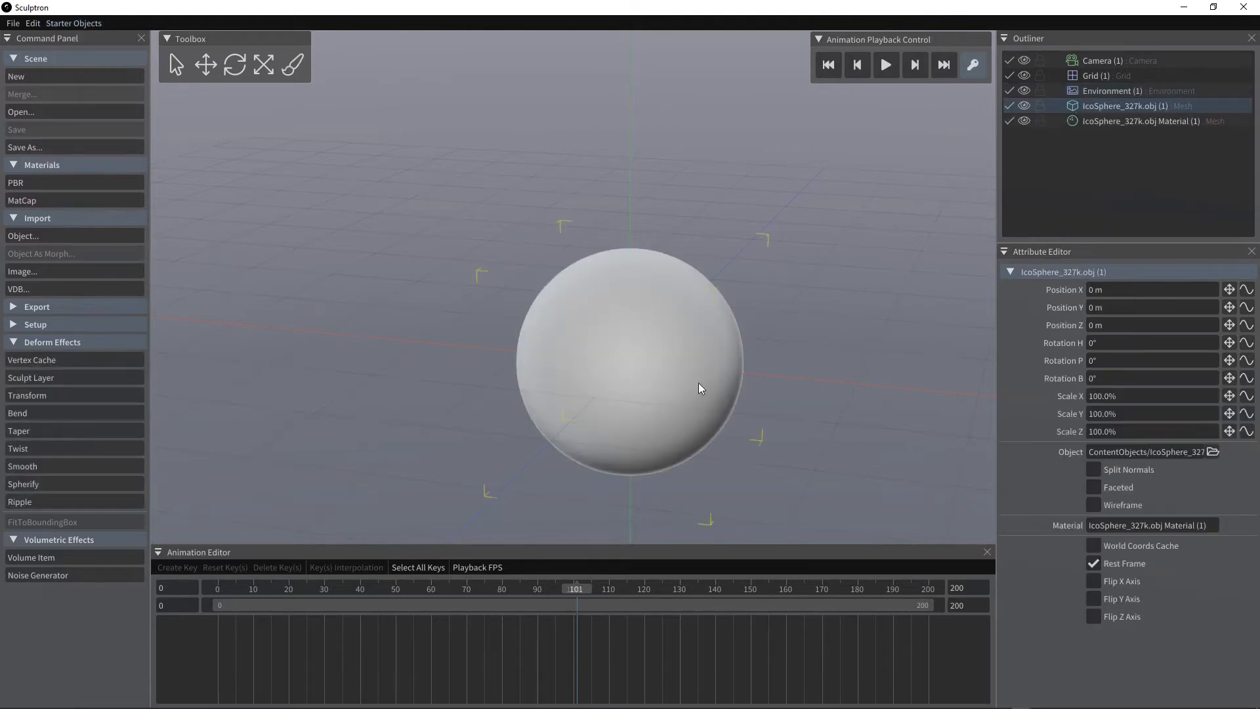
left_click_drag(814, 412, 666, 385, "alt")
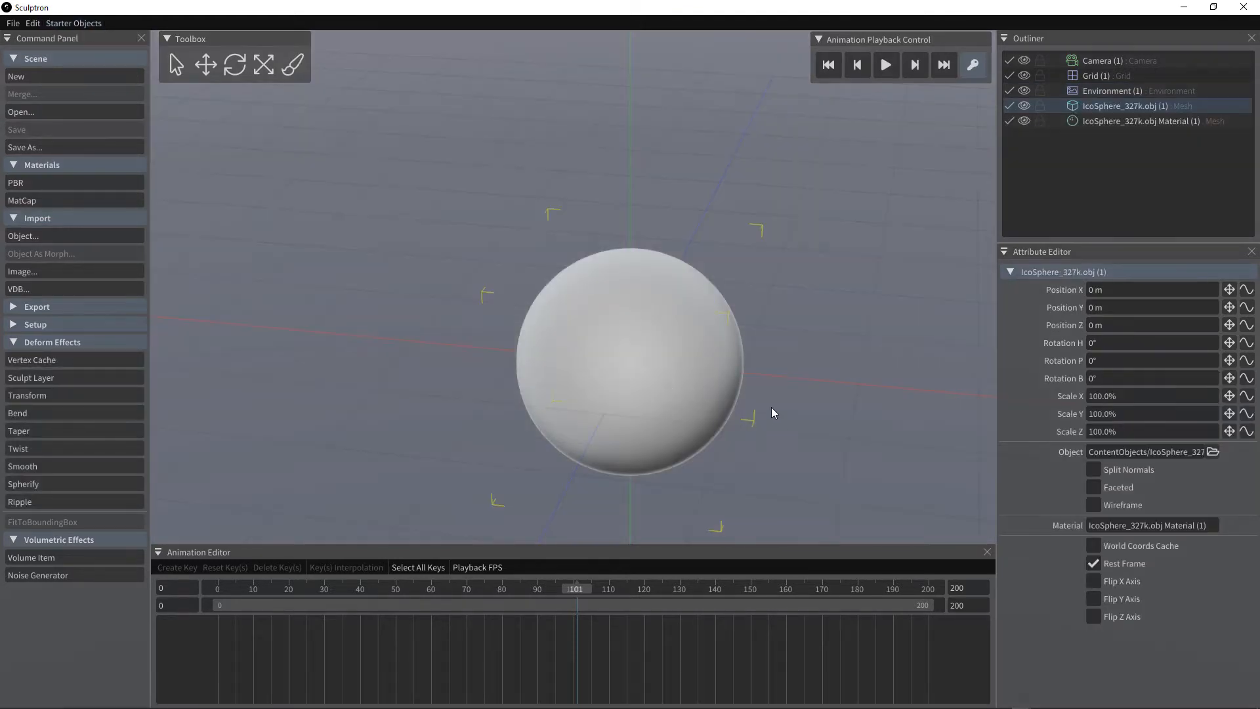
middle_click_drag(772, 412, 715, 333, "alt")
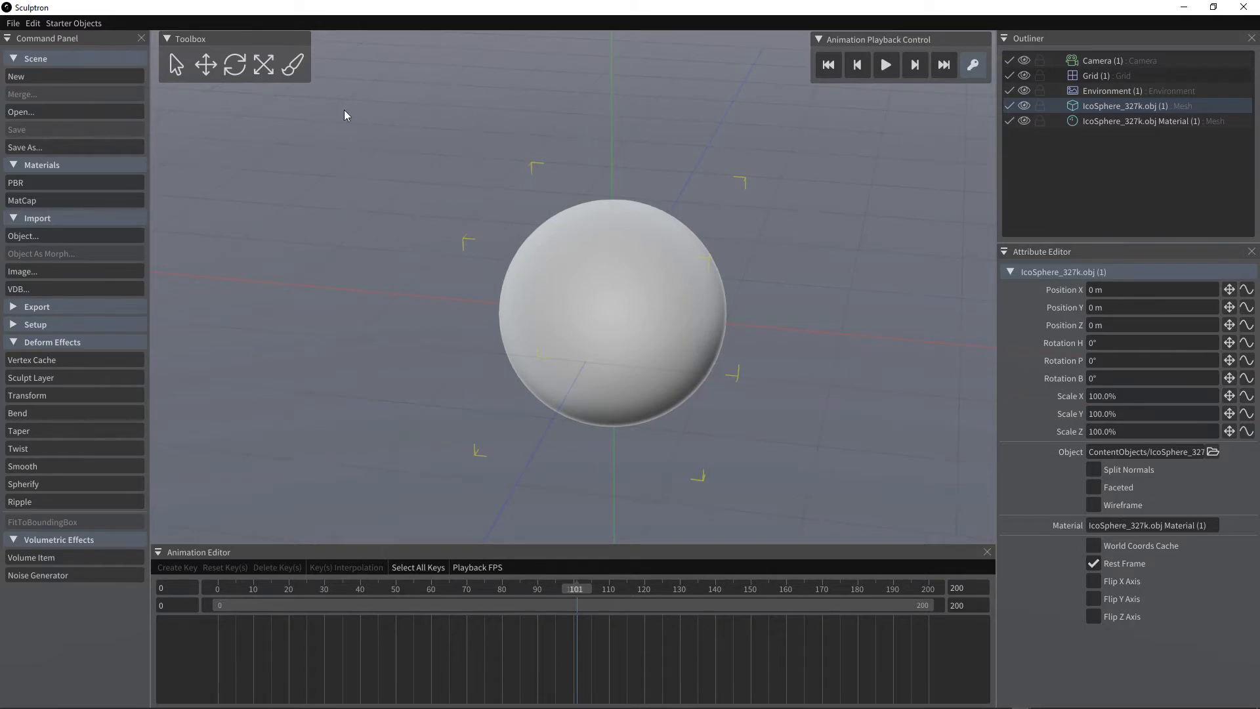
left_click(293, 65)
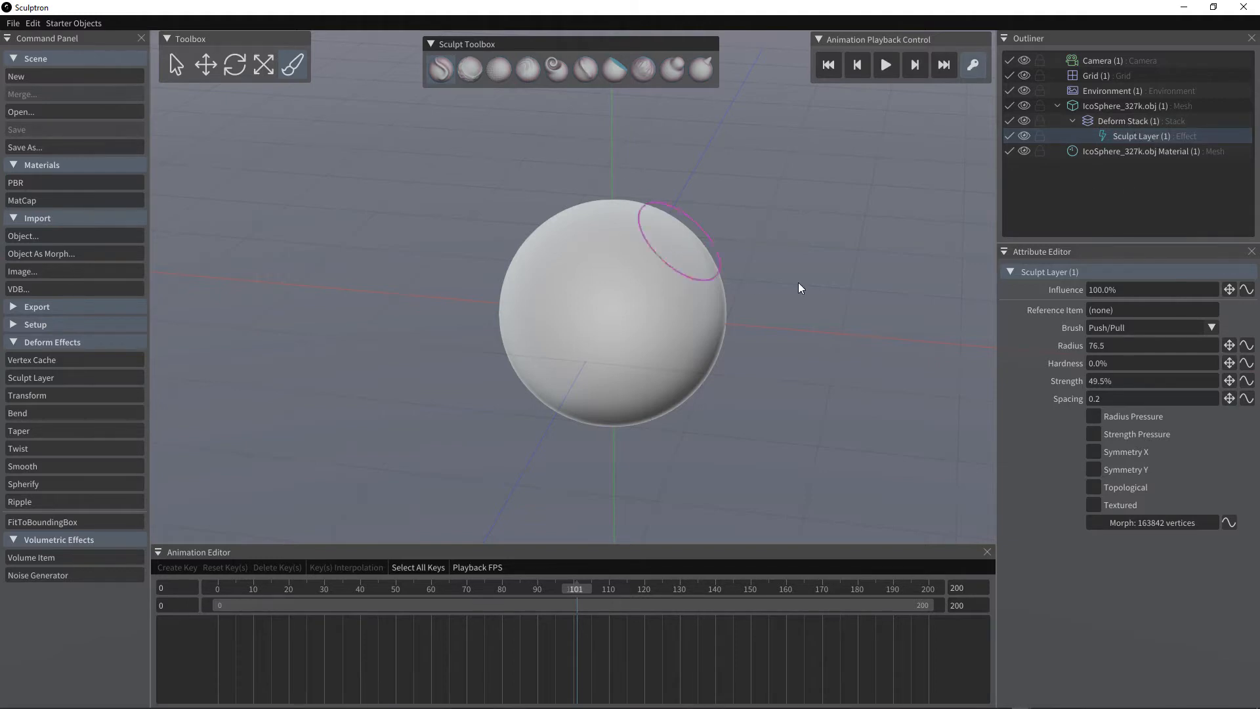
Pull two spikes out of one side of the sphere with the Grab brush
left_click(700, 69)
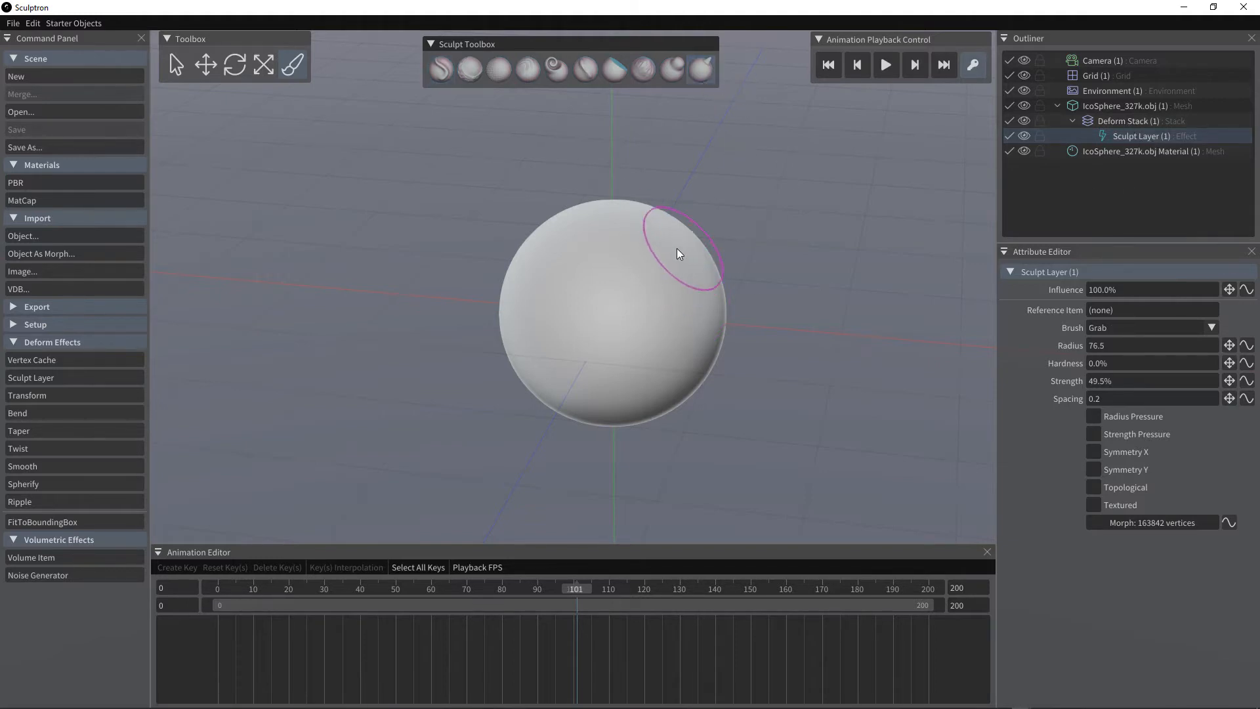
left_click_drag(676, 249, 738, 204)
left_click_drag(692, 335, 739, 344)
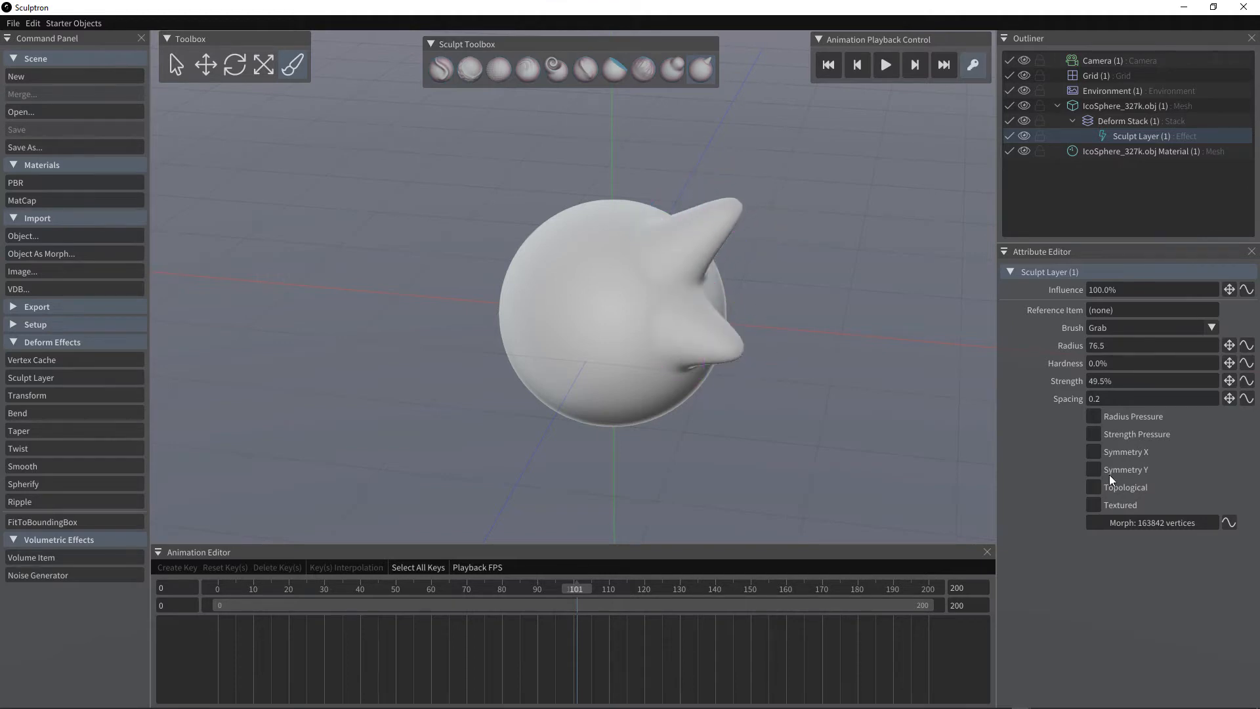
Enable Symmetry X for the sculpt layer and pull mirrored spikes from the sphere's lower, upper and top areas
left_click(1094, 452)
left_click_drag(534, 373, 456, 403)
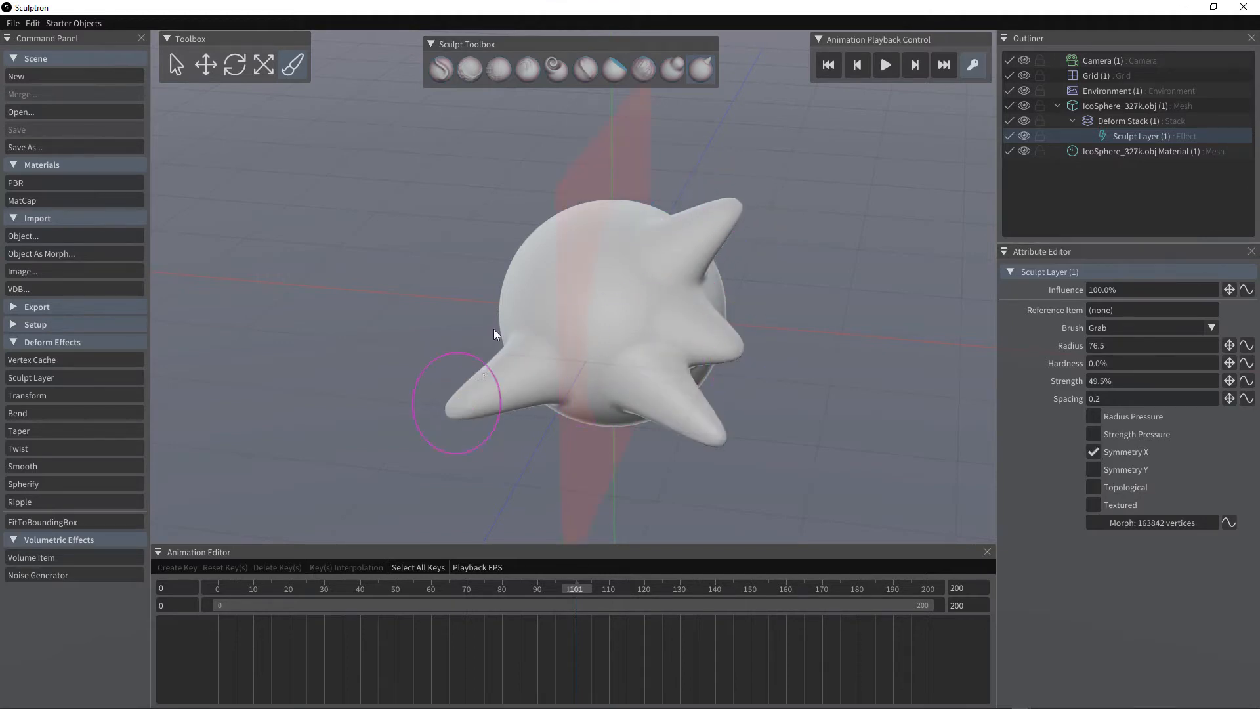
left_click_drag(526, 284, 454, 227)
left_click_drag(640, 208, 654, 171)
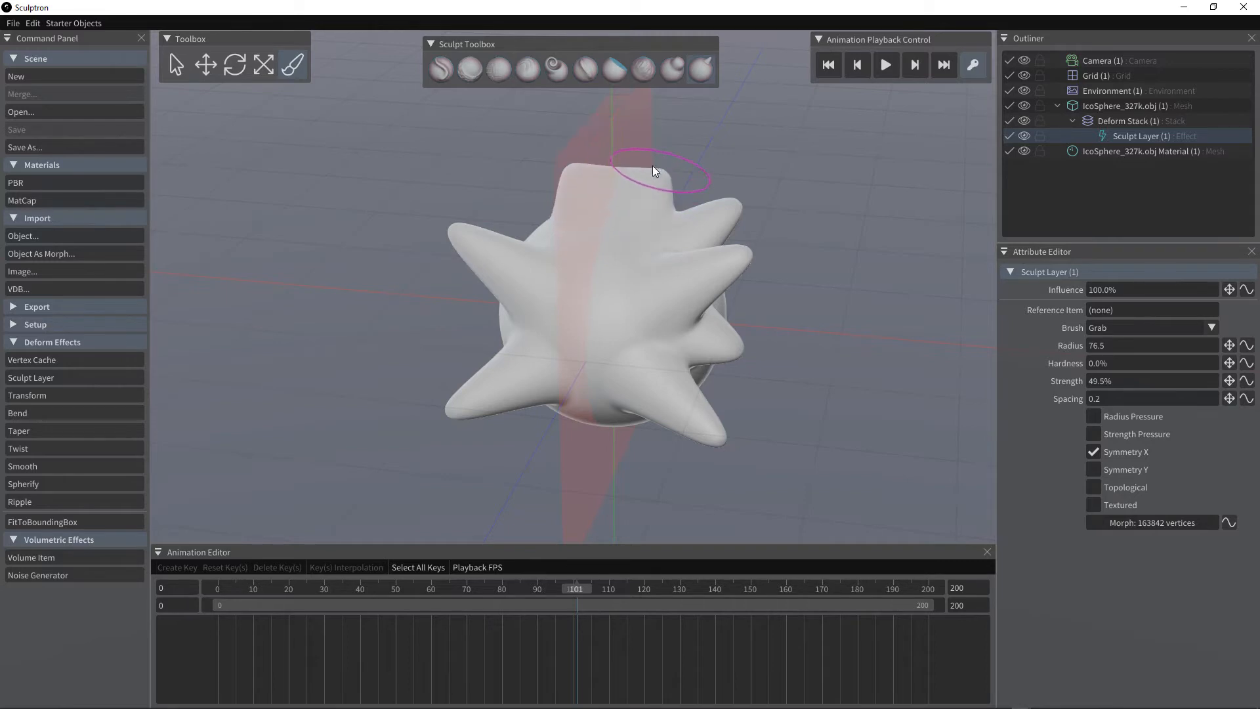
Sculpt a mirrored bulge down the front with the Push/Pull brush, and reset the sculpt layer's morph
left_click(440, 69)
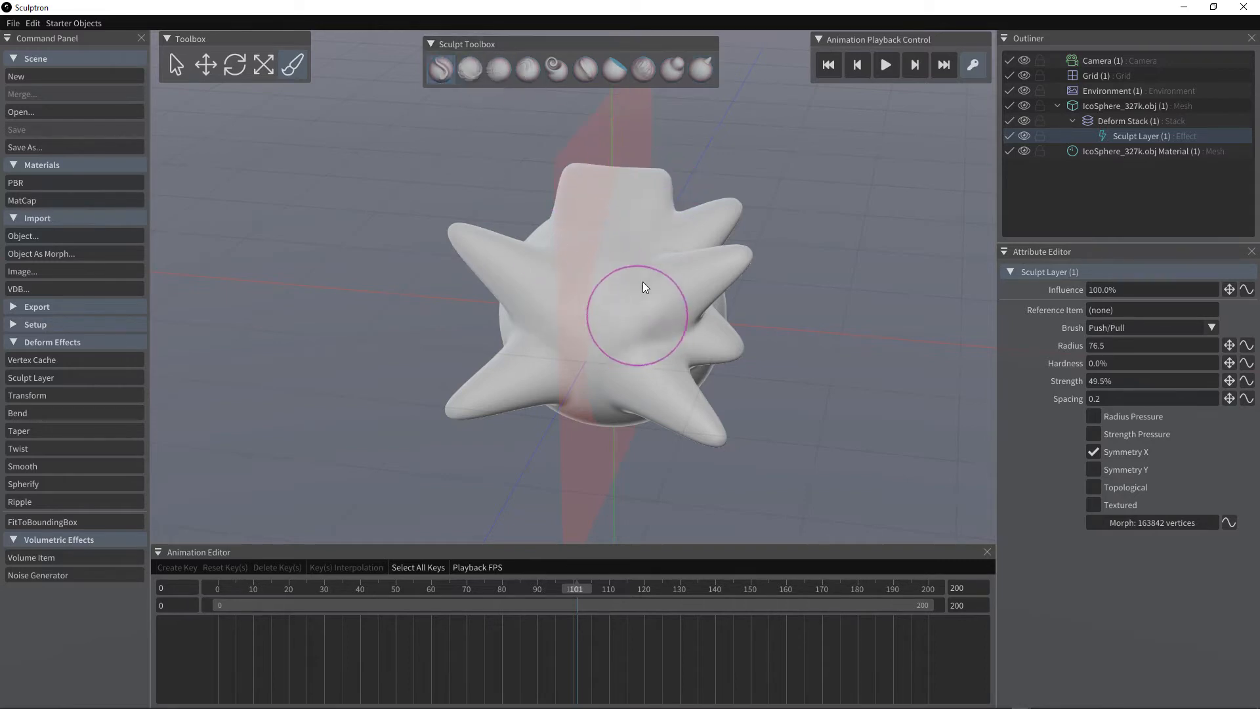
mouse_move(643, 282)
left_mouse_down()
mouse_move(648, 344)
mouse_move(636, 353)
mouse_move(624, 293)
mouse_move(614, 403)
mouse_move(664, 419)
mouse_move(598, 324)
mouse_move(711, 416)
left_mouse_up()
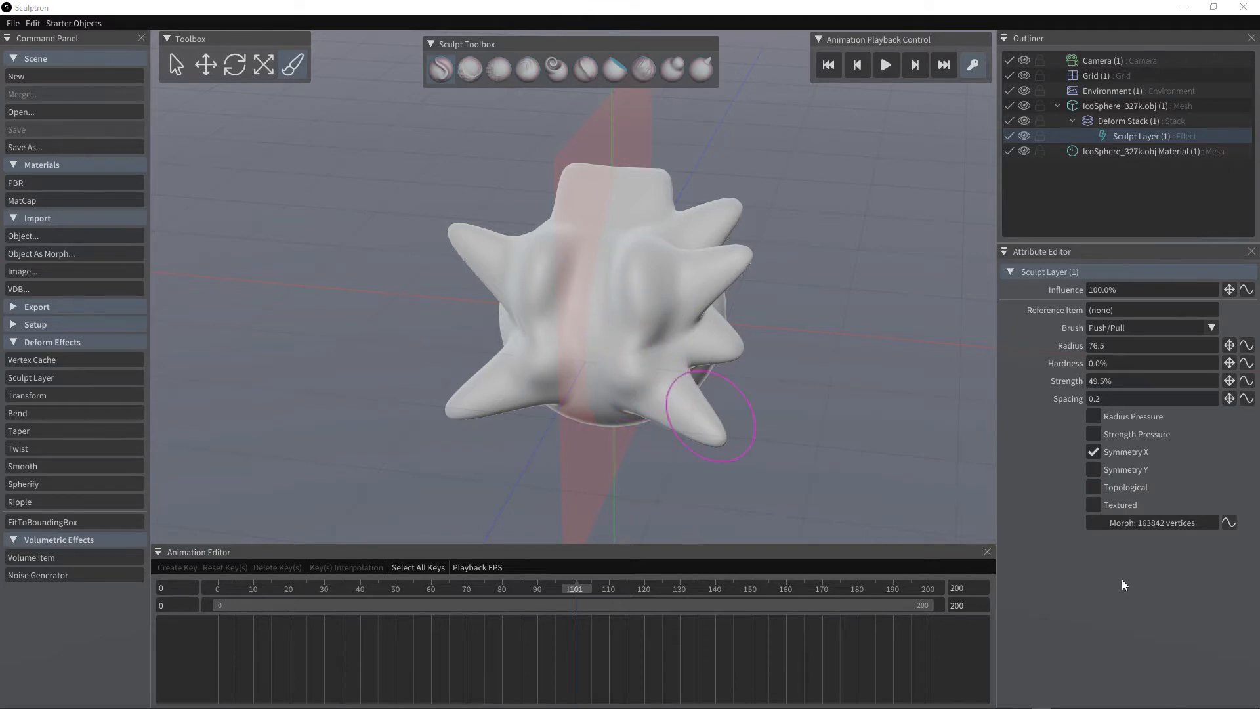
right_click(1128, 523)
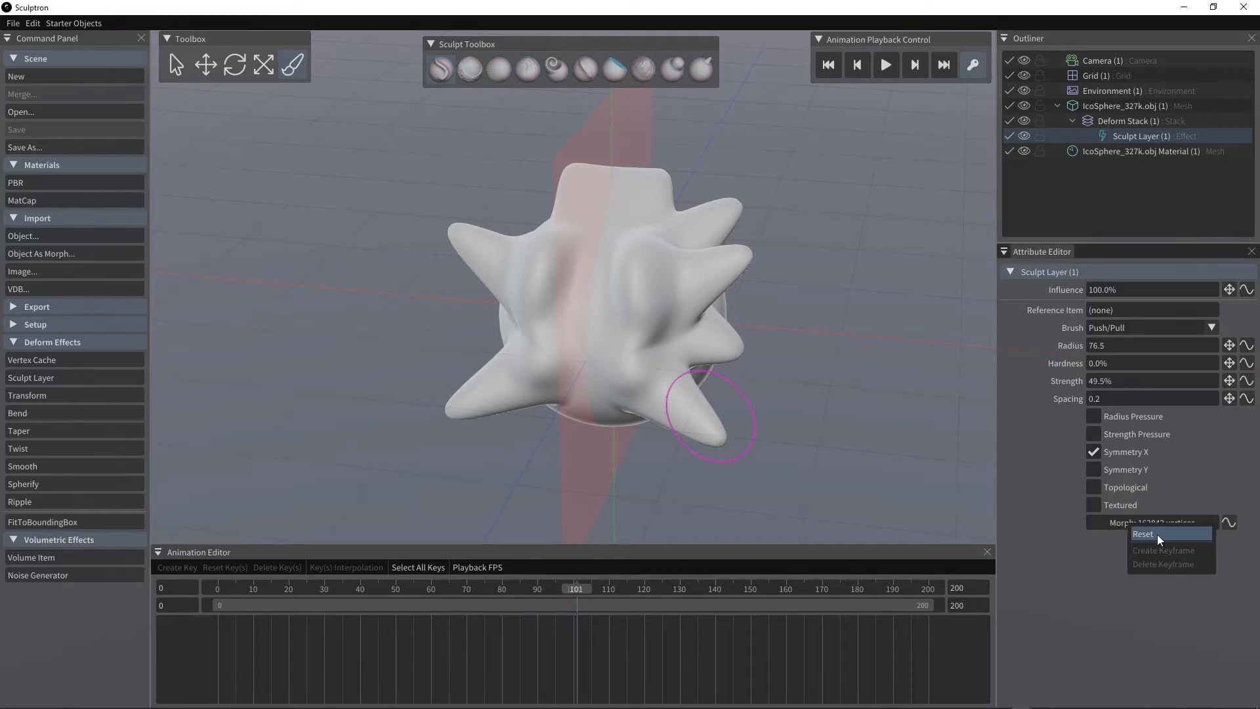
left_click(1157, 537)
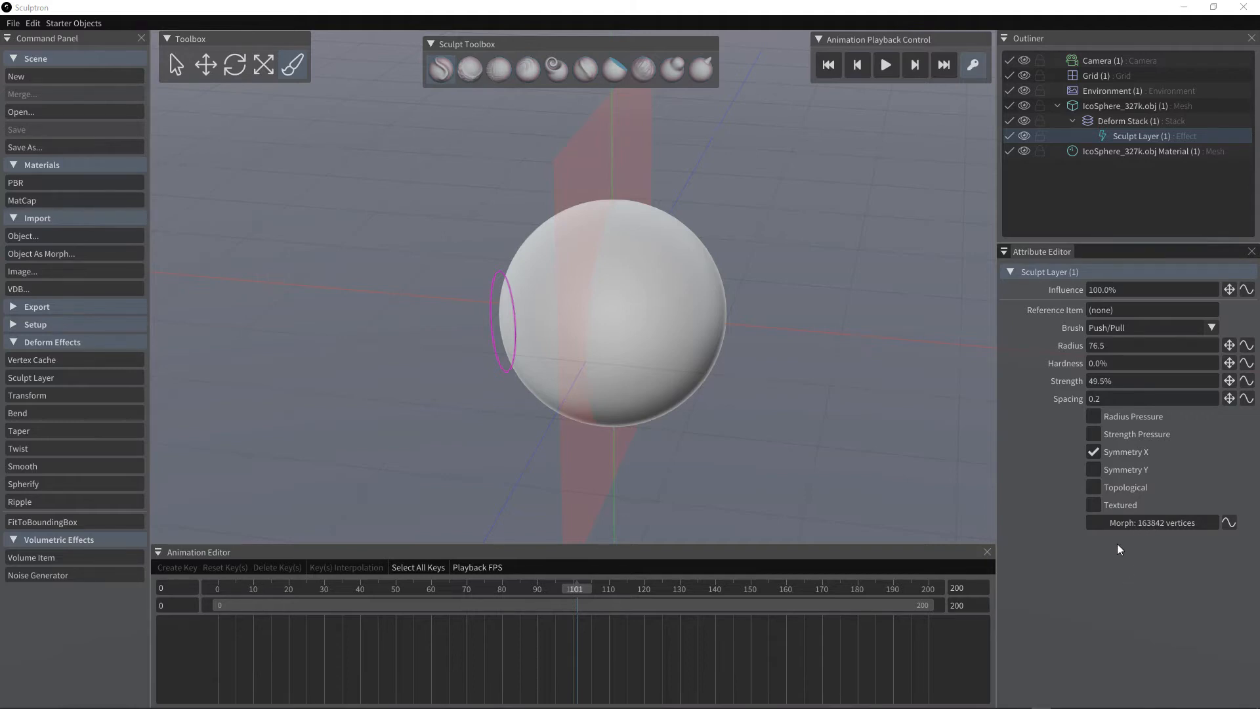
Show the sculpt layer's Morph channel for animation and set the current frame to 0
left_click(1228, 522)
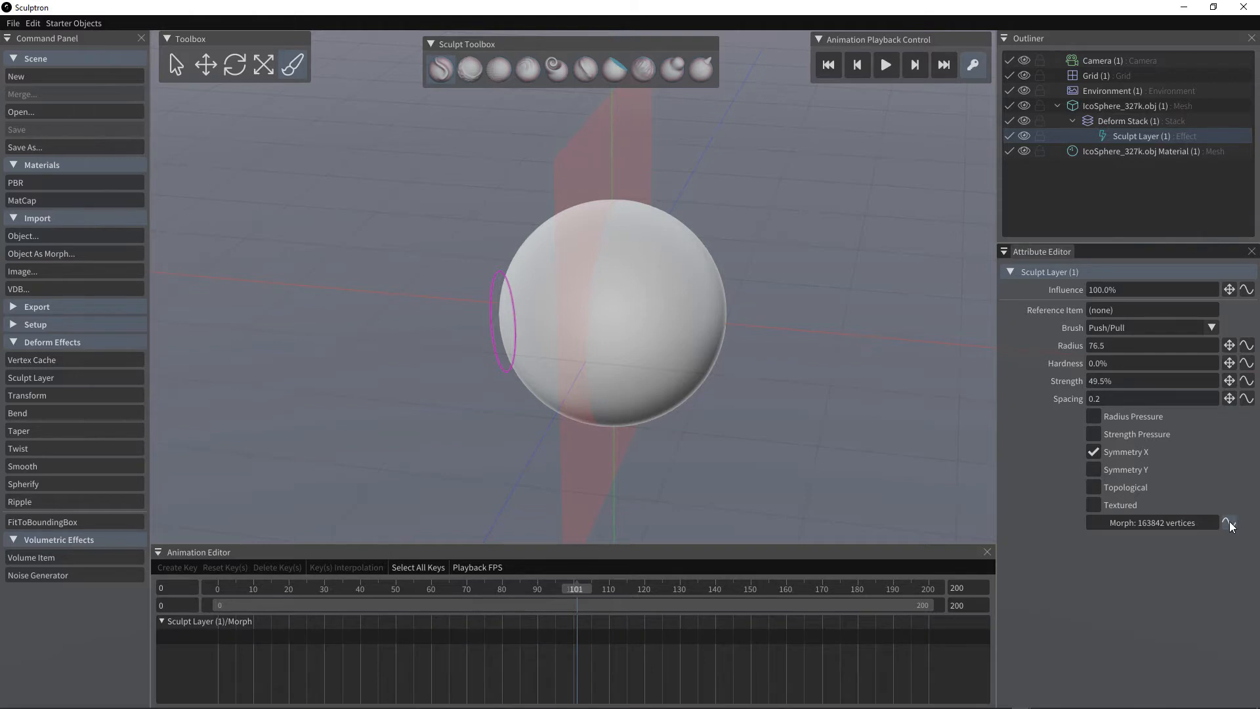
left_click(179, 625)
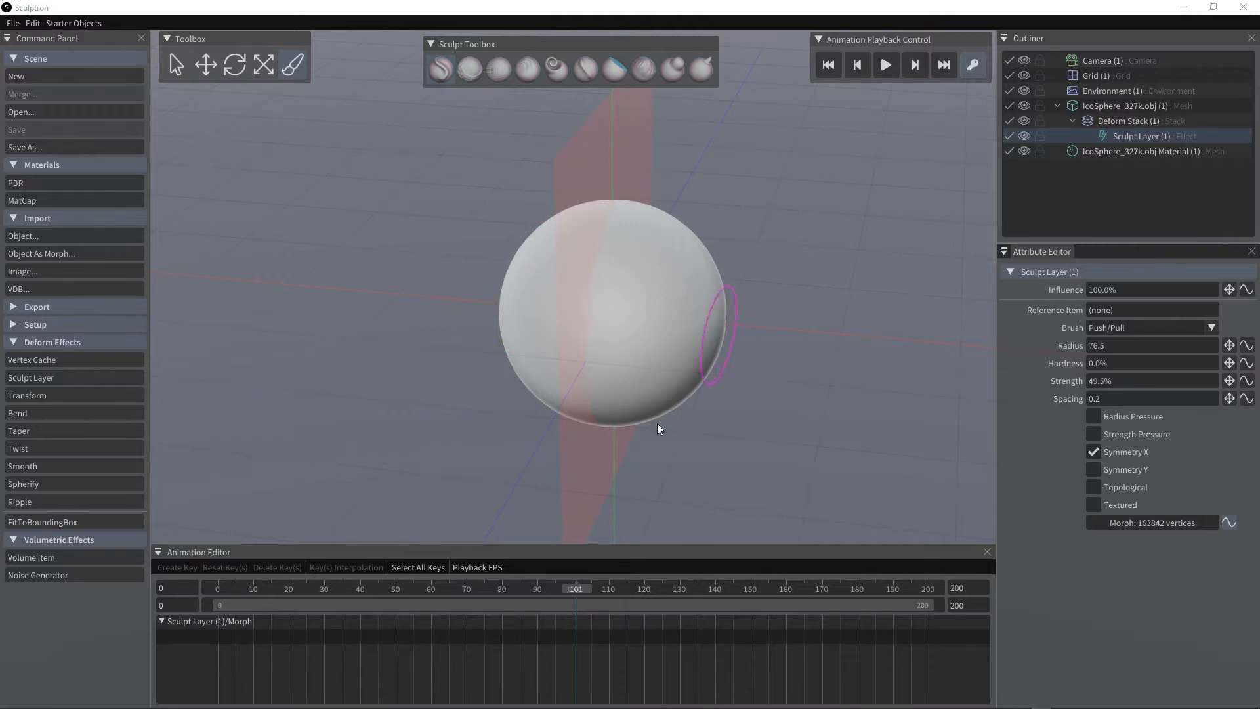
left_click_drag(577, 589, 209, 588)
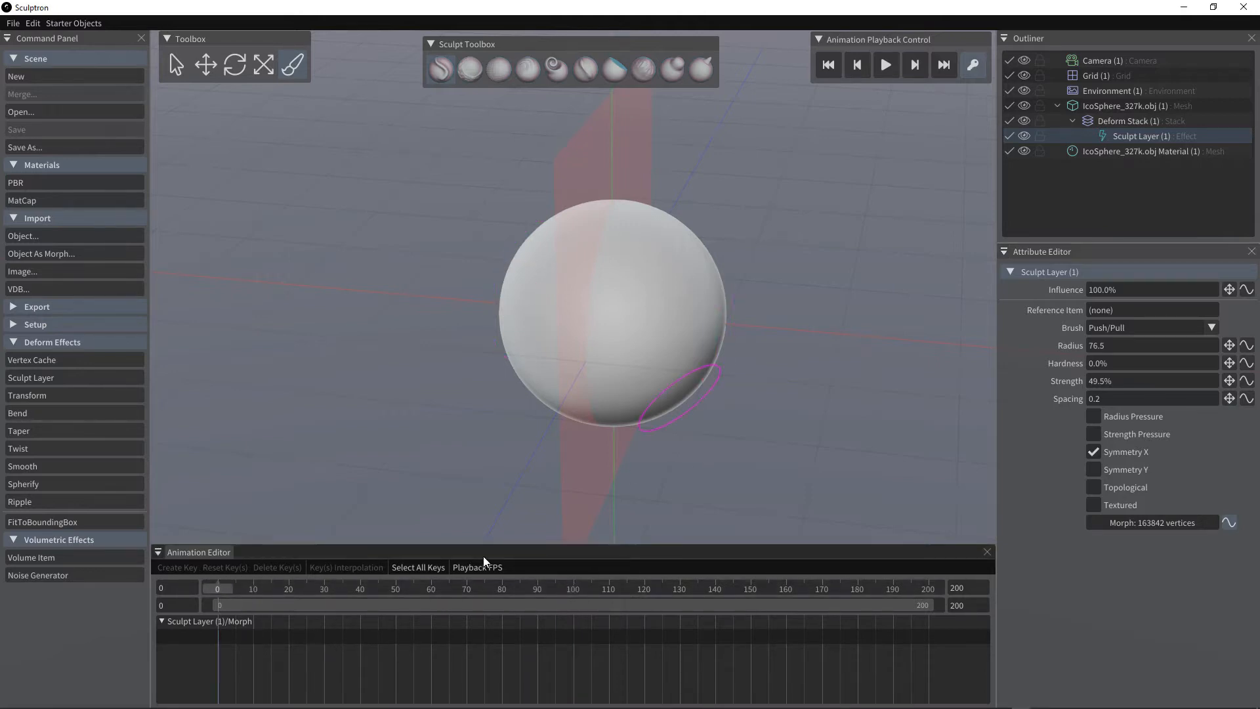
Pull three mirrored pairs of spikes from the sphere with the Grab brush at frame 0
left_click(696, 71)
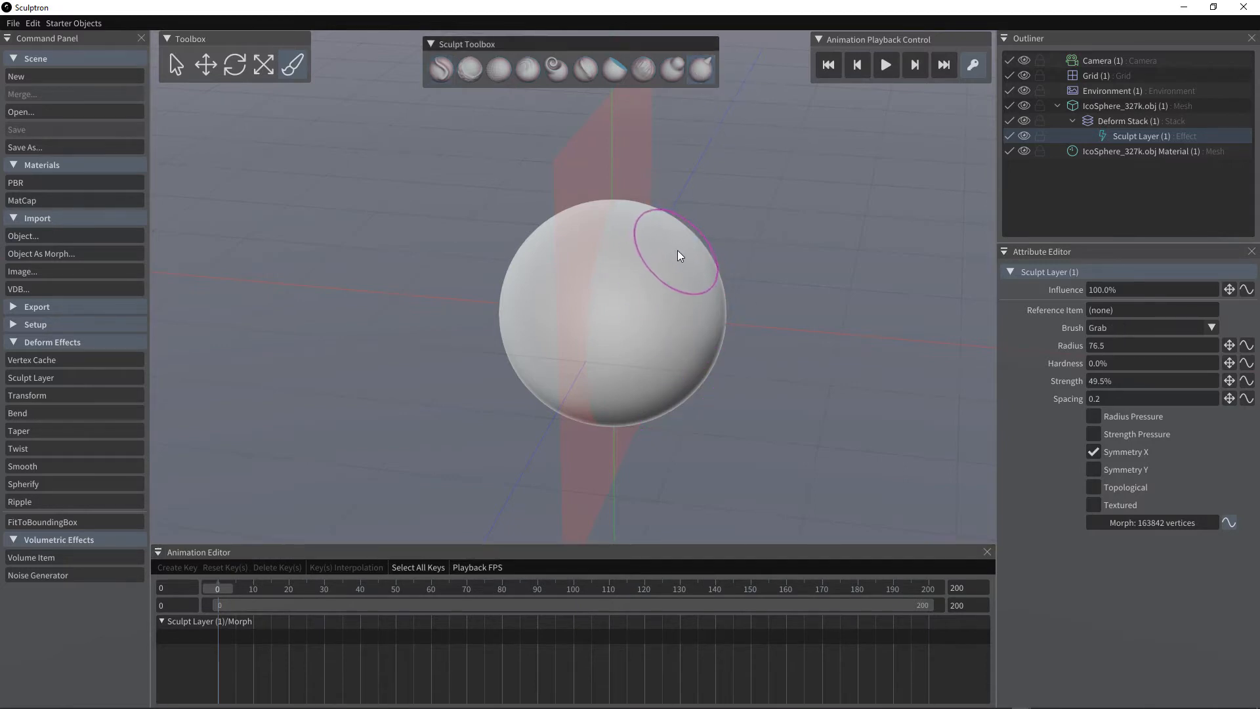
left_click_drag(684, 241, 746, 194)
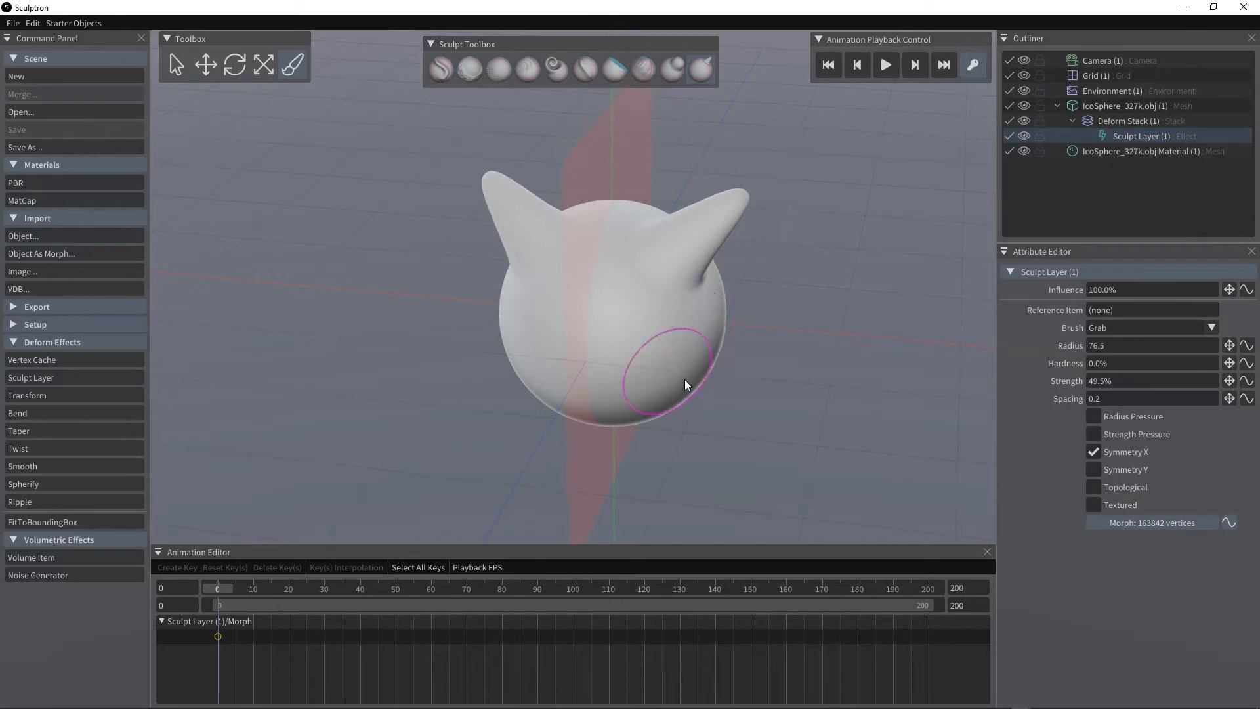
left_click_drag(723, 356, 761, 379)
left_click_drag(653, 404, 683, 465)
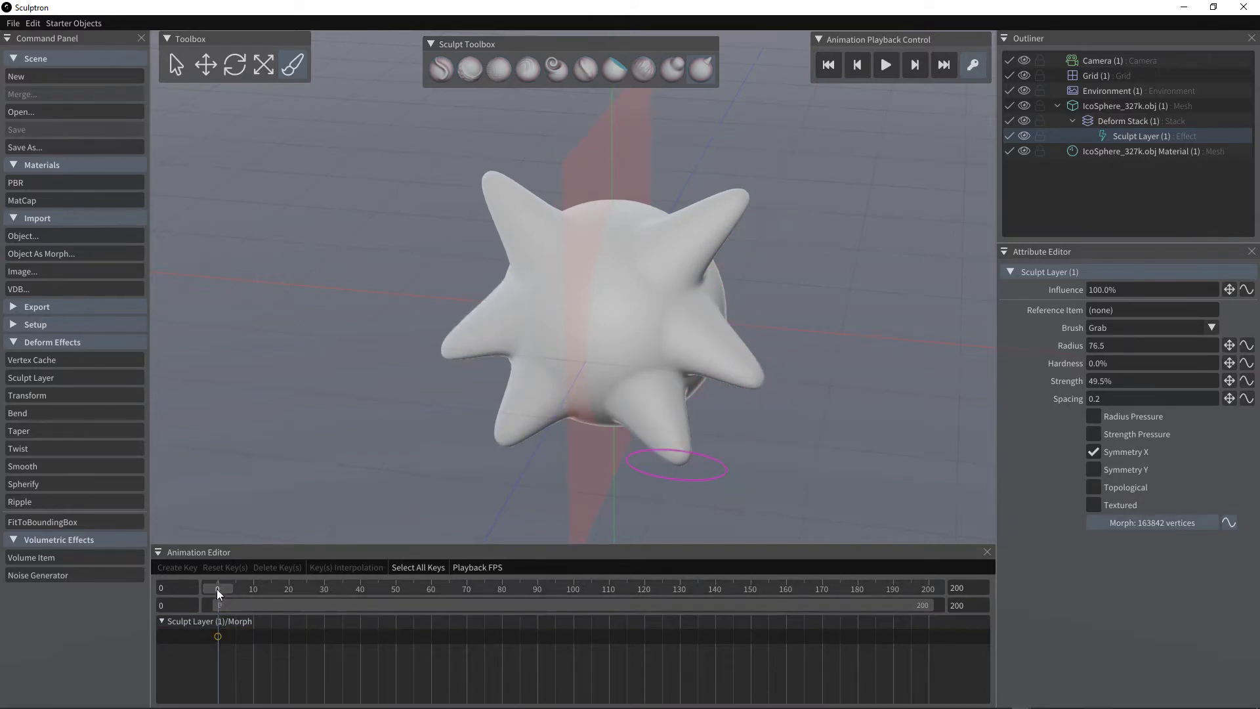
At frame 100, pull additional mirrored spikes from the sides and top and a downward spike at the base with the Grab brush
left_click_drag(217, 589, 503, 592)
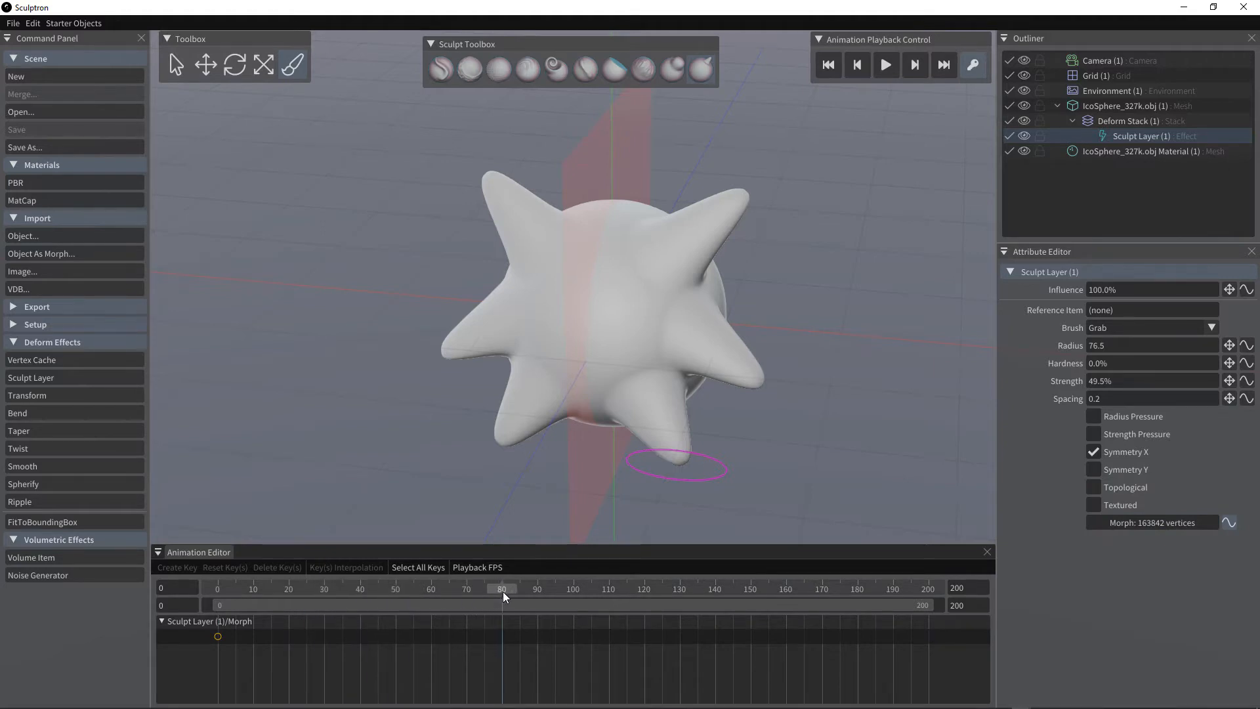
left_click(971, 67)
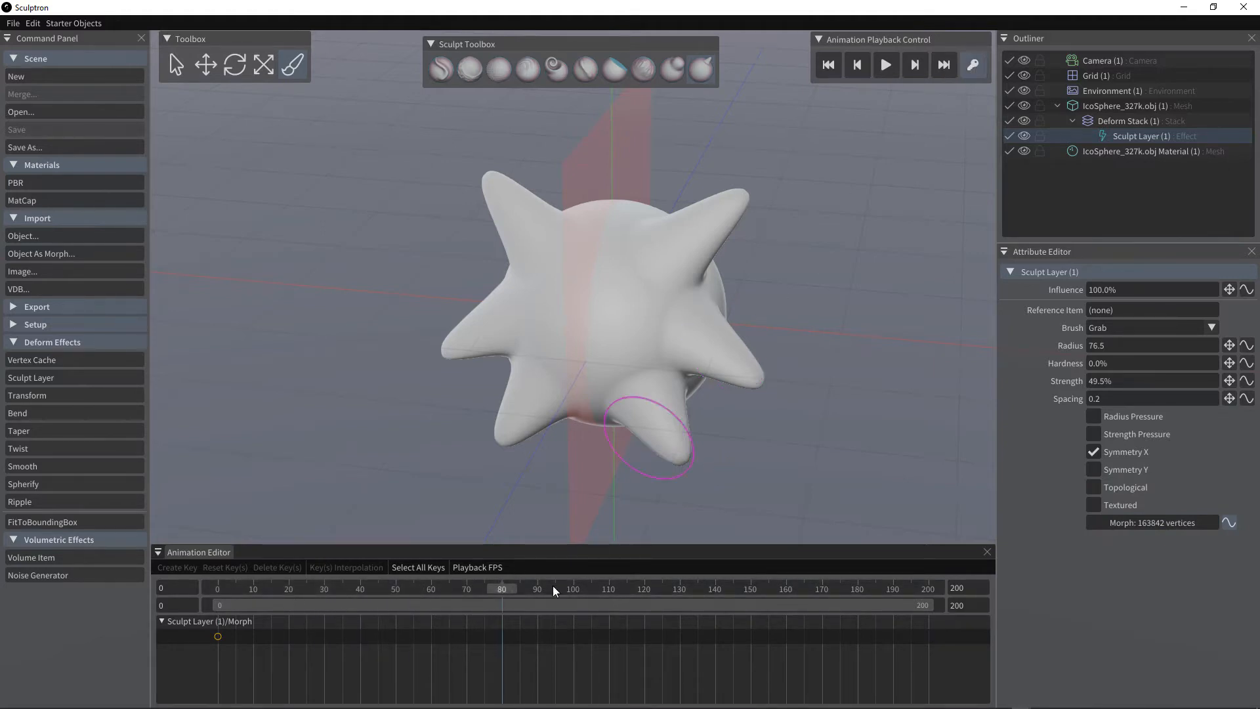
left_click_drag(501, 589, 576, 581)
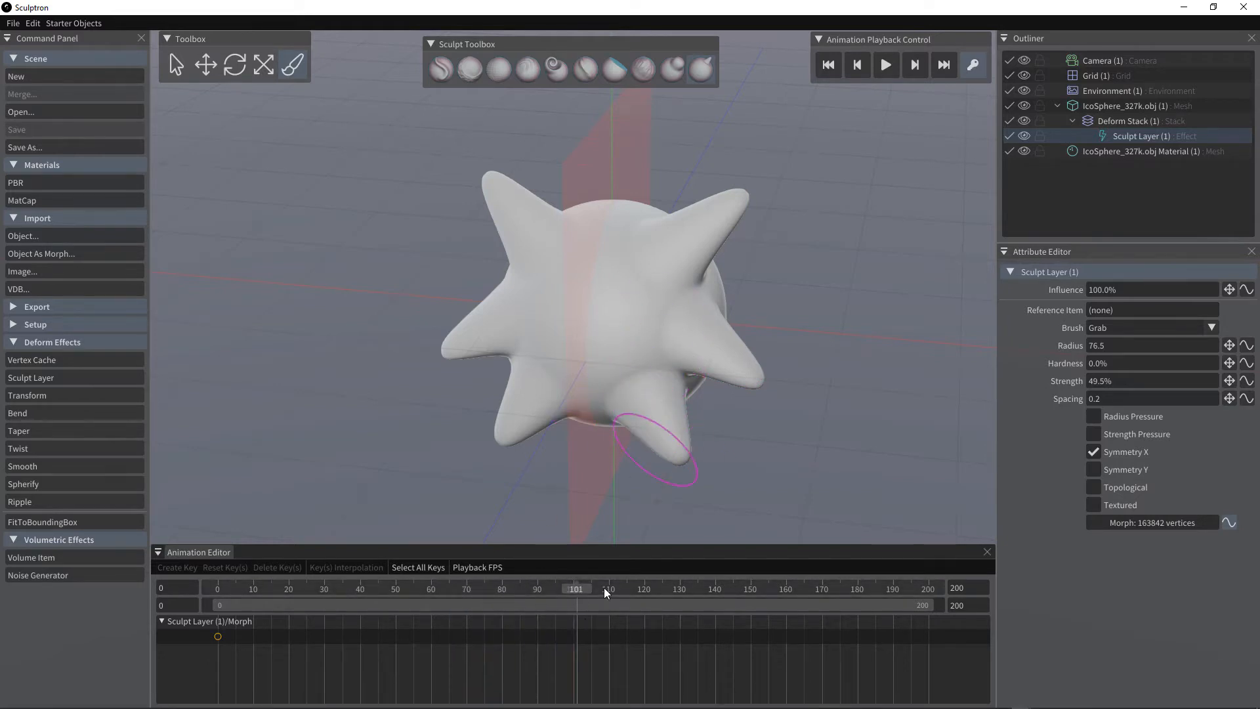
left_click(572, 585)
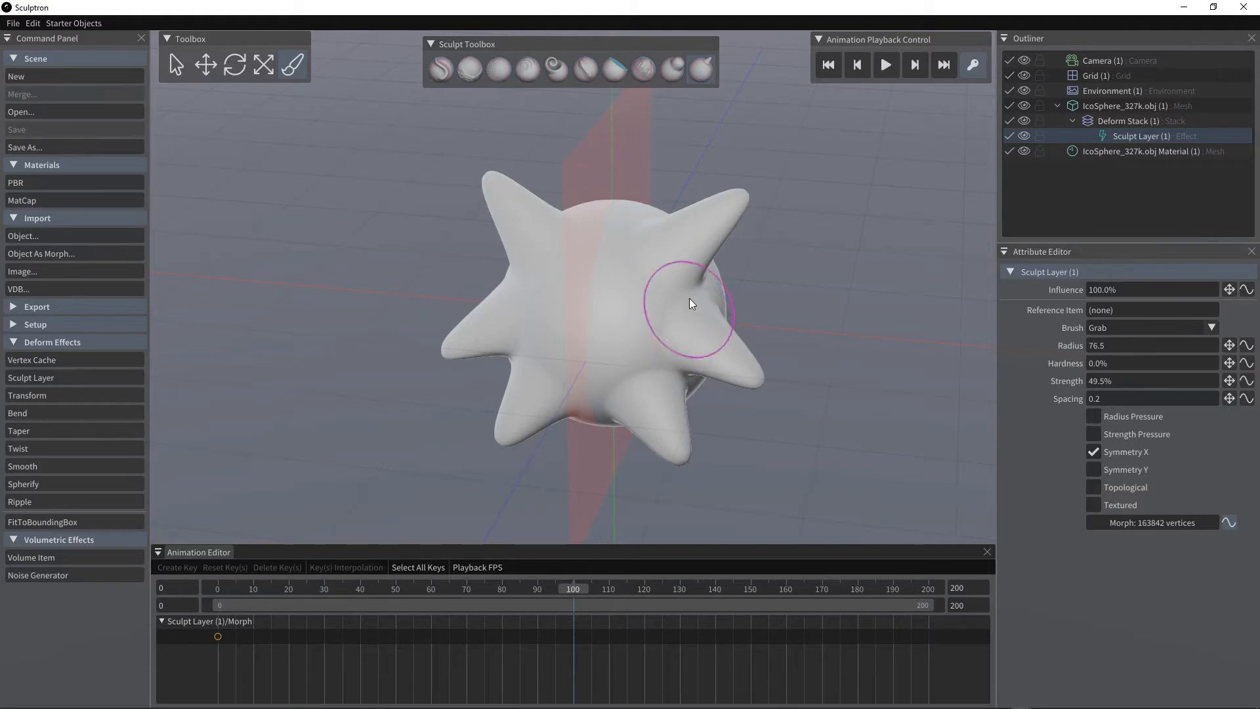
left_click_drag(690, 298, 766, 290)
left_click_drag(682, 233, 687, 175)
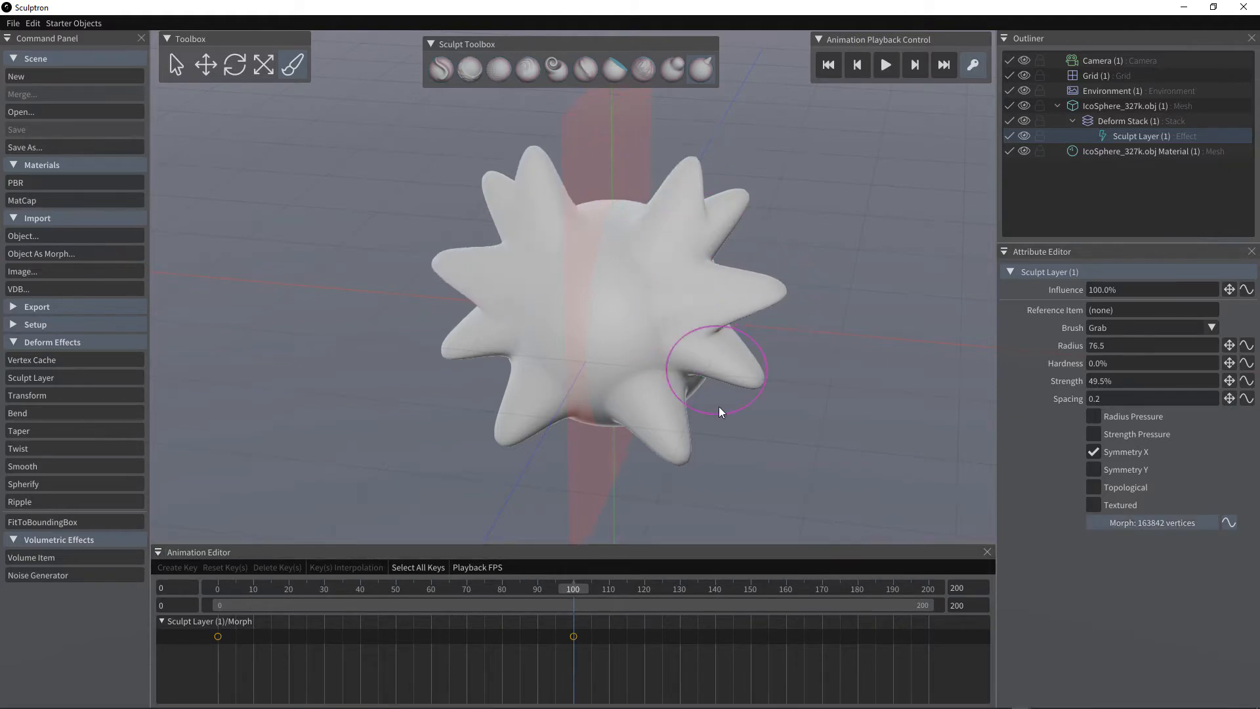
left_click_drag(597, 413, 601, 458)
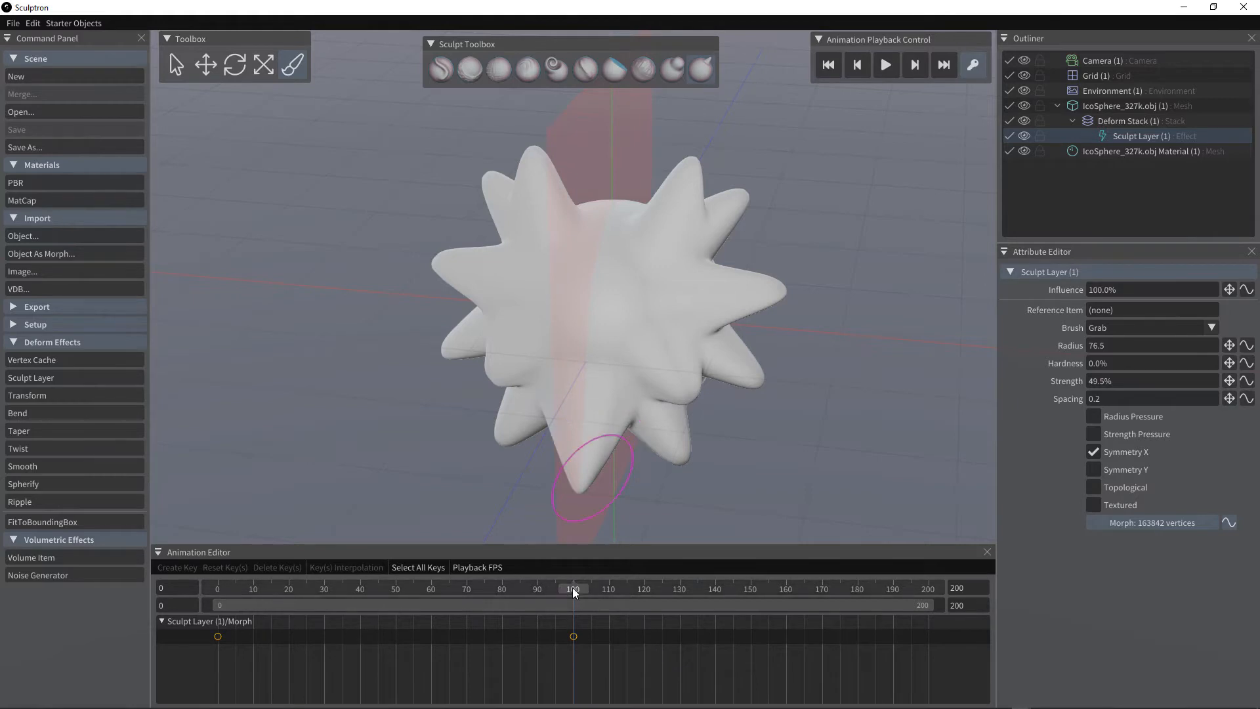
Play the morph animation from frame 0 and scrub through the timeline to review the shape change
left_click_drag(572, 588, 208, 608)
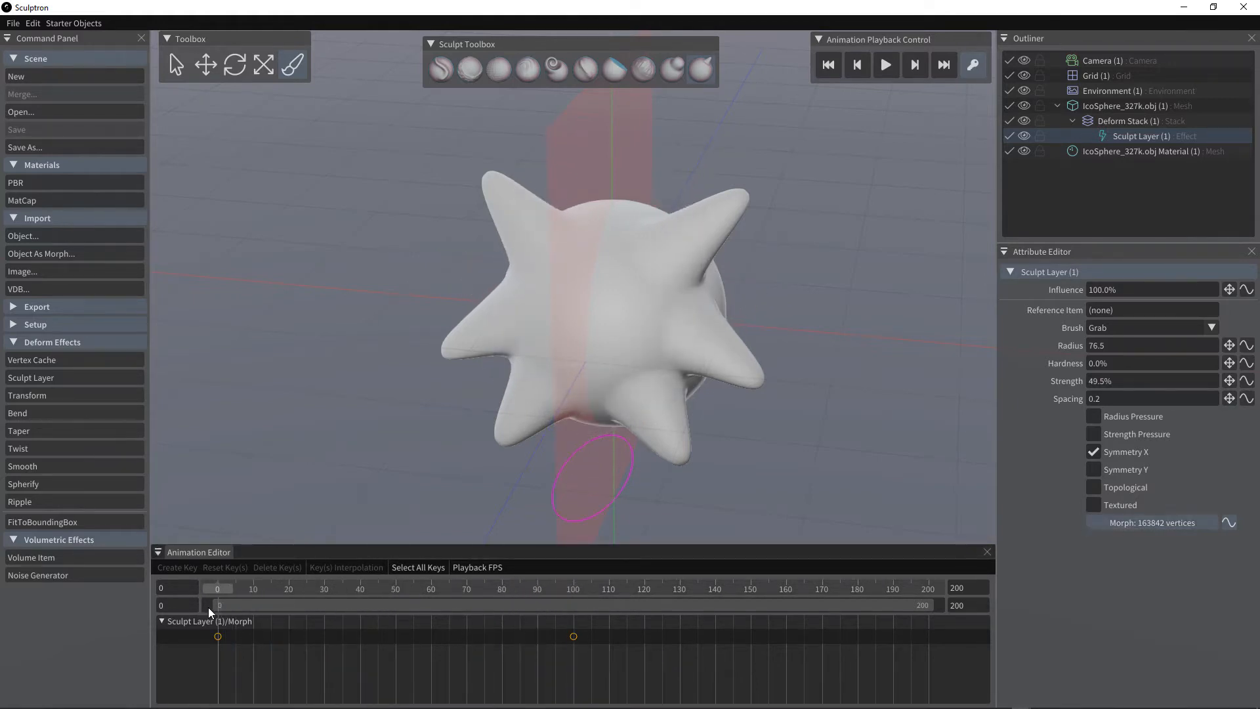
key("space")
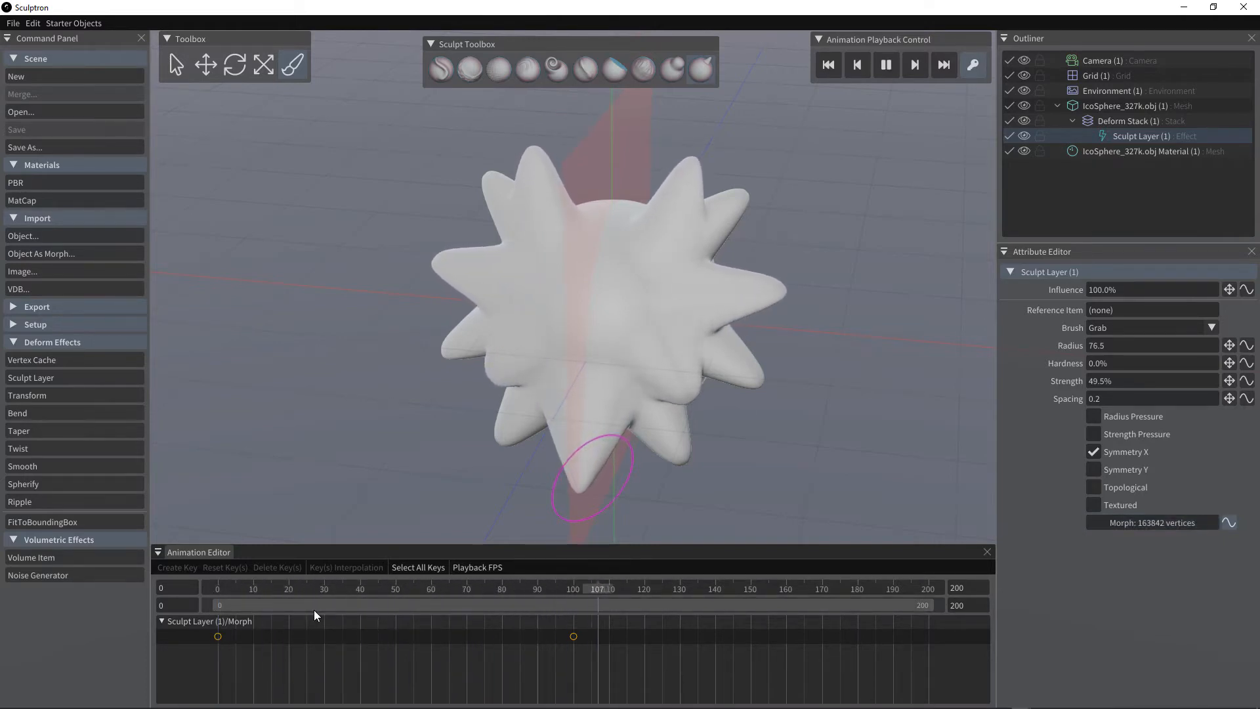
left_click_drag(675, 585, 395, 607)
left_click(526, 623)
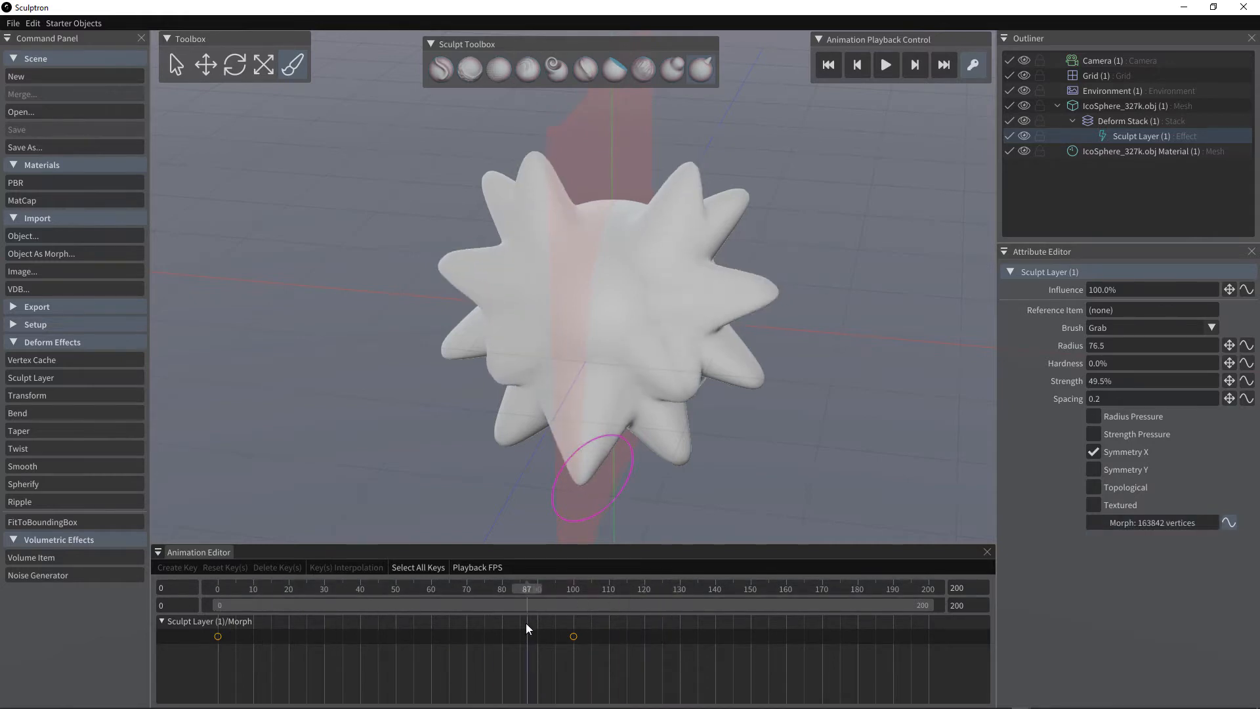
Create additional keys on the sculpt layer's Morph channel at frames 25, 45, 69 and 125
double_click(307, 636)
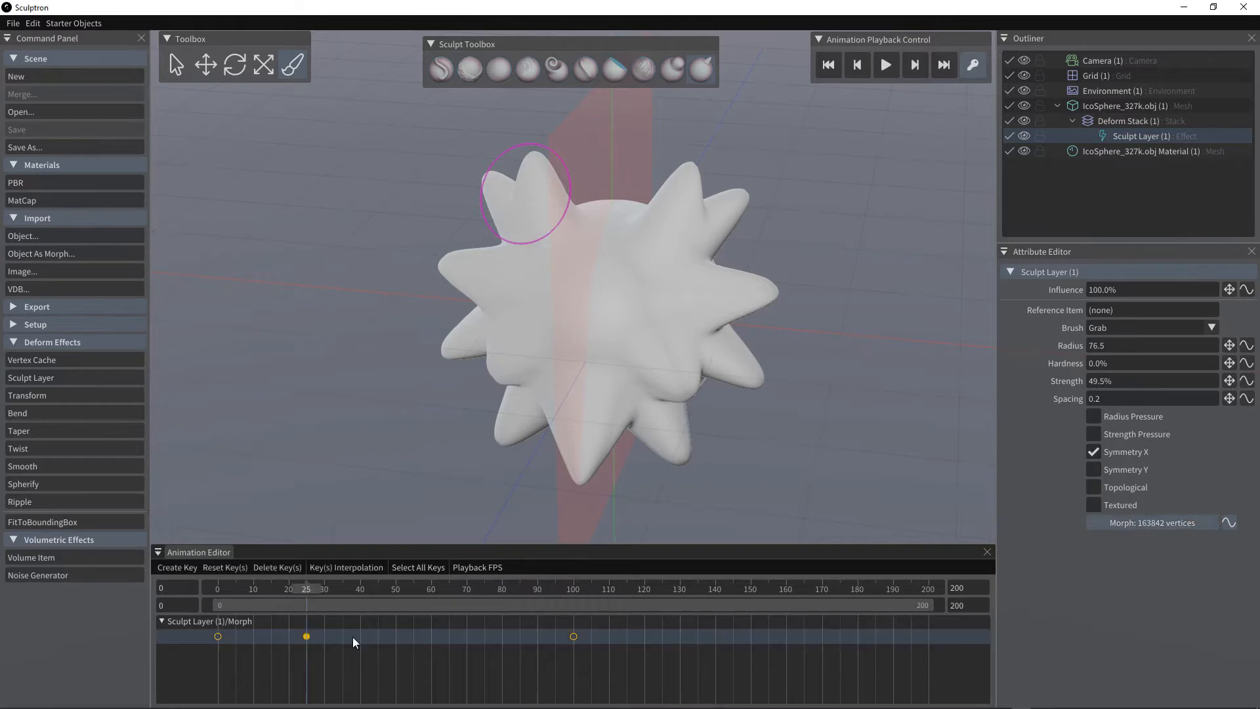
double_click(378, 637)
double_click(464, 636)
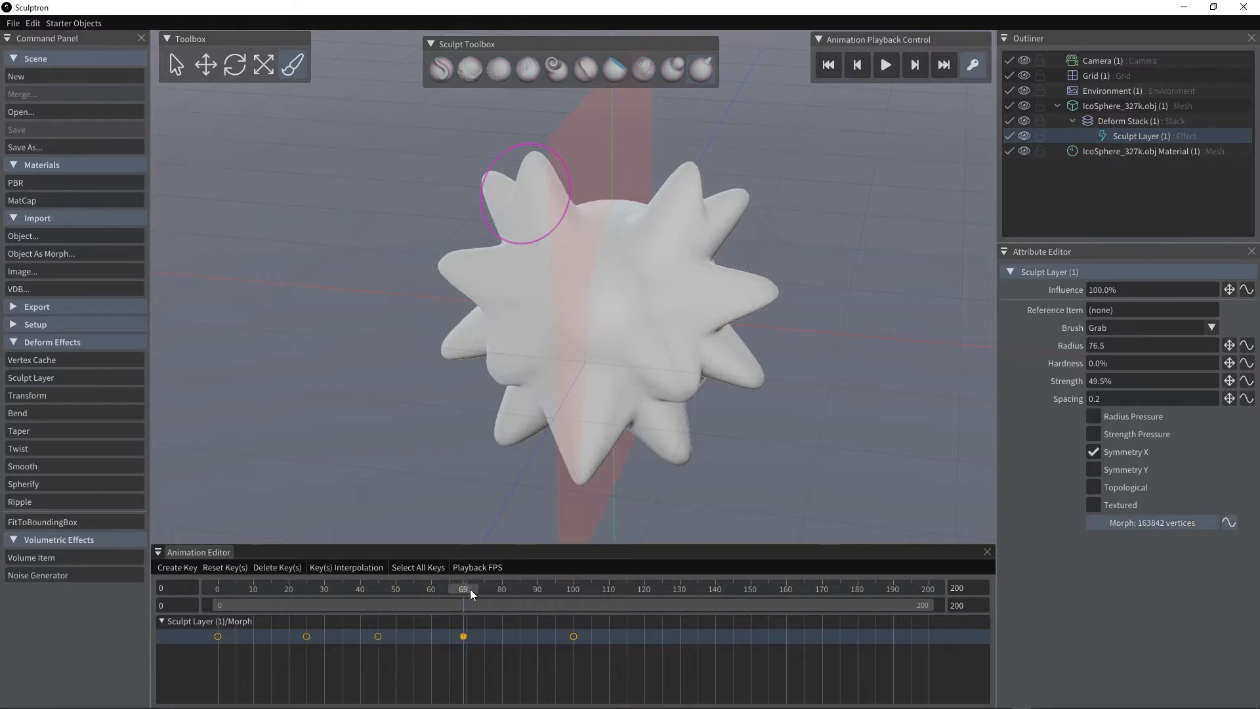
left_click_drag(470, 589, 660, 605)
left_click(628, 634)
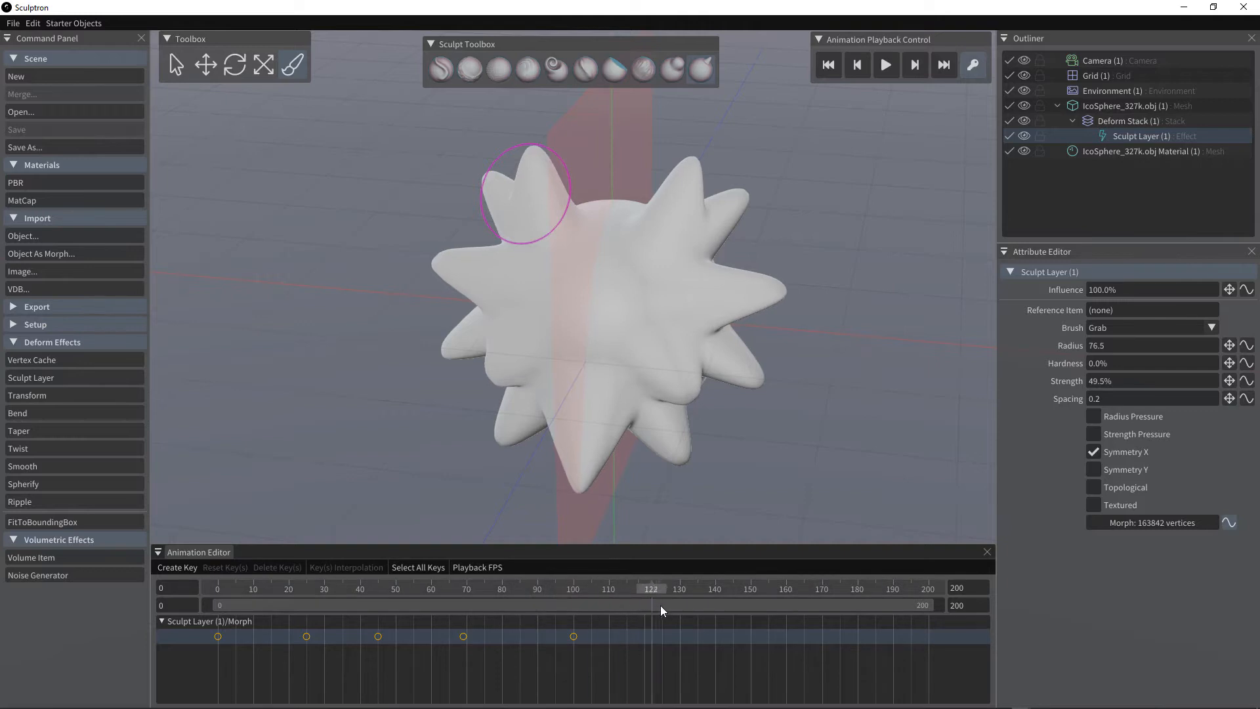
left_click(181, 567)
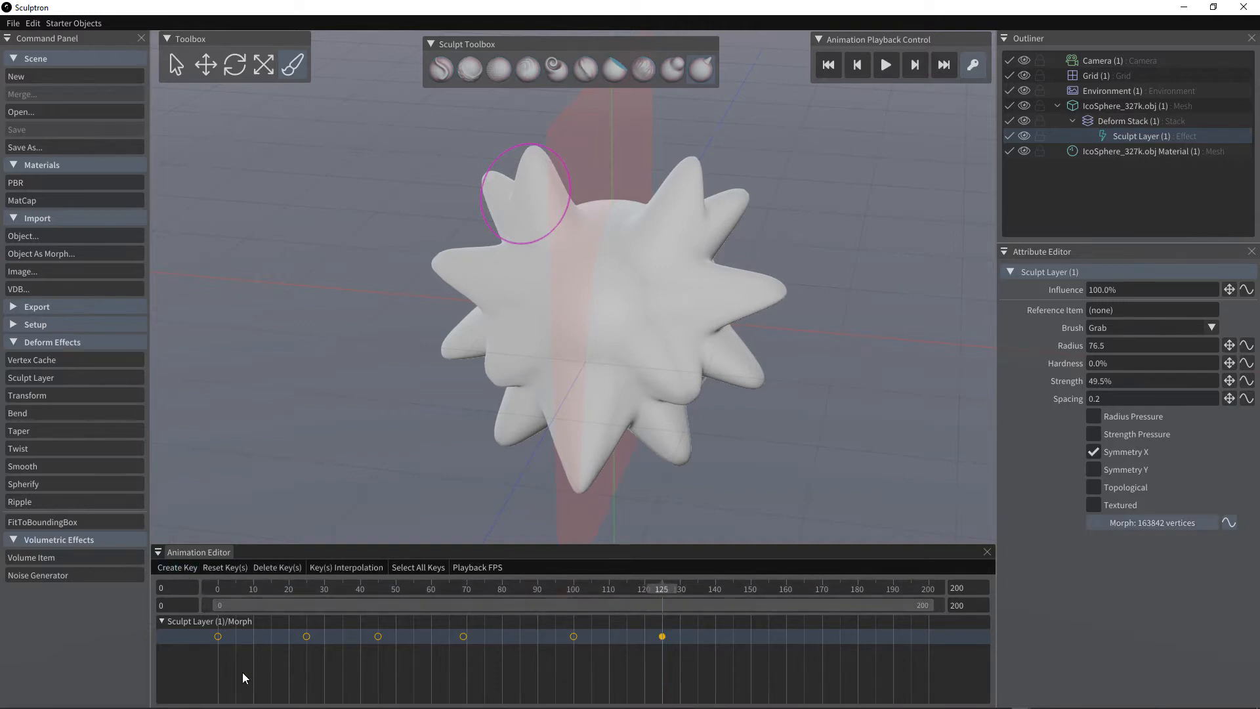
left_click(537, 628)
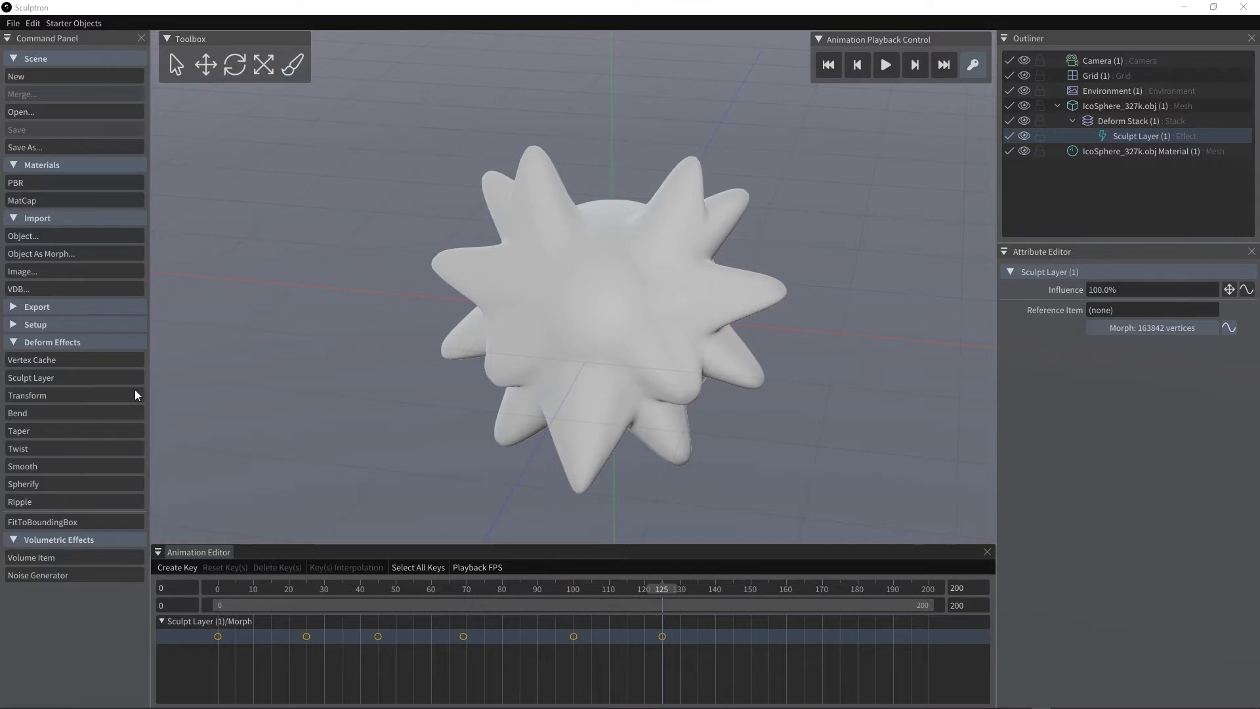
Add a second sculpt layer to the icosphere's deform stack and set up the Grab brush with X symmetry
left_click(61, 377)
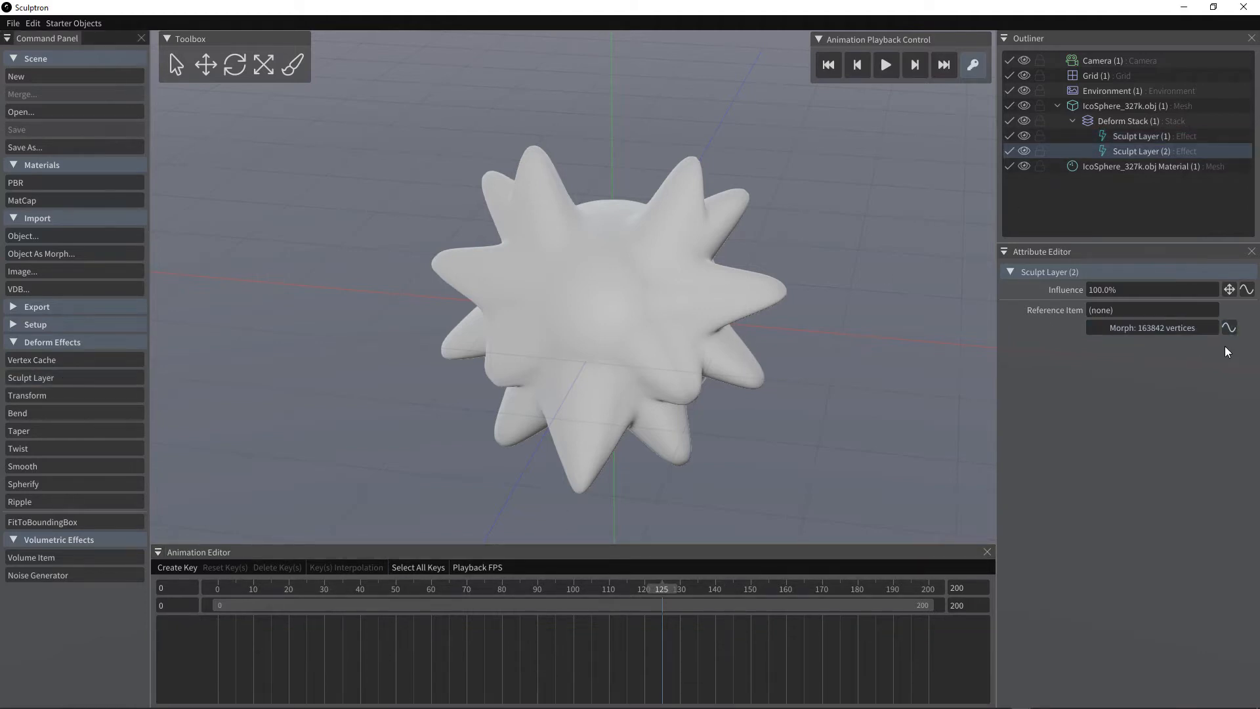
left_click(298, 65)
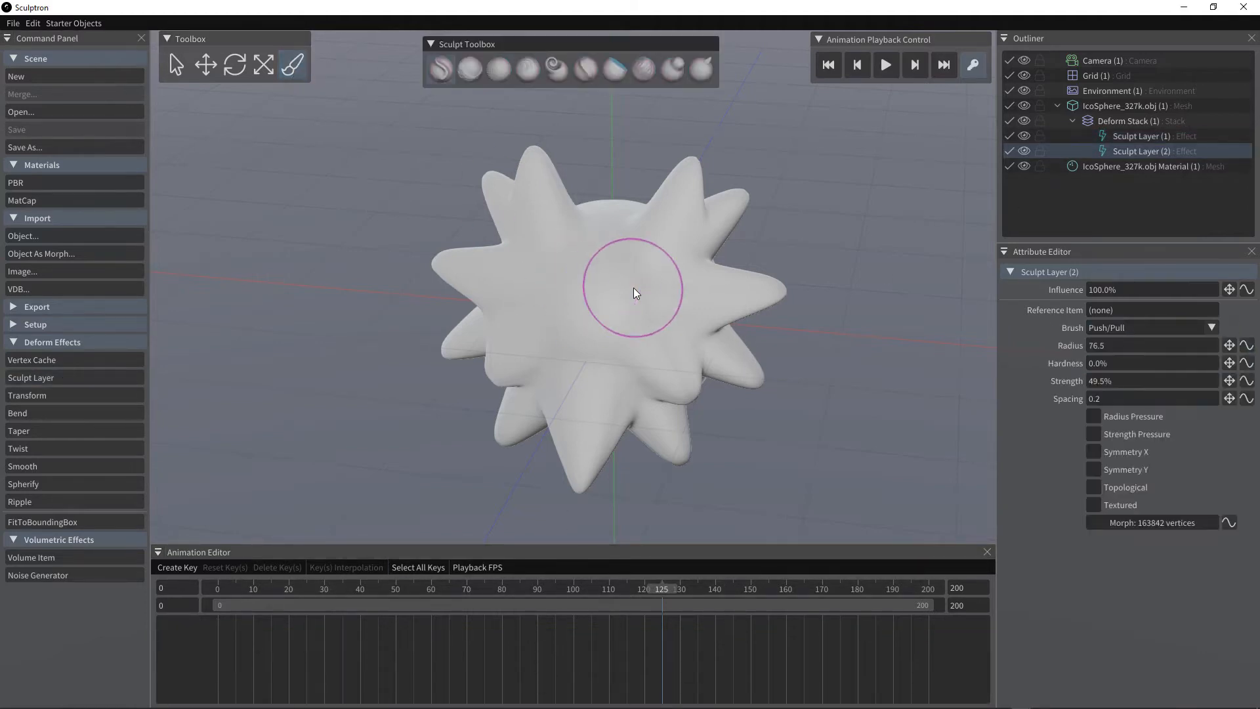
left_click(703, 65)
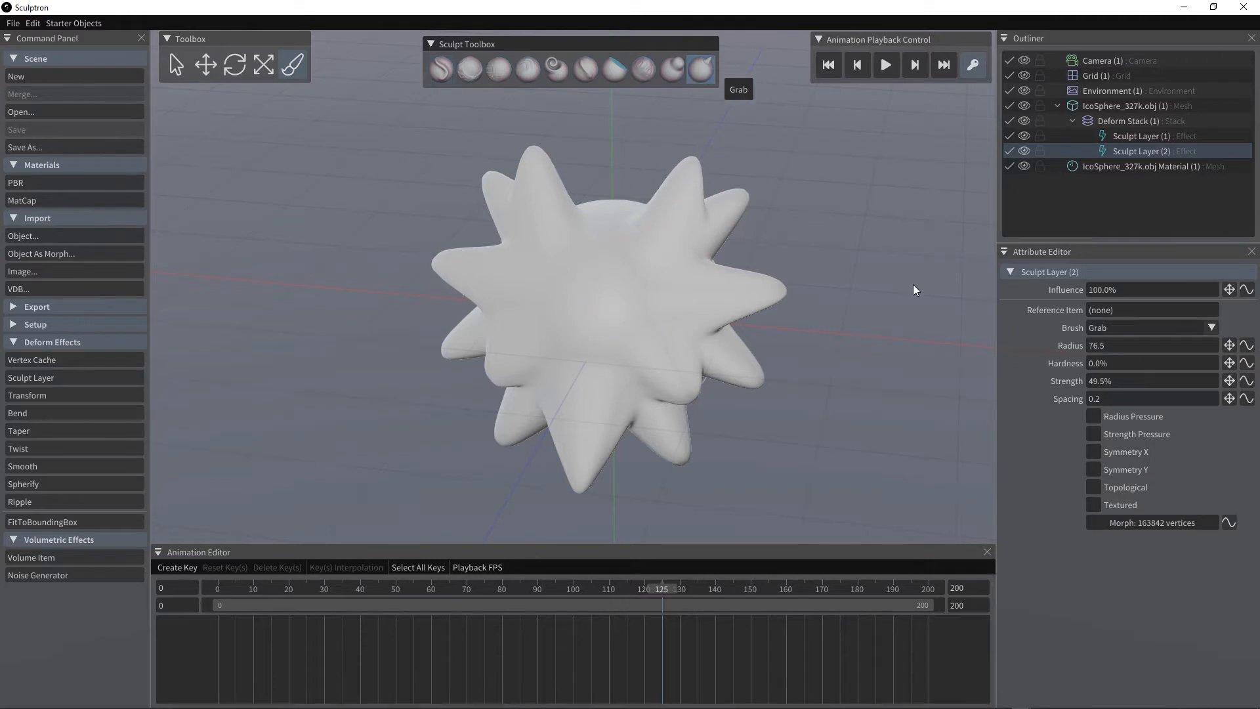
left_click(1094, 452)
Pull two mirrored pairs of spikes from the front and sides of the mesh on the second sculpt layer
middle_click_drag(710, 425, 717, 440)
left_click_drag(671, 378, 733, 437)
left_click_drag(722, 341, 796, 373)
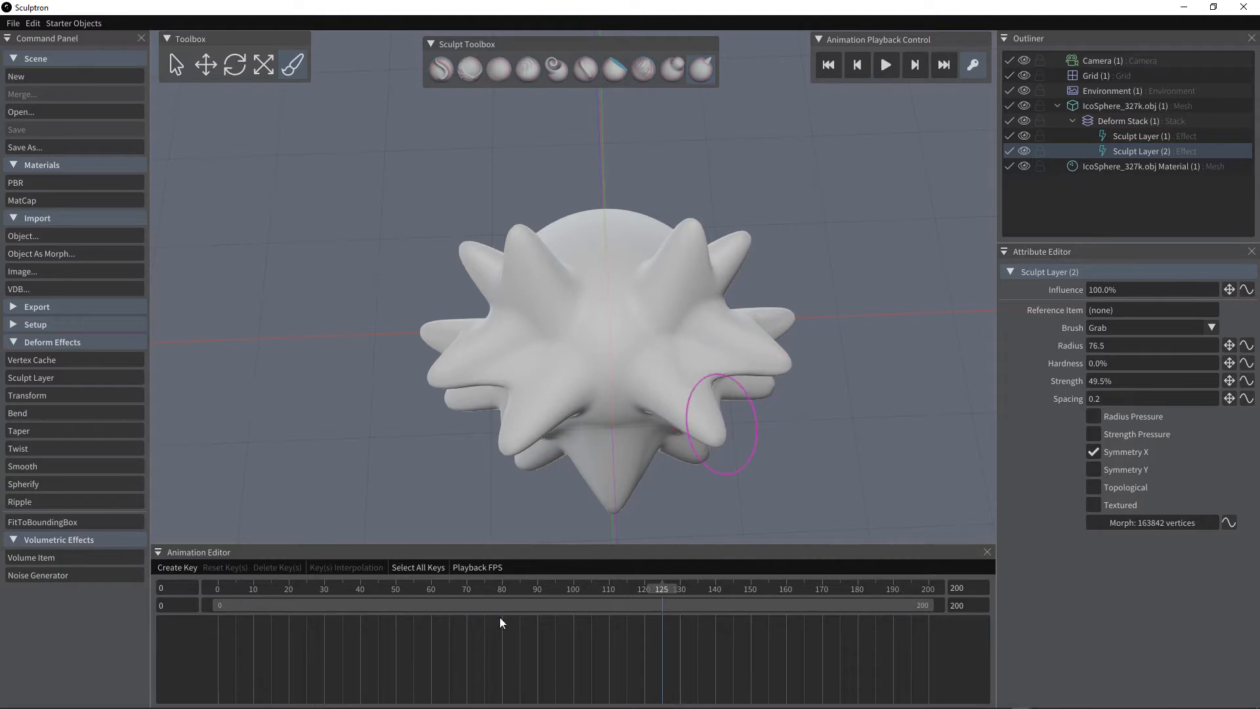
Animate the second sculpt layer's Morph channel by creating keys at frames 1 and 71
mouse_move(660, 587)
left_mouse_down()
mouse_move(227, 586)
mouse_move(455, 608)
mouse_move(219, 597)
left_mouse_up()
left_click_drag(513, 436, 524, 321, "alt")
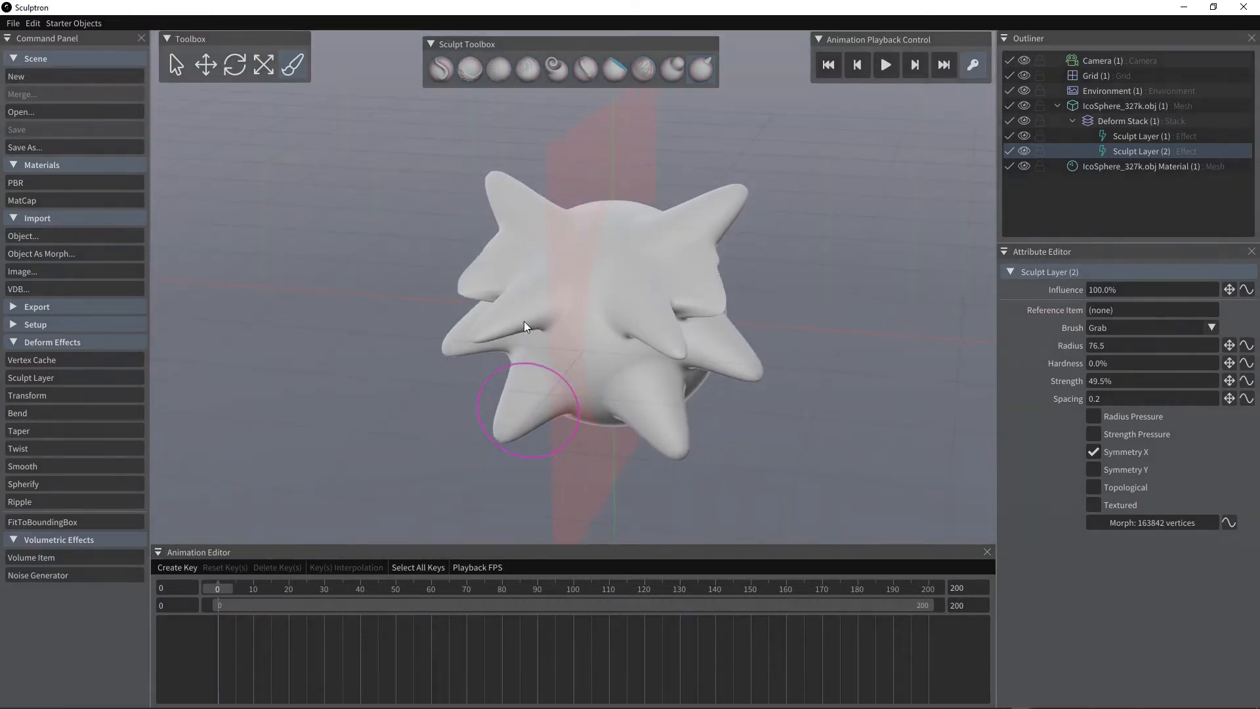
left_click(1227, 521)
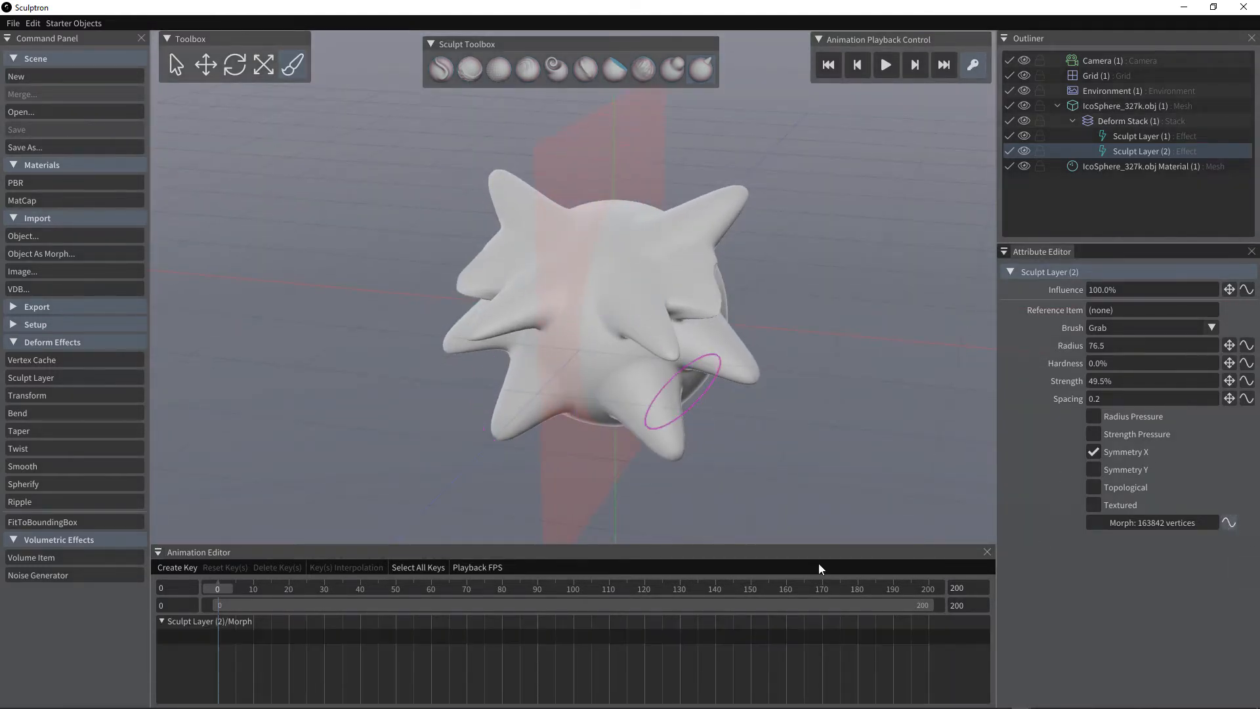
double_click(220, 636)
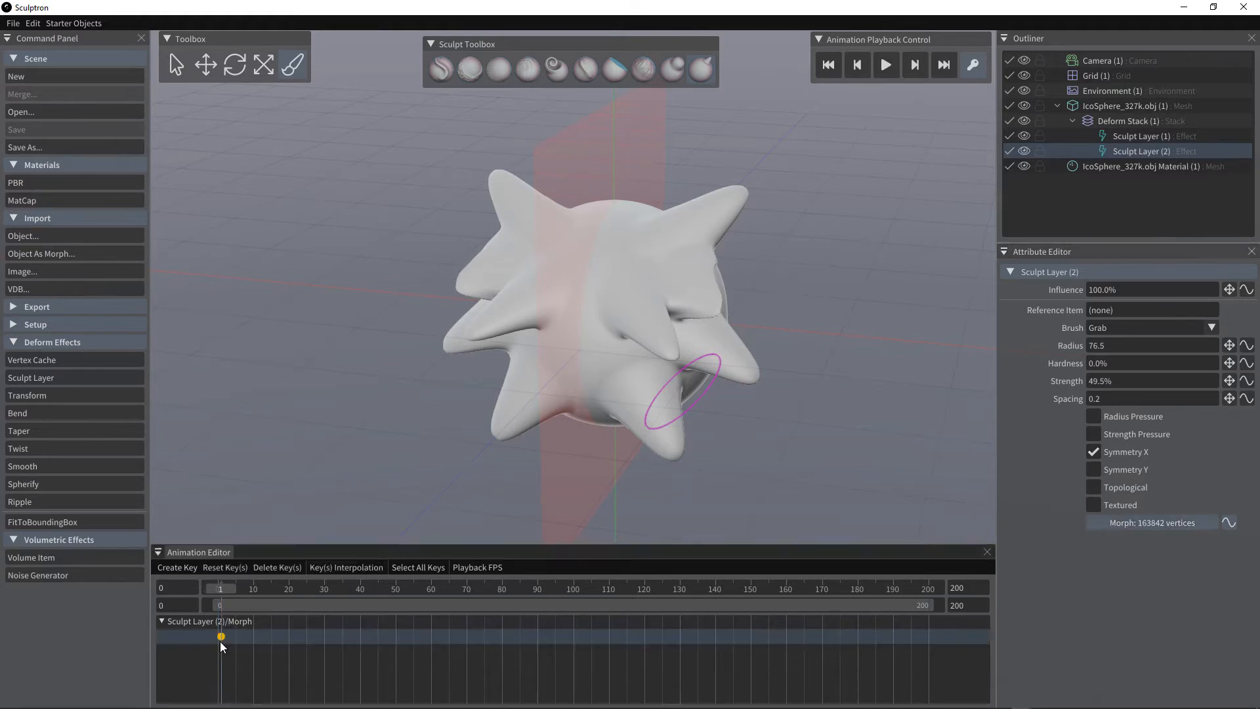
double_click(469, 643)
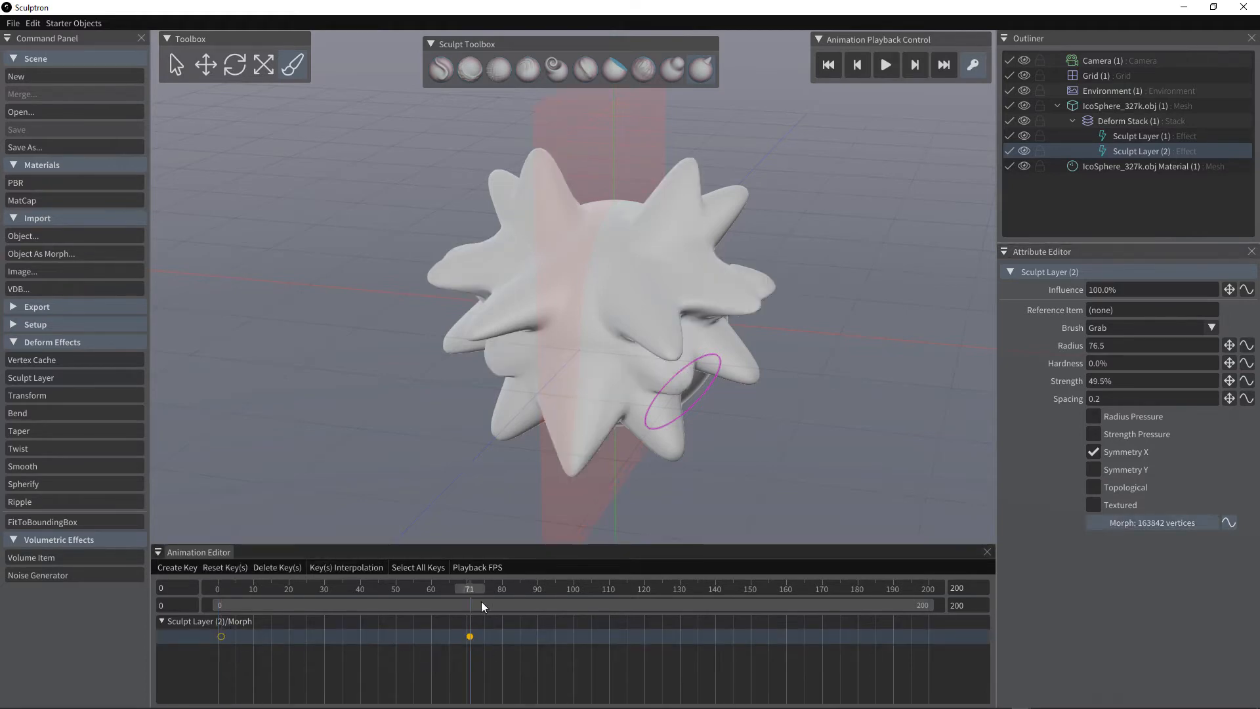
left_click_drag(415, 593, 470, 601)
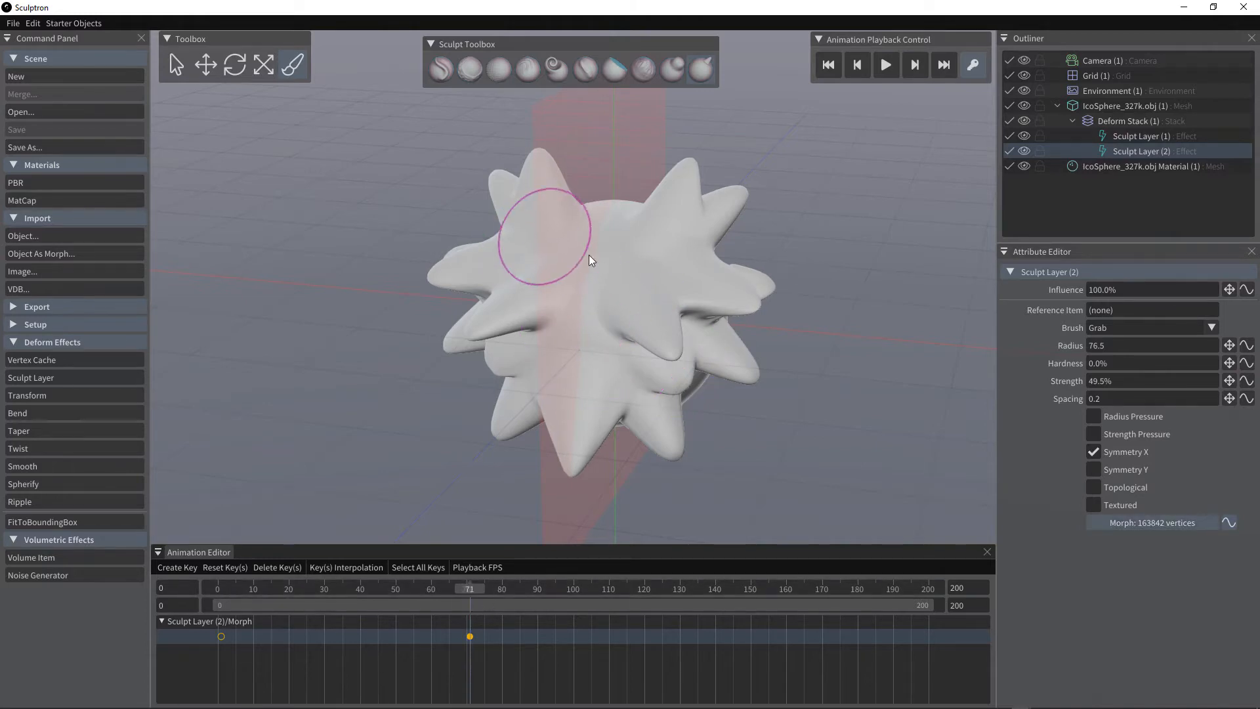
At frame 71, grab mirrored spikes from the top, sides and underside plus a central downward spike, and scrub back to check the morph
middle_click_drag(629, 377, 642, 469)
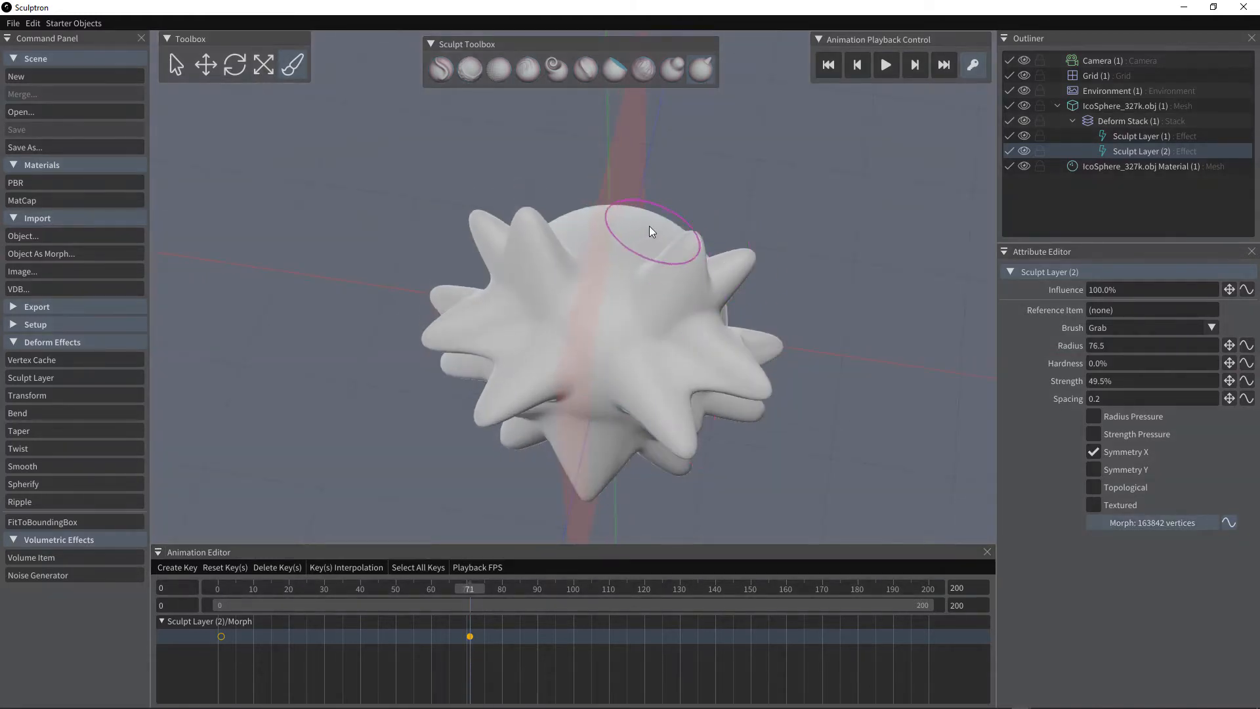
left_click_drag(649, 226, 703, 164)
mouse_move(716, 332)
left_mouse_down()
mouse_move(845, 278)
mouse_move(786, 316)
left_mouse_up()
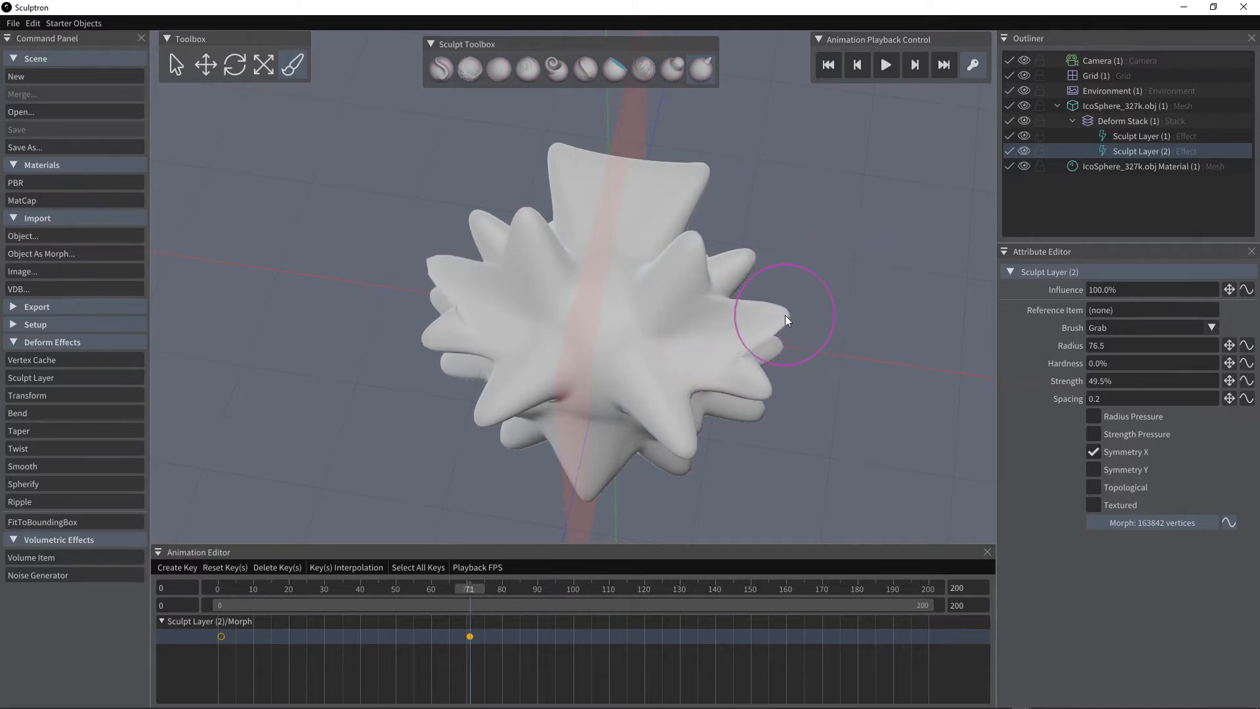
middle_click_drag(633, 385, 663, 244)
left_click_drag(685, 390, 758, 466)
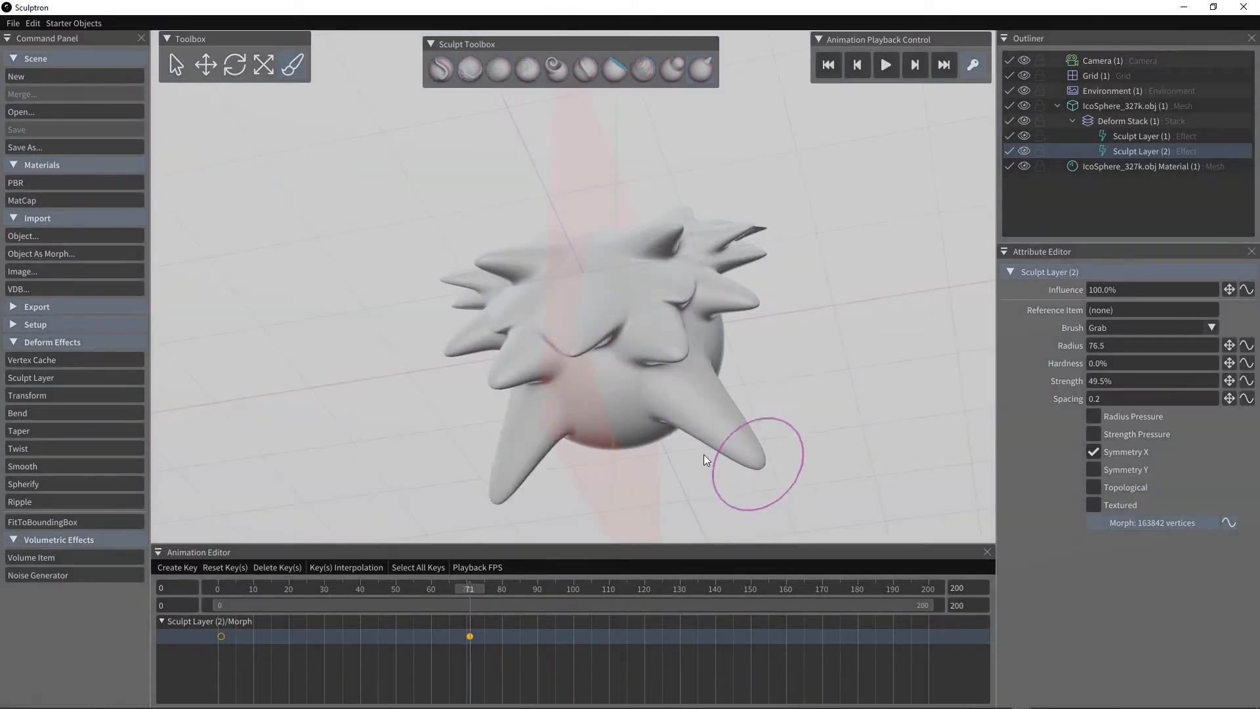
left_click_drag(626, 445, 628, 535)
middle_click_drag(721, 355, 706, 460)
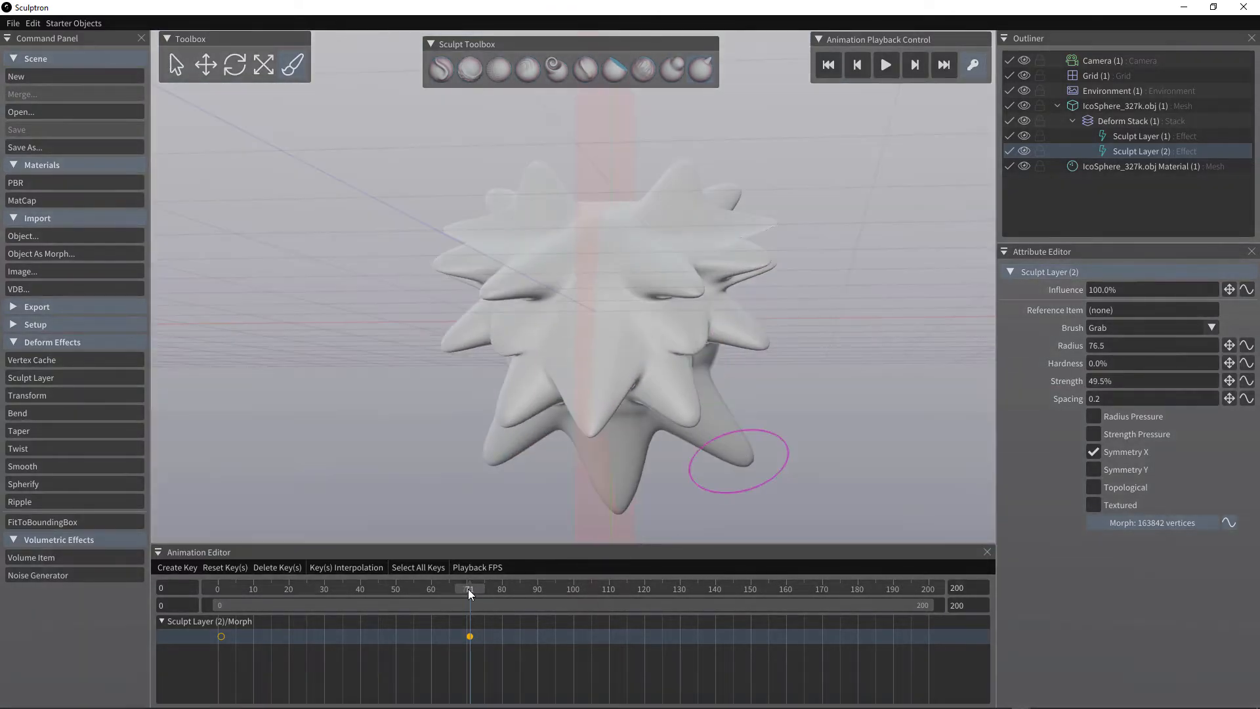
left_click_drag(467, 589, 277, 644)
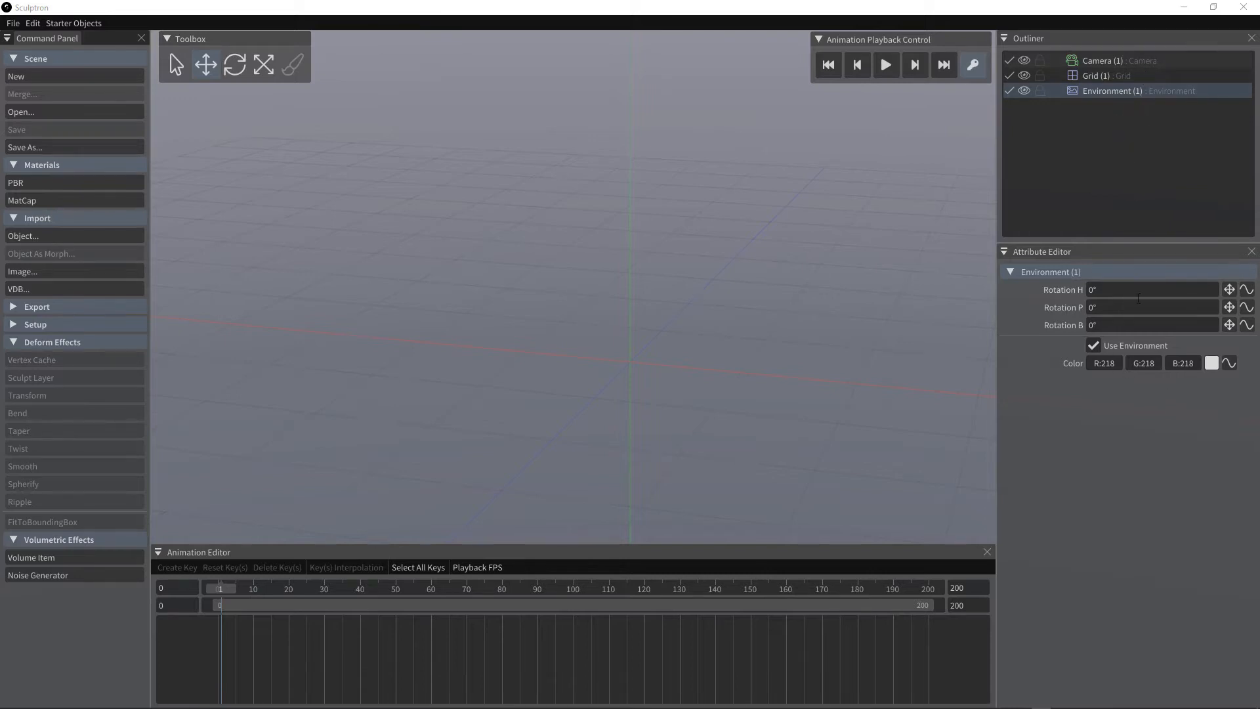
Import Nefertiti.obj from the Sculptron_Test_Content Objects folder into the empty scene
left_click(38, 235)
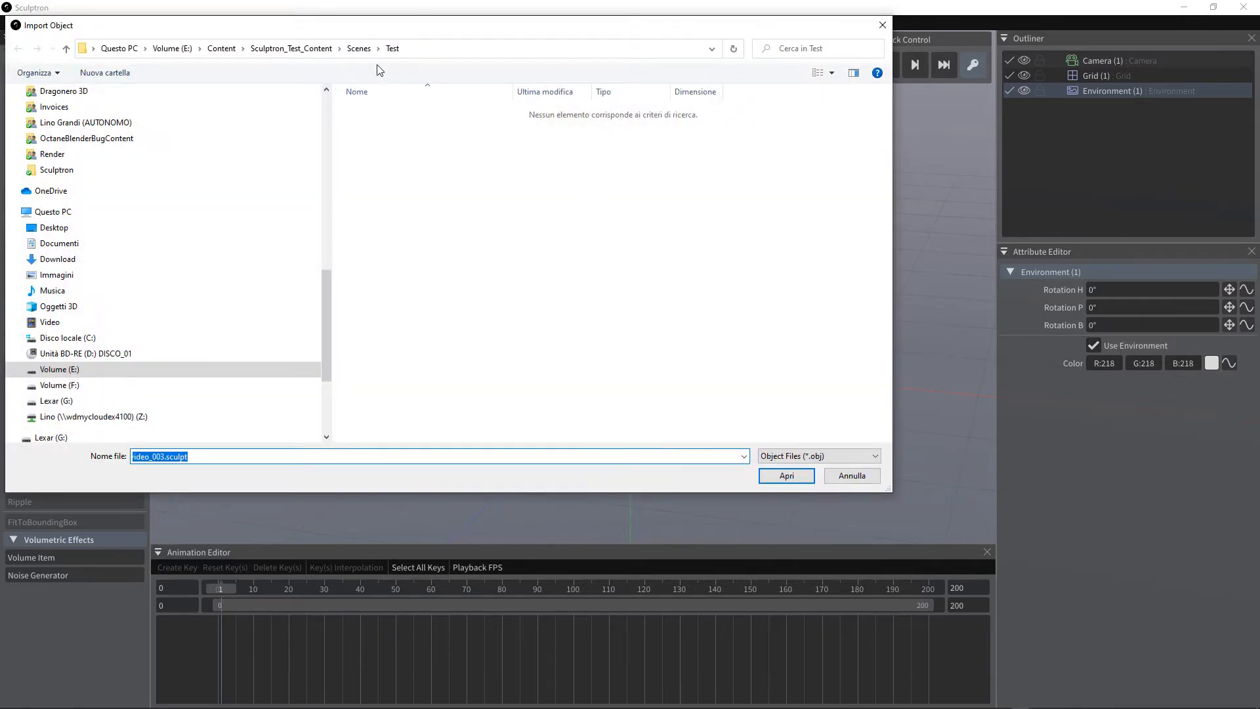
left_click(291, 48)
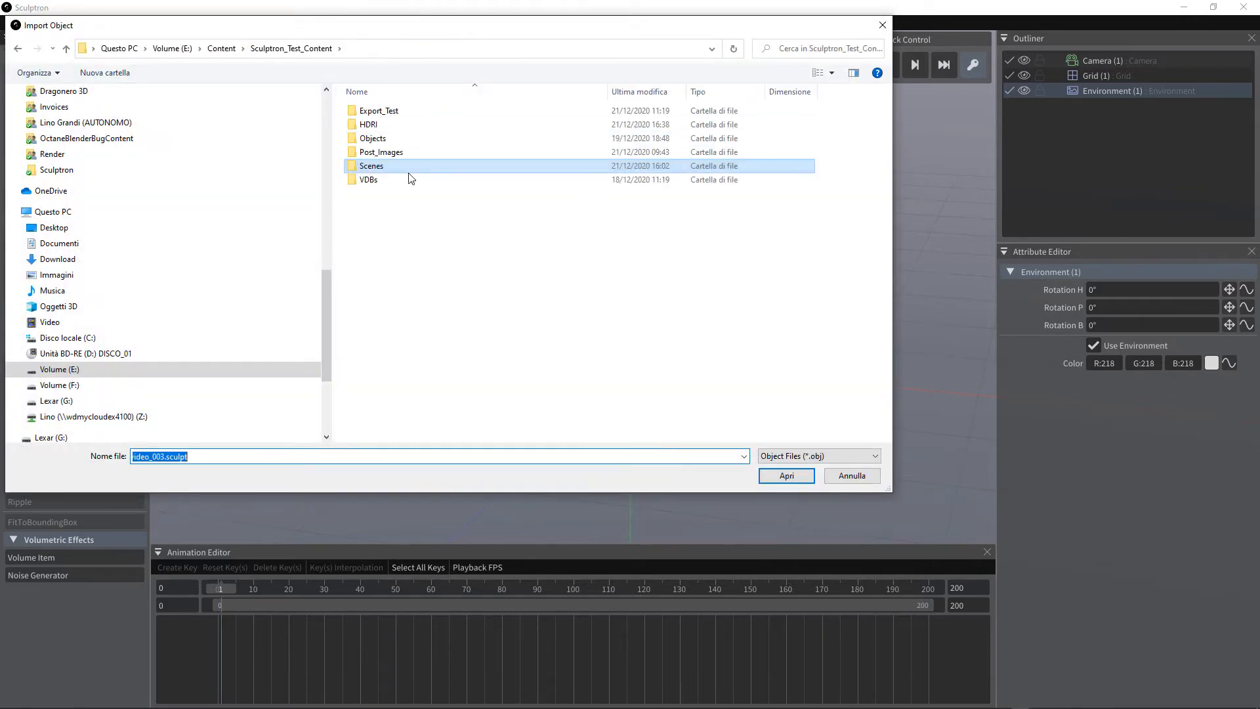
double_click(381, 138)
scroll(419, 362, "down", 1)
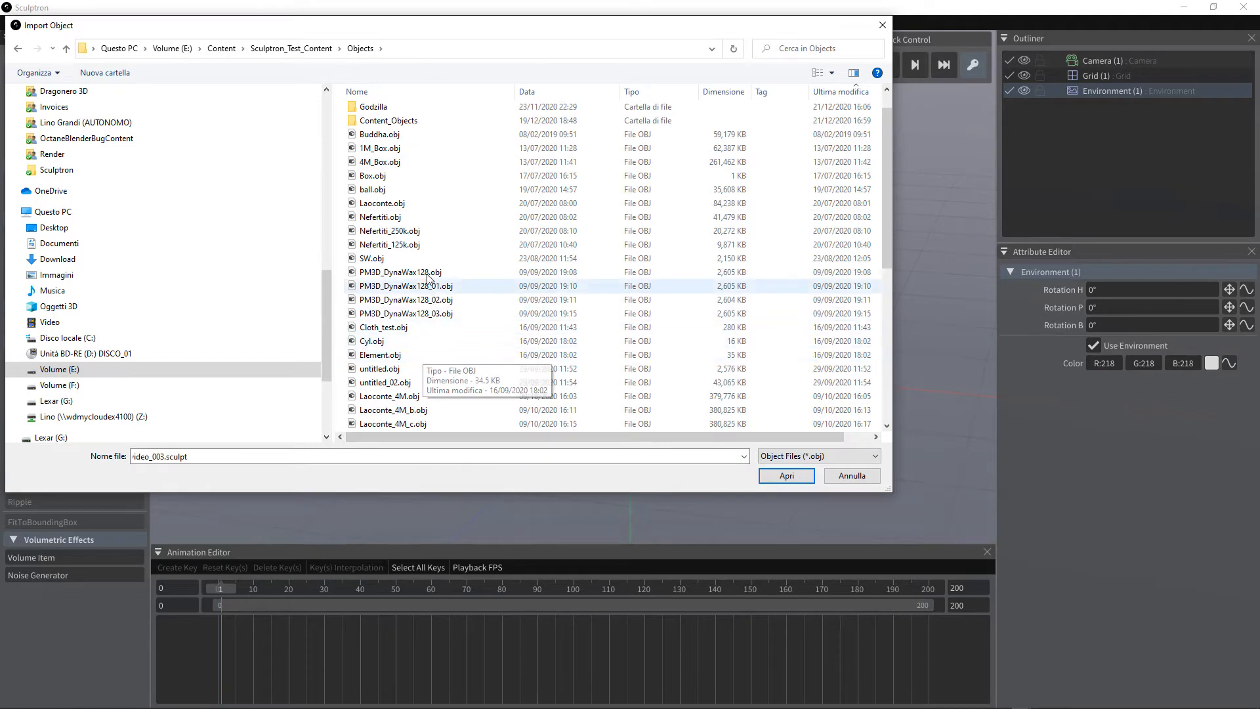
double_click(382, 220)
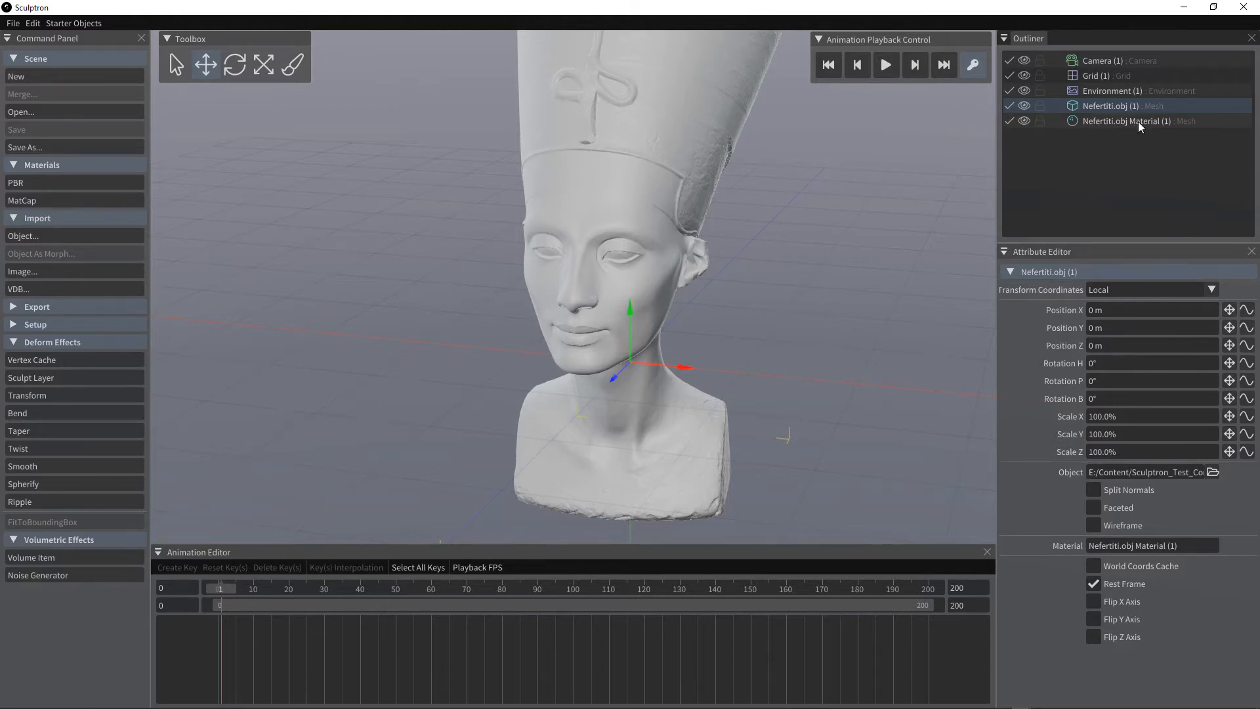
Check which material the Nefertiti mesh uses and set that material's Mat Cap Index to 28
left_click_drag(1195, 546, 1067, 551)
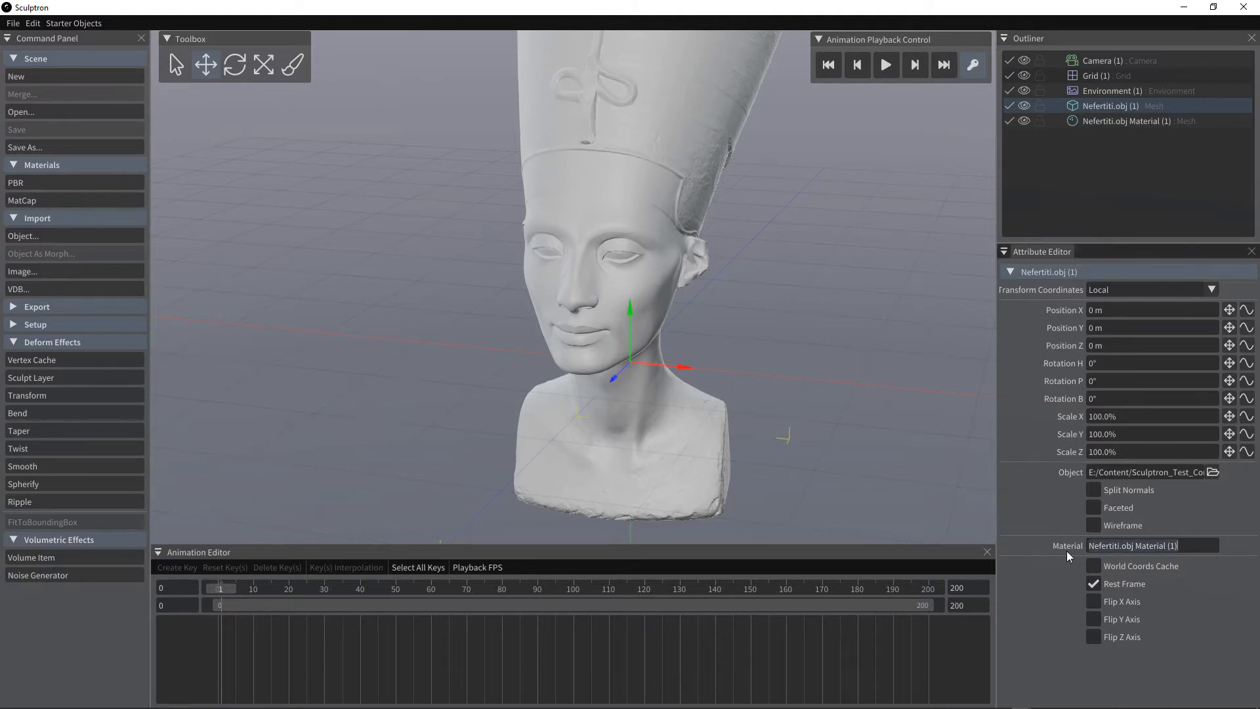
left_click(1042, 497)
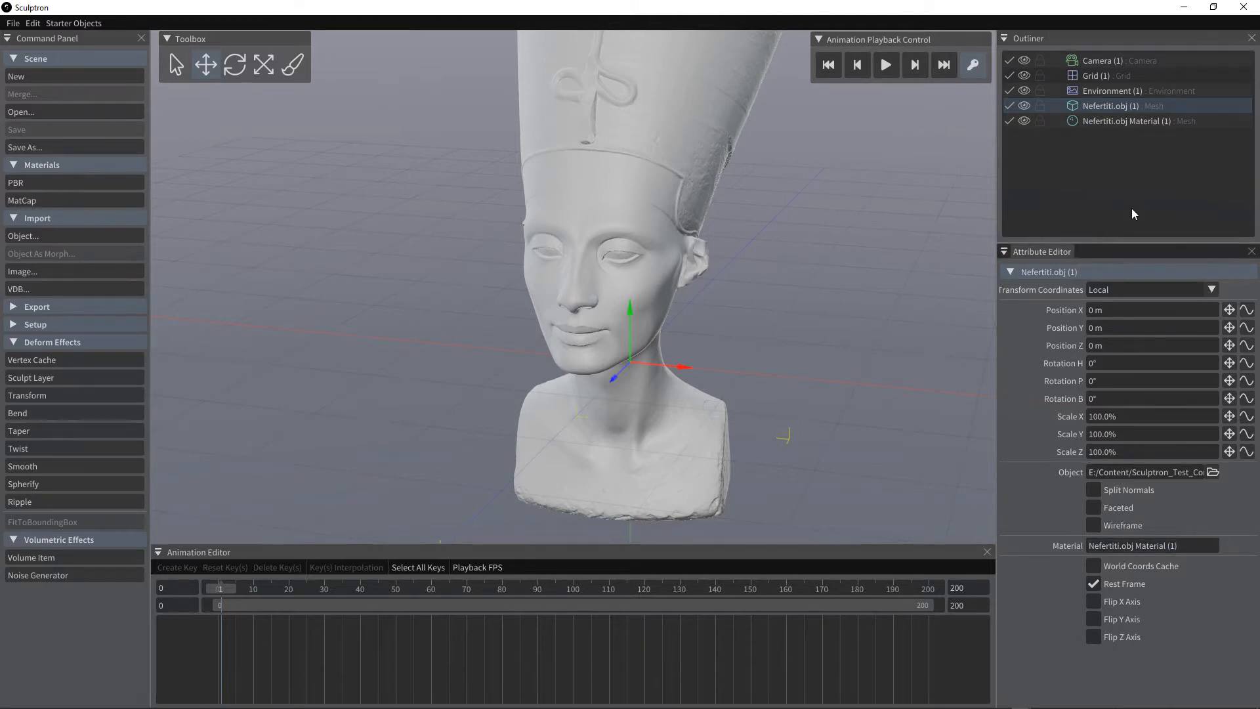
left_click(1123, 122)
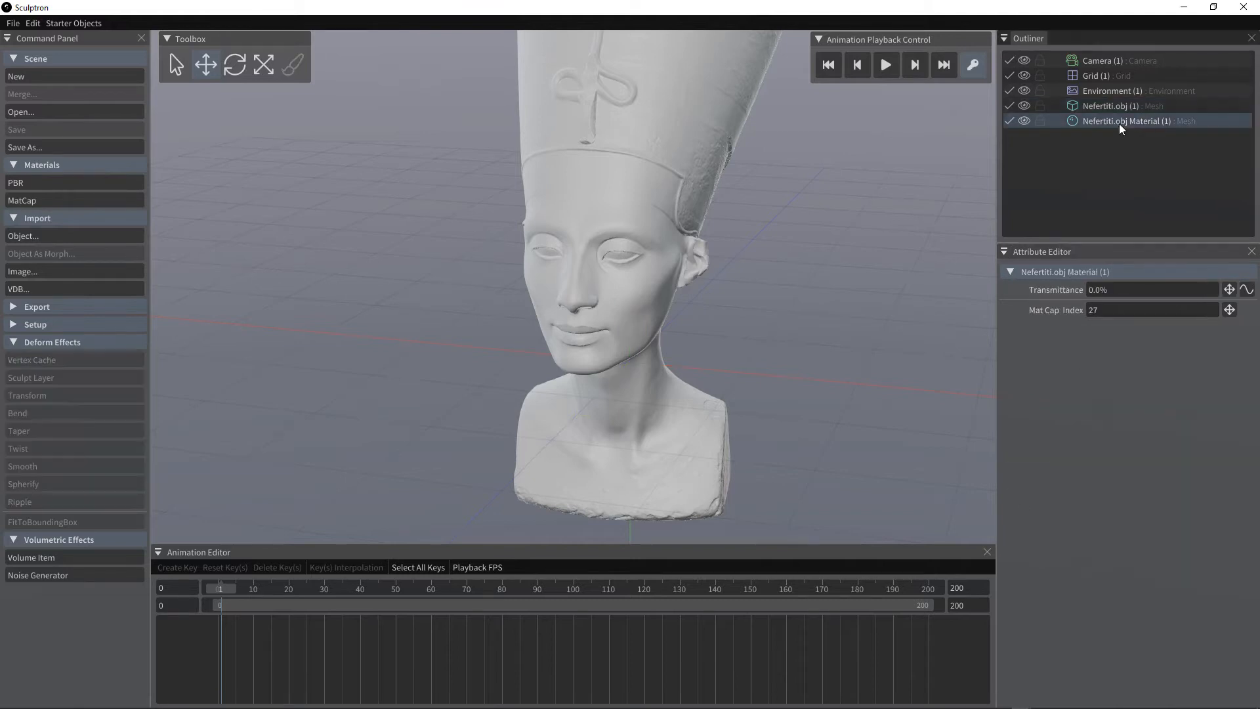
mouse_move(1231, 314)
left_mouse_down()
mouse_move(1234, 425)
mouse_move(1245, 302)
left_mouse_up()
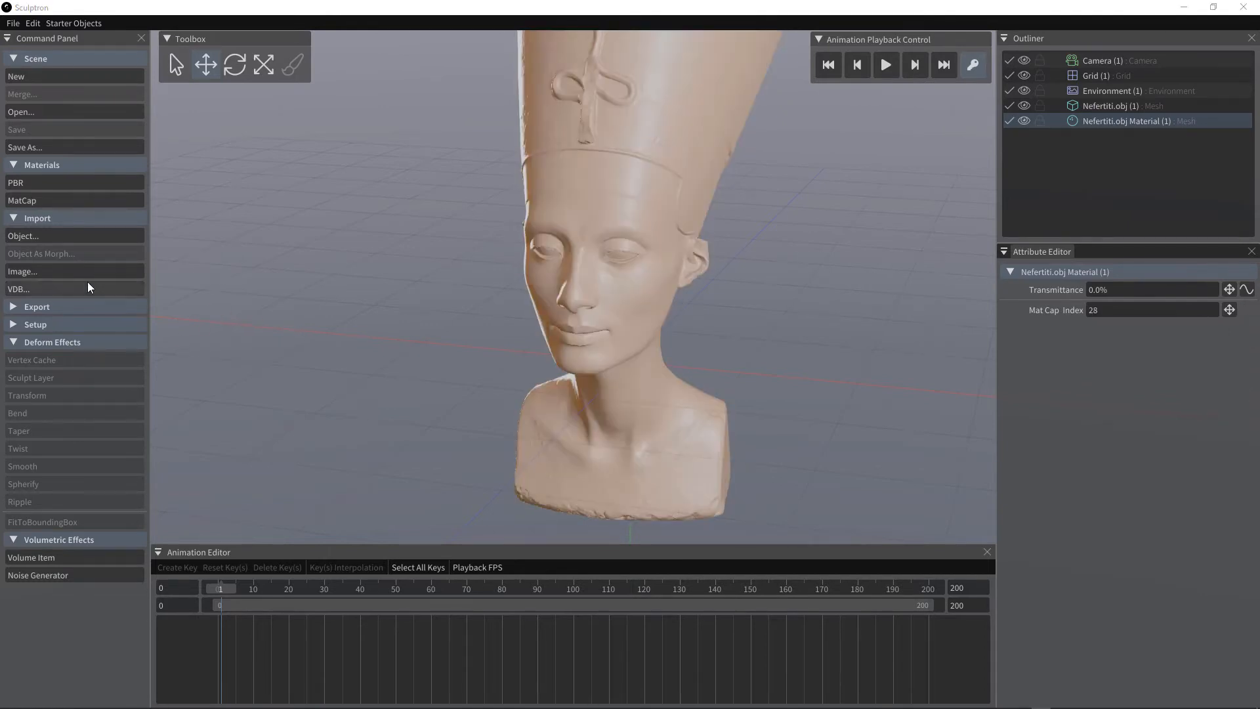
Import studio_small_07_8k.hdr from the HDRI folder and parent it to the Environment item as the scene backdrop
left_click(48, 270)
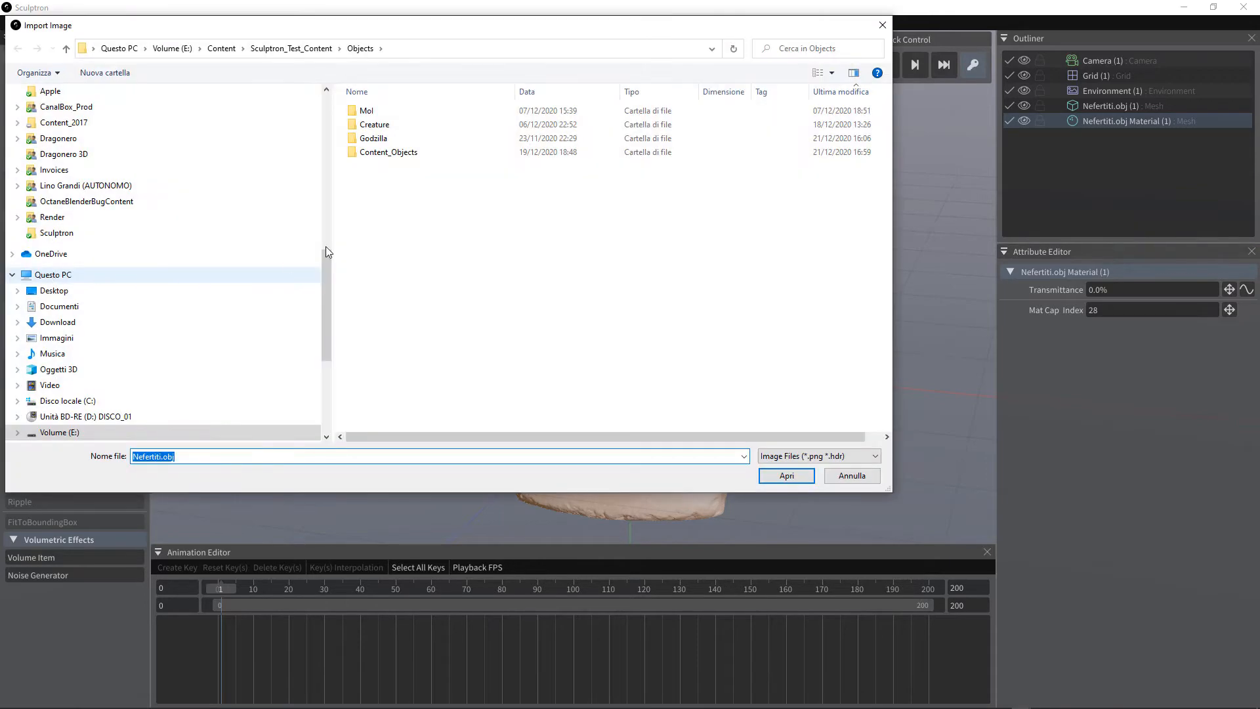
left_click(292, 48)
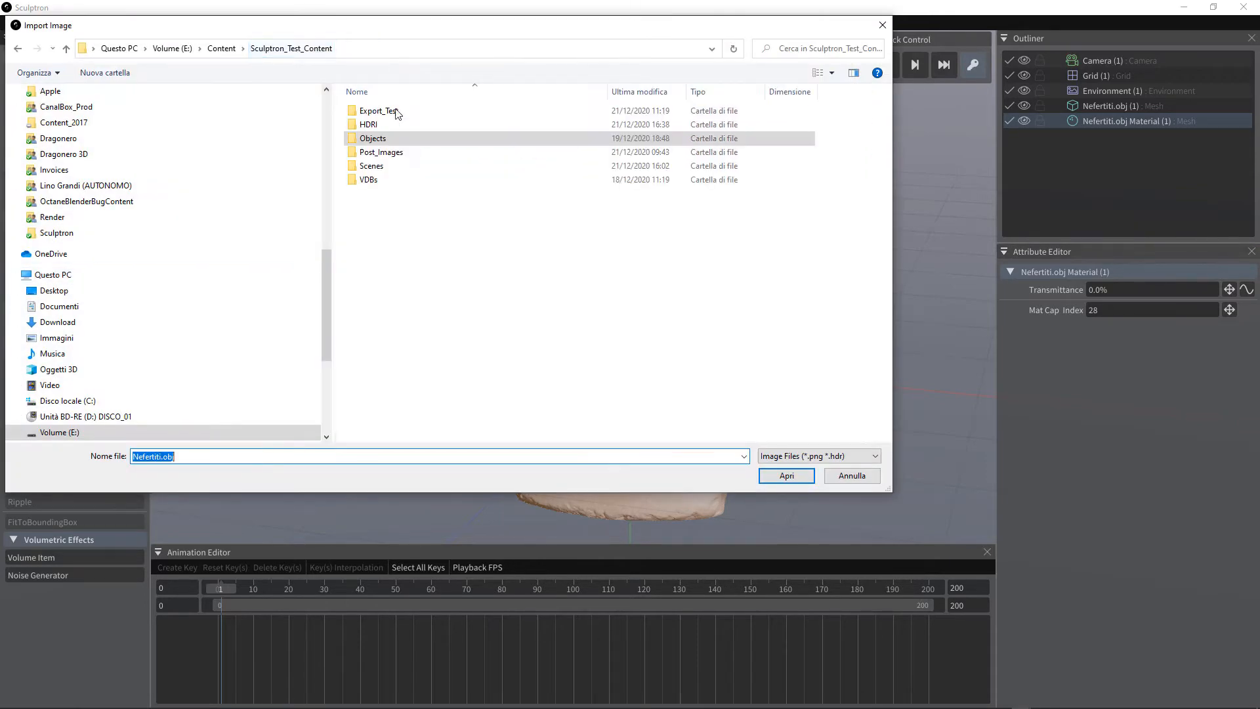
double_click(371, 124)
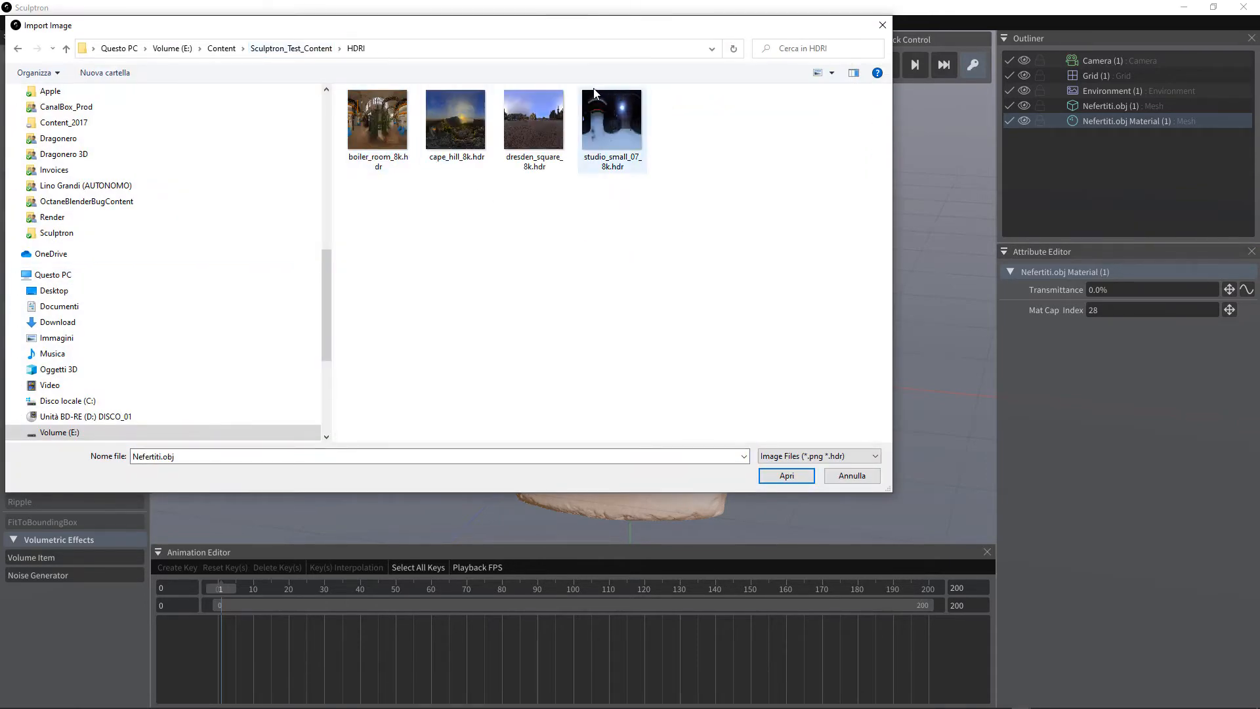
double_click(609, 125)
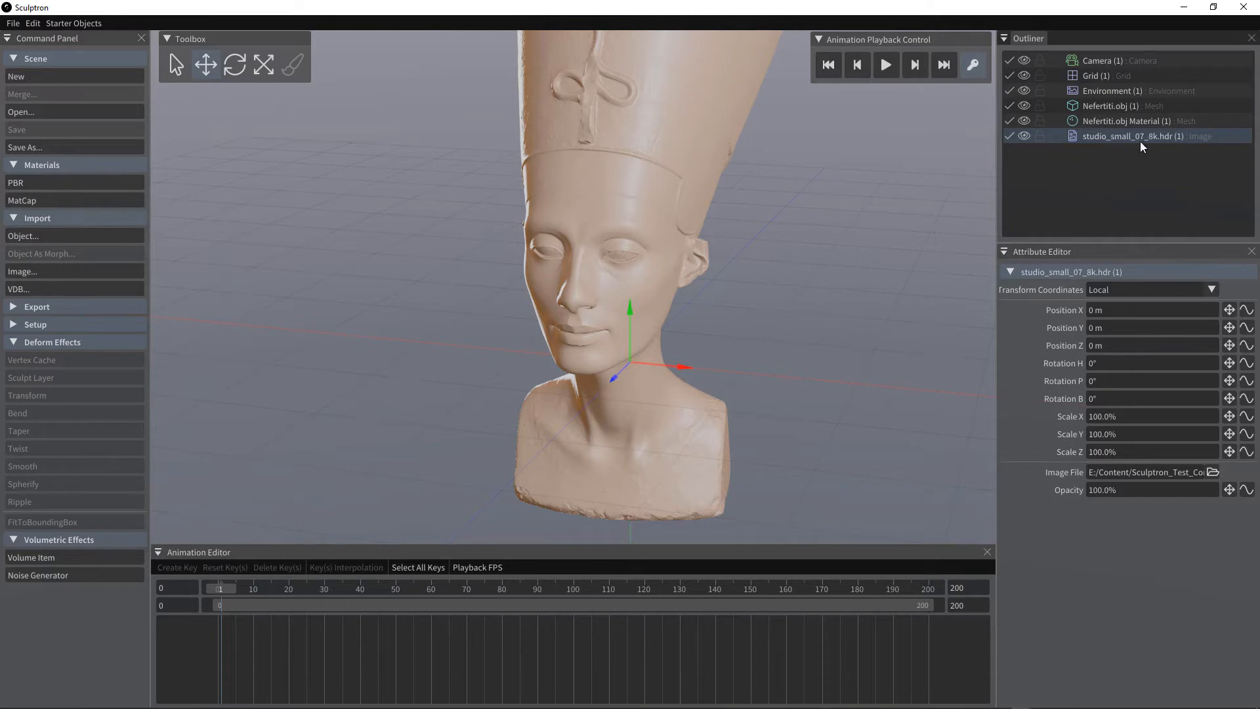
left_click_drag(1127, 137, 1107, 91)
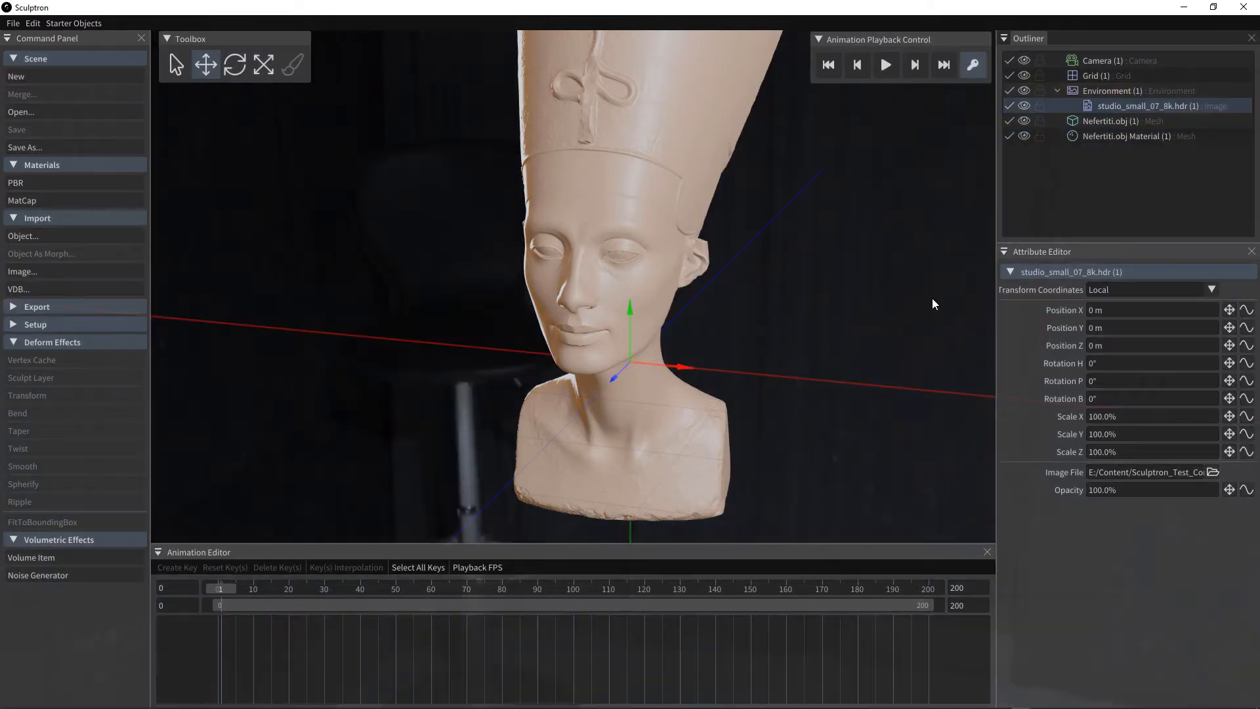
middle_click_drag(728, 345, 867, 312)
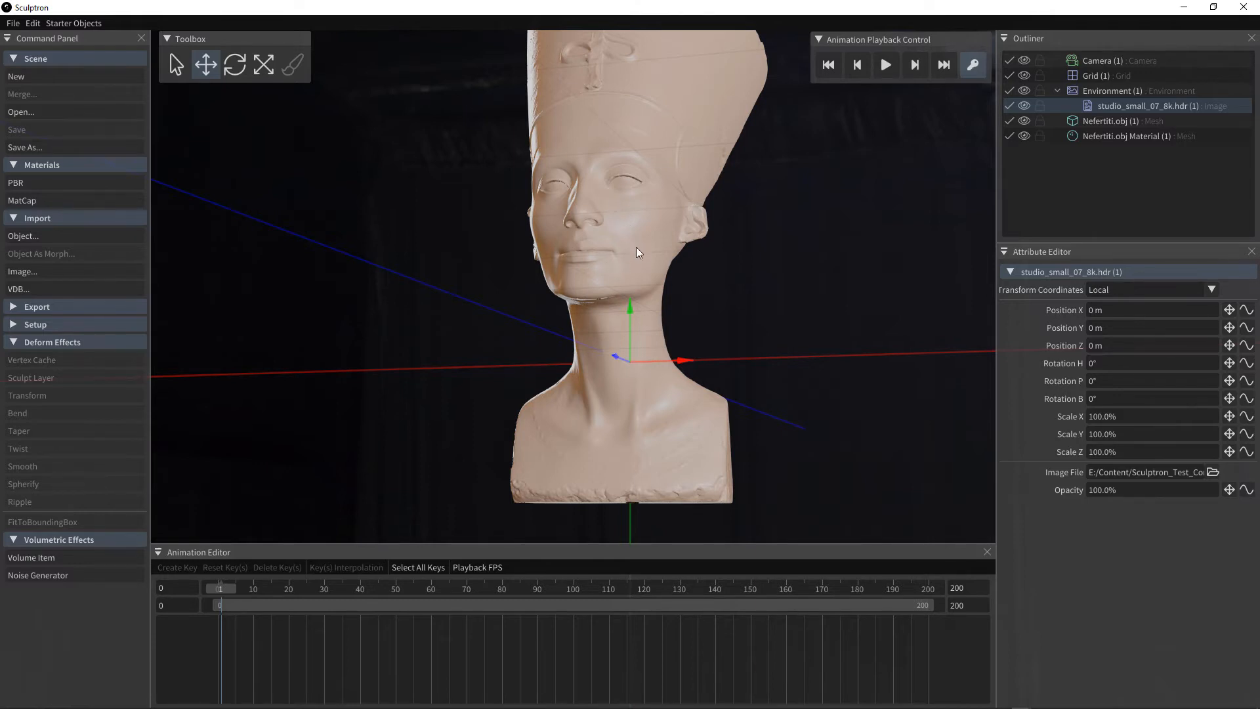
Create a PBR material and assign it to the Nefertiti mesh
left_click(38, 187)
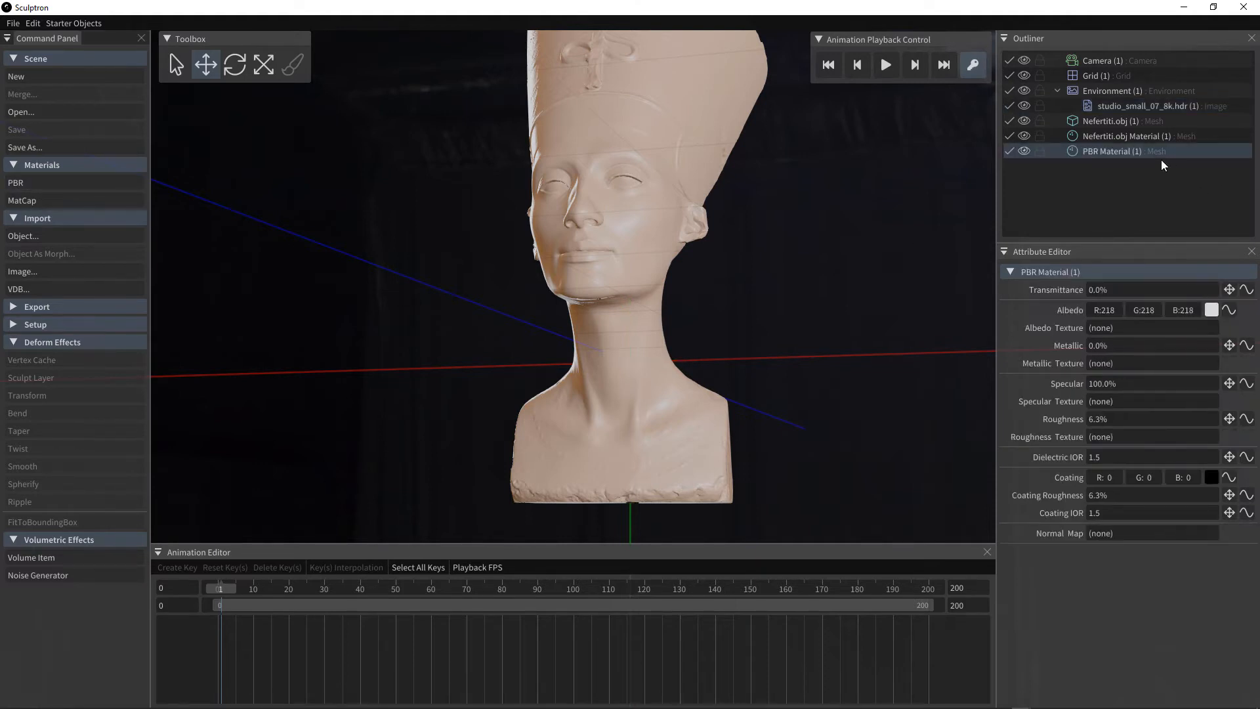
left_click(1100, 121)
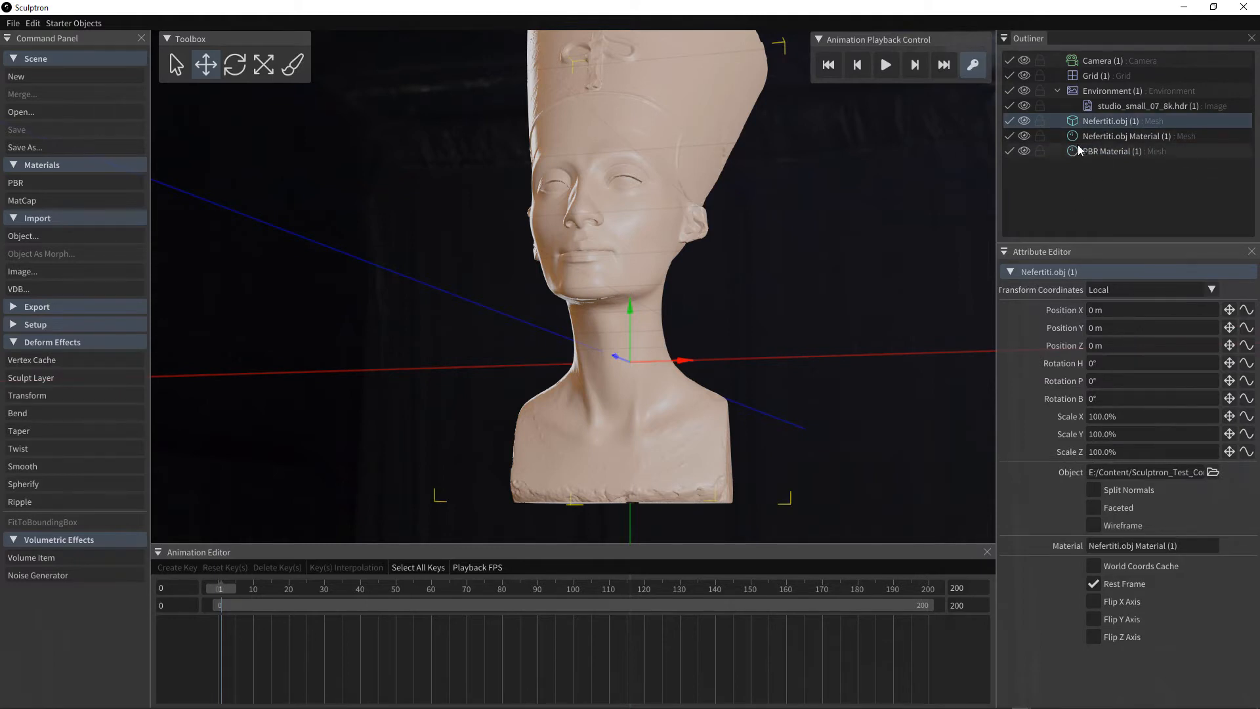
left_click_drag(1071, 151, 1135, 547)
middle_click_drag(769, 289, 863, 268)
Rotate the environment to about 202° heading and 6.6° pitch to light the bust's face
left_click(1107, 93)
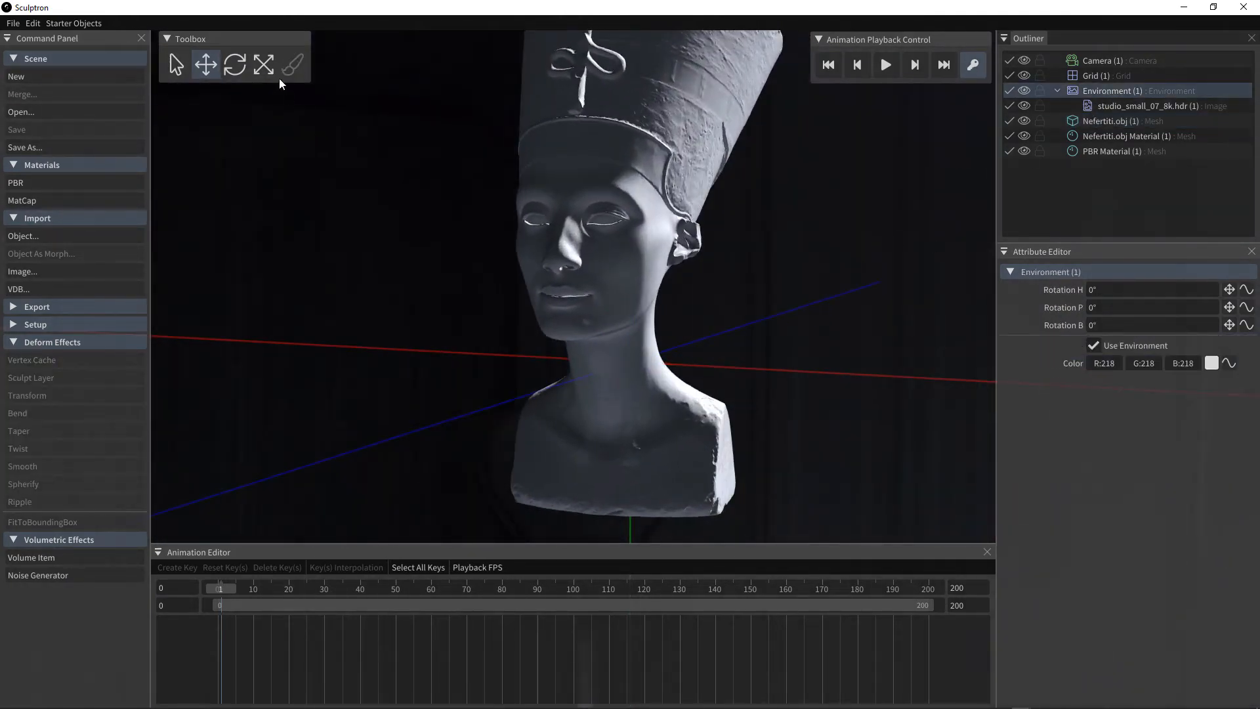
left_click(235, 65)
left_click_drag(750, 337, 1002, 375)
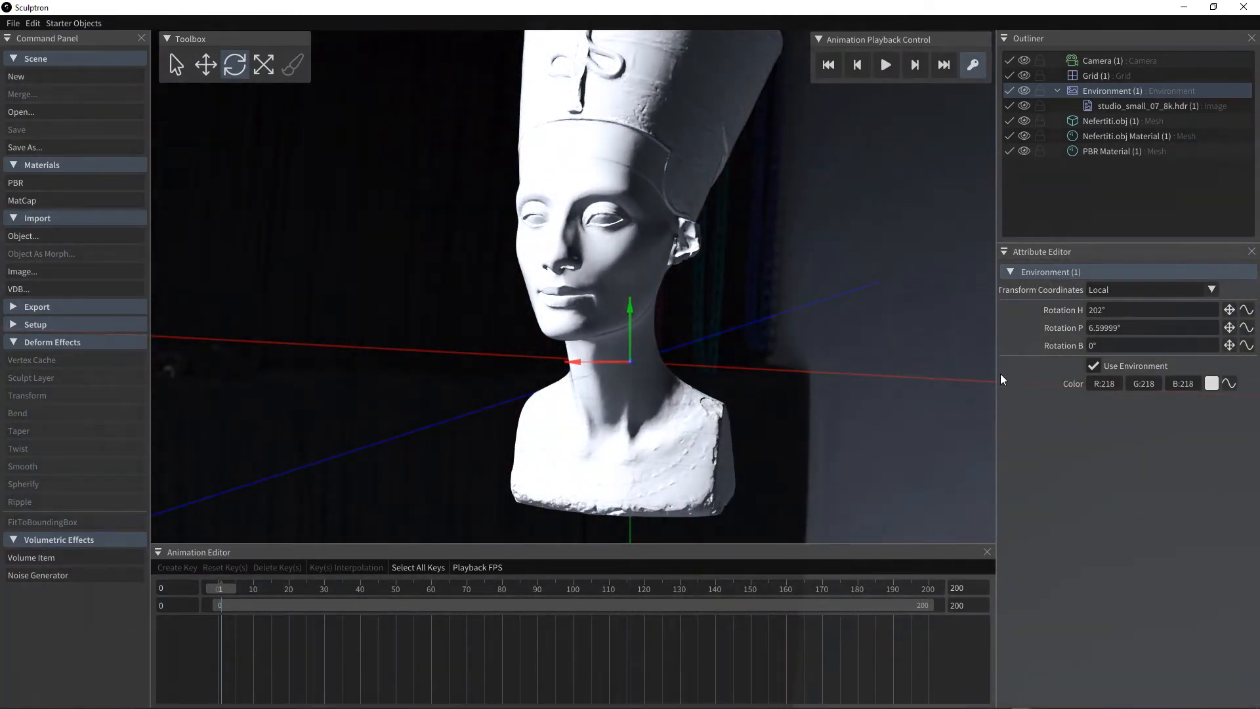
Replace the environment image backdrop with solid black (RGB 0, 0, 0) and rotate the environment to about 194° heading and -4° pitch
left_click(1093, 366)
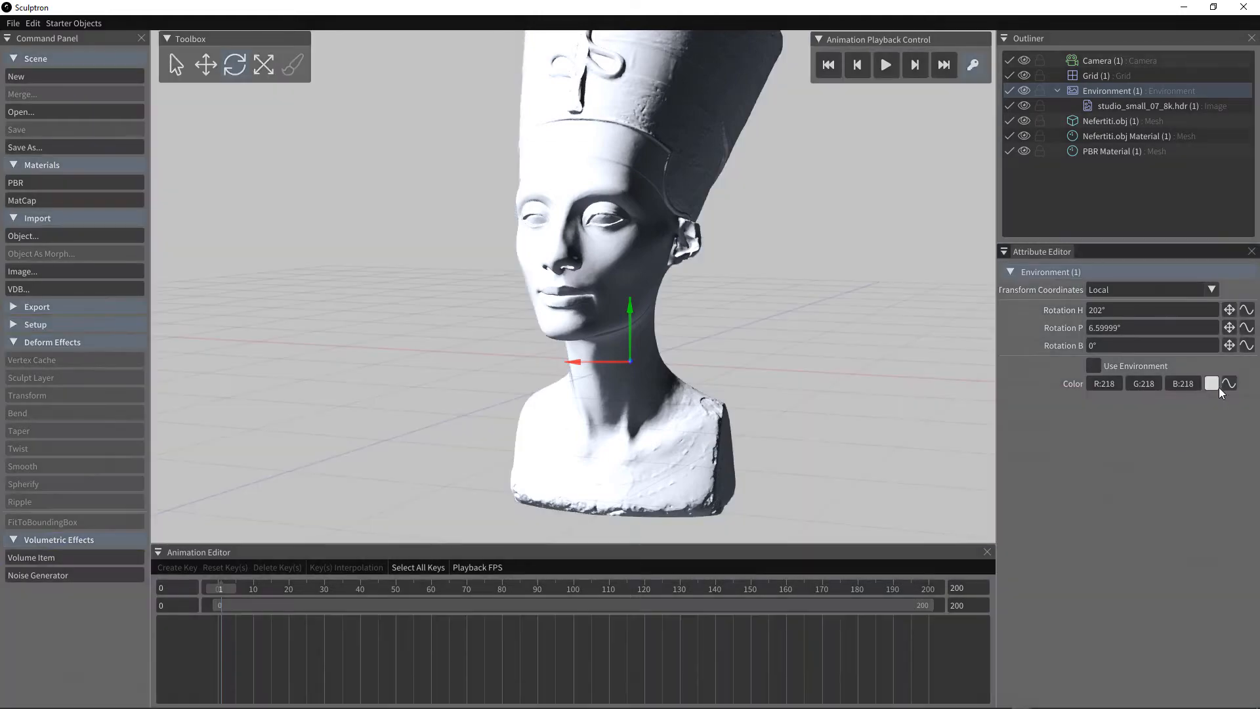
left_click(1211, 384)
mouse_move(1135, 436)
left_mouse_down()
mouse_move(1014, 492)
mouse_move(990, 573)
mouse_move(991, 550)
mouse_move(1037, 559)
left_mouse_up()
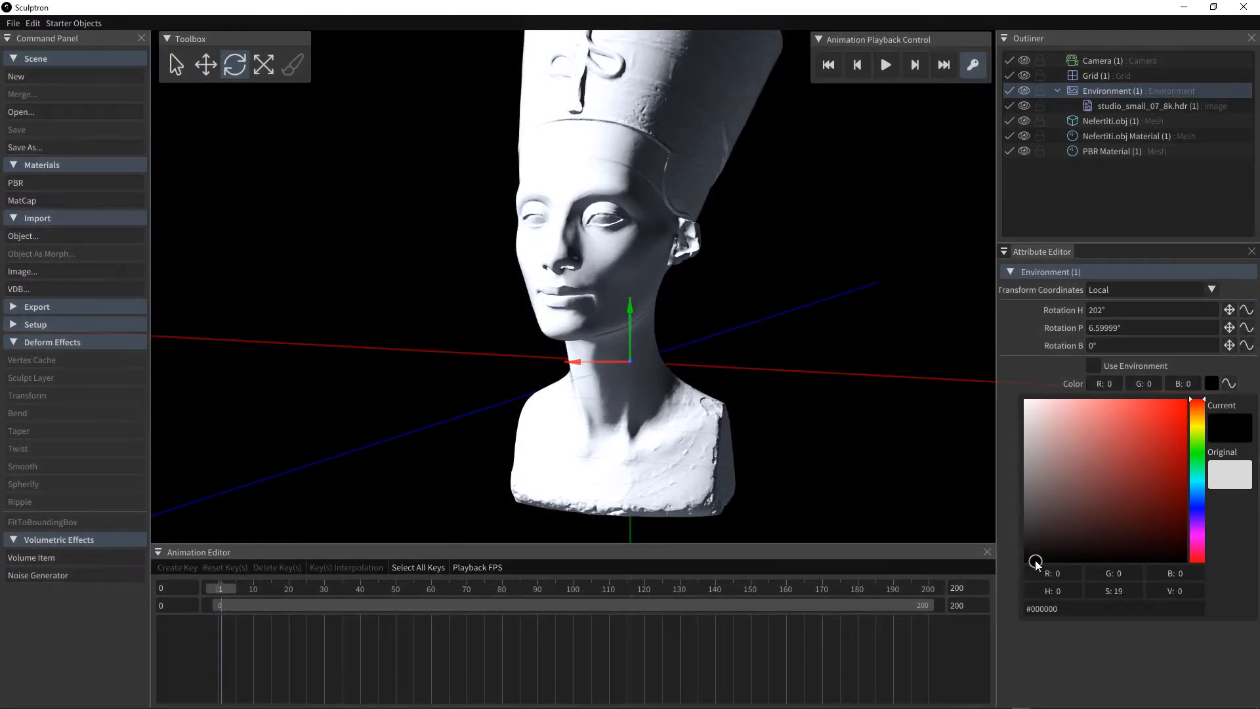
left_click(445, 187)
left_click_drag(815, 407, 461, 405)
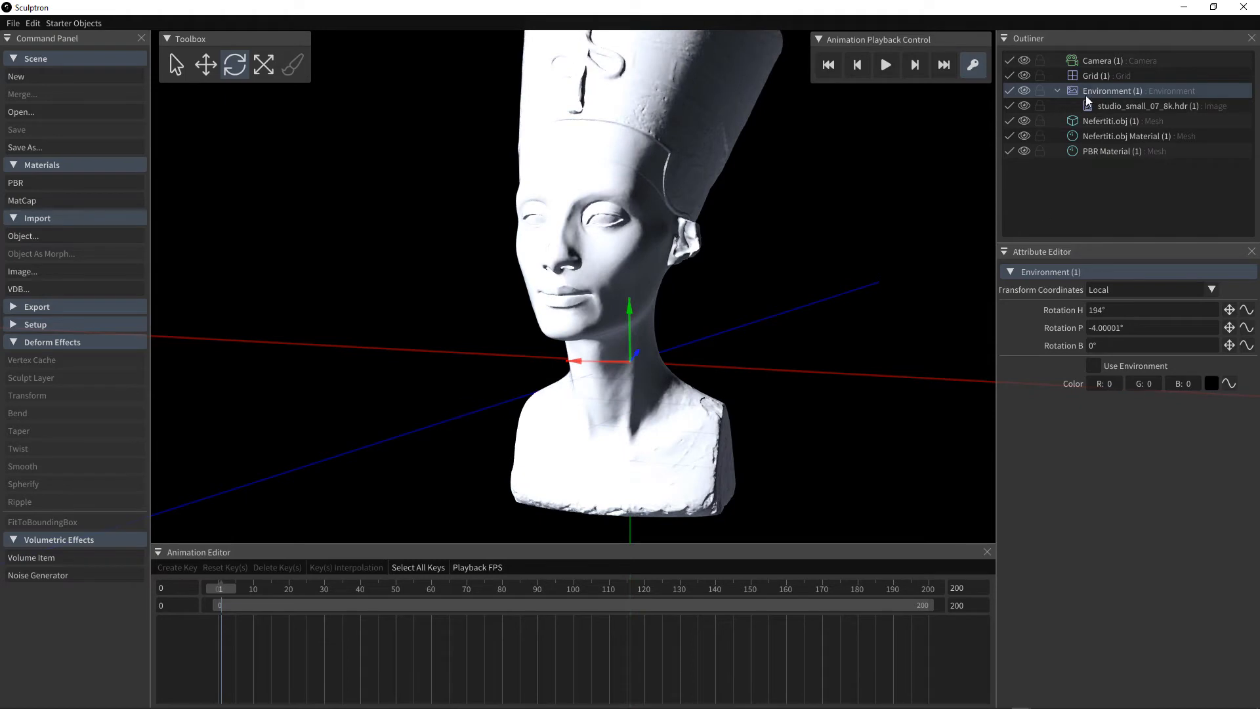
Set the PBR material's albedo to dark reddish brown (RGB 68, 42, 42) and its metallic value to 50%
left_click(1096, 151)
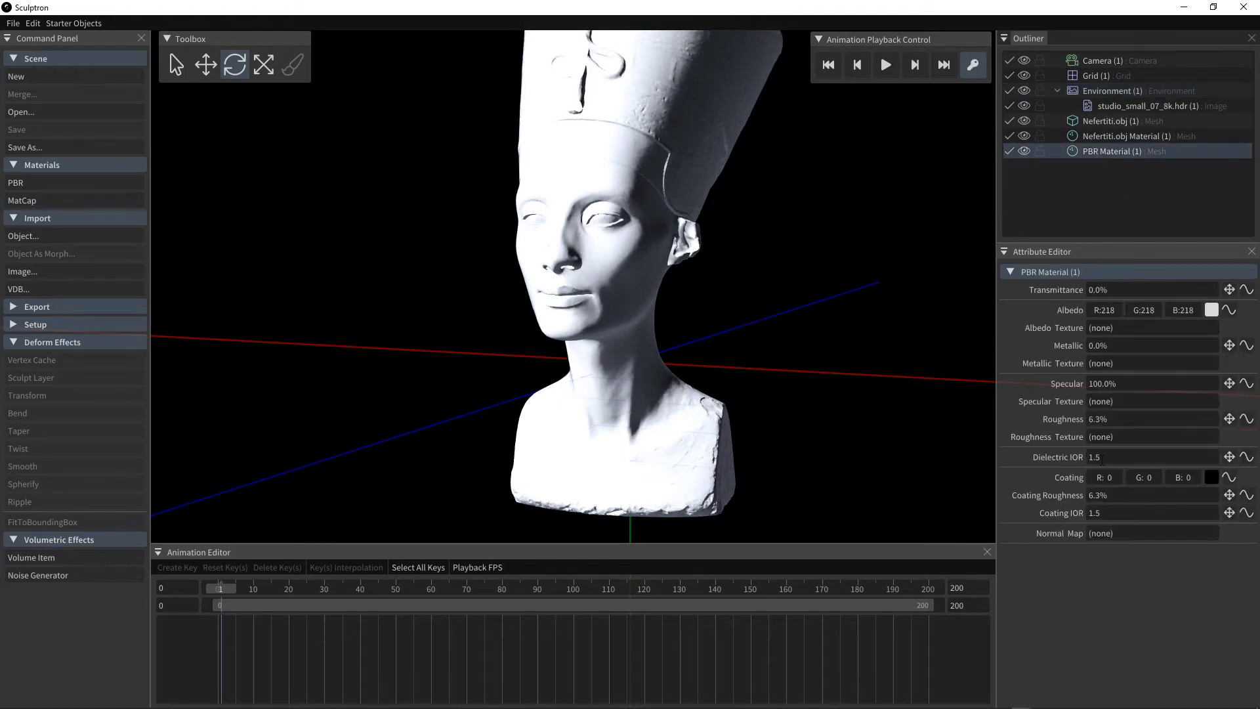
left_click(1212, 310)
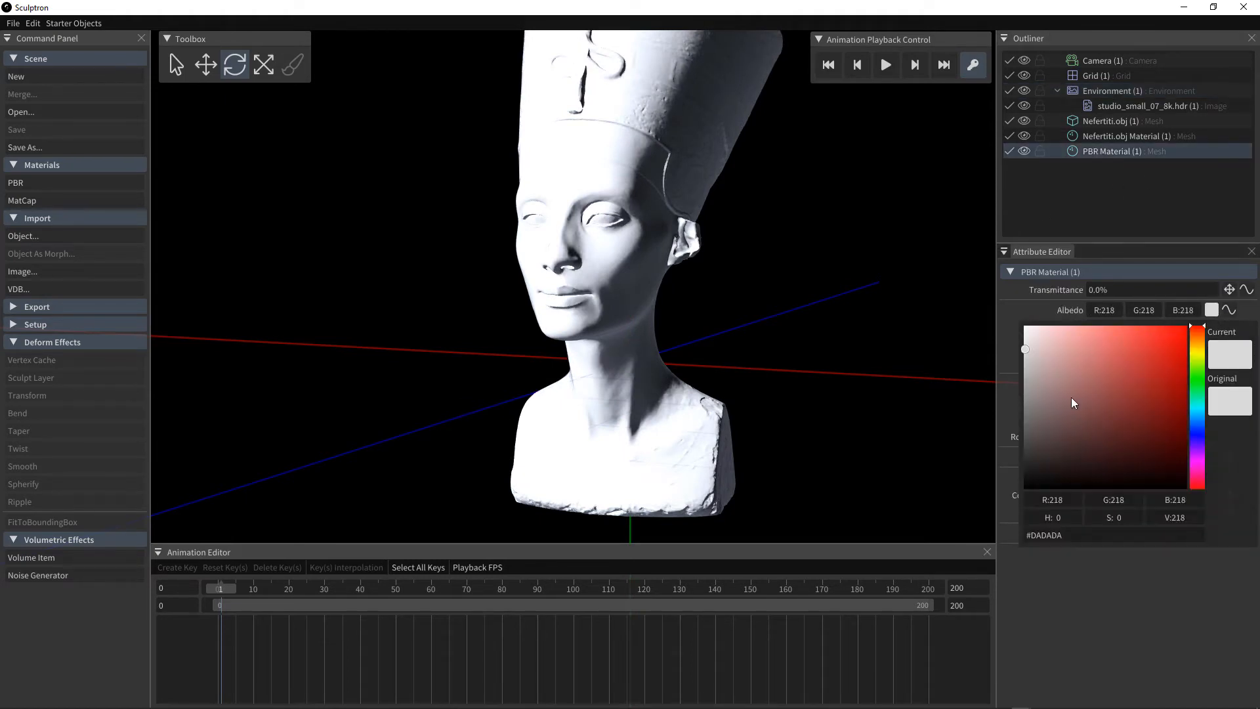
left_click_drag(1131, 366, 1086, 445)
left_click(1110, 568)
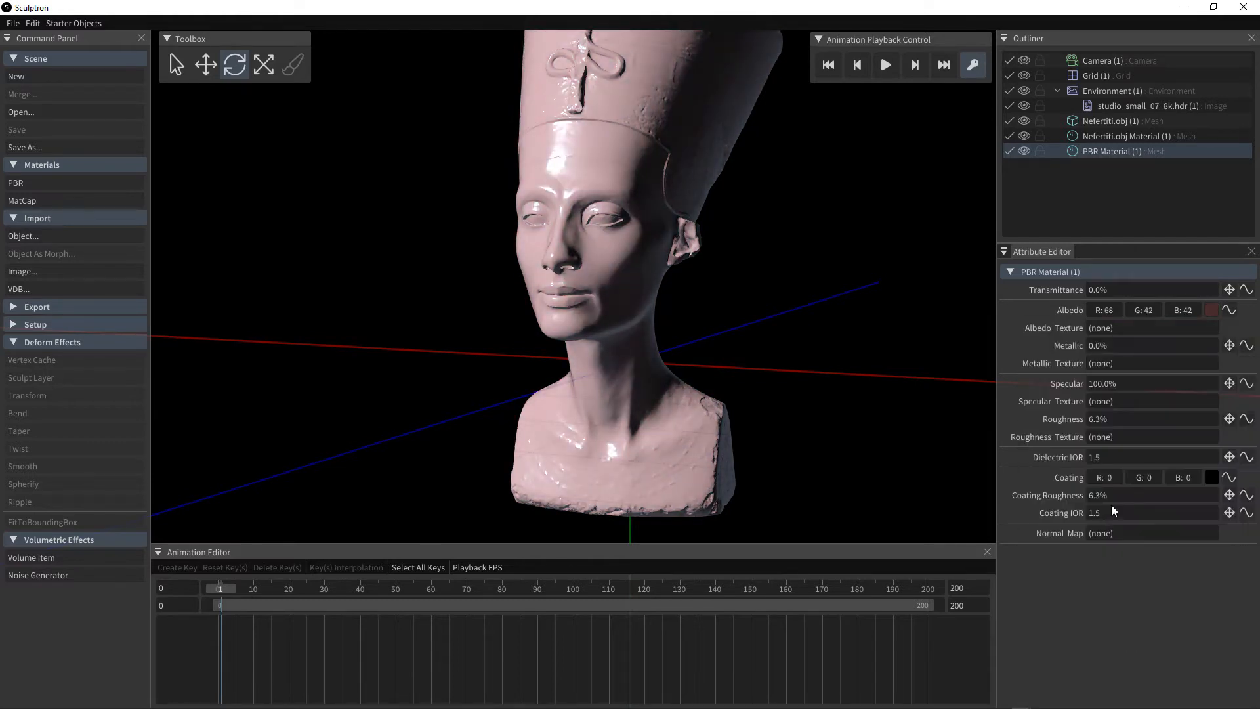
left_click_drag(1130, 350, 1050, 349)
type("50")
key("Return")
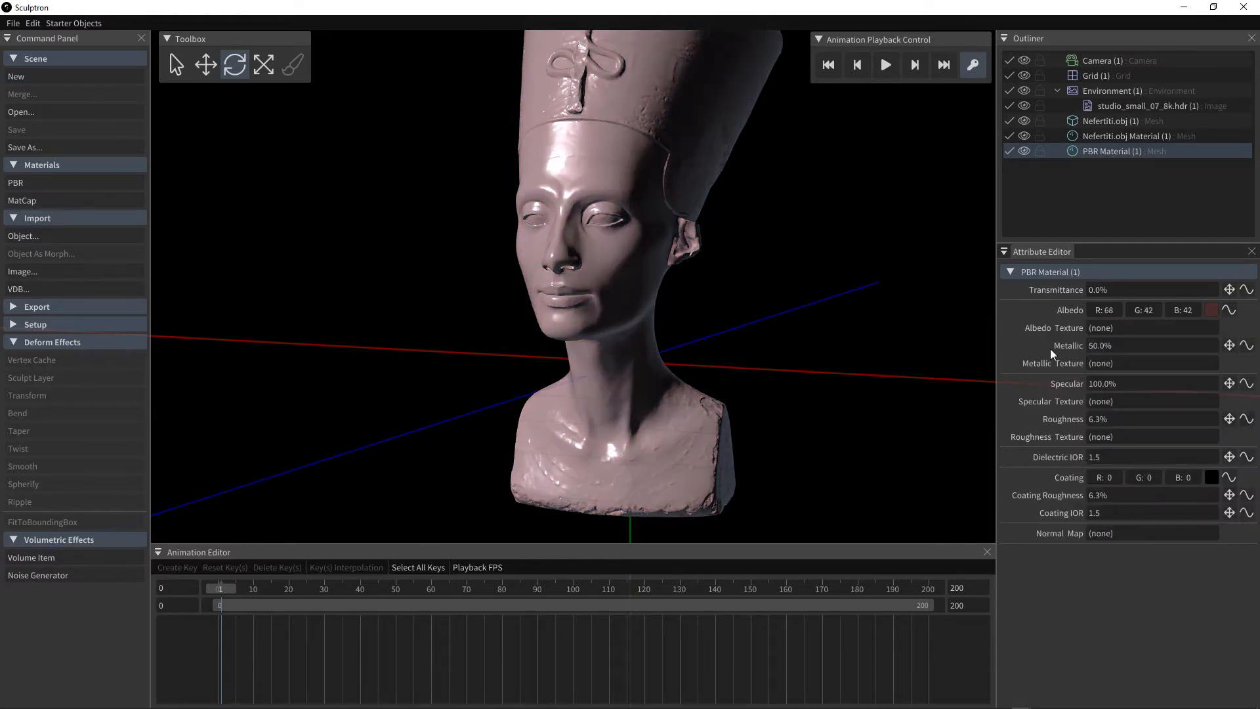
Set the PBR material's specular to 0% for comparison and restore it to 100%
left_click_drag(1136, 384, 1048, 394)
type("0")
key("Return")
left_click_drag(1136, 389, 1042, 383)
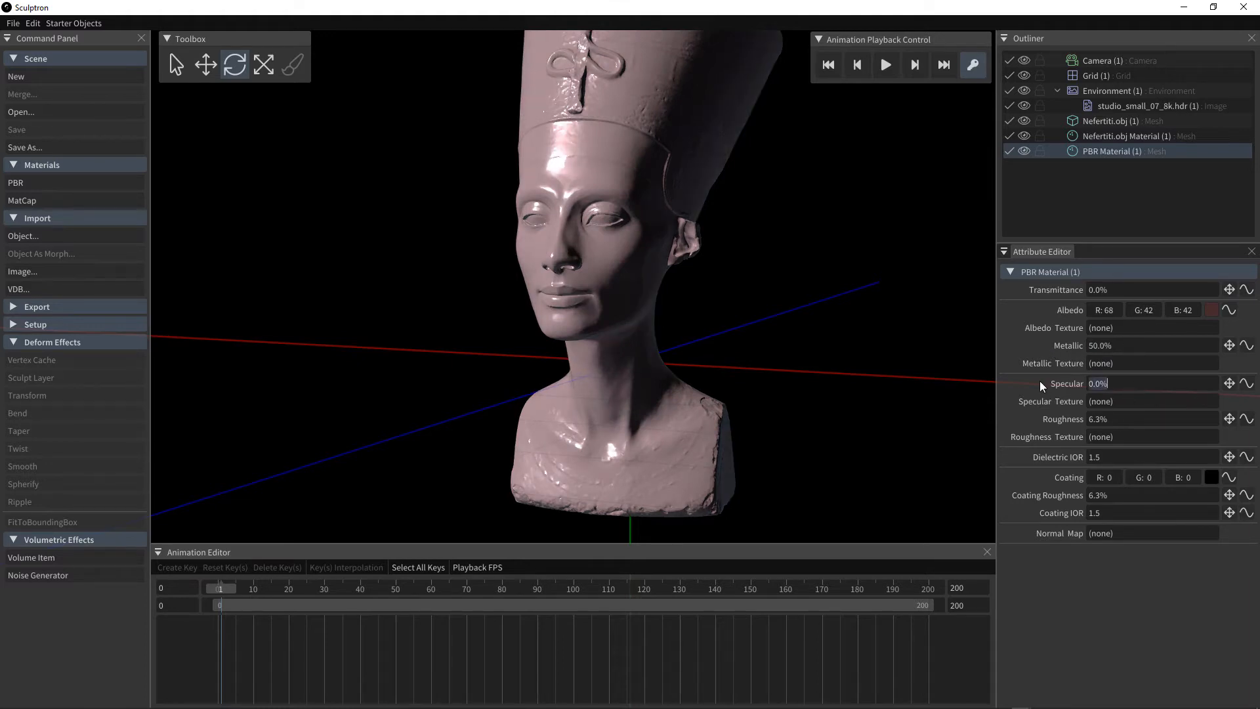
type("100")
key("Return")
Raise the PBR material's roughness to 10% and fine-tune it to 7.2%
left_click_drag(1106, 419, 1043, 422)
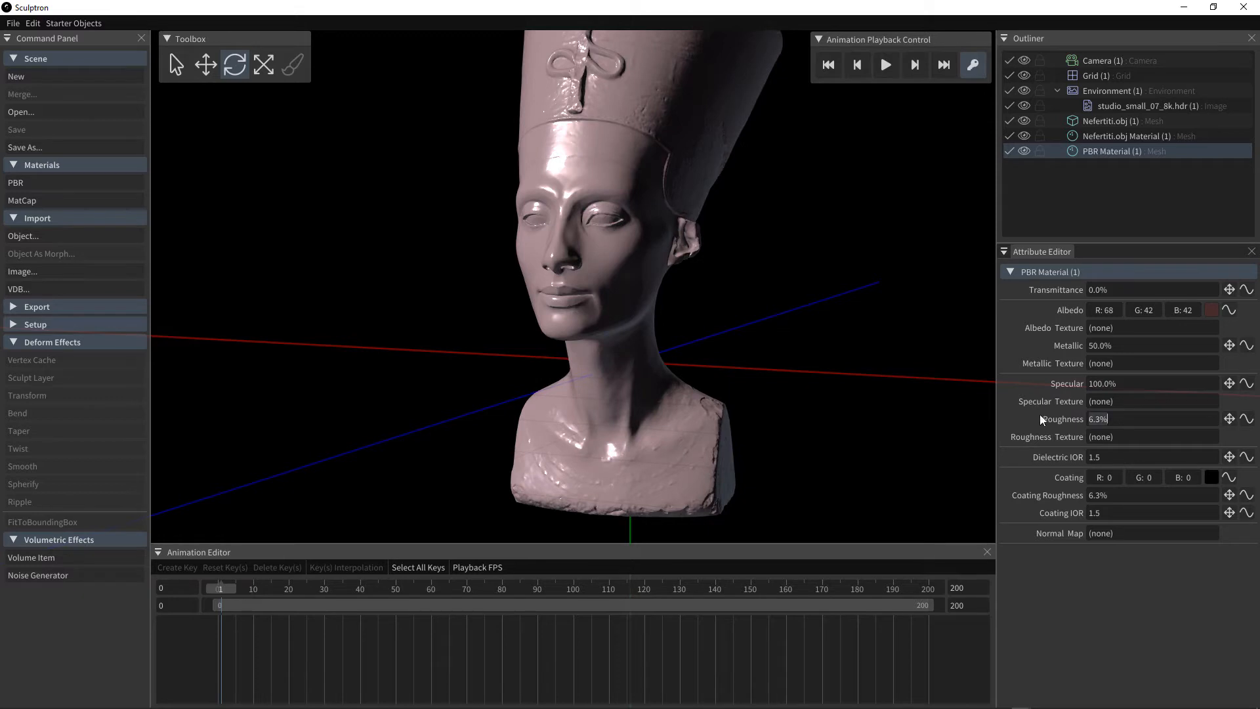
type("10")
key("Return")
left_click_drag(1227, 419, 1246, 451)
Make the PBR material 100% metallic and set its albedo to dusty pink (RGB 169, 117, 117)
left_click_drag(1114, 346, 1028, 342)
type("100")
key("Return")
left_click(1211, 308)
mouse_move(1114, 403)
left_mouse_down()
mouse_move(1050, 369)
mouse_move(1179, 379)
mouse_move(1039, 448)
mouse_move(1075, 385)
left_mouse_up()
left_click(1129, 640)
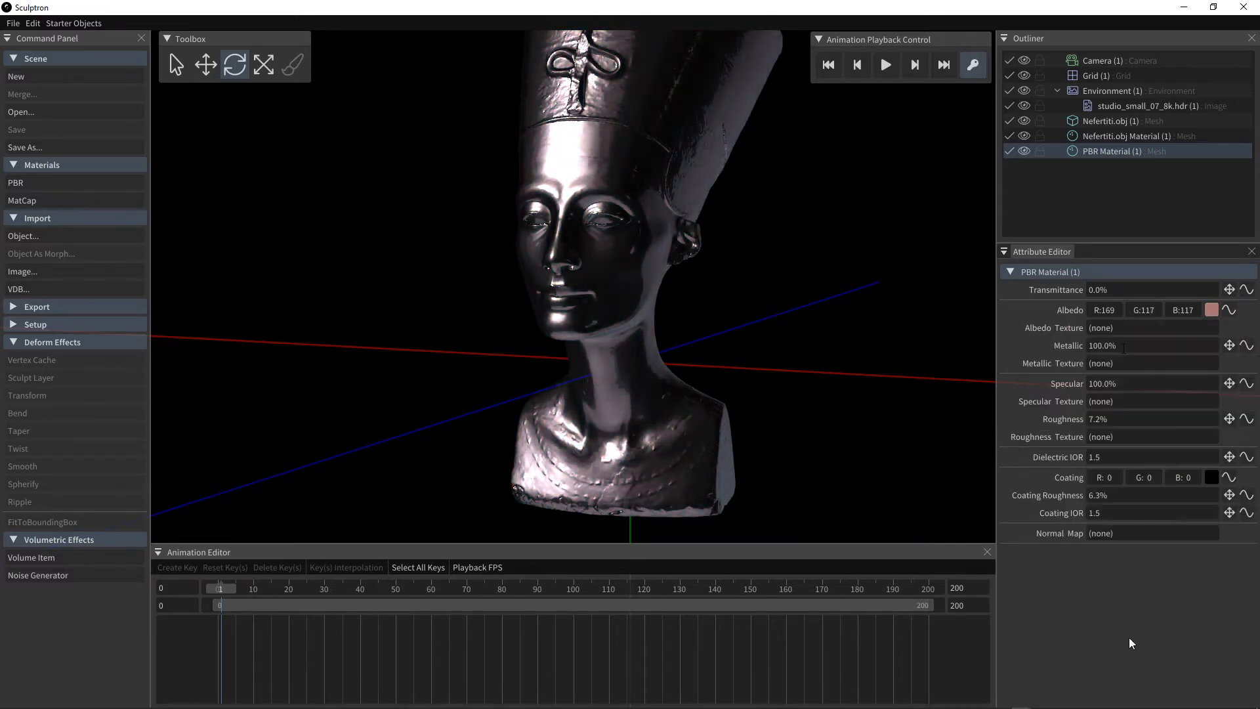
Set the PBR material's metallic value to 80%
left_click_drag(1118, 347, 1041, 349)
type("80")
key("Return")
Rotate the Environment item to change the direction of the lighting on the bust
left_click_drag(755, 335, 755, 364, "alt")
left_click(240, 72)
left_click(1109, 93)
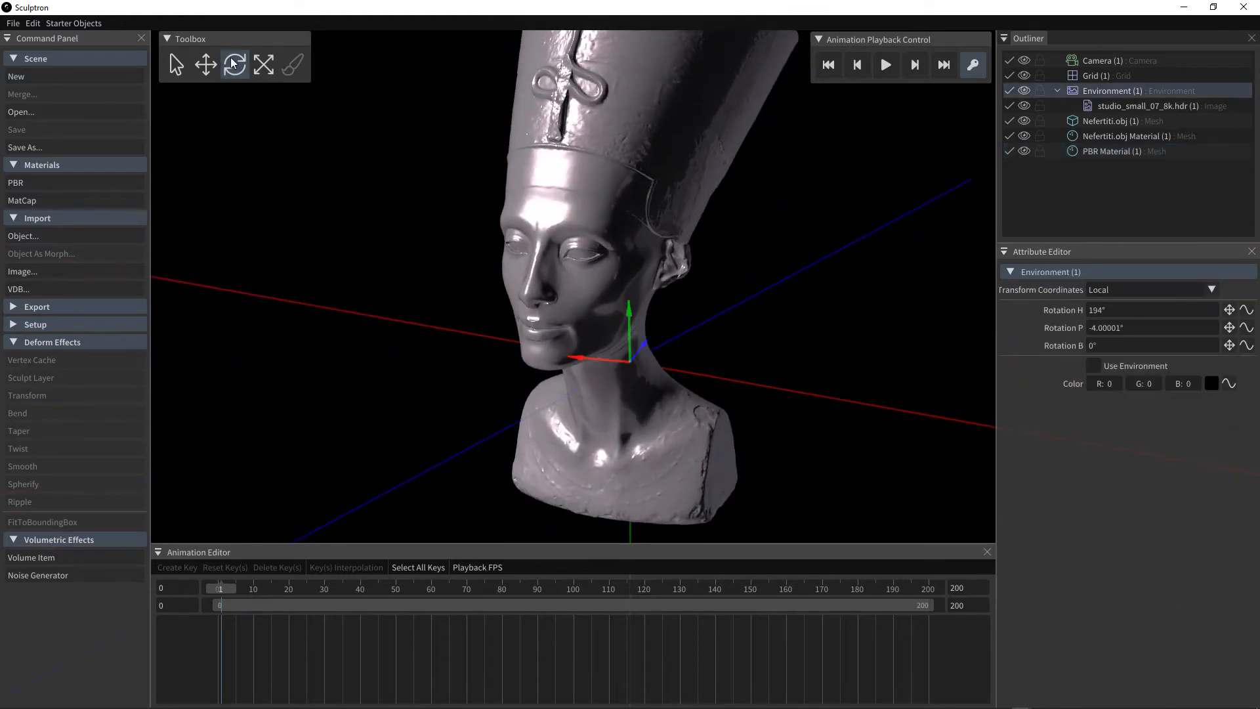
left_click_drag(669, 299, 326, 310)
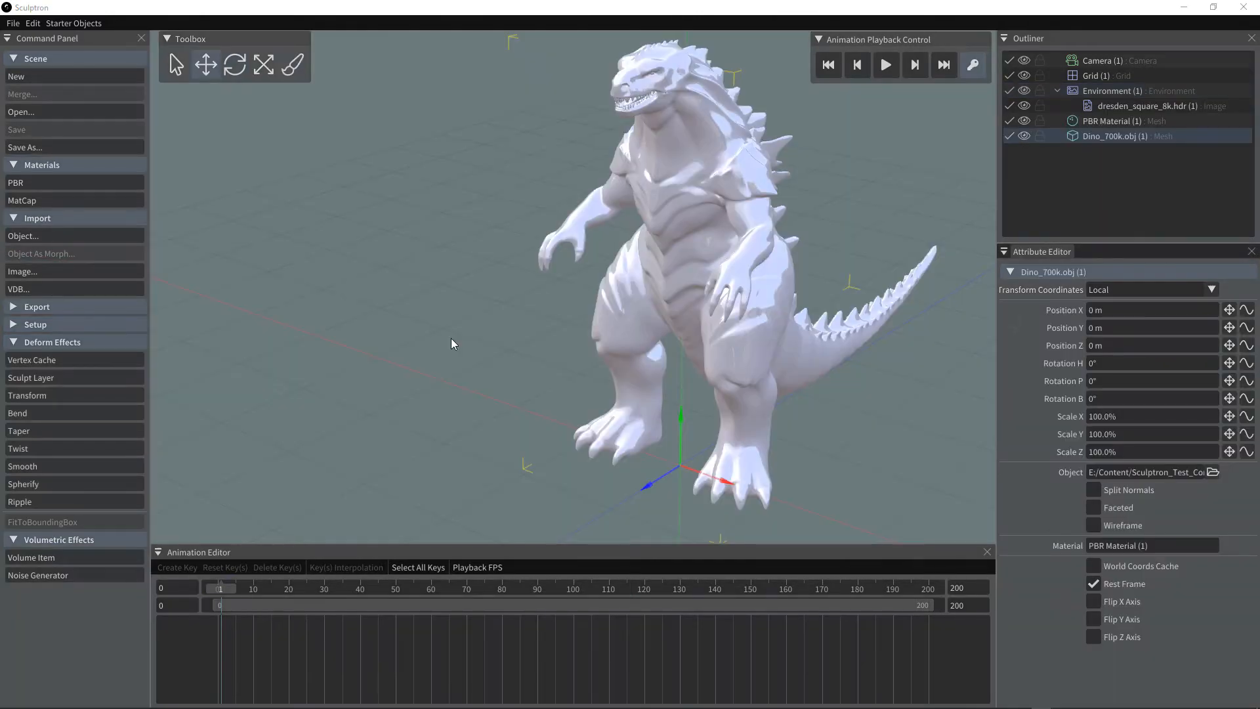
Import the MDD vertex cache Dino_700k.mdd from the Godzilla folder onto the Dino_700k.obj mesh
left_click(13, 25)
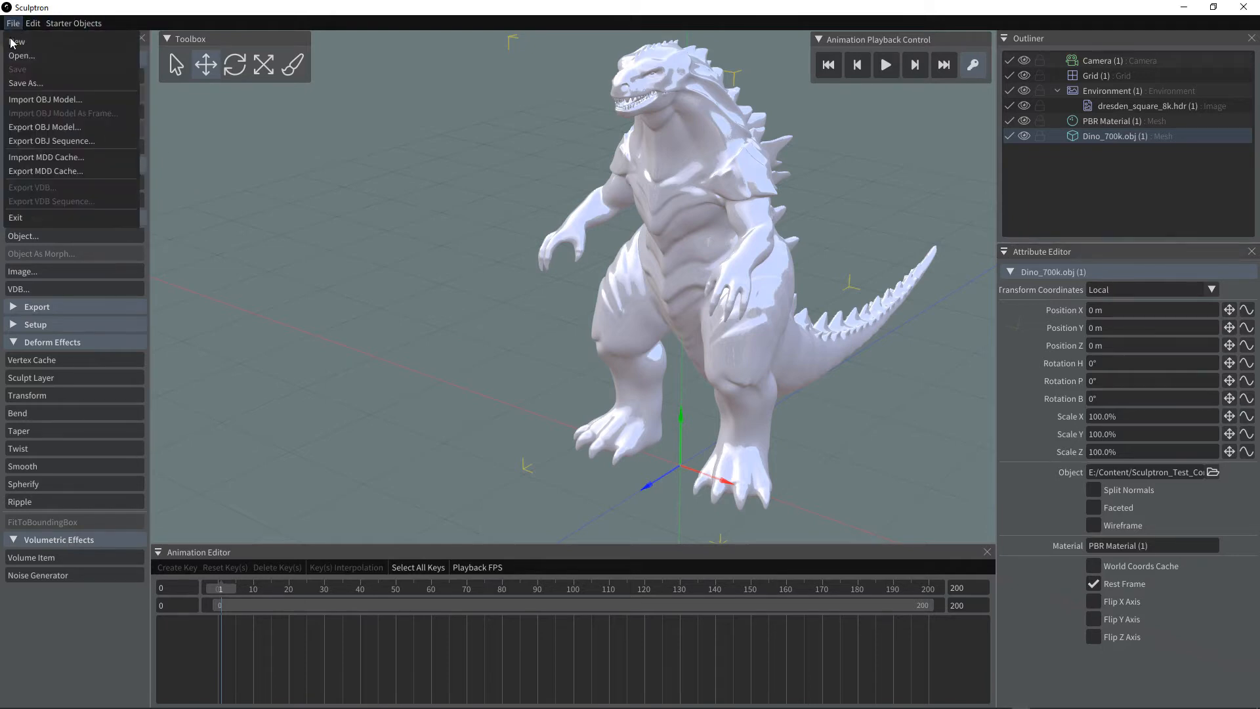
left_click(35, 157)
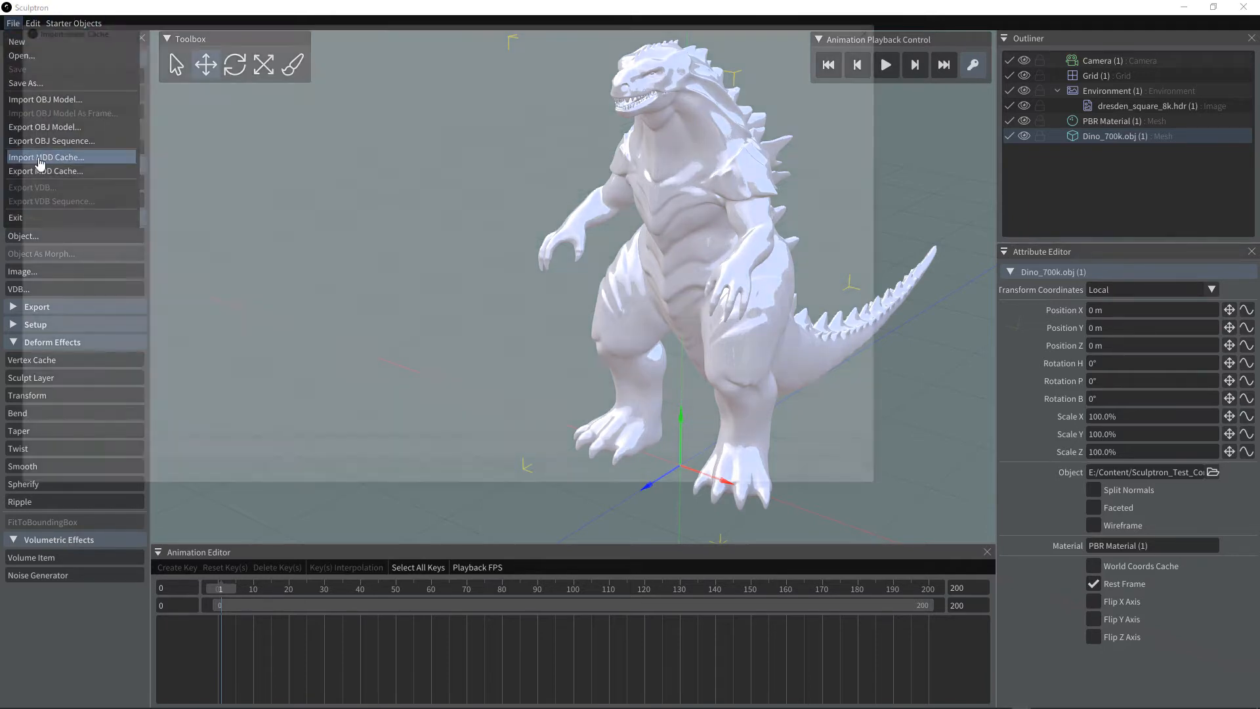
left_click(304, 51)
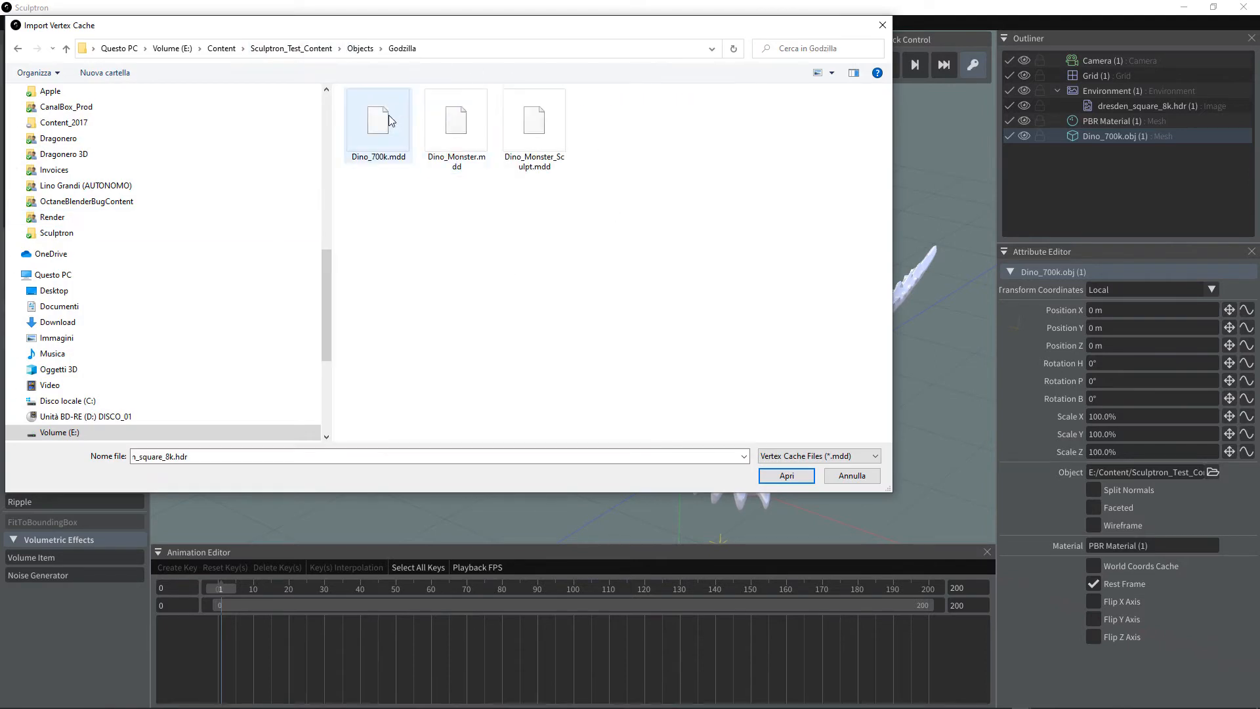
double_click(373, 125)
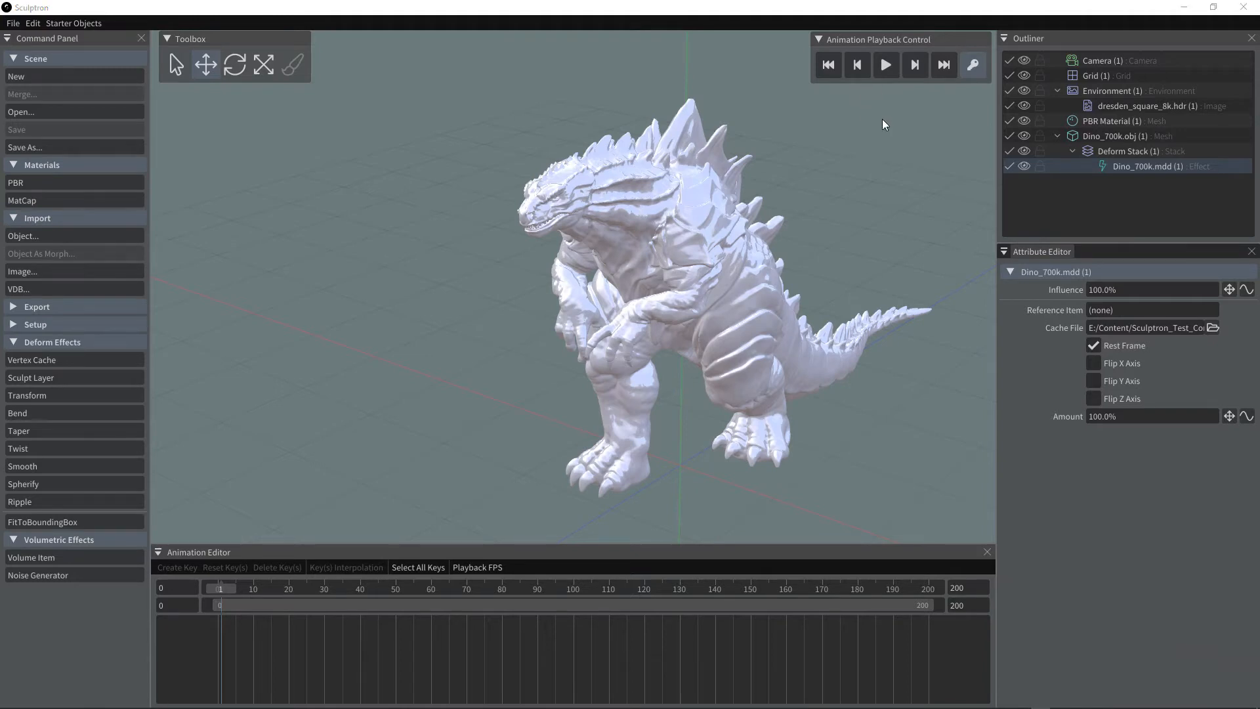
Play the cached dinosaur walk animation and examine it from several sides
left_click(889, 65)
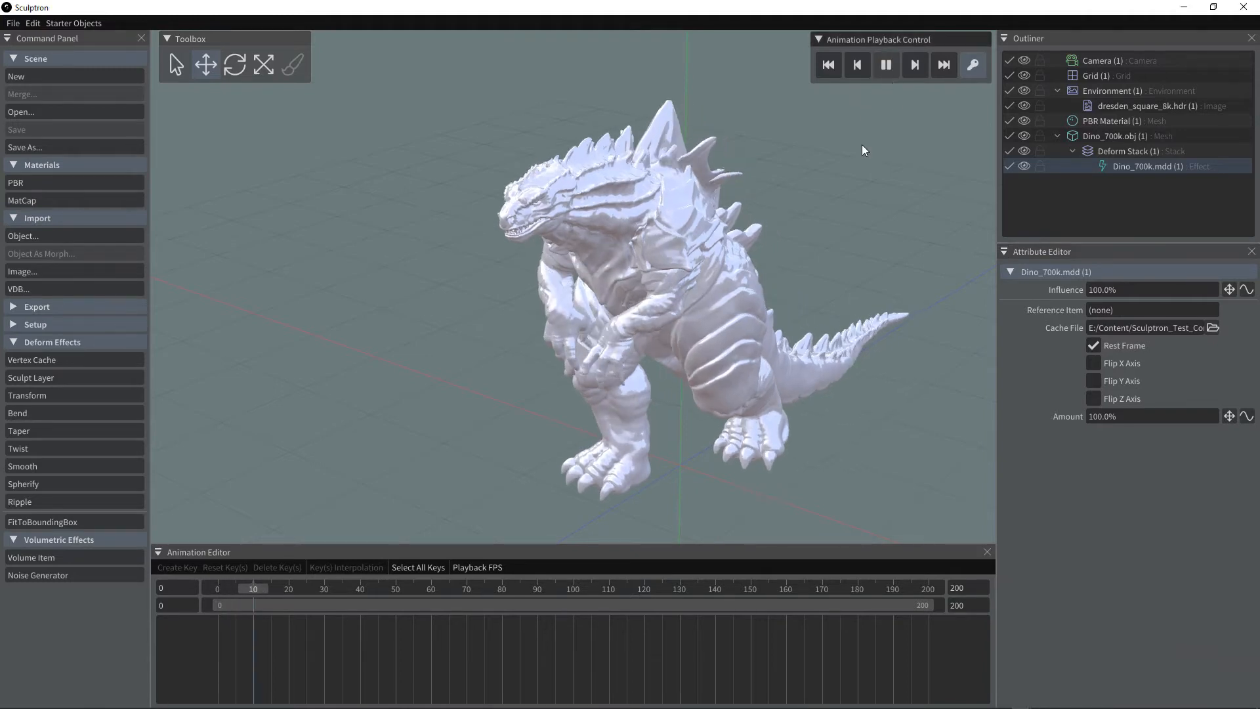
middle_click_drag(711, 429, 660, 385)
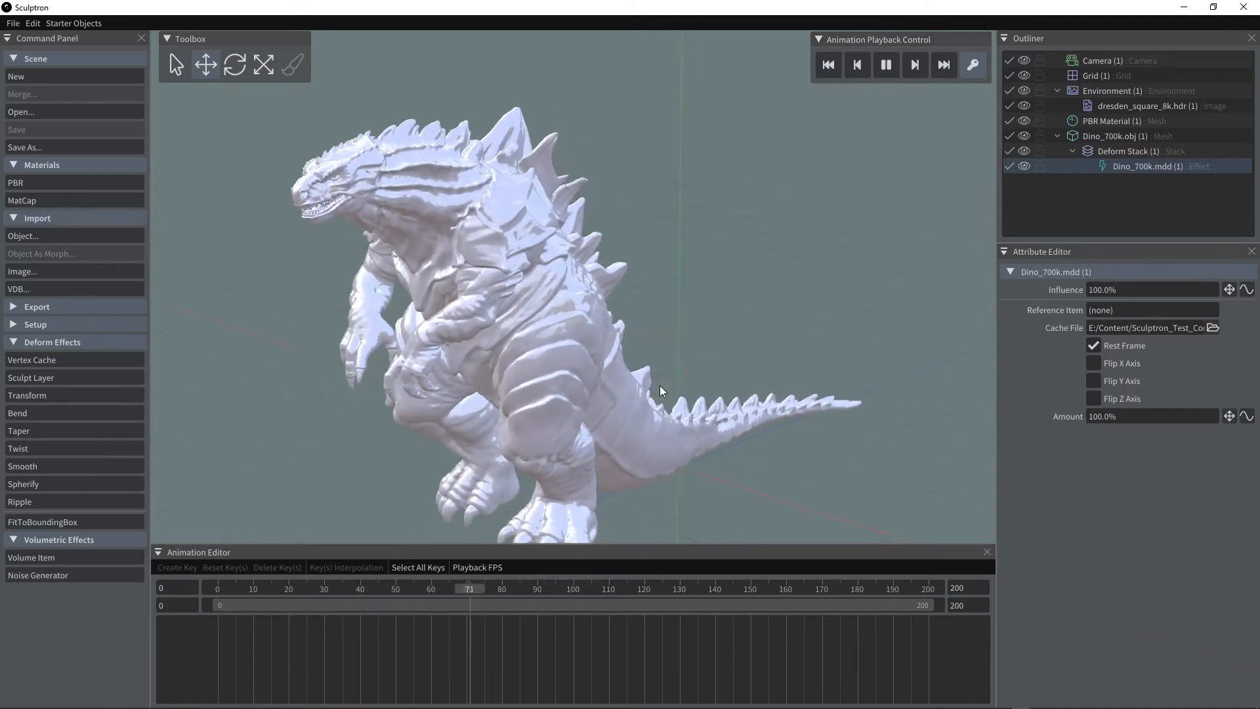
middle_click_drag(522, 366, 769, 336)
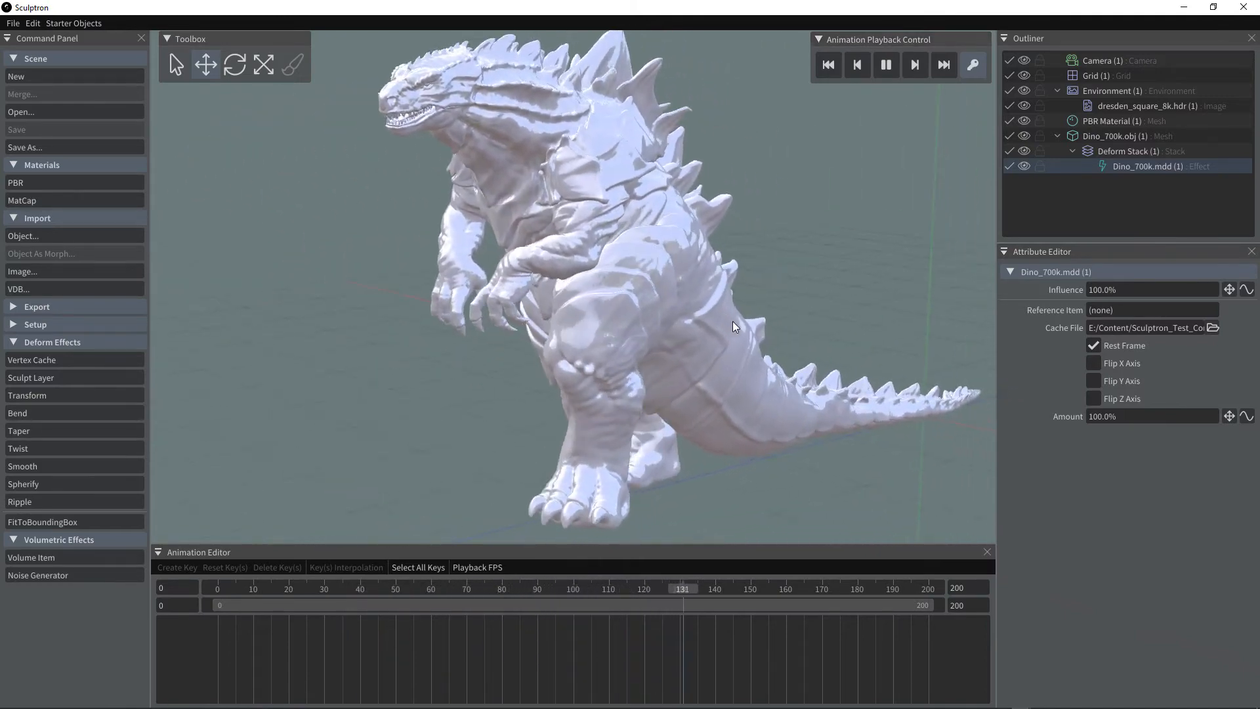
Turn on wireframe display for the Dino_700k.obj mesh, inspect its topology up close and stop playback
left_click(1109, 121)
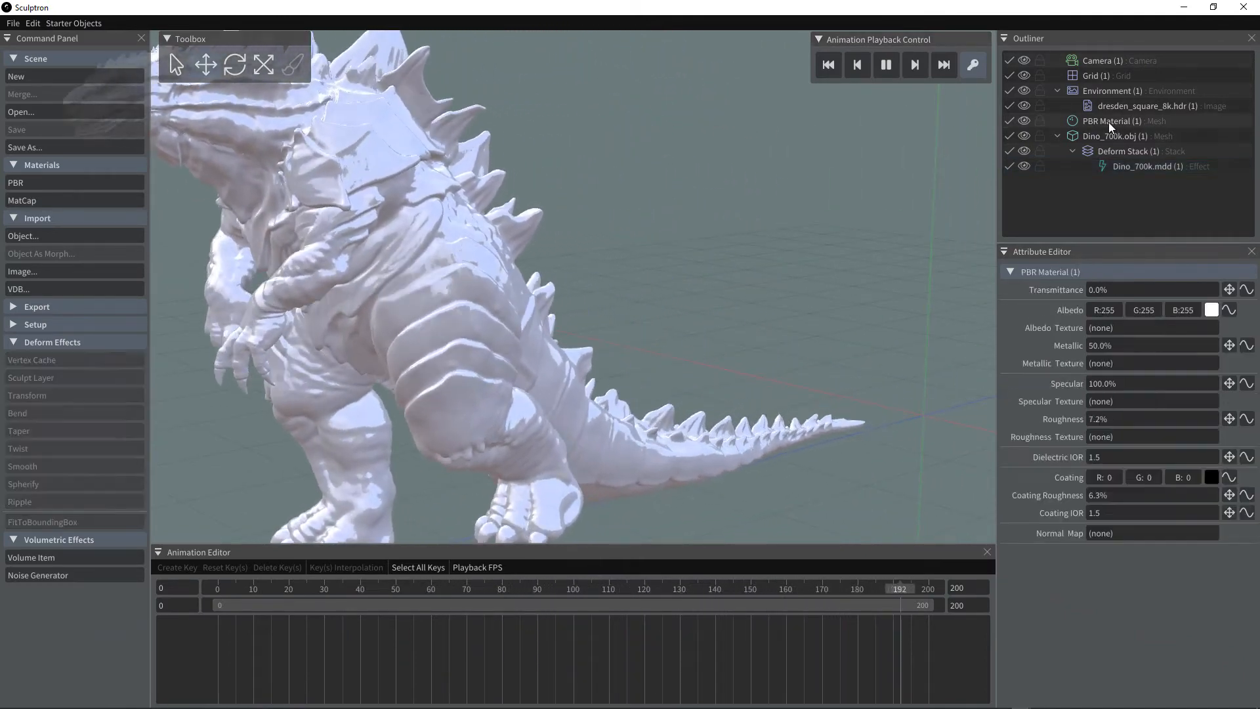
left_click(1116, 136)
left_click(1093, 525)
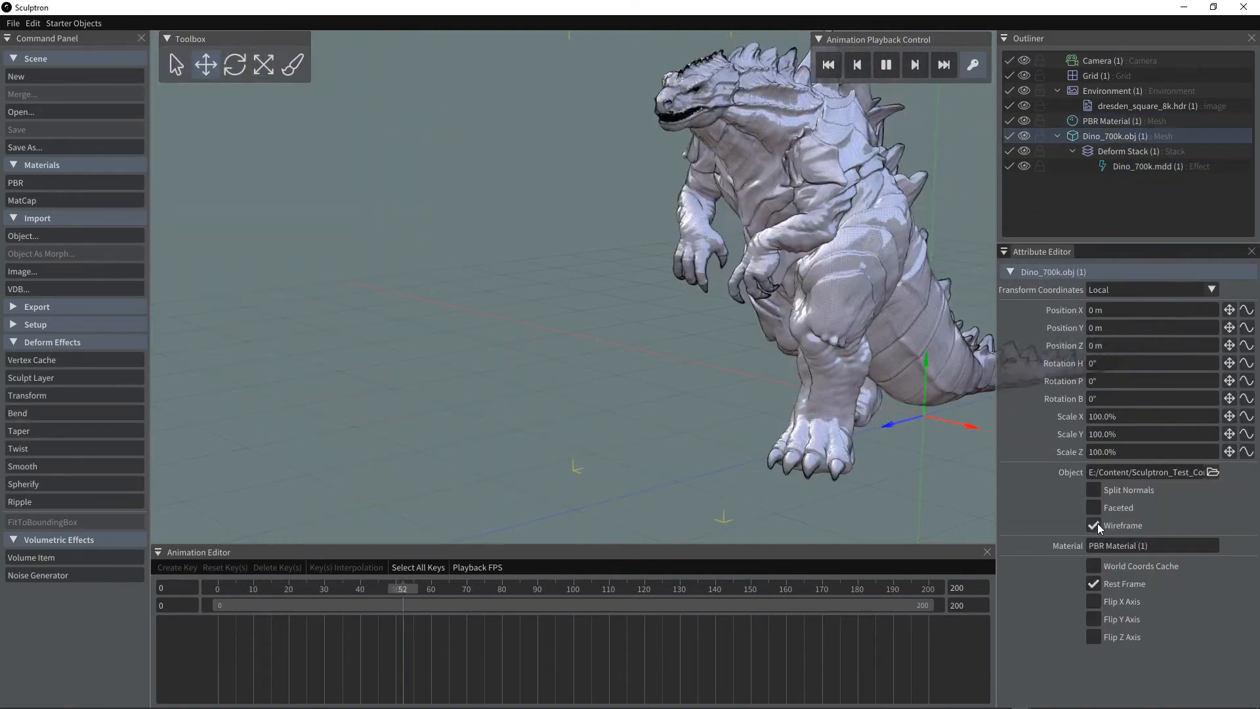
scroll(659, 216, "up", 8)
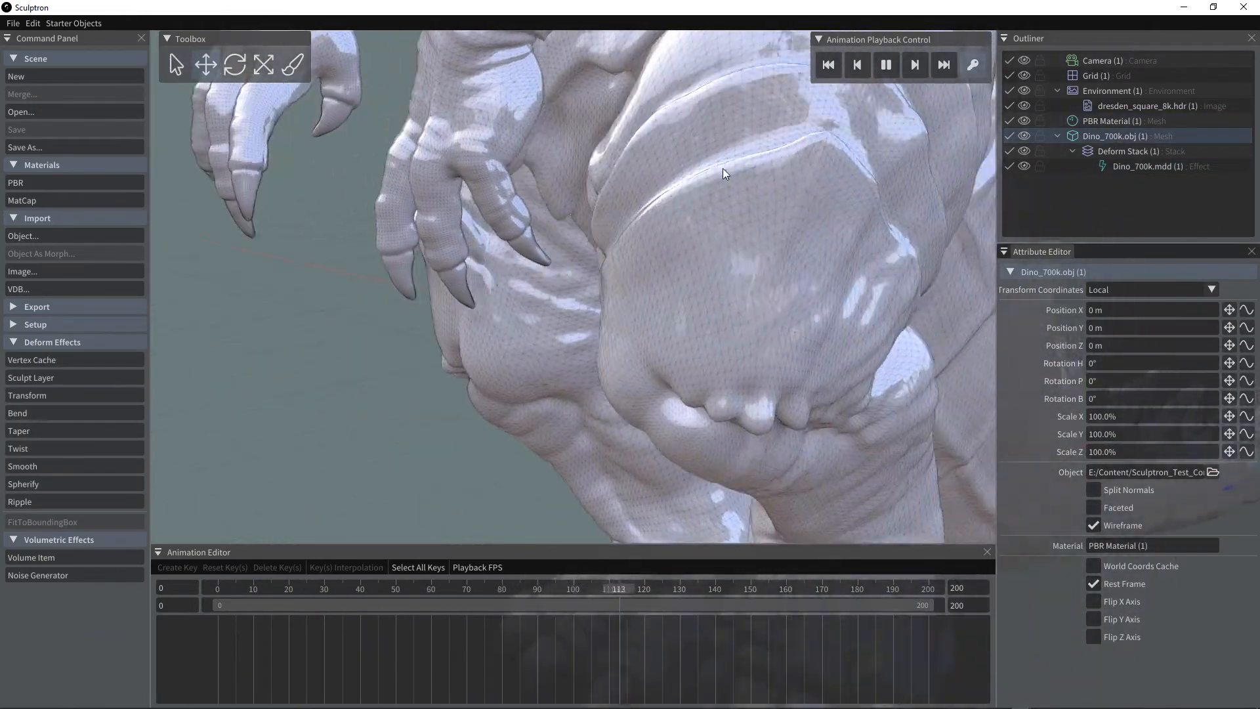
scroll(729, 164, "down", 5)
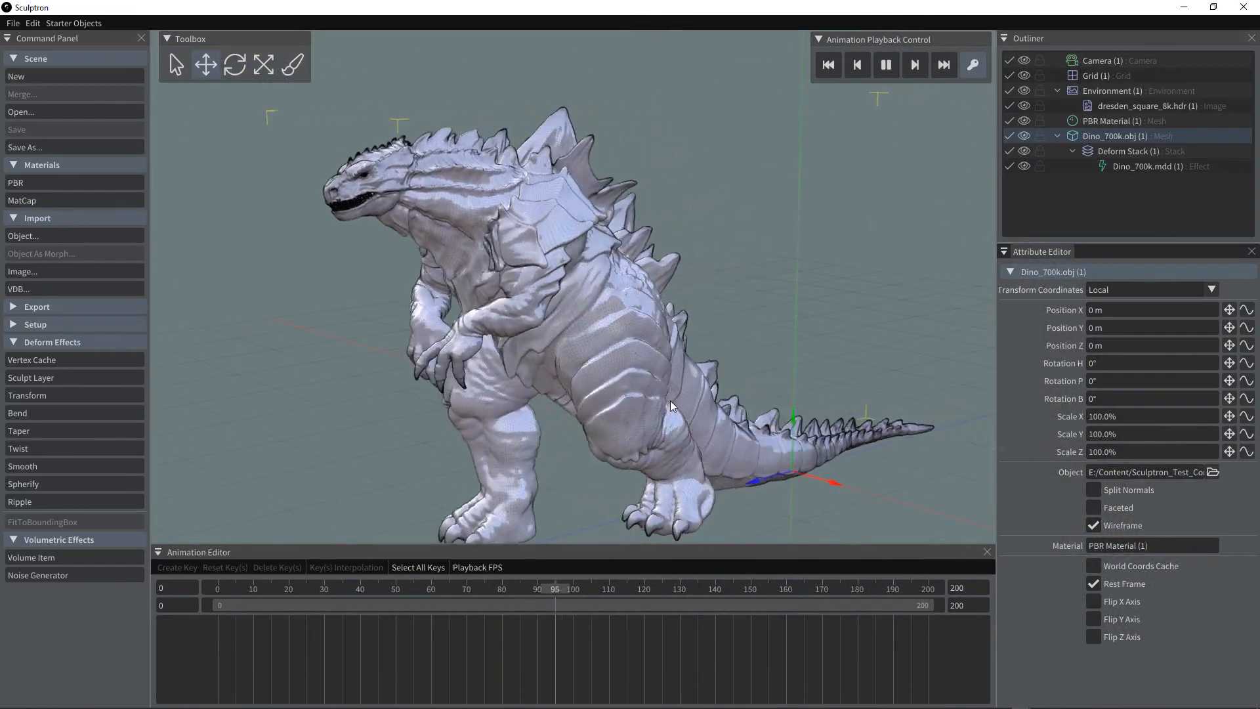
key("space")
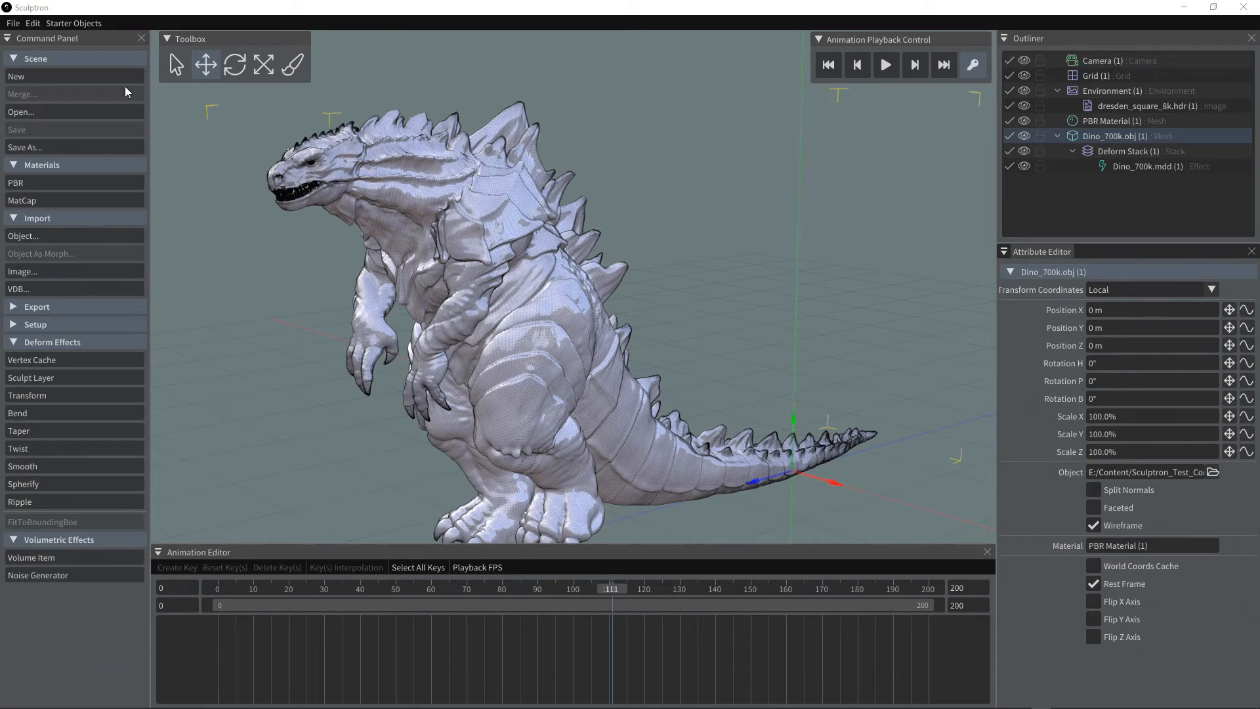
Add a sculpt layer to the Dino_700k.obj mesh's deform stack, above the vertex cache animation
left_click(1137, 165)
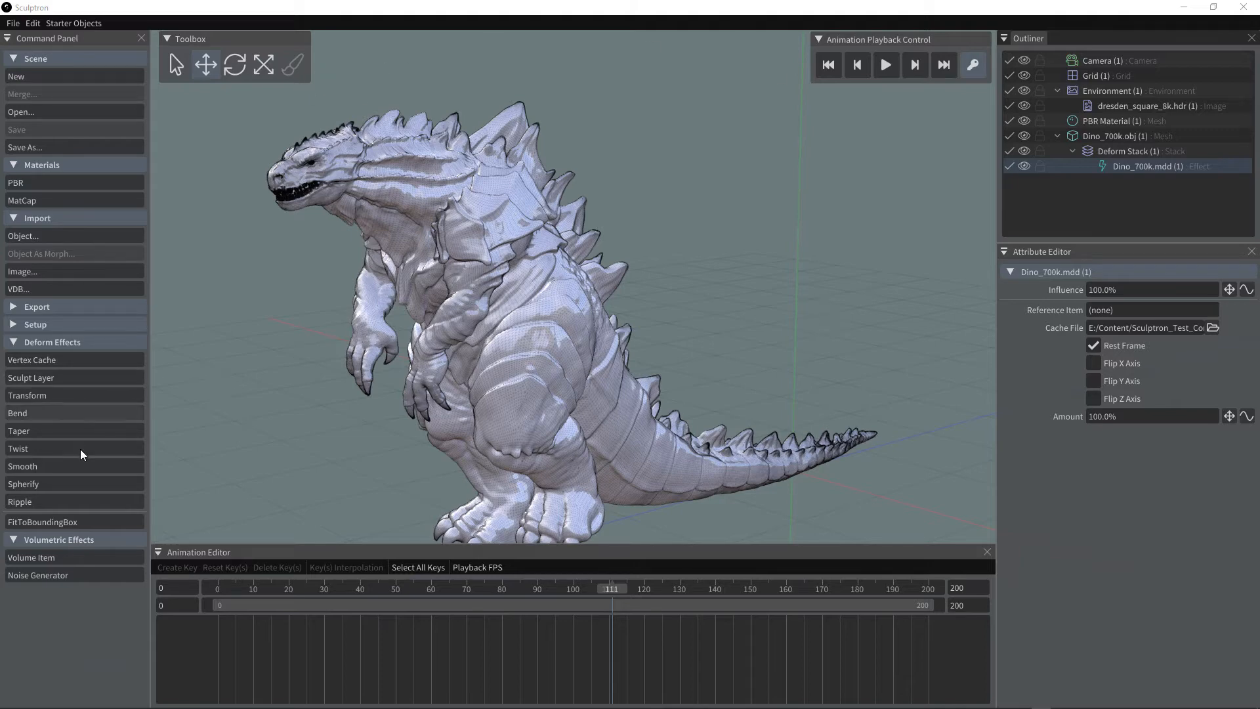
left_click(1107, 137)
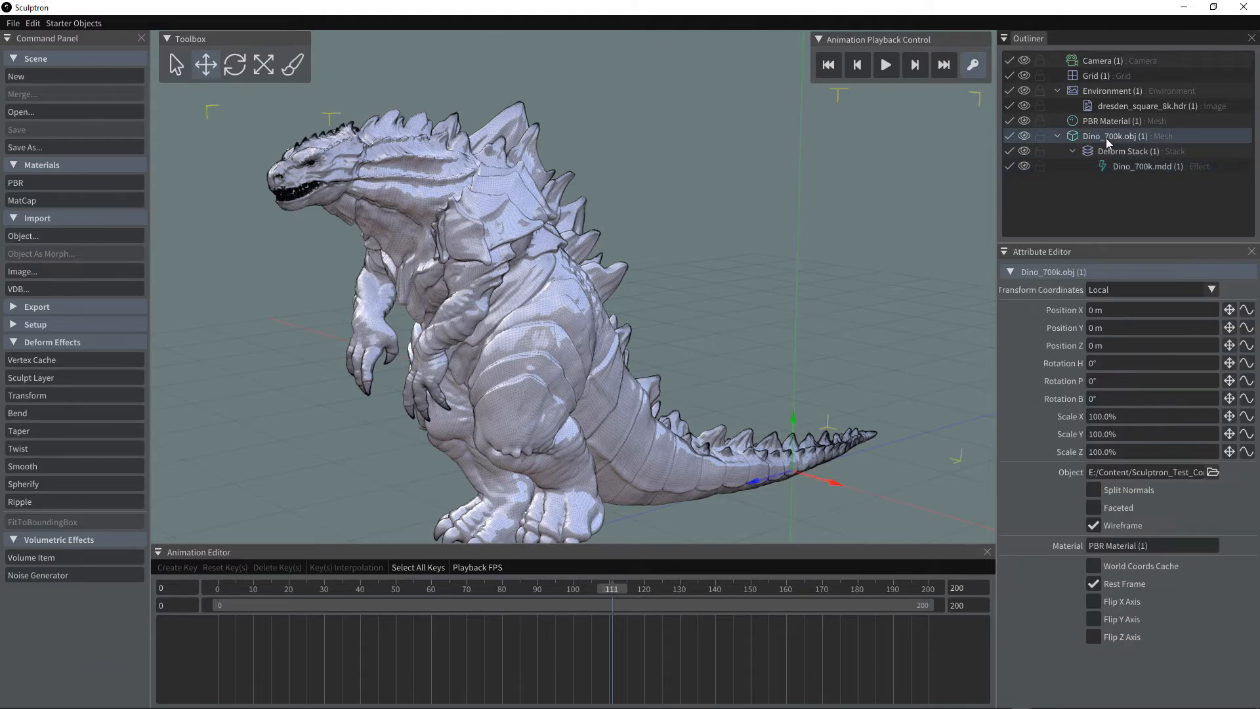
left_click(294, 66)
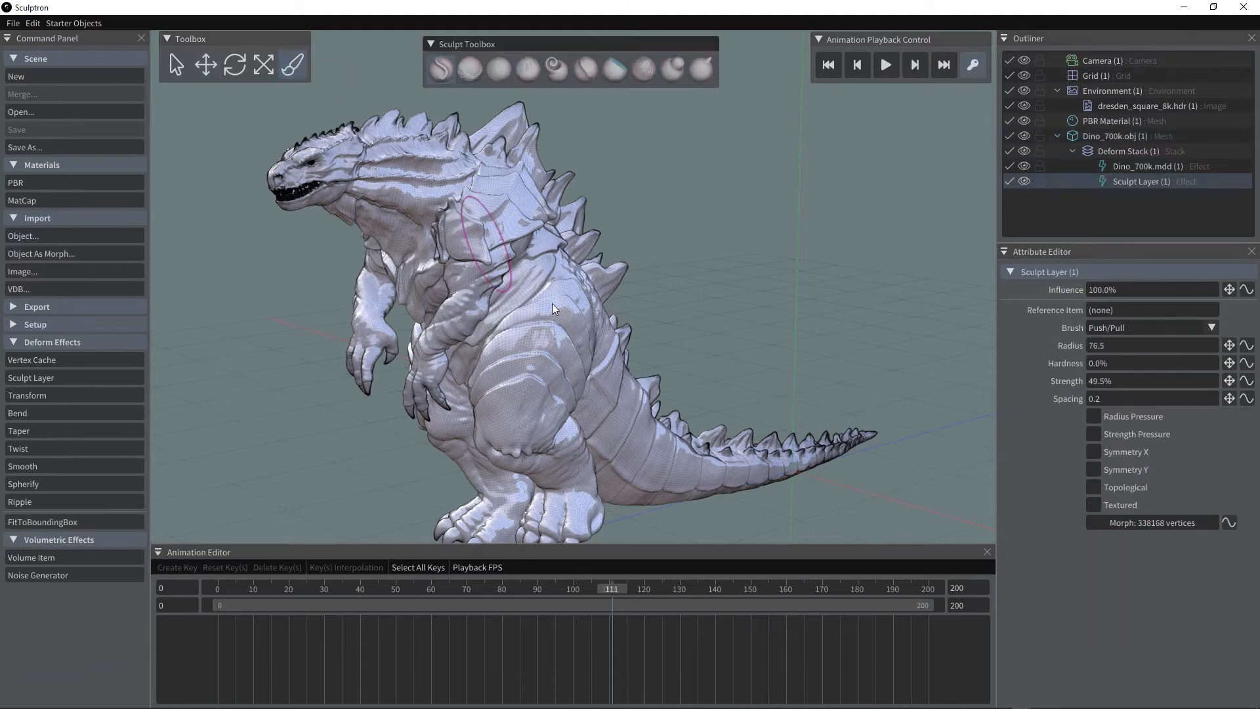
middle_click_drag(674, 300, 723, 293)
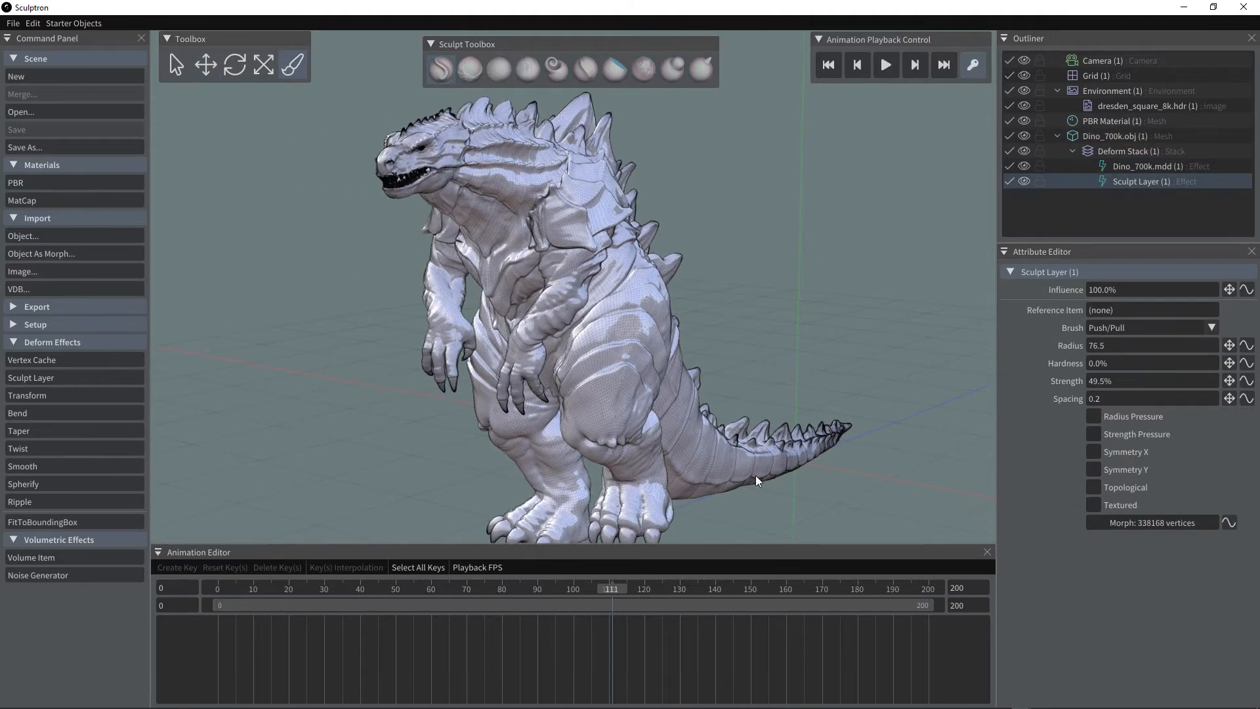
Show the sculpt layer's Morph channel in the animation editor and create a key at frame 40
left_click_drag(616, 589, 562, 592)
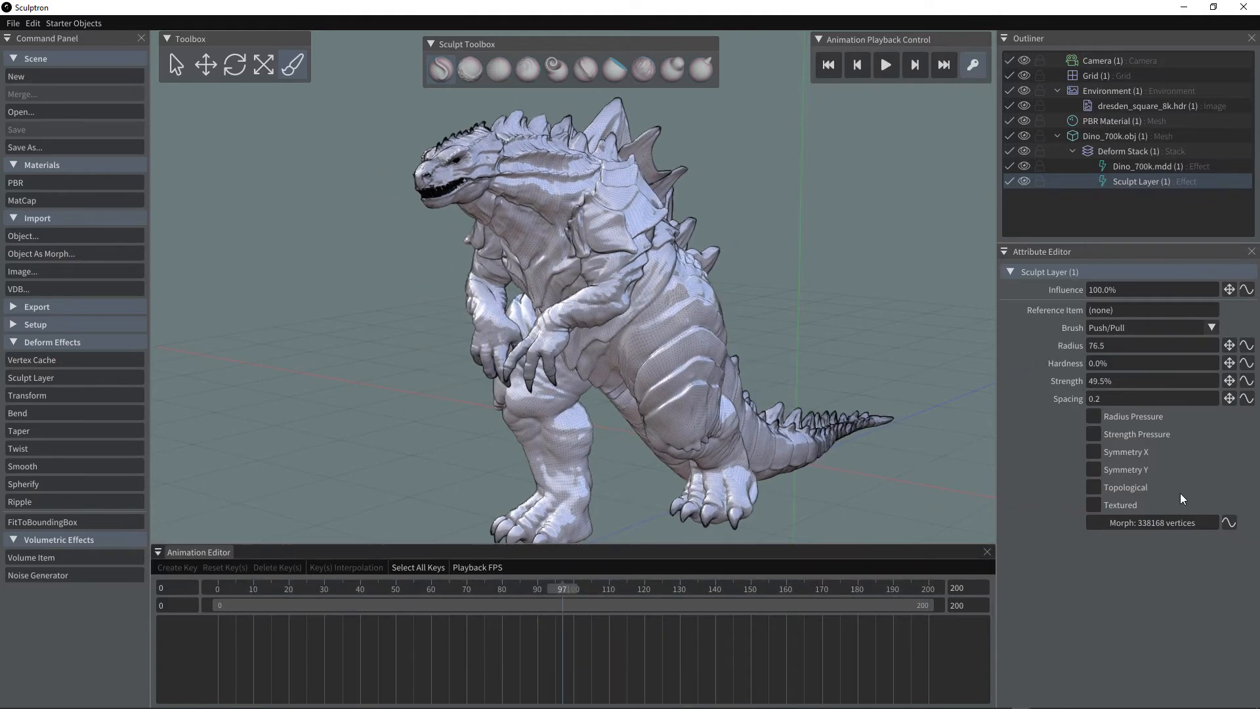
left_click(1228, 523)
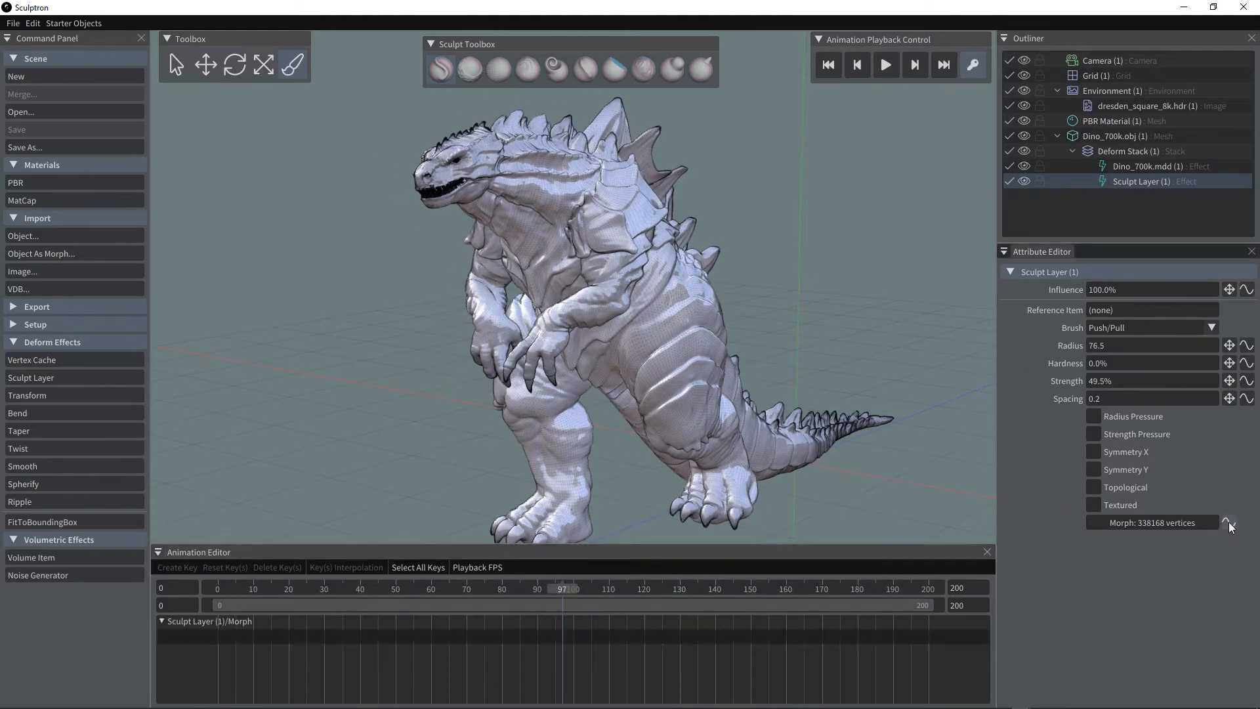
left_click_drag(562, 588, 359, 594)
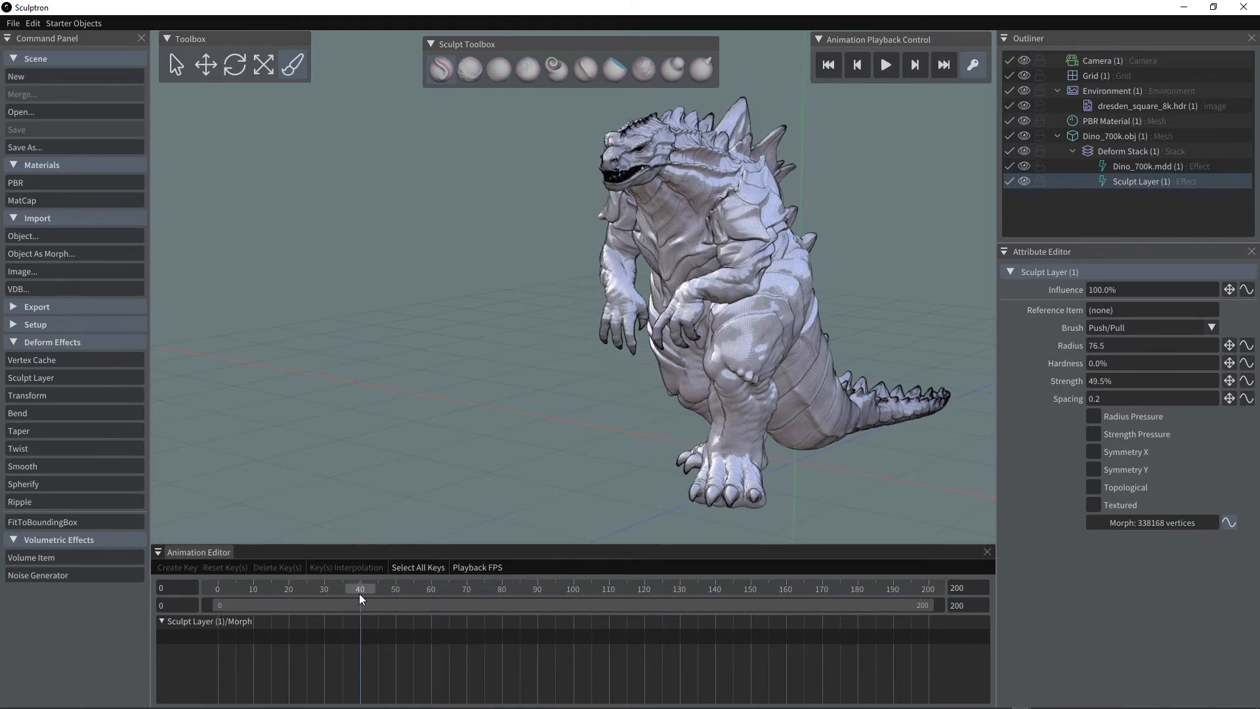
double_click(361, 634)
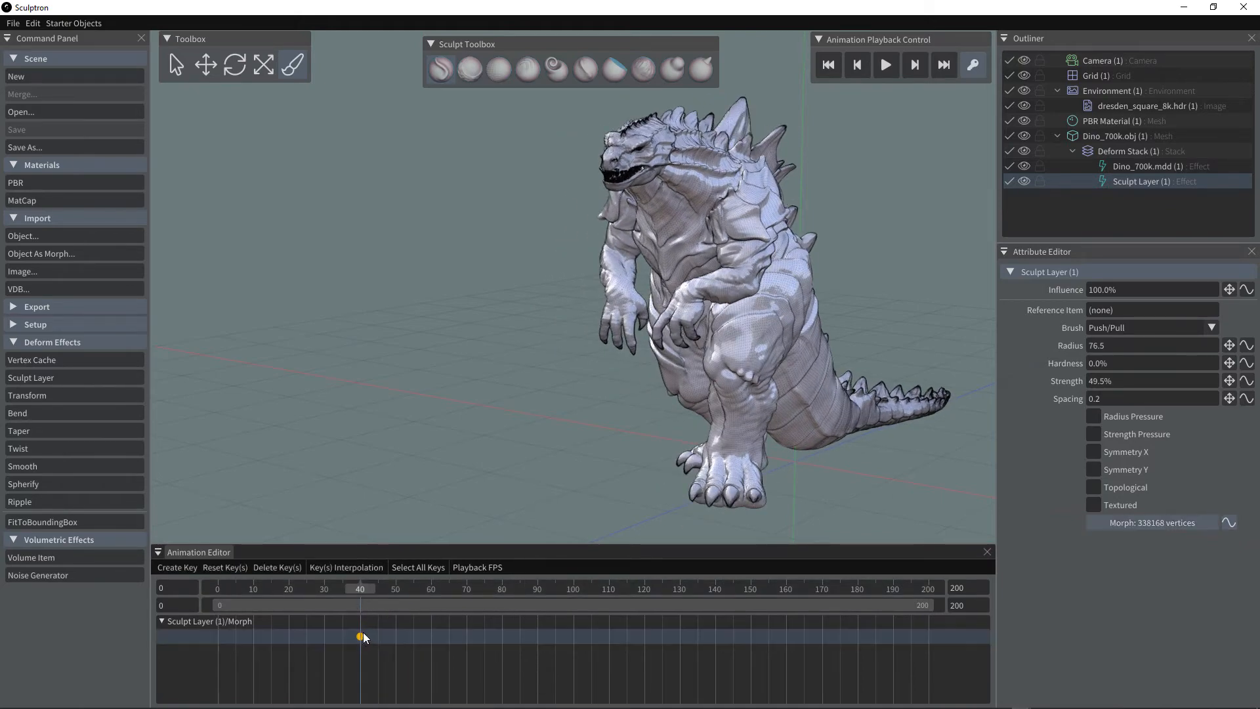
At frame 100, pull the dinosaur's thighs outward with the Grab brush to key a new sculpted shape
left_click_drag(360, 590, 572, 596)
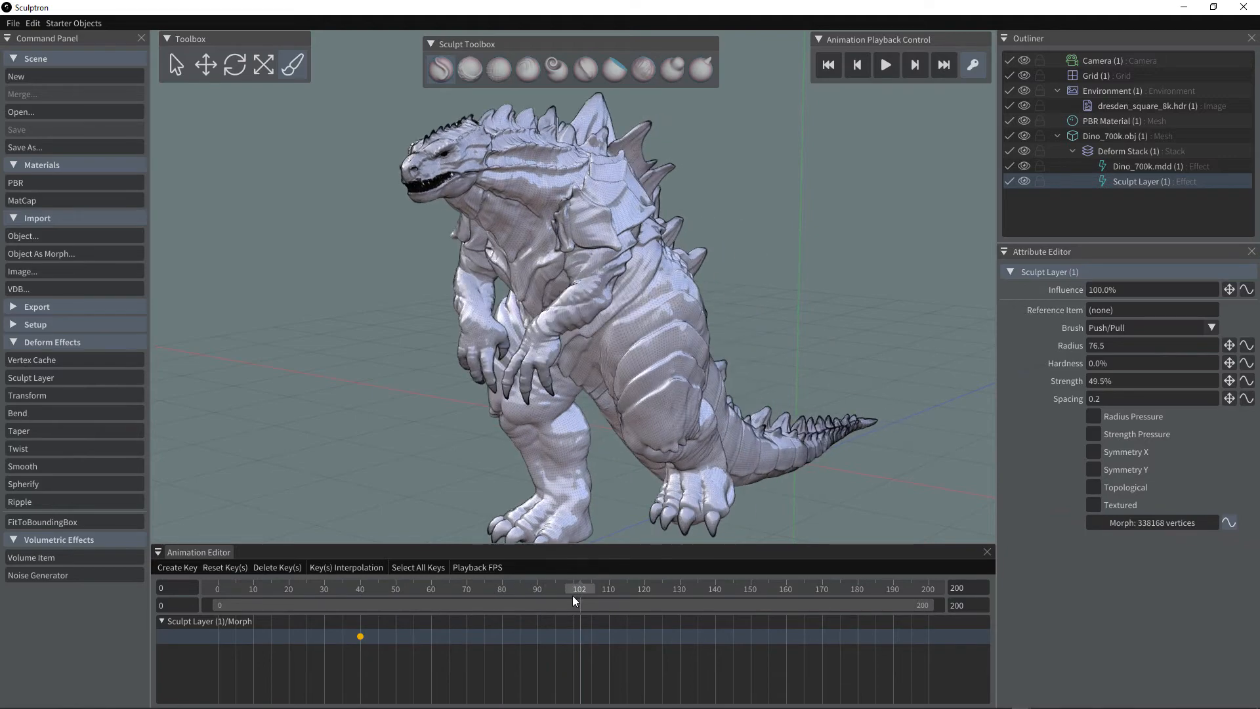
mouse_move(762, 298)
left_mouse_down("alt")
mouse_move(841, 267)
mouse_move(806, 314)
mouse_move(718, 375)
mouse_move(776, 332)
left_mouse_up("alt")
left_click(702, 64)
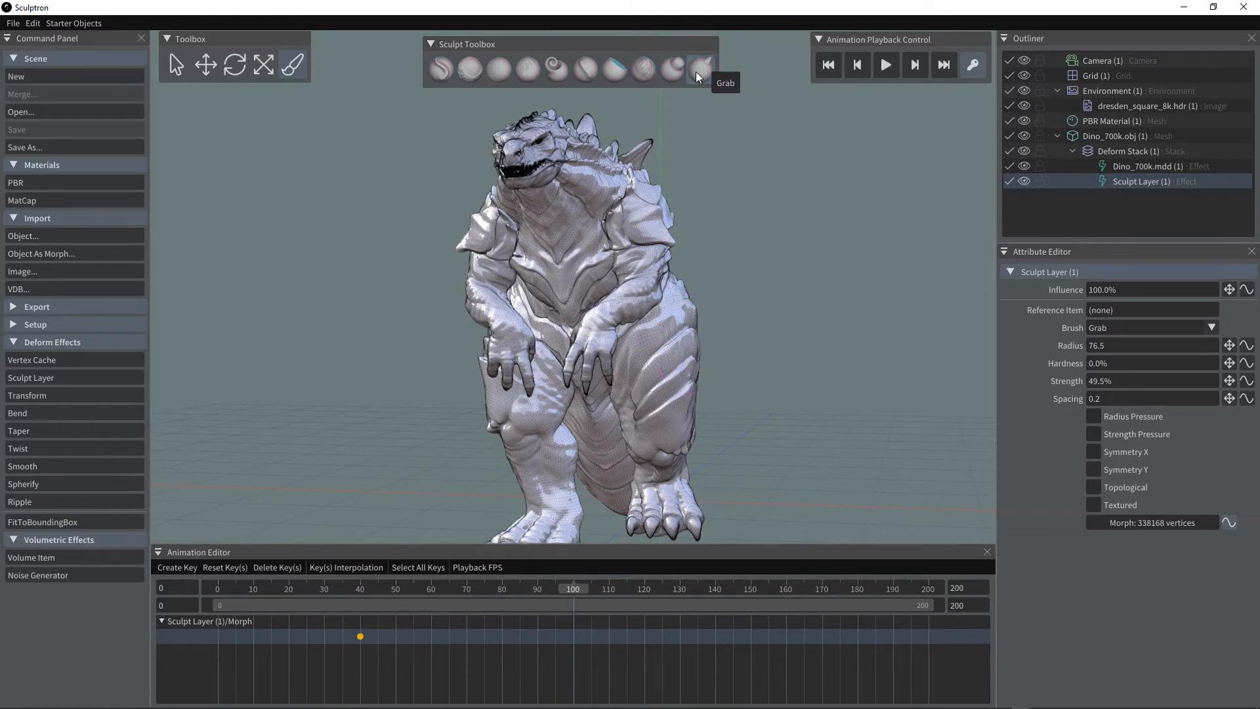
mouse_move(678, 350)
left_mouse_down()
mouse_move(719, 318)
mouse_move(722, 328)
mouse_move(639, 294)
left_mouse_up()
left_click_drag(666, 361, 629, 353)
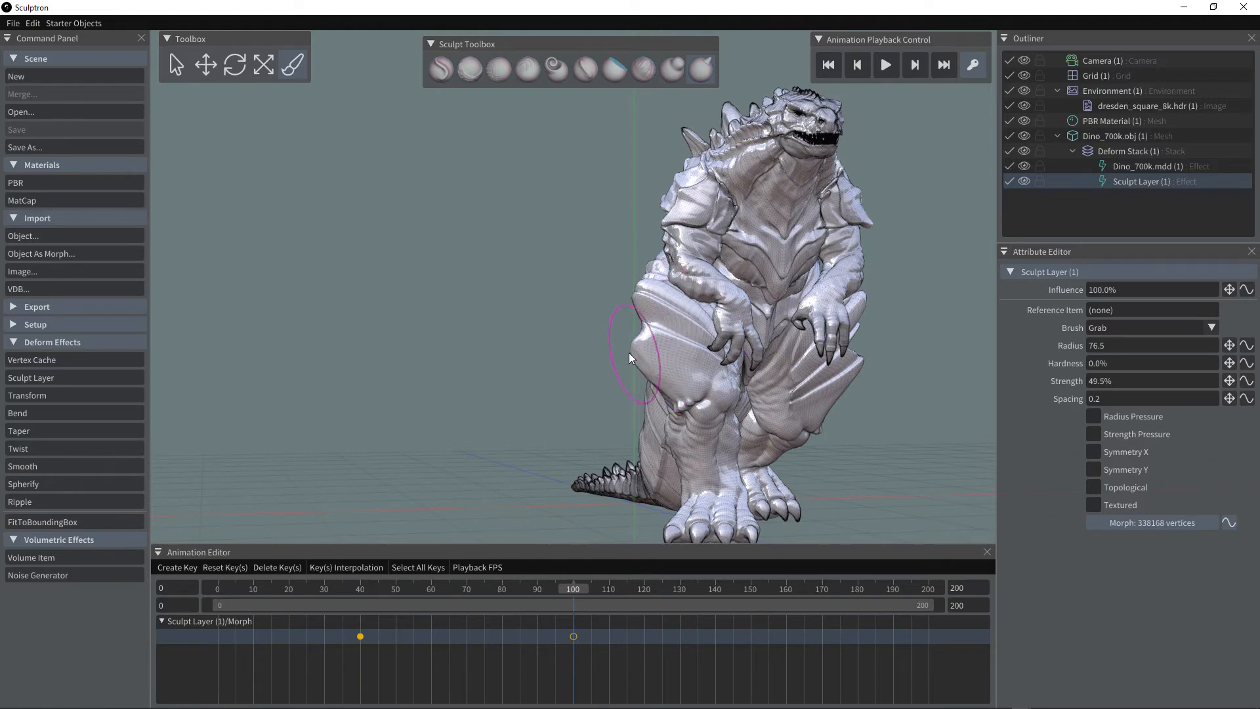
Scrub the timeline to about frame 75 and examine the sculpted thigh morph from several angles
left_click_drag(772, 364, 617, 357, "alt")
scroll(748, 369, "down", 2)
left_click_drag(749, 369, 740, 389, "alt")
left_click_drag(321, 585, 484, 611)
left_click_drag(664, 354, 593, 392, "alt")
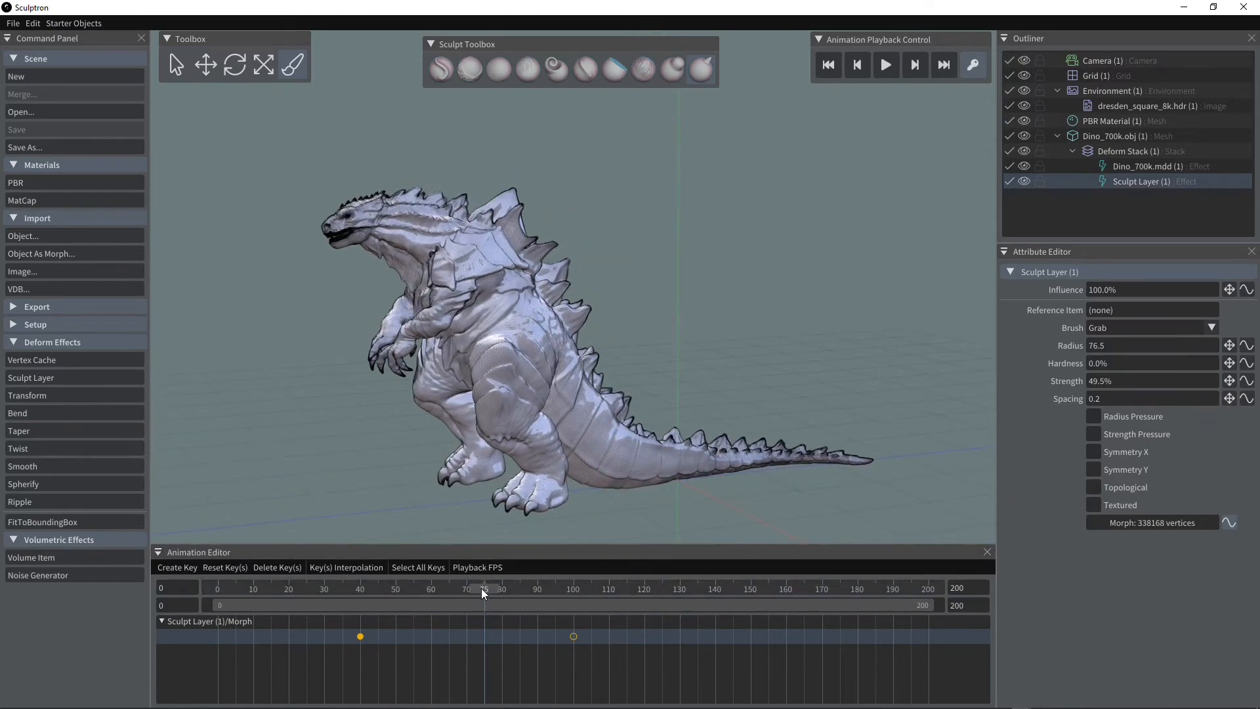
At frame 129, bend the dinosaur's tail with the Grab brush to key the shape, and scrub onward to check it
left_click_drag(483, 589, 677, 598)
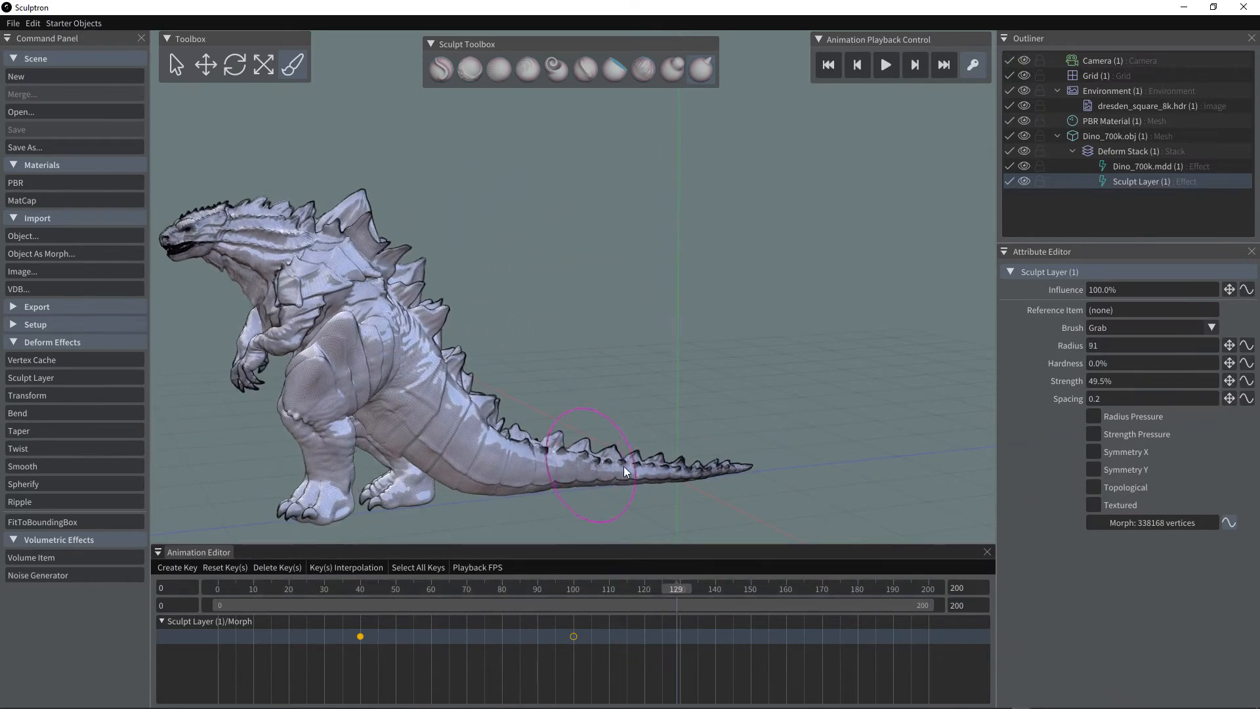
left_click_drag(607, 468, 598, 451)
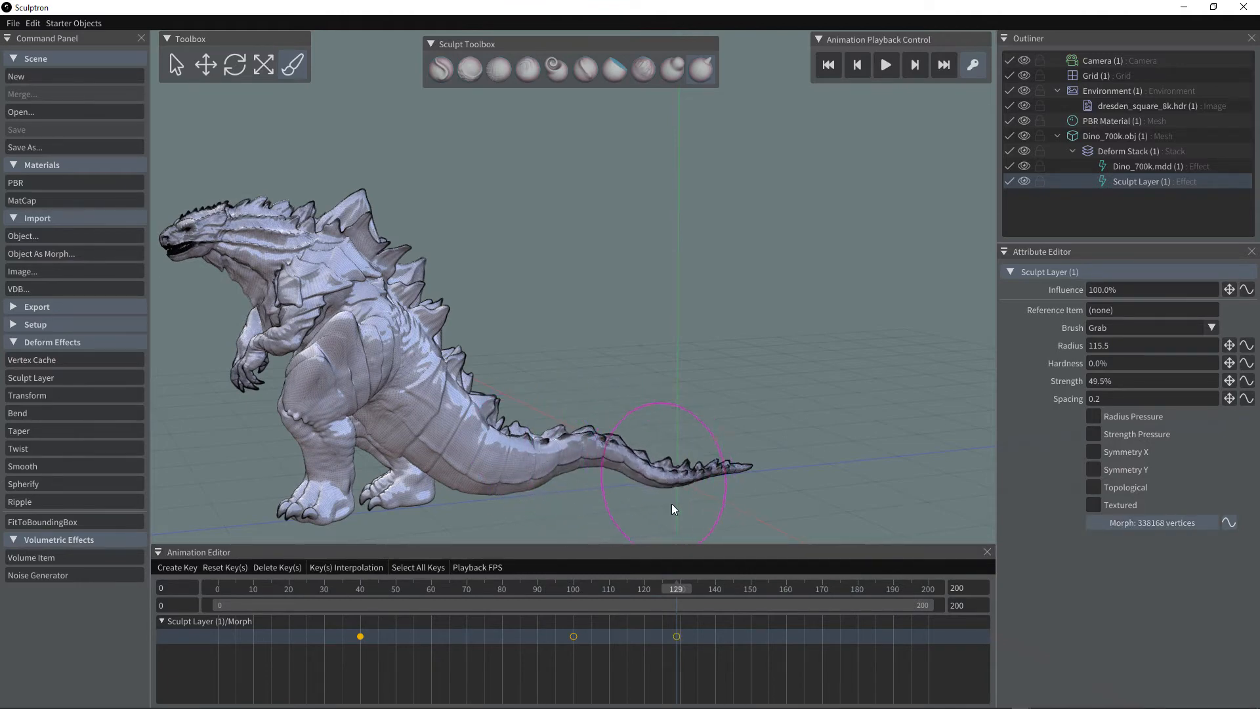
left_click_drag(678, 591, 745, 608)
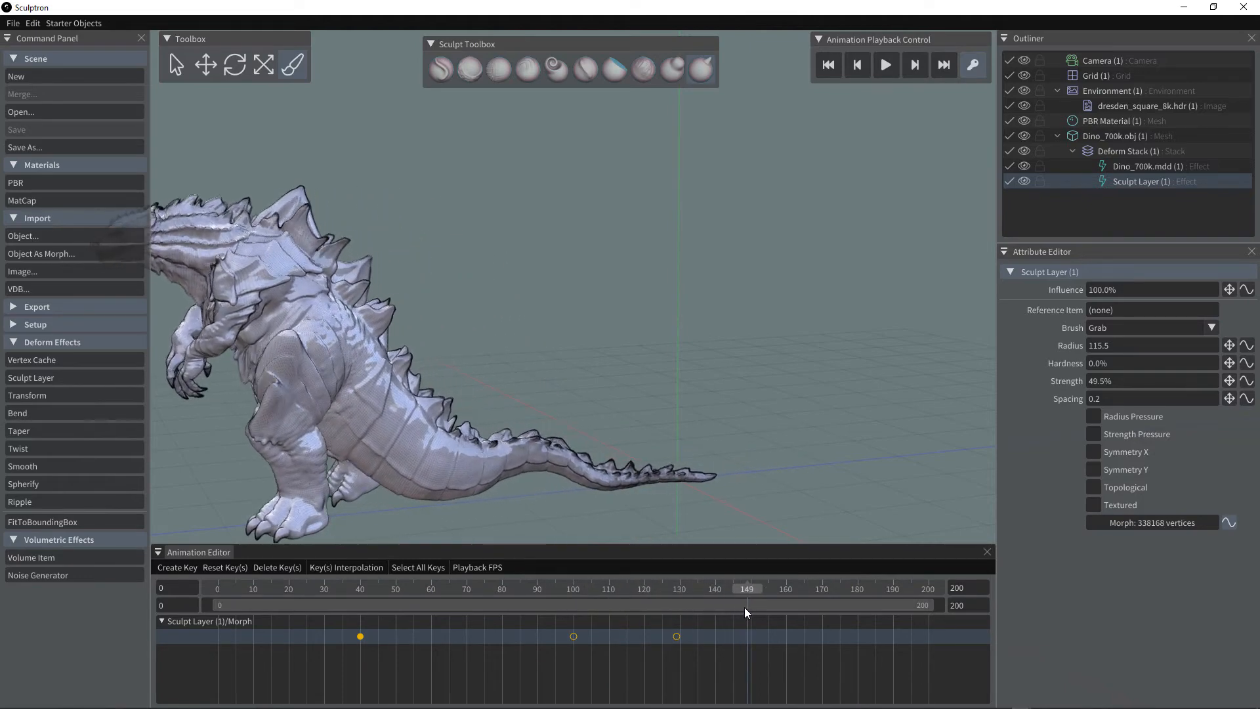
Create a Morph key at frame 148, reset that key, and scrub back through the sculpted morphs to frame 106
double_click(743, 635)
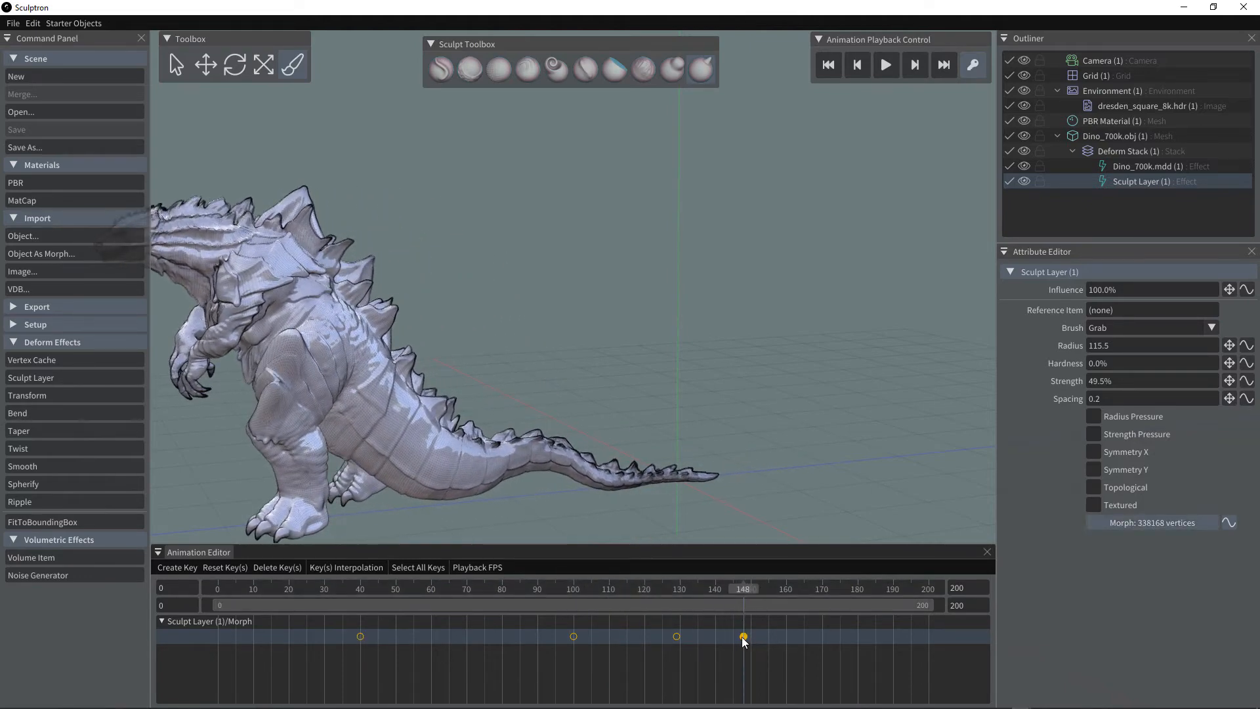
right_click(743, 637)
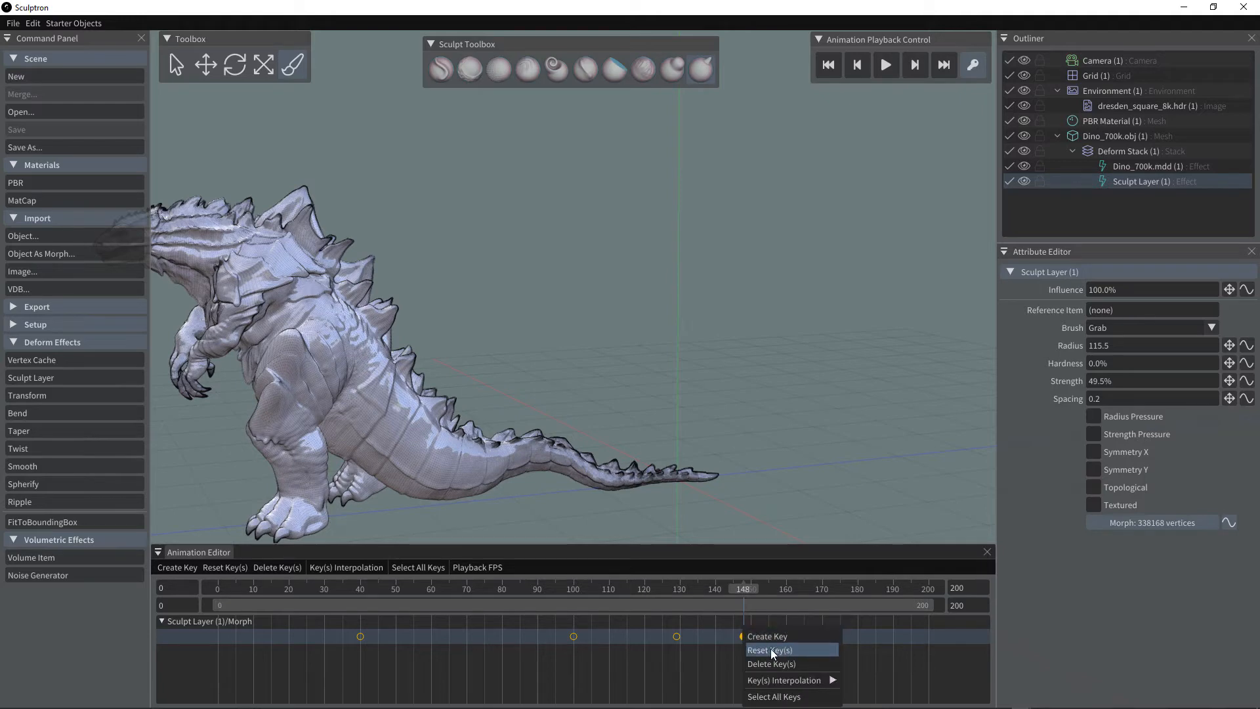
left_click(771, 650)
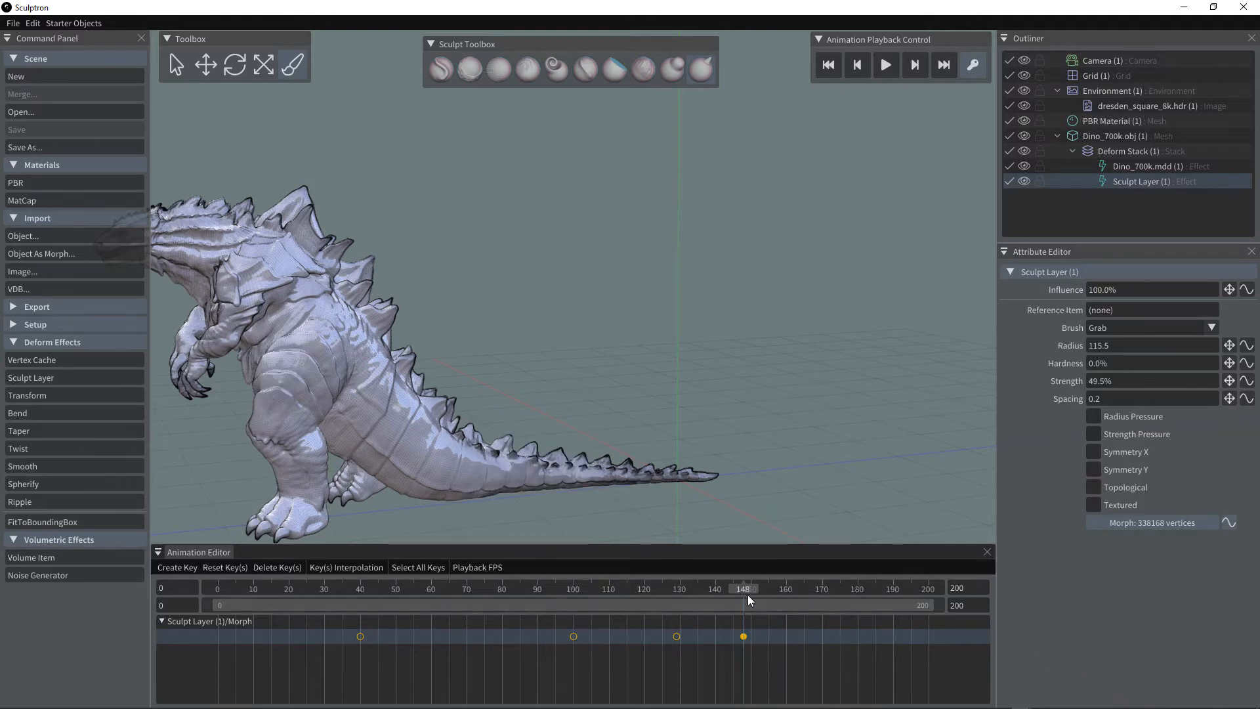
mouse_move(730, 589)
left_mouse_down()
mouse_move(492, 617)
mouse_move(743, 623)
mouse_move(534, 628)
mouse_move(691, 632)
mouse_move(597, 632)
left_mouse_up()
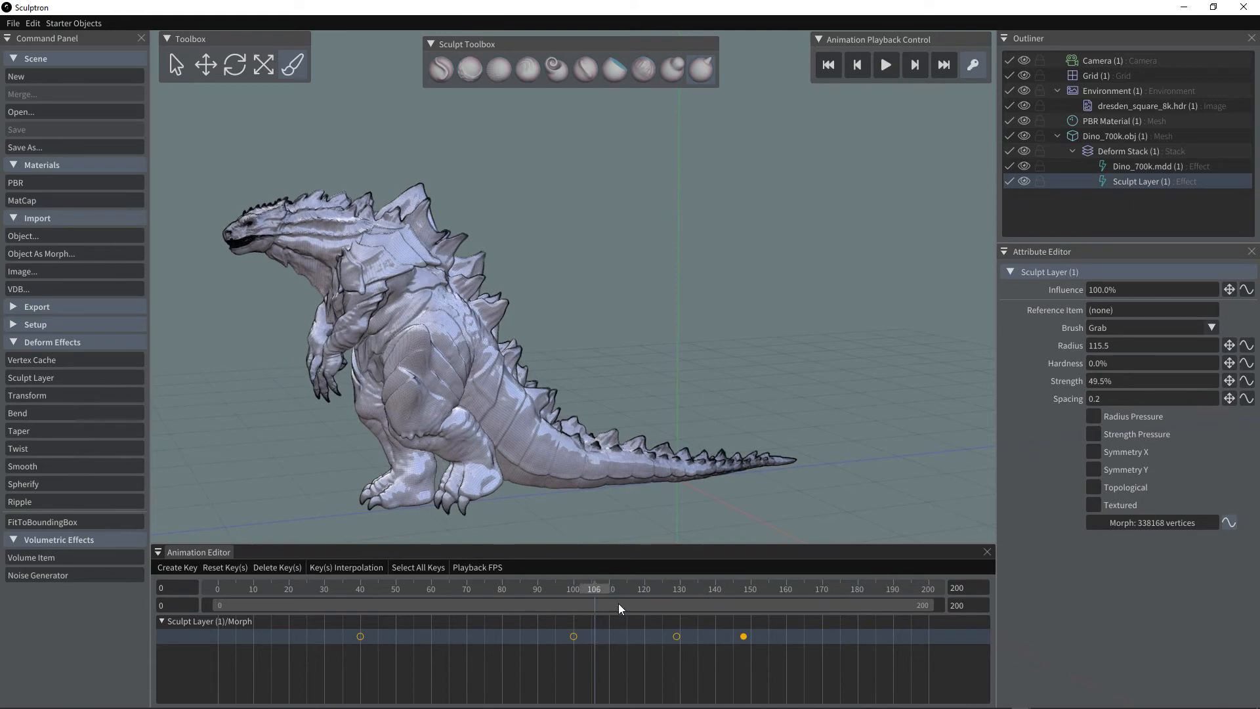
Leave sculpting and add a Spherify effect after the sculpt layer in the dinosaur's deform stack
key("q")
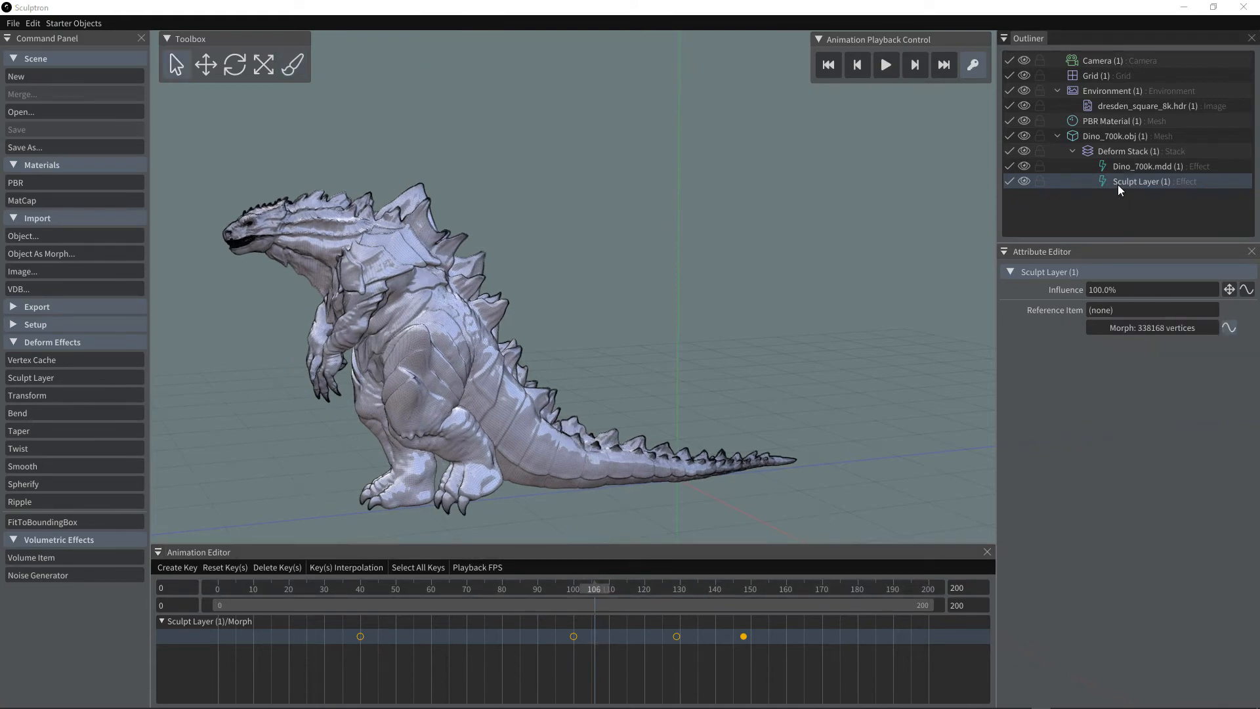
left_click(42, 483)
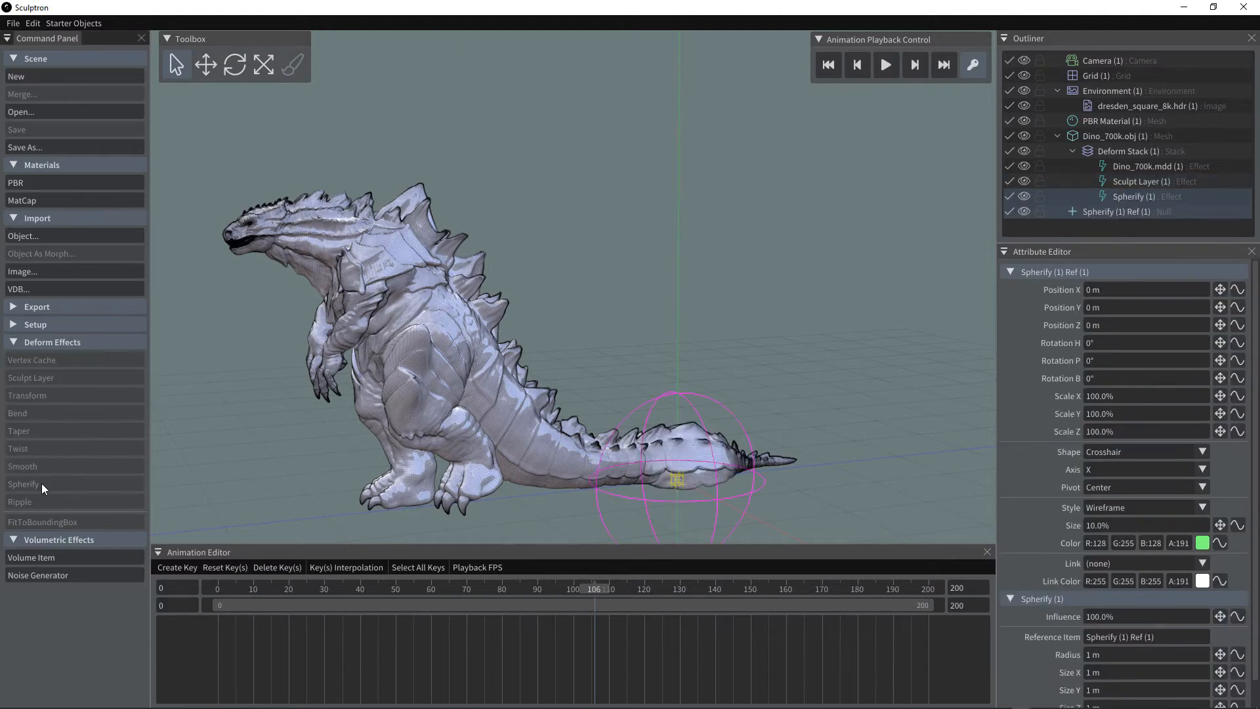
left_click(1142, 182)
left_click(1138, 197)
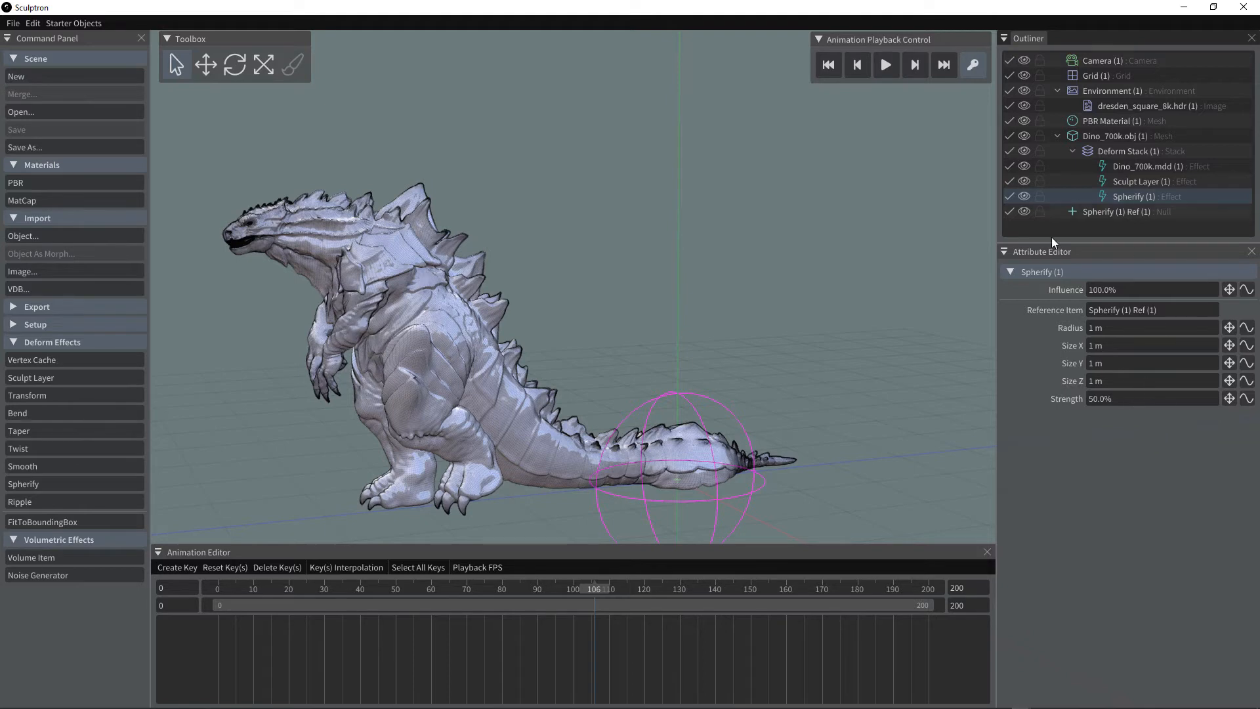
Move the Spherify reference null into the dinosaur's upper body, about Y 2.77 m and Z 3.65 m, and scrub to frame 115
left_click(1108, 211)
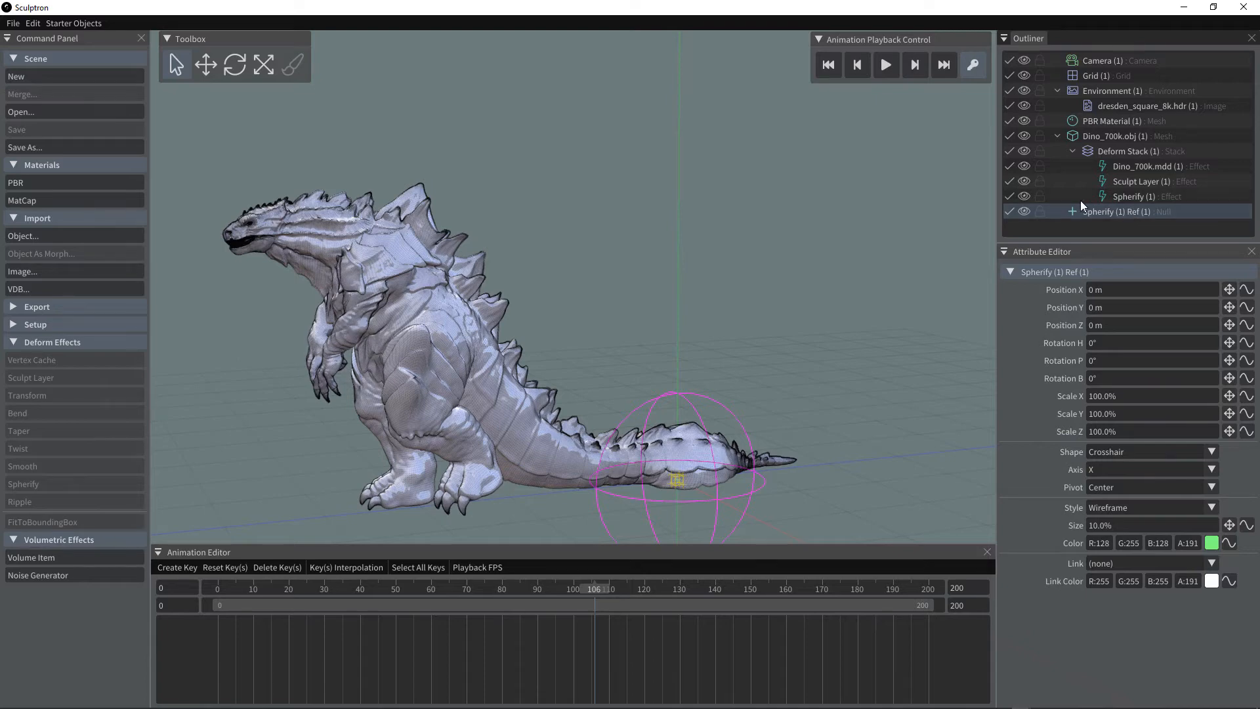
left_click(206, 65)
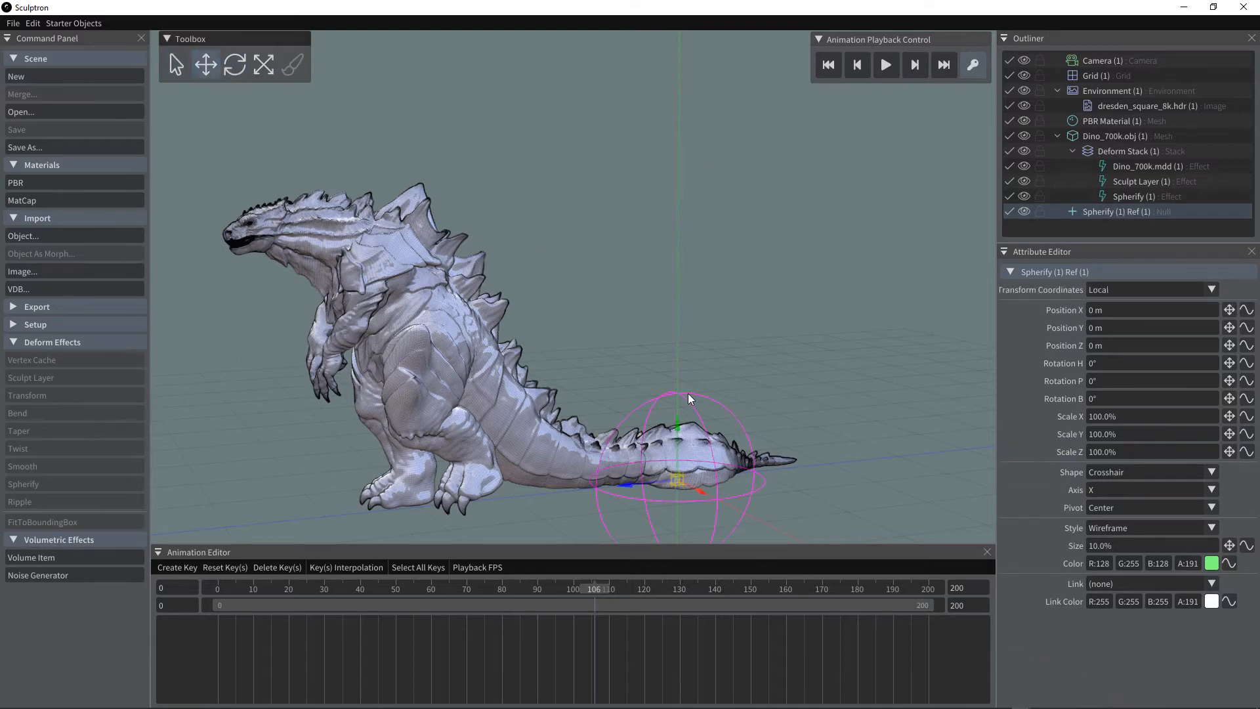
mouse_move(680, 421)
left_mouse_down("alt")
mouse_move(686, 402)
mouse_move(707, 404)
mouse_move(677, 400)
mouse_move(680, 356)
mouse_move(680, 405)
left_mouse_up("alt")
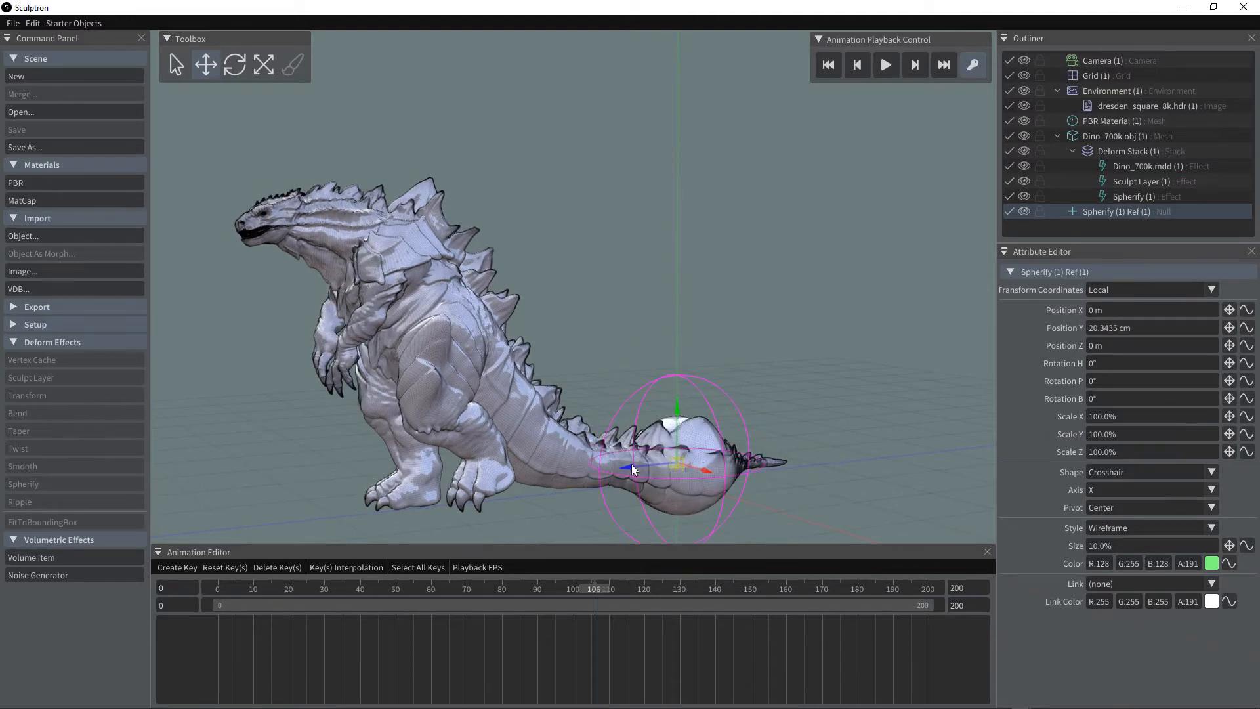
left_click_drag(632, 463, 420, 204)
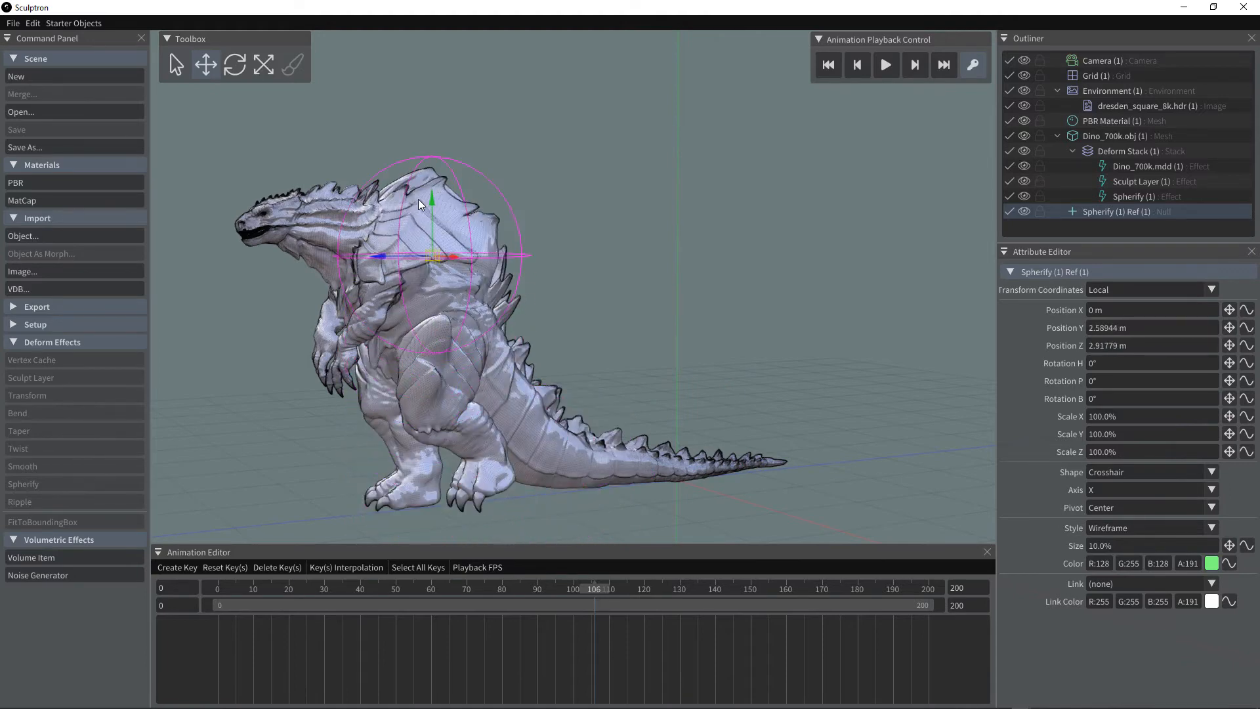
middle_click_drag(458, 269, 423, 312)
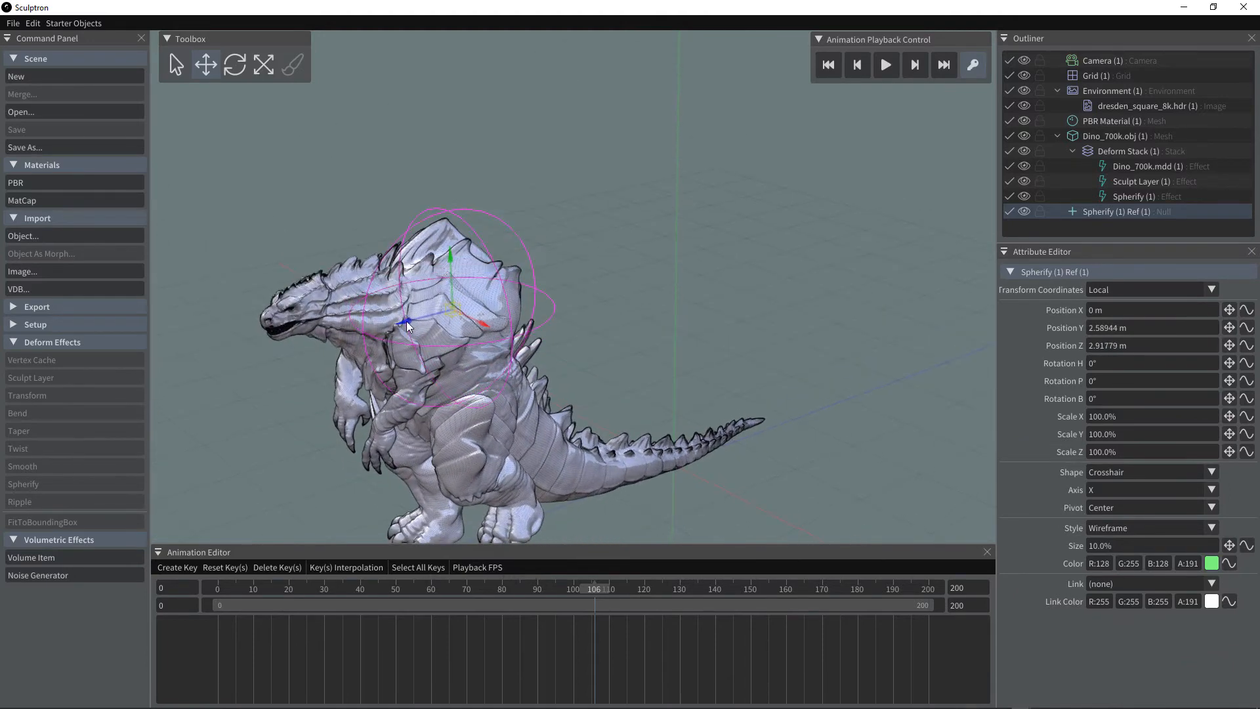
left_click_drag(407, 321, 336, 334)
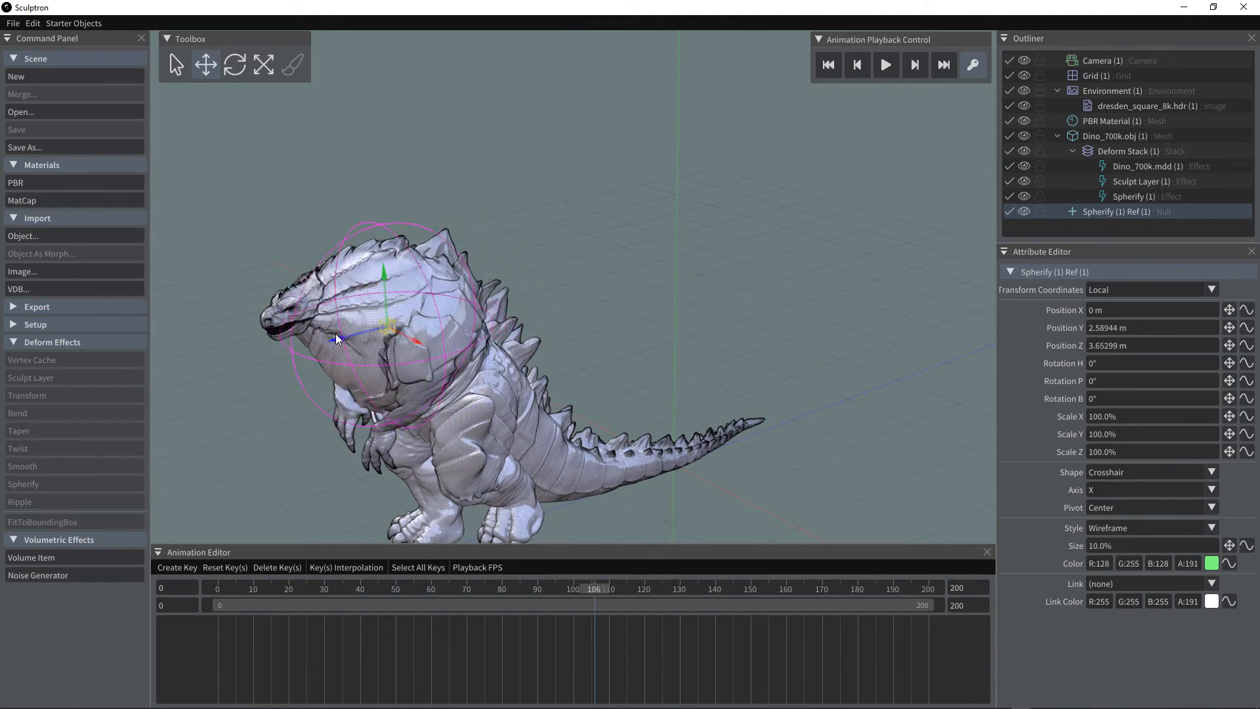
middle_click_drag(437, 335, 428, 218)
mouse_move(416, 219)
left_mouse_down()
mouse_move(419, 242)
mouse_move(420, 201)
left_mouse_up()
scroll(833, 372, "down", 4)
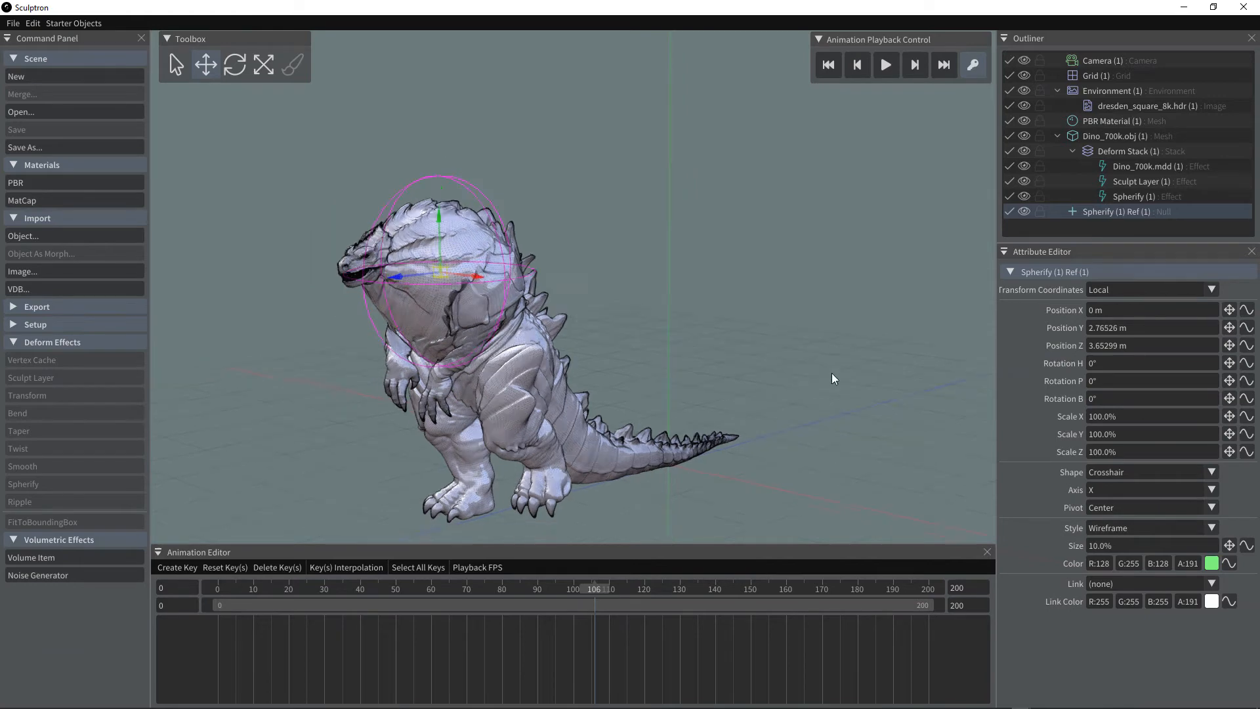
middle_click_drag(814, 388, 696, 420)
left_click_drag(597, 589, 627, 618)
Reorder the Spherify effect ahead of Dino_700k.mdd in the deform stack and disable the Dino_700k.mdd effect
left_click(1134, 196)
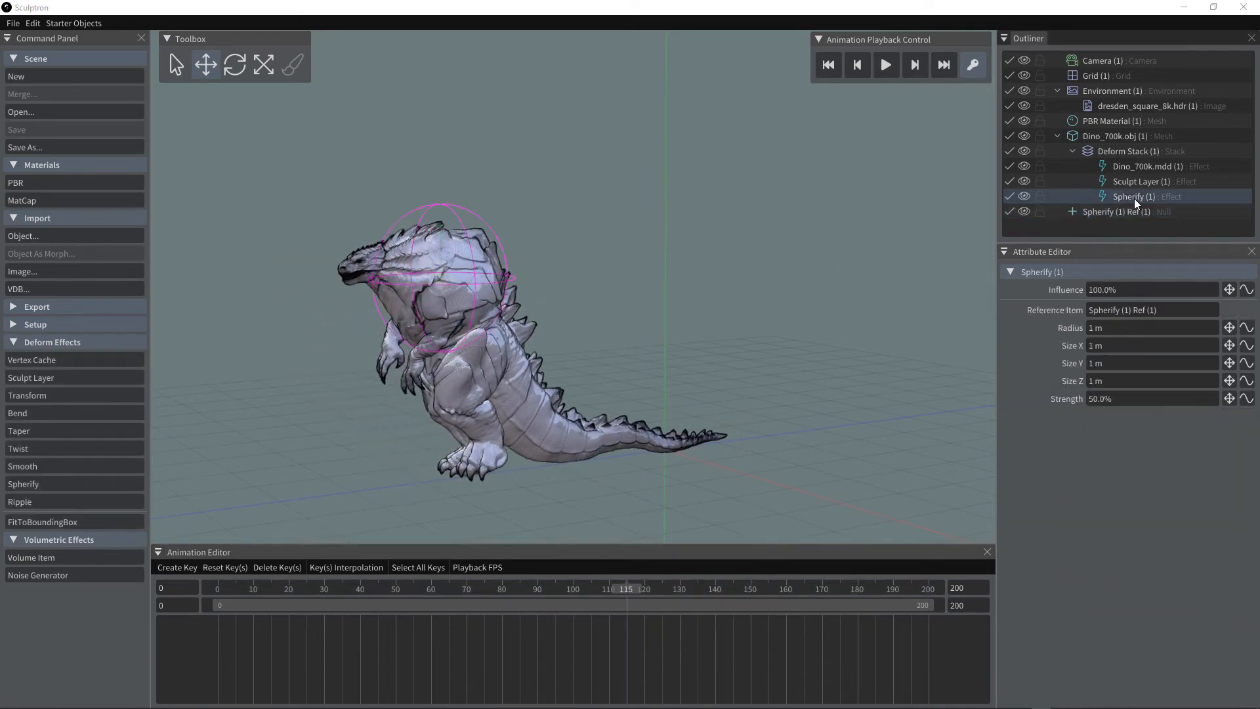
left_click_drag(1132, 196, 1143, 162)
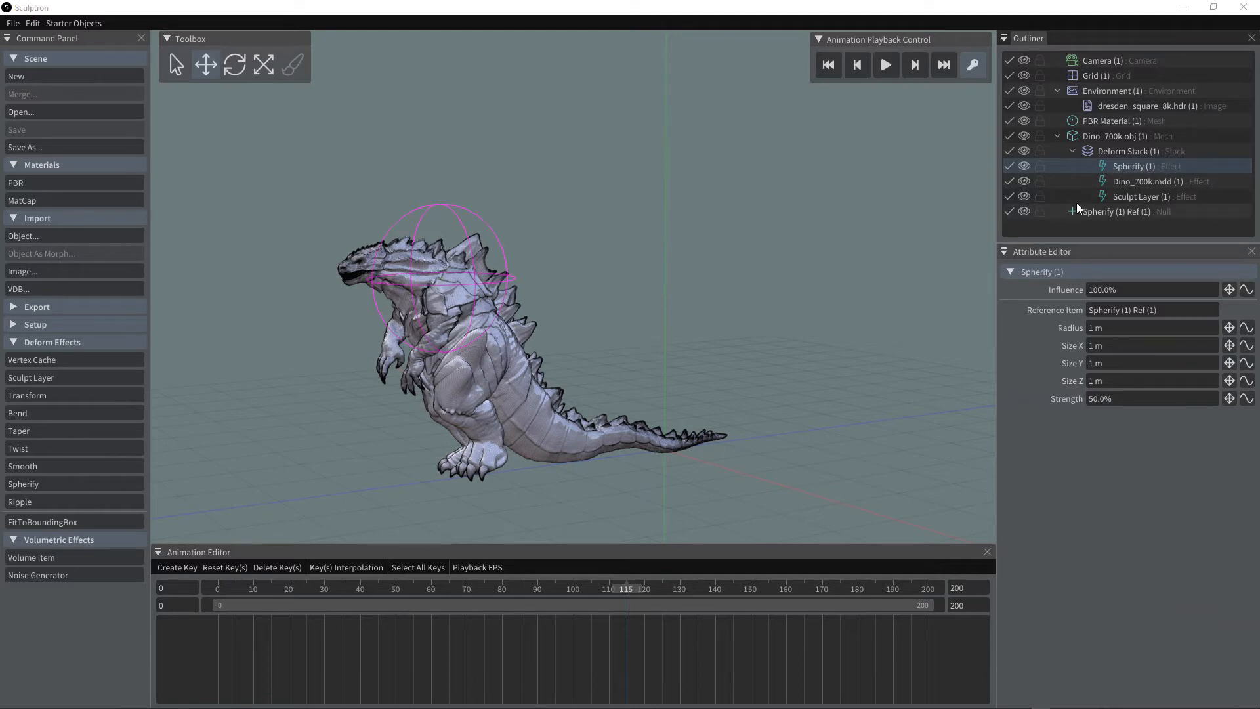
left_click(1011, 181)
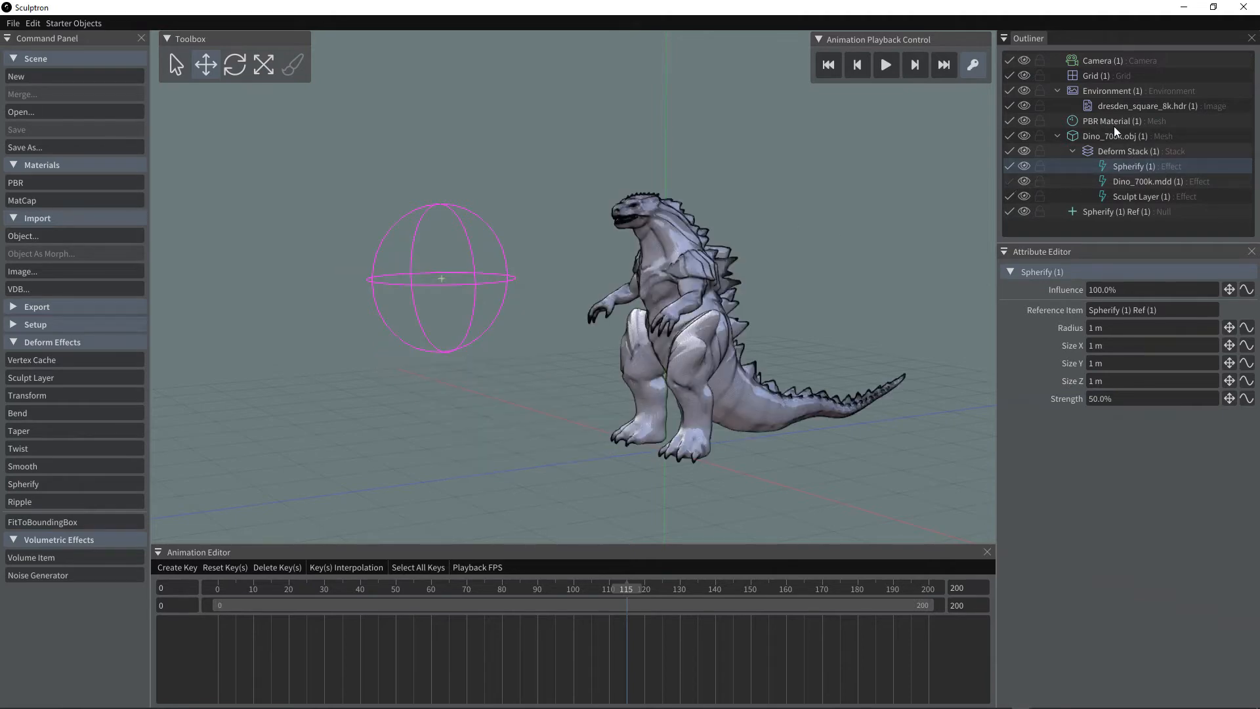
Move the Spherify reference null onto the rest-pose dinosaur's head, about Y 3.43 m and Z -19.7 cm
left_click(1124, 212)
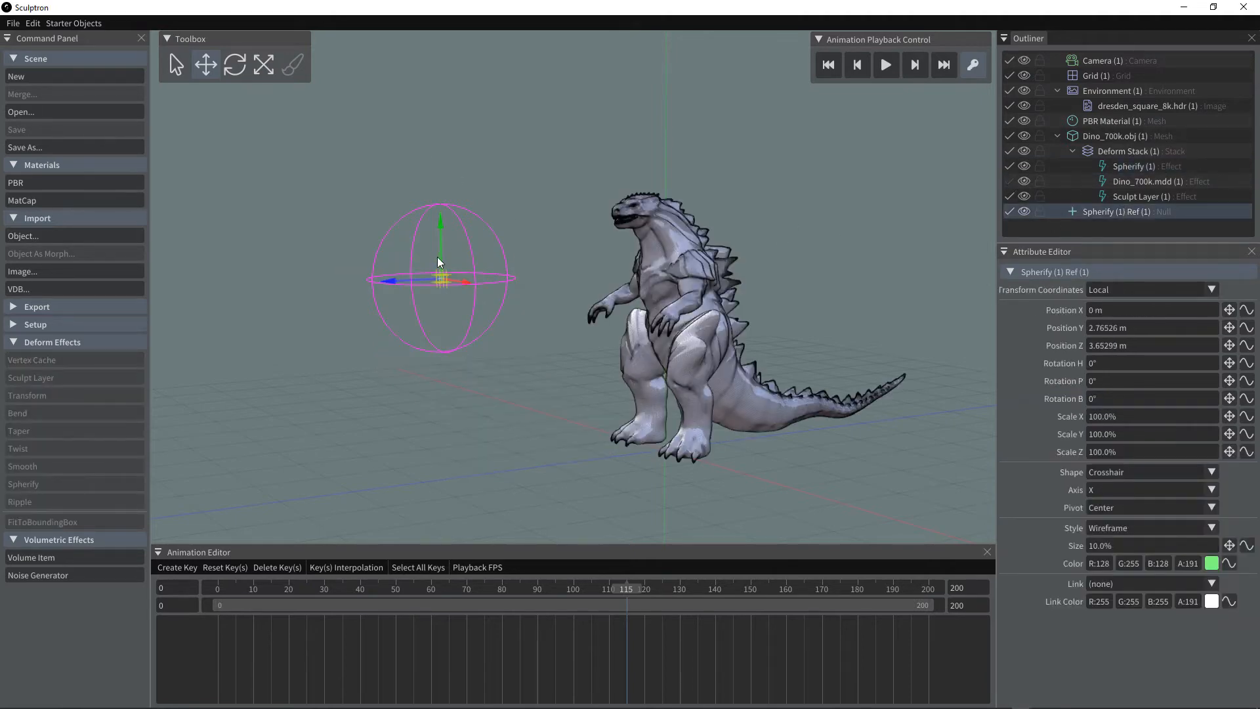
left_click_drag(385, 281, 699, 168)
middle_click_drag(785, 285, 888, 279)
scroll(808, 315, "up", 3)
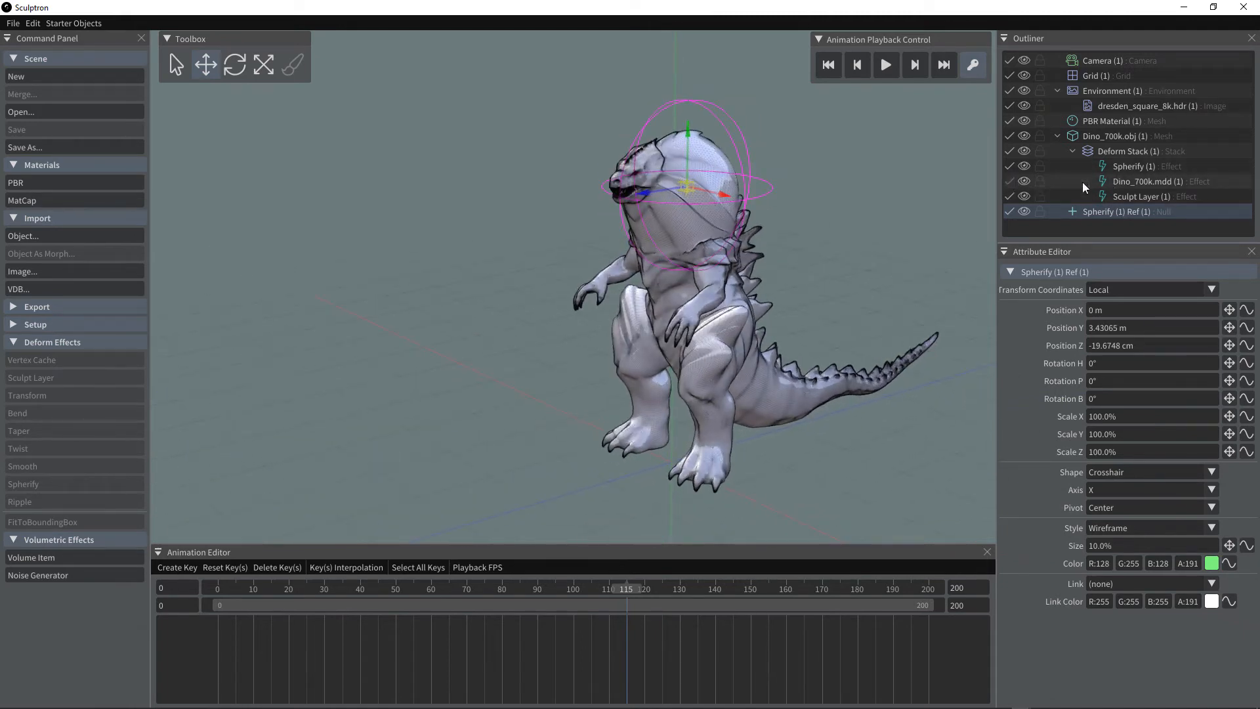
Re-enable the Dino_700k.mdd effect and scrub the timeline to check the spherified head in the animation
left_click(1010, 181)
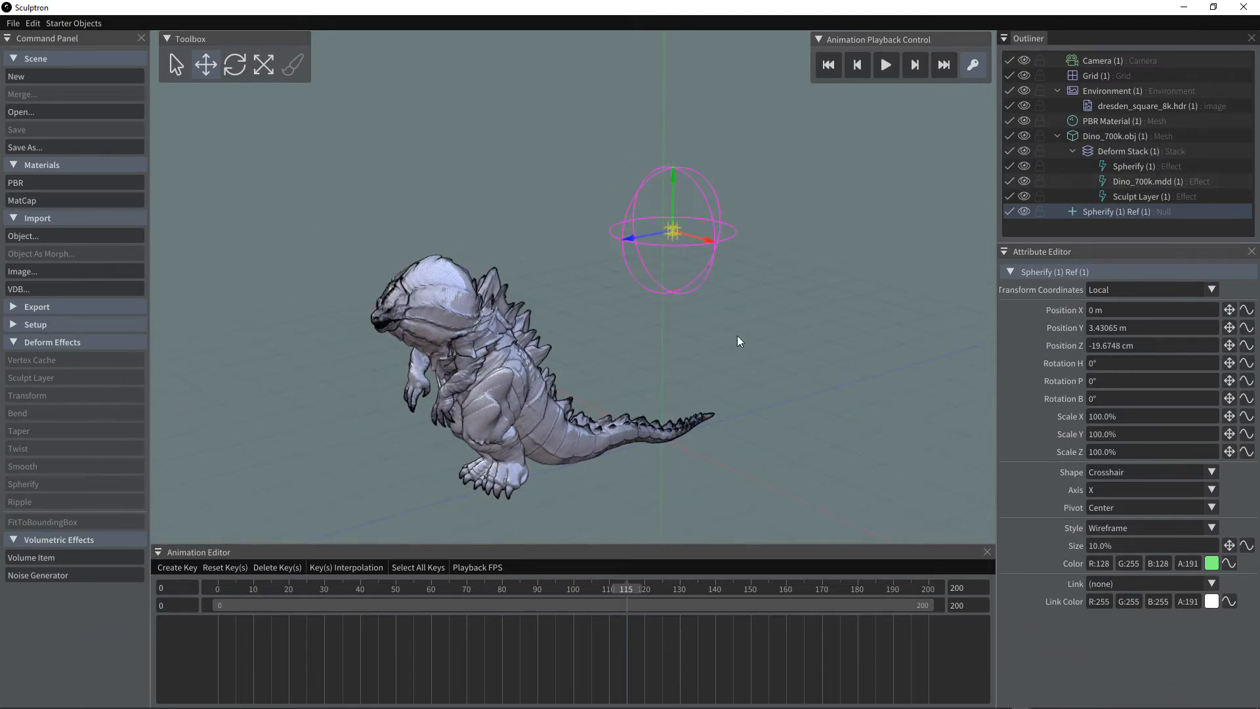
left_click_drag(237, 588, 516, 572)
scroll(472, 434, "up", 3)
scroll(472, 435, "up", 1)
middle_click_drag(625, 341, 680, 328)
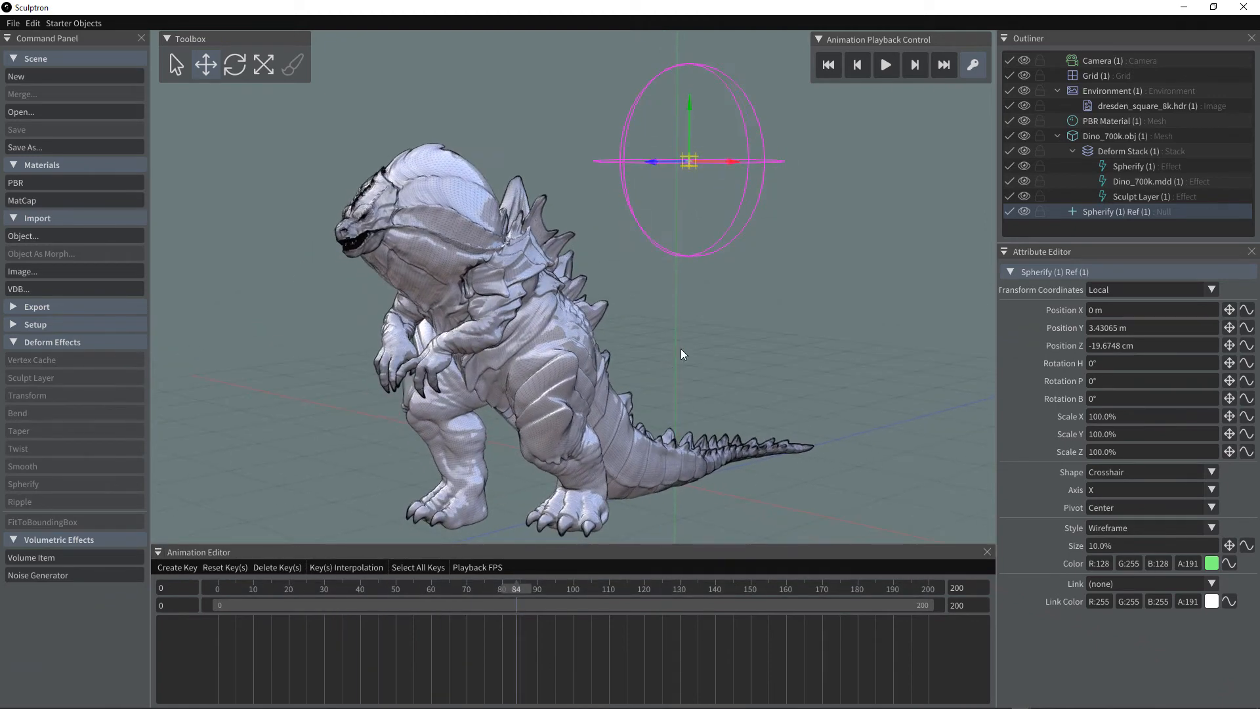
scroll(545, 453, "up", 2)
left_click_drag(227, 587, 381, 574)
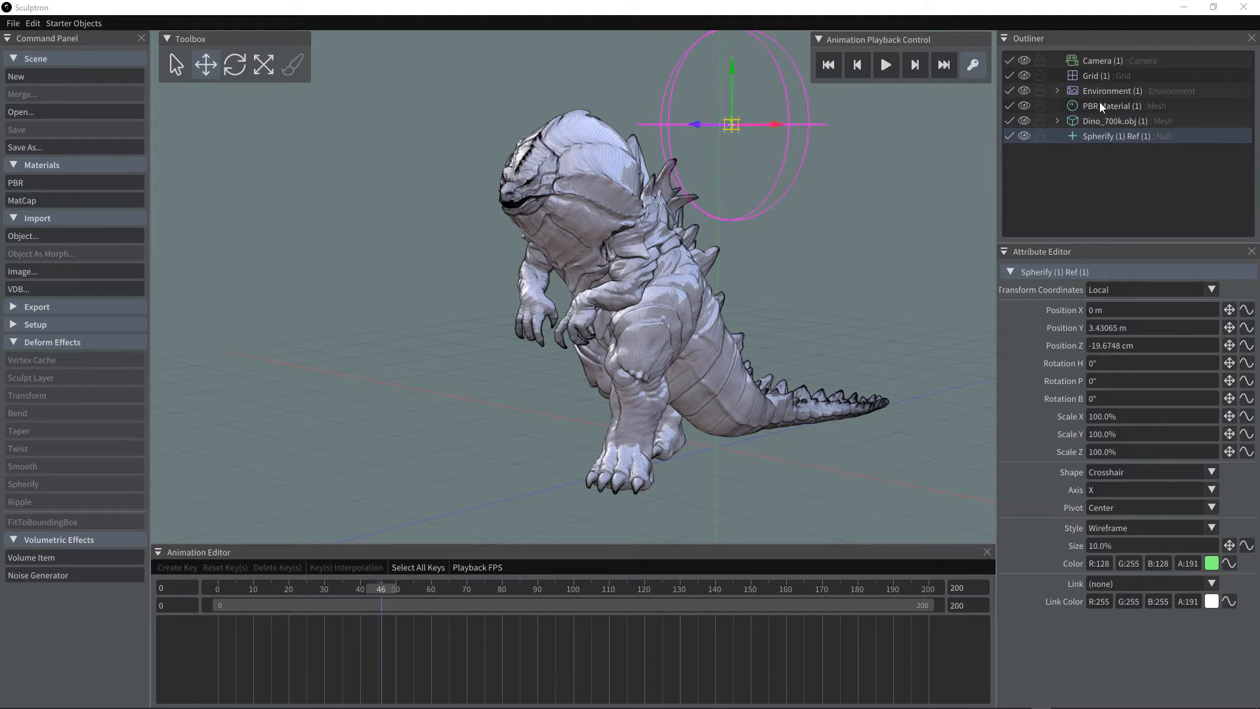
Add a Transform effect to the Dino_700k.obj mesh and reveal the reference null nested under its setup null
left_click(1111, 121)
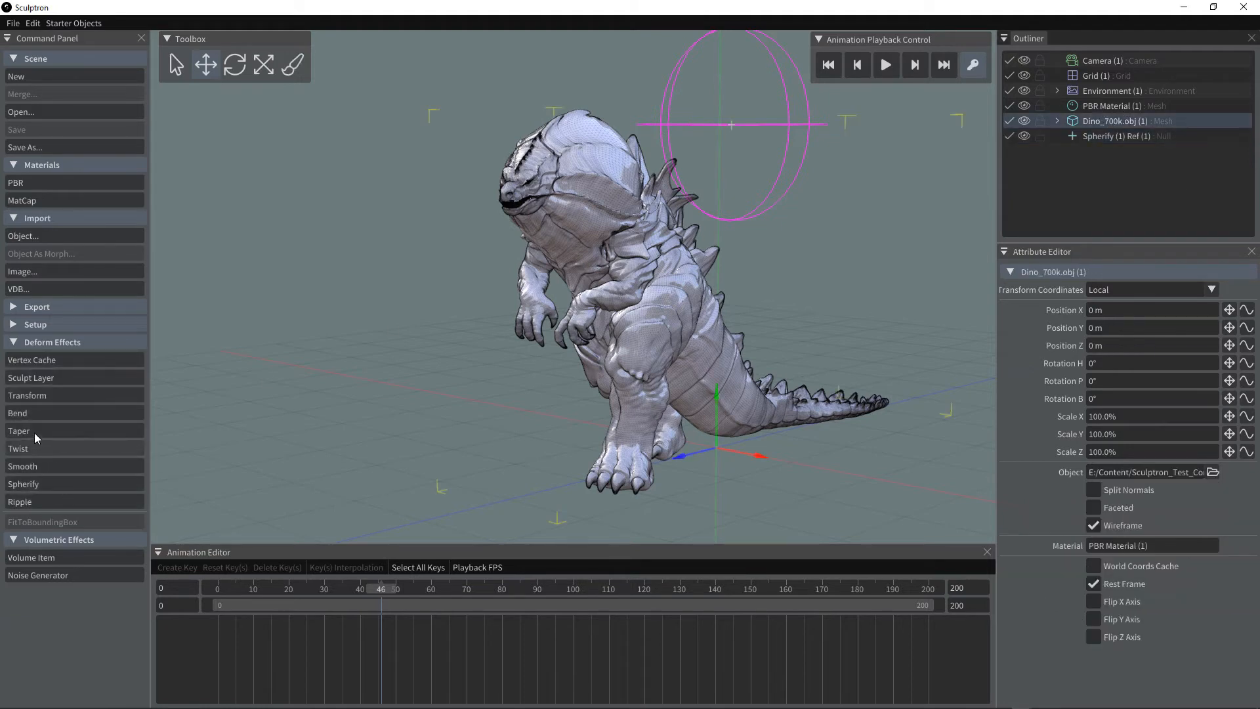
left_click(41, 394)
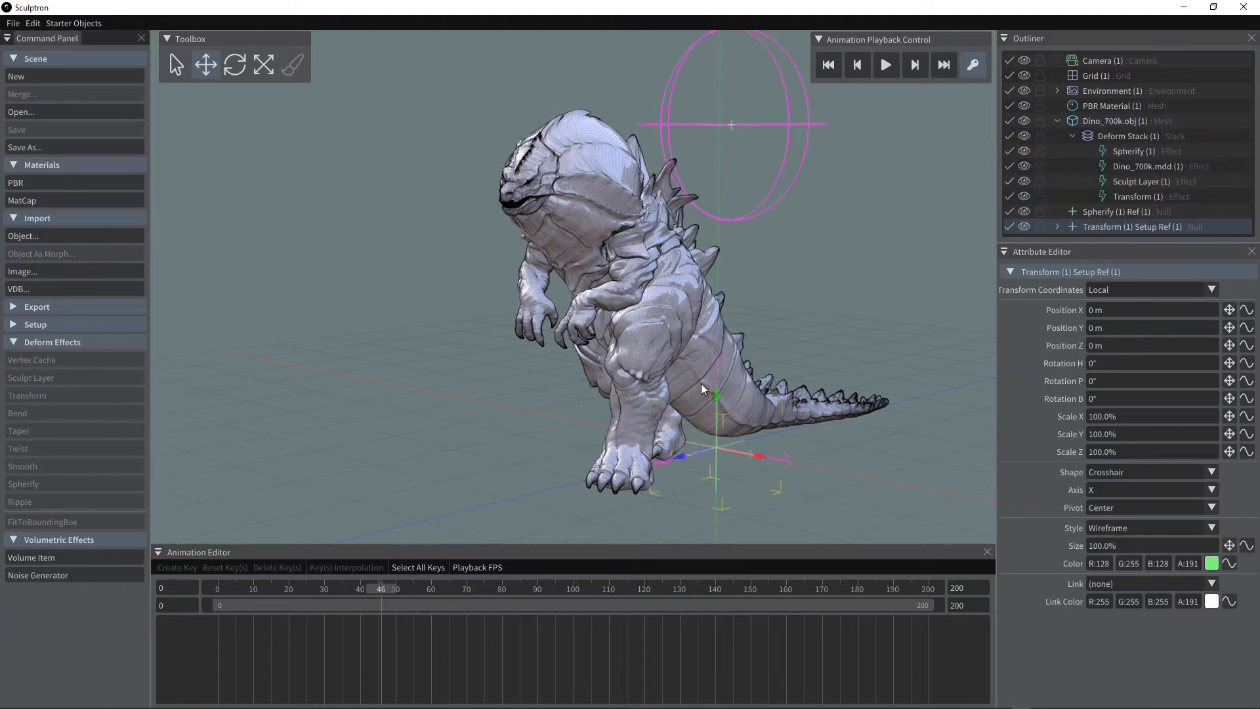
left_click(1122, 197)
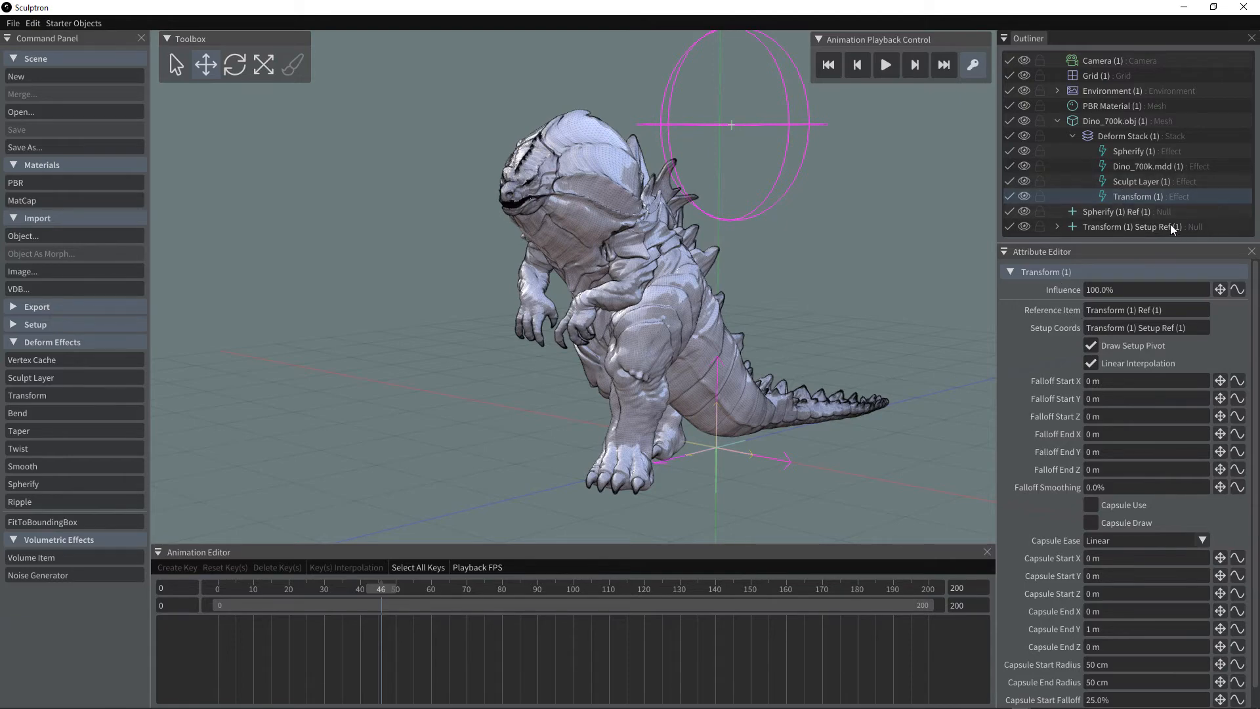
left_click(1057, 227)
scroll(1165, 196, "down", 1)
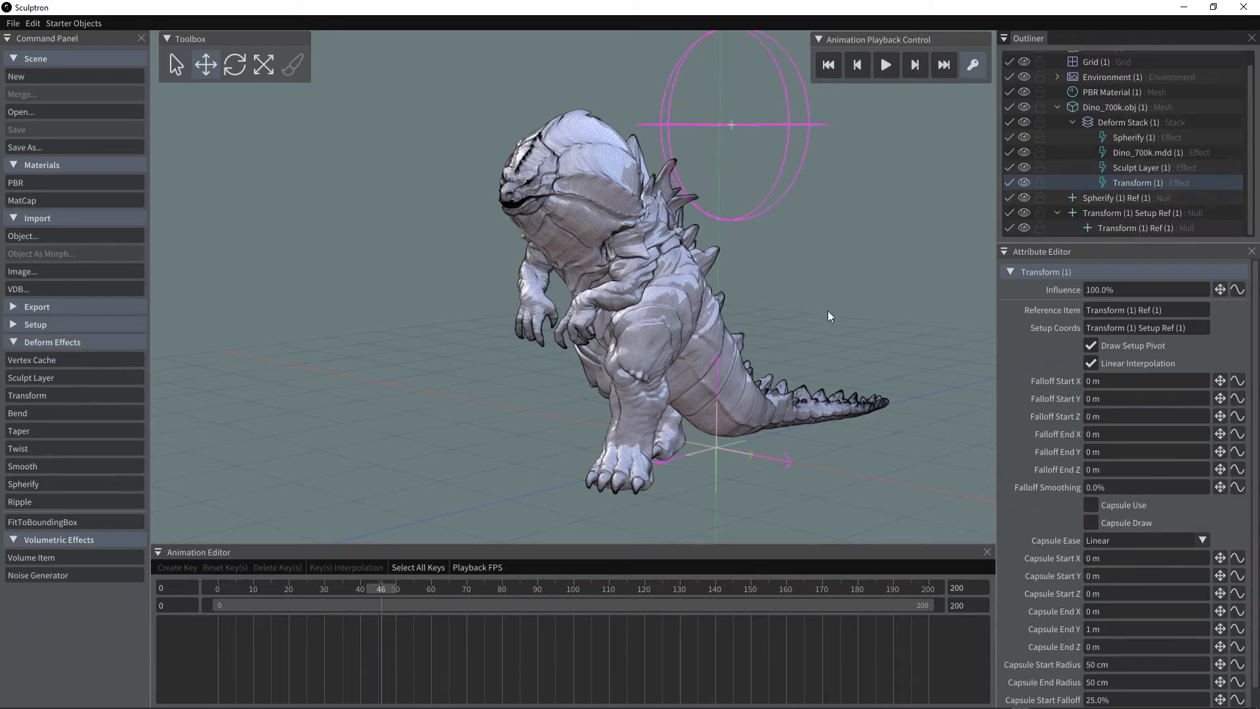
Move the Transform reference null to about X 14.2 cm, Y 1.3 m and rotate it to about H -11.6°, P 25.6°
left_click(1121, 213)
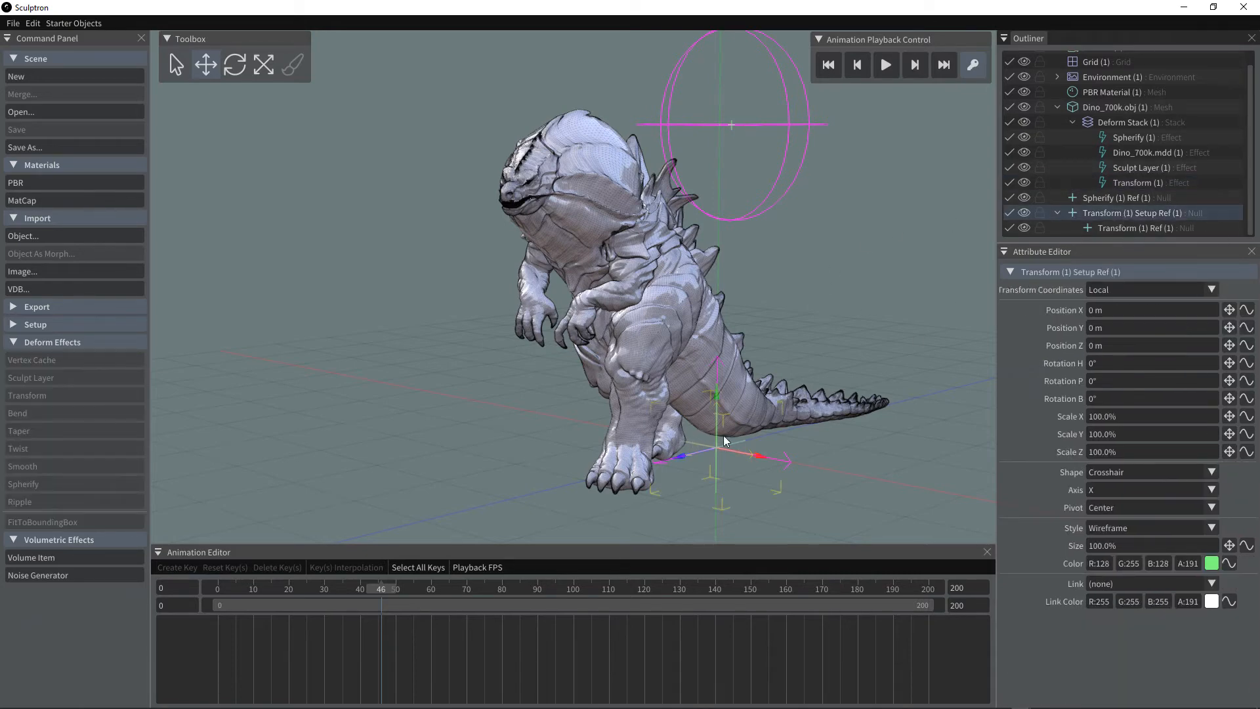
left_click(1119, 229)
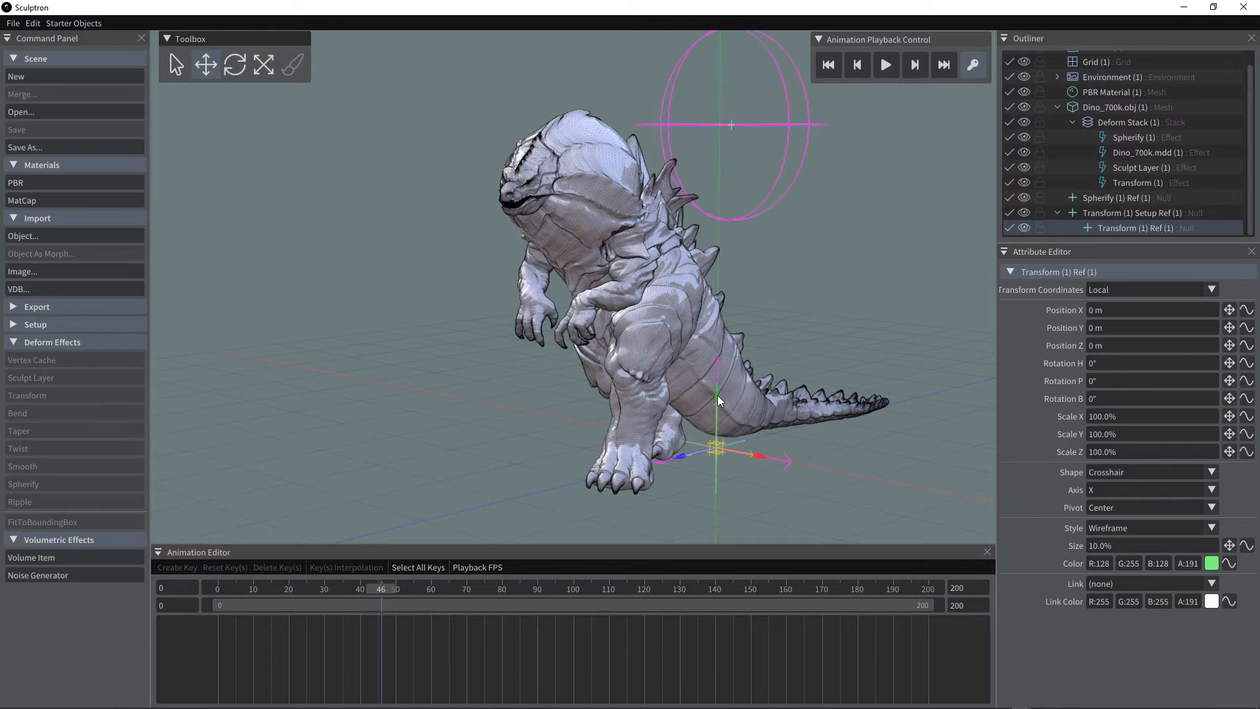
left_click_drag(720, 390, 683, 365)
left_click(234, 64)
left_click_drag(329, 175, 459, 151)
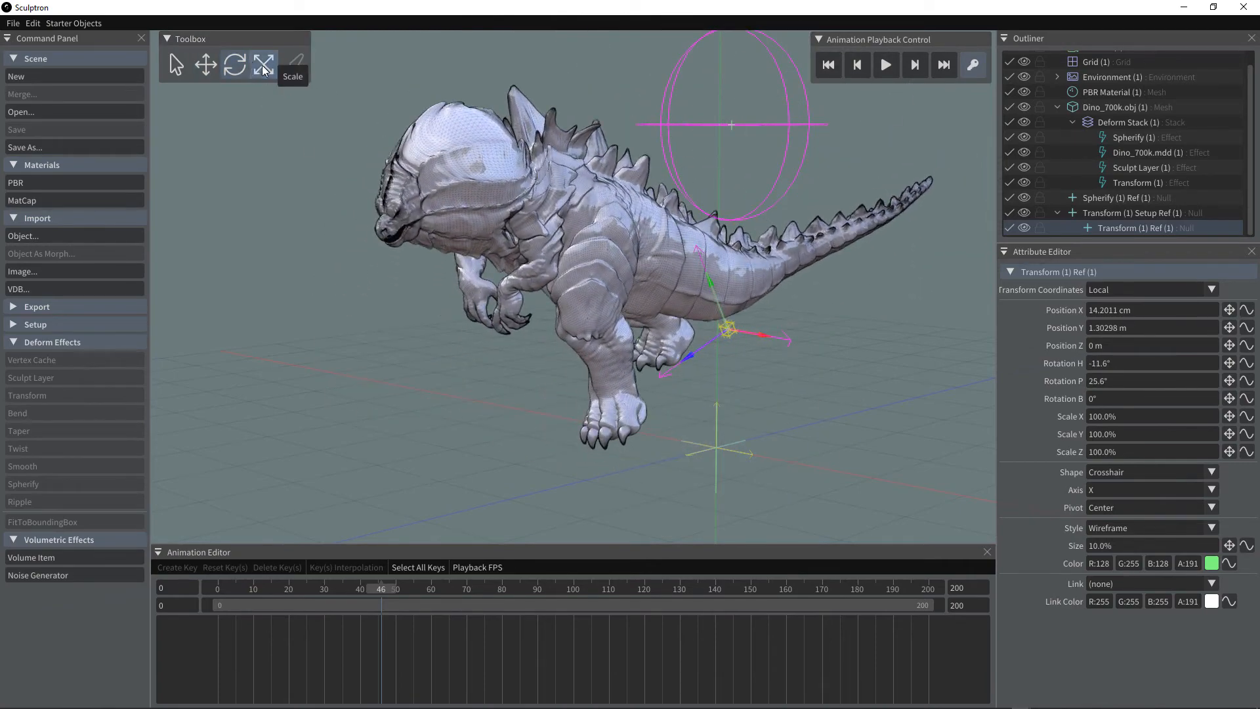
Scale the Transform reference null uniformly to 116% and scrub the timeline to frame 39 to check the deformation
left_click(262, 65)
mouse_move(804, 369)
left_mouse_down()
mouse_move(837, 356)
mouse_move(780, 383)
mouse_move(814, 369)
left_mouse_up()
left_click_drag(218, 586, 356, 559)
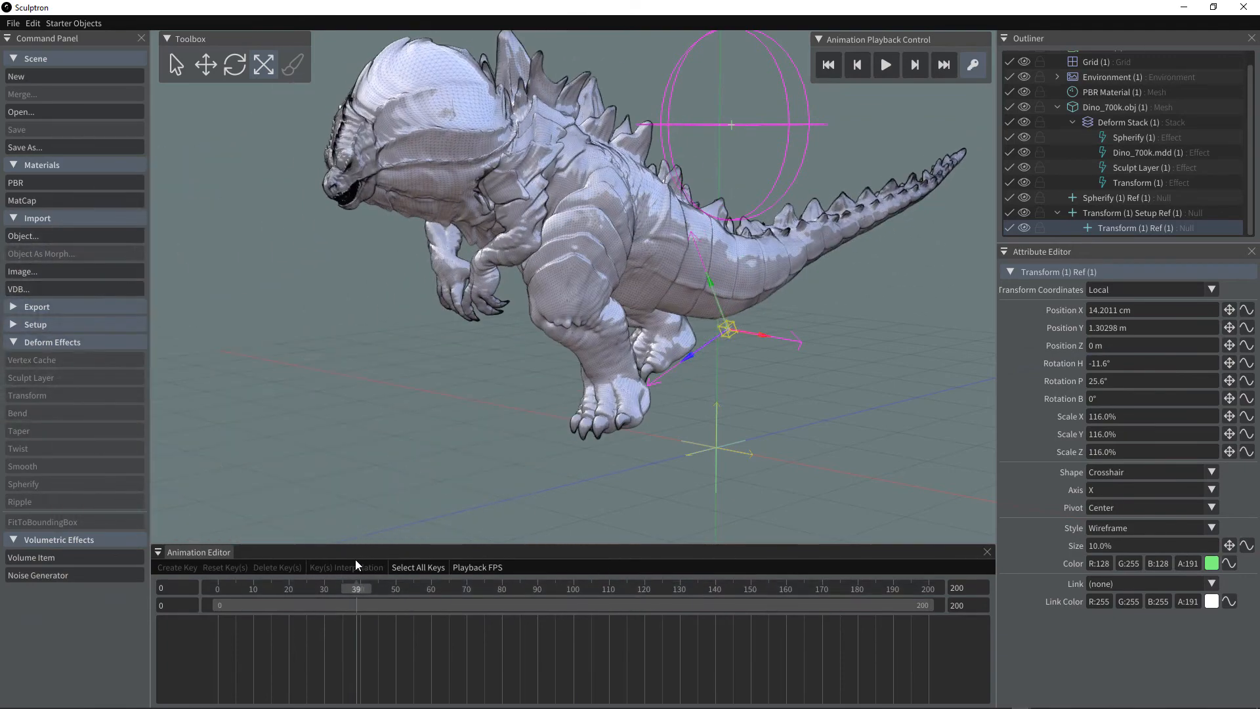
Reorder the Transform effect to the start of the deform stack, ahead of the Spherify effect
left_click(1136, 183)
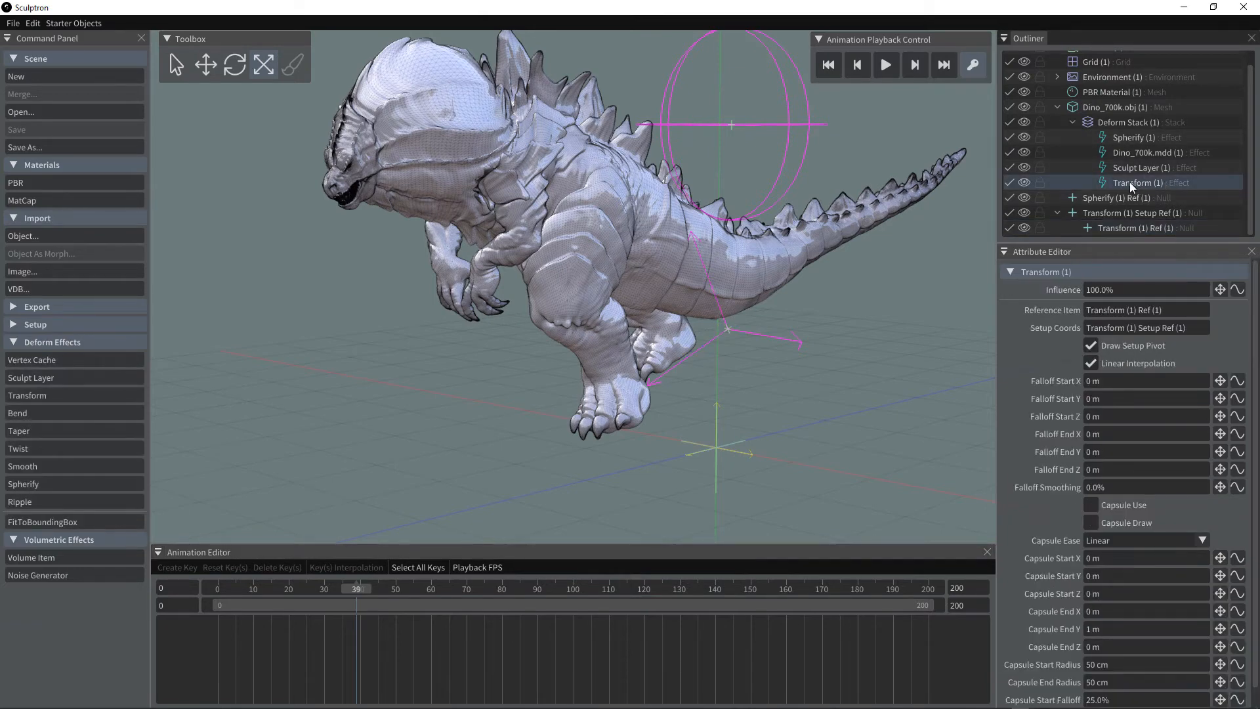
left_click_drag(1129, 183, 1164, 142)
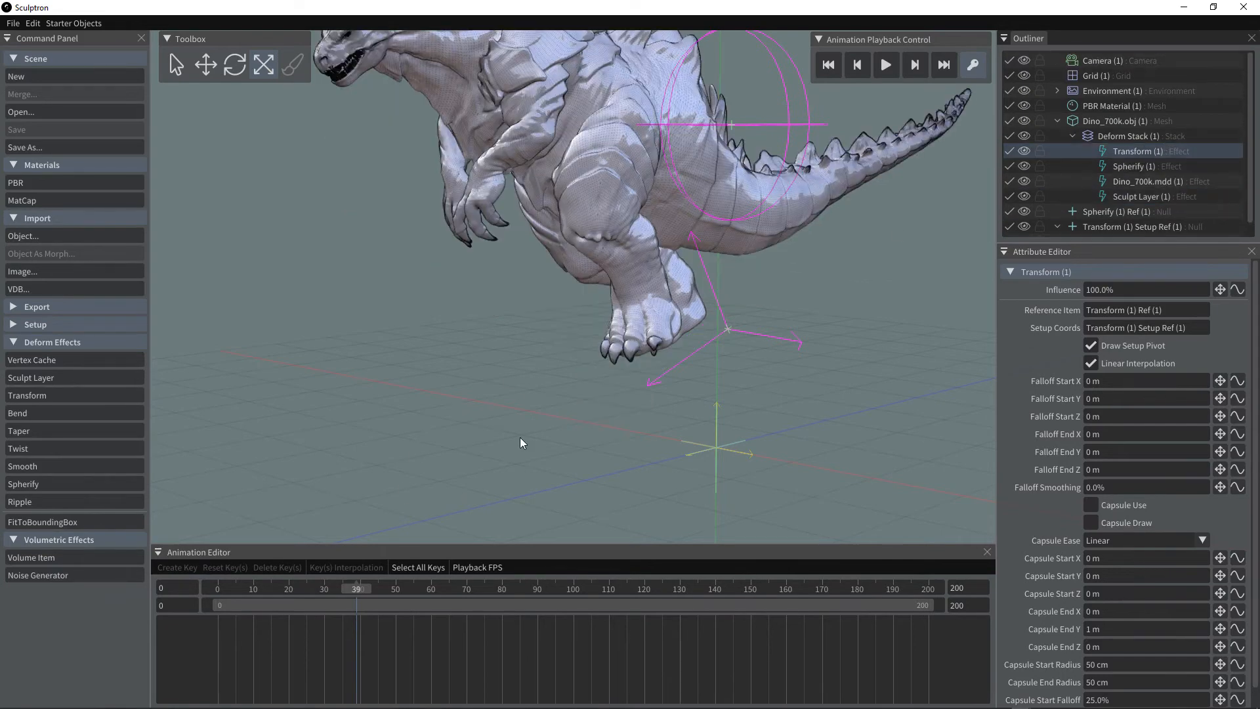
Scrub the timeline to frame 141 and back to frame 81 to check the dinosaur's deformation with the reordered effects
scroll(520, 437, "down", 3)
left_click_drag(520, 437, 578, 263, "alt")
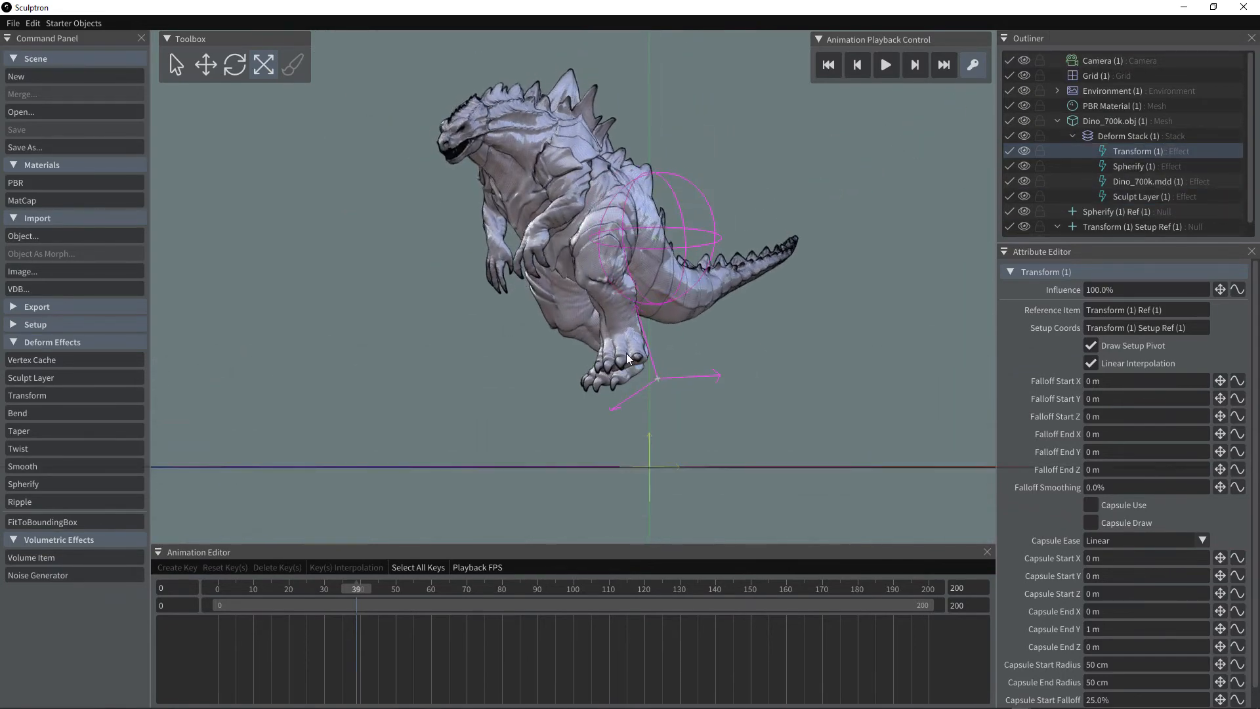
left_click_drag(218, 588, 719, 588)
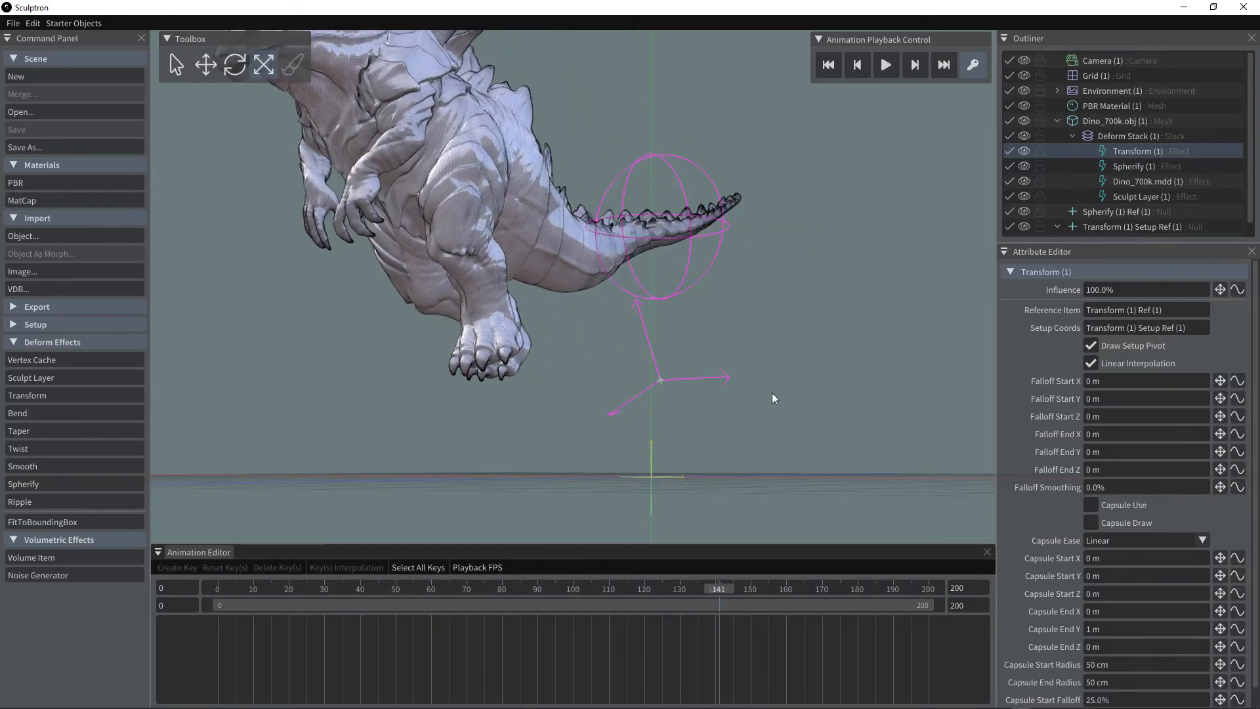
scroll(762, 334, "down", 3)
left_click_drag(755, 321, 485, 411, "alt")
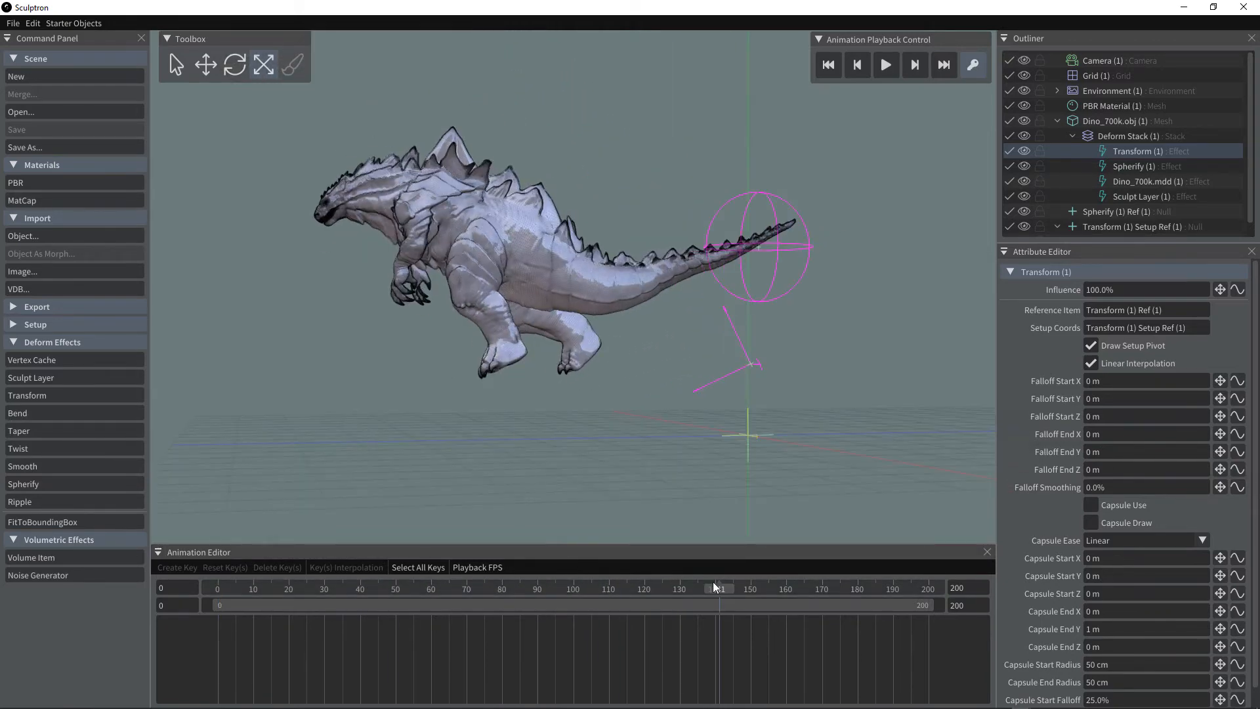
left_click_drag(714, 582, 505, 549)
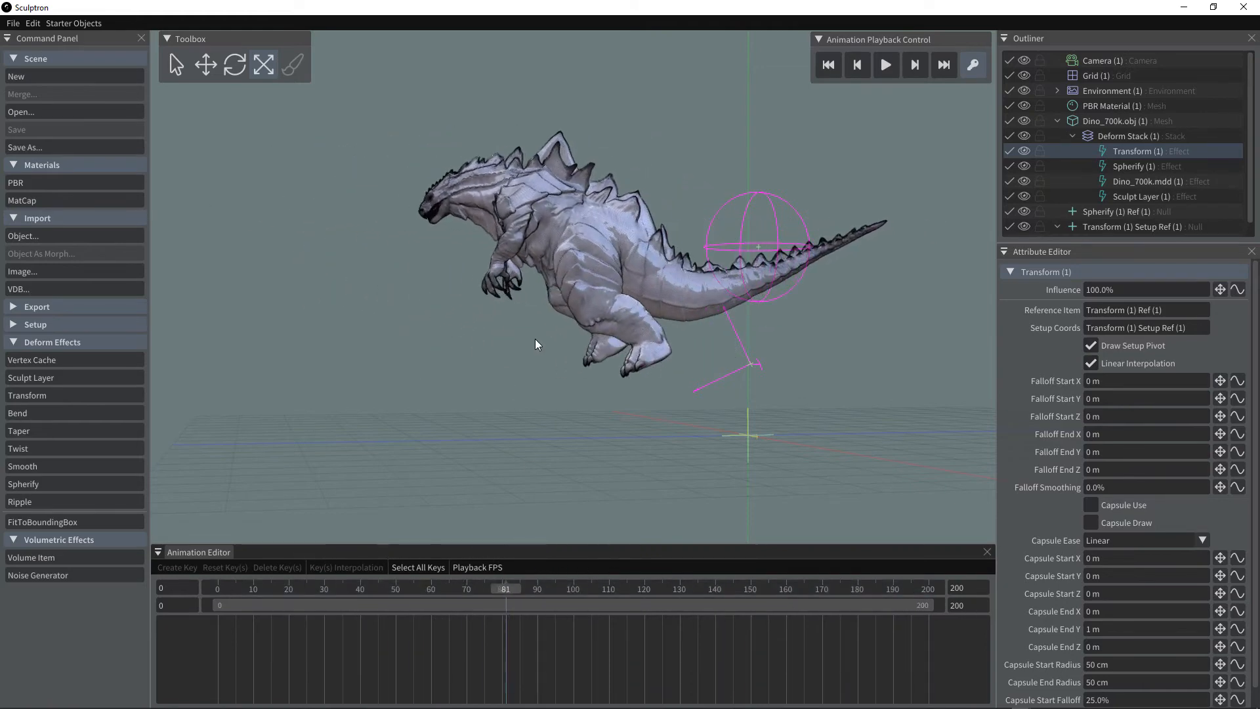
left_click_drag(536, 344, 705, 335, "alt")
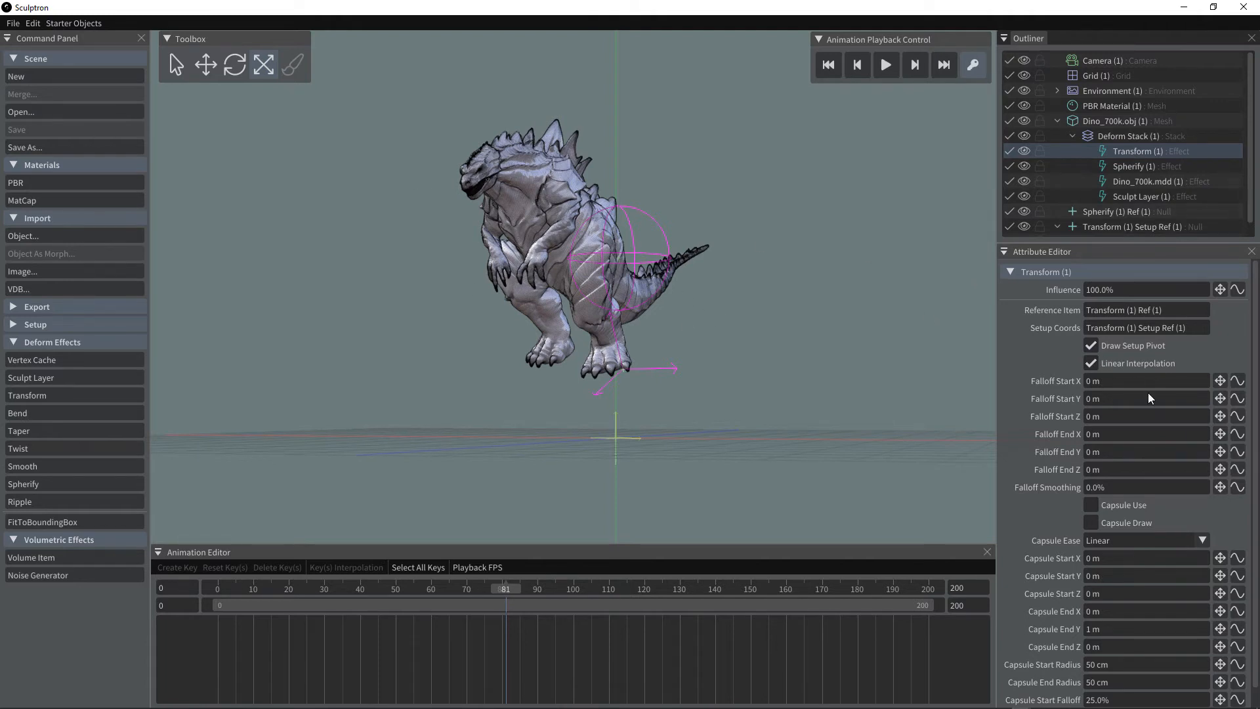
Reset the Transform reference null's Rotation H, P and B to 0°
left_click(1136, 227)
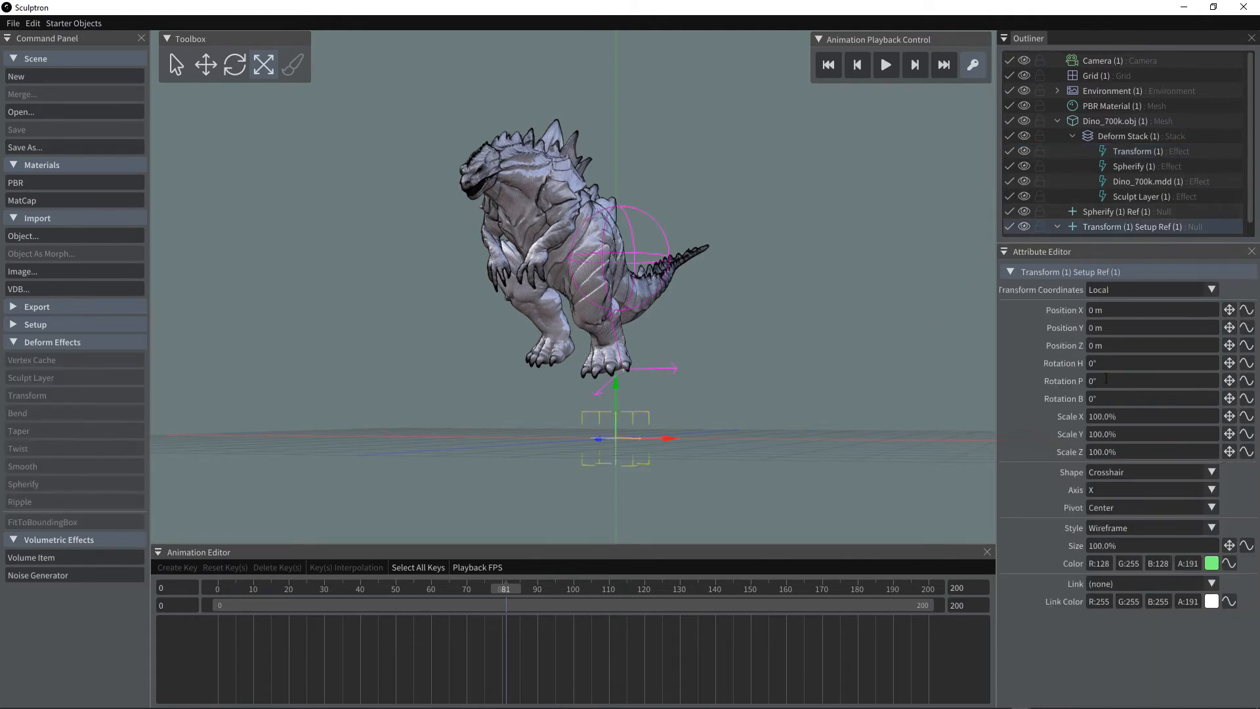
scroll(1169, 209, "down", 1)
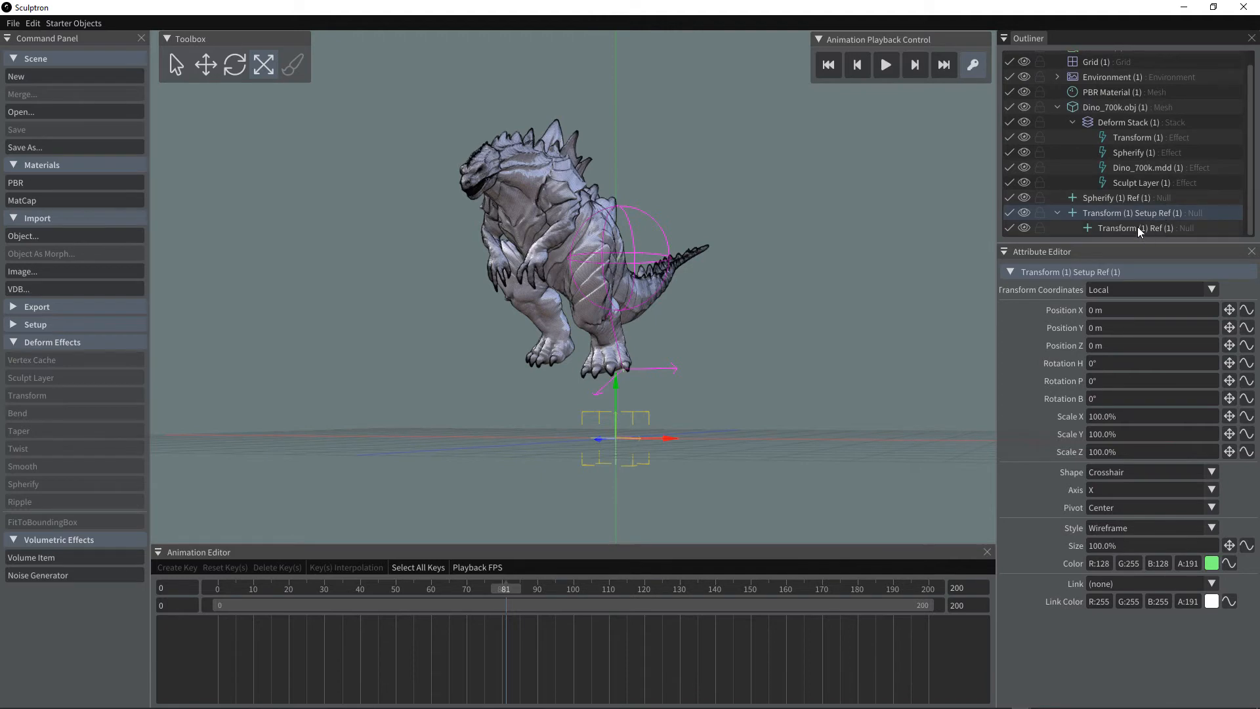
left_click(1139, 228)
left_click_drag(1126, 348, 1034, 350)
type("0")
key("Tab")
type("0")
key("Tab")
type("0")
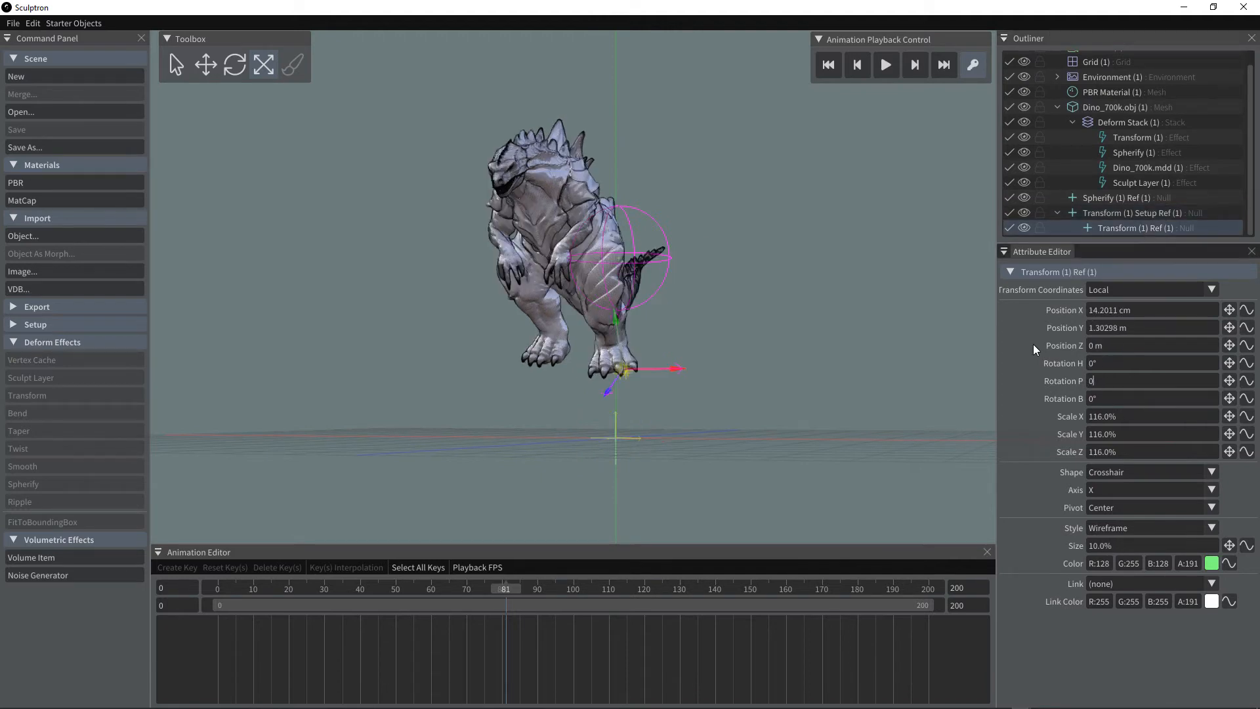
key("Tab")
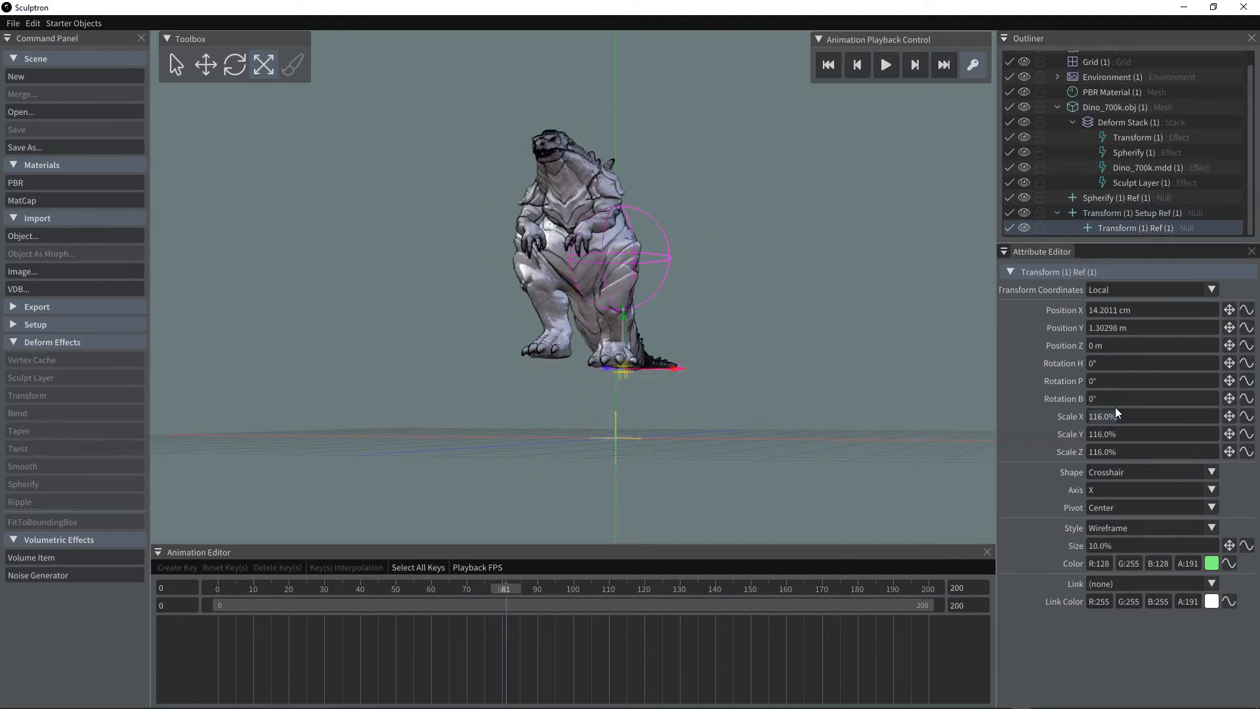
Reset the Transform reference null's Scale X, Y and Z to 100%
right_click(1116, 415)
left_click(1124, 426)
right_click(1121, 436)
left_click(1122, 446)
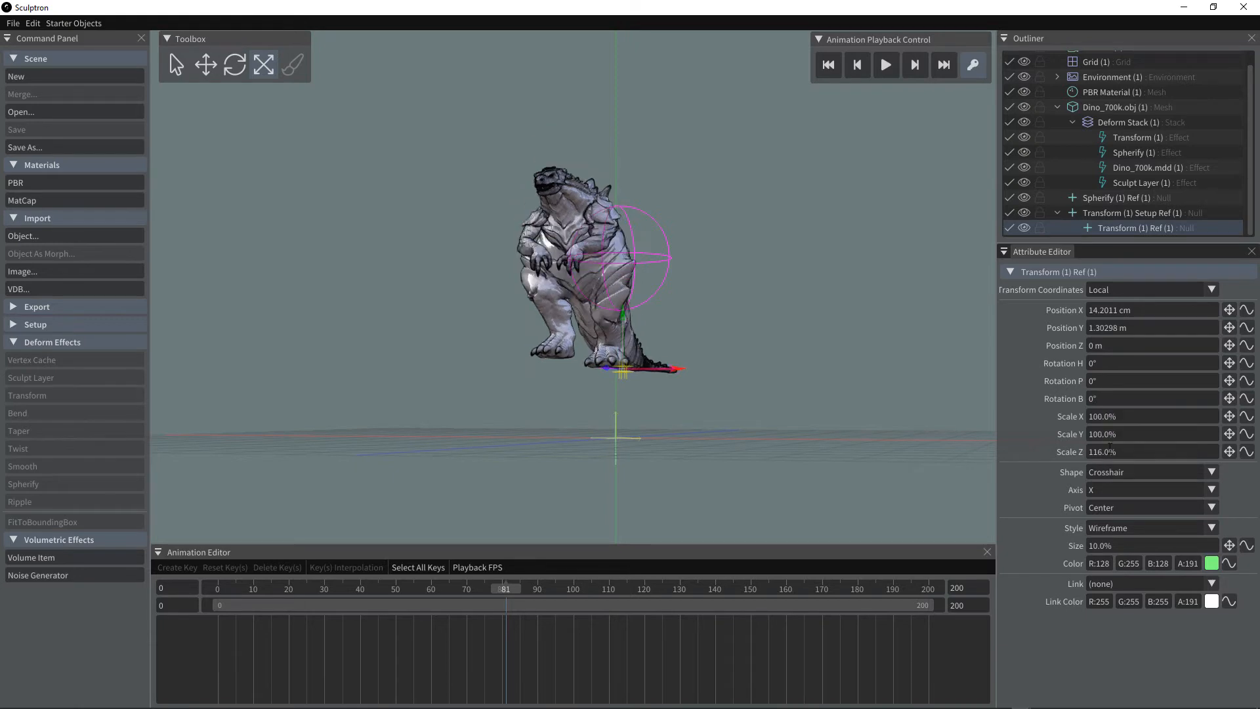
right_click(1114, 453)
left_click(1123, 463)
Reset the Transform reference null's Position X and Position Y to 0 m
right_click(1116, 310)
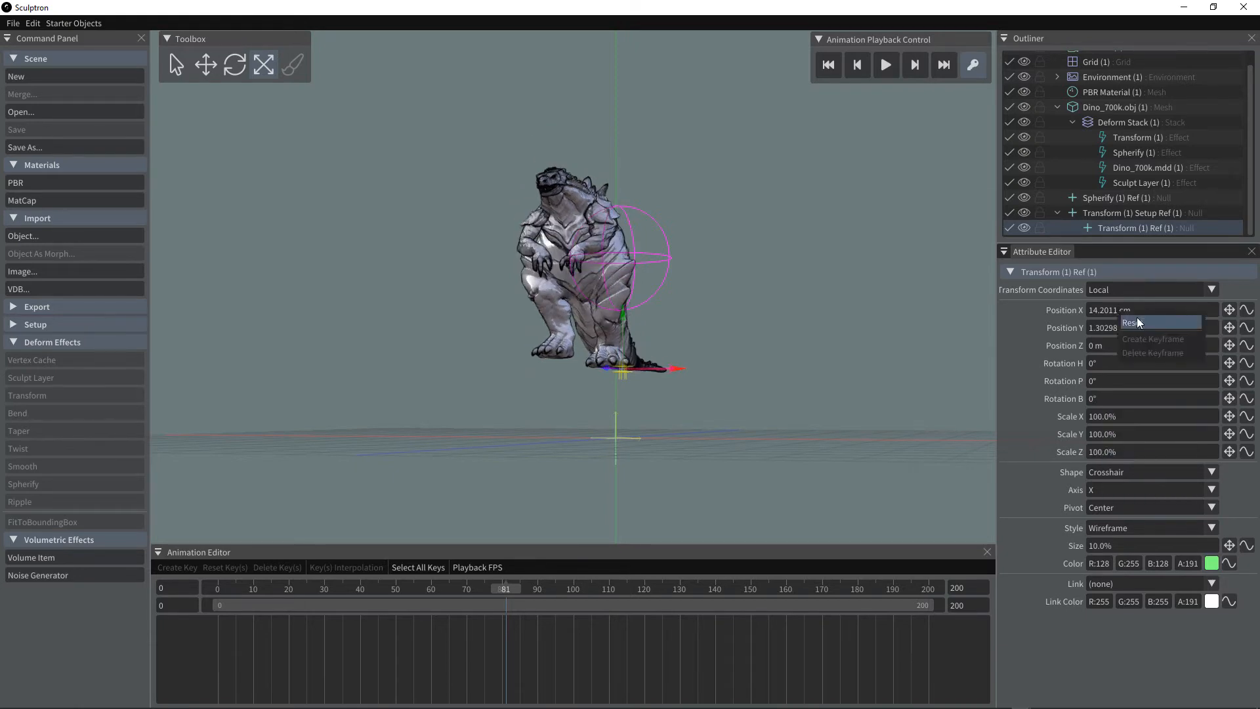
left_click(1124, 321)
right_click(1116, 327)
left_click(1124, 338)
left_click_drag(702, 375, 709, 414, "alt")
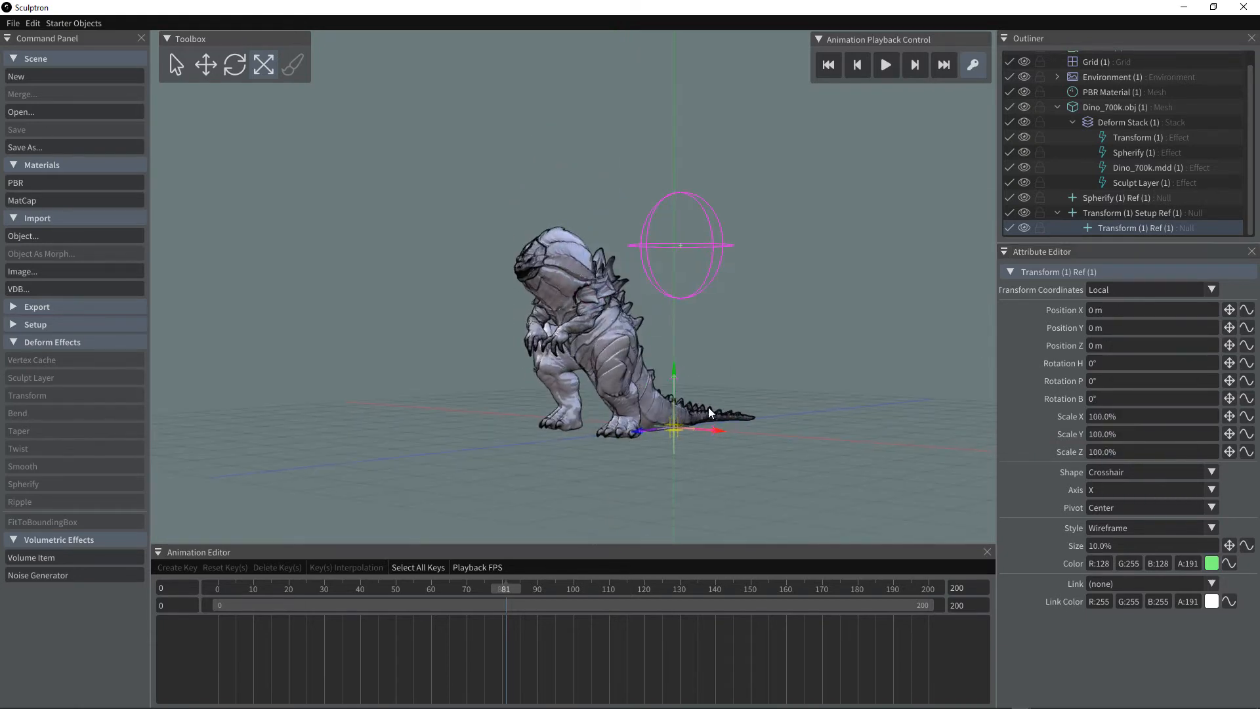
right_click_drag(709, 414, 841, 365, "alt")
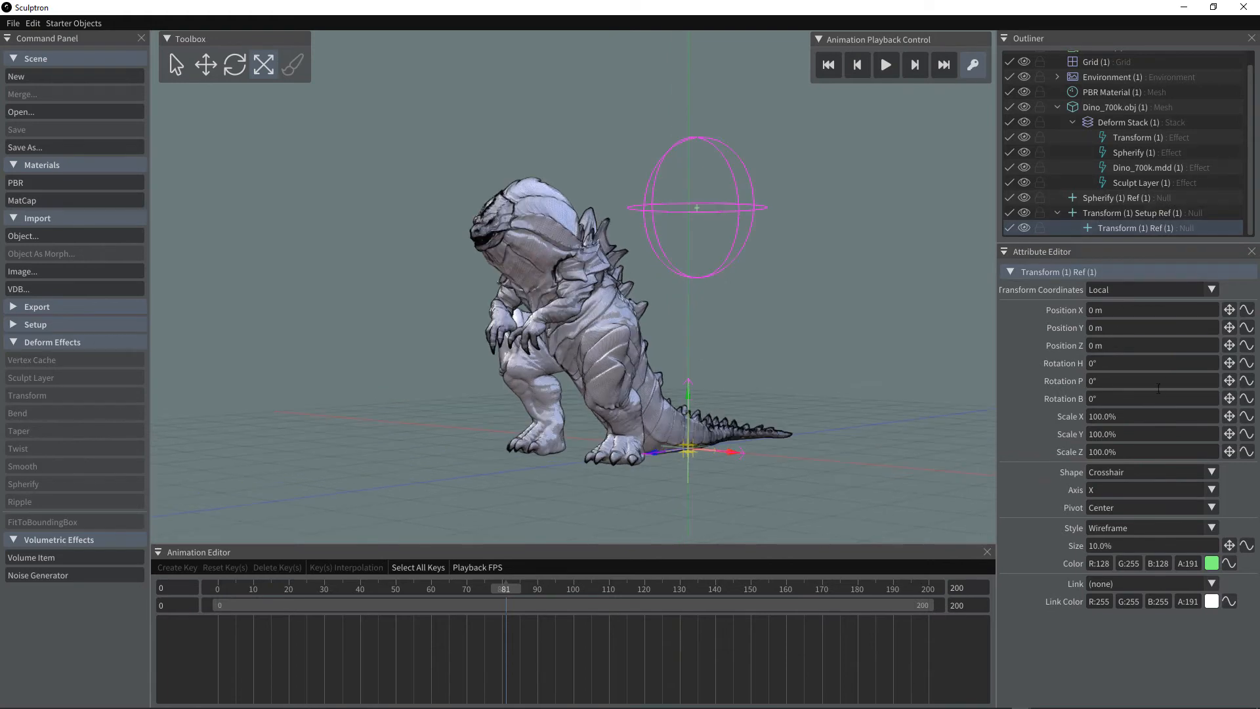
Rotate the Transform reference null to a heading of -42.5° and scrub the timeline to frame 108 to check the deformation
left_click_drag(1226, 368, 672, 404)
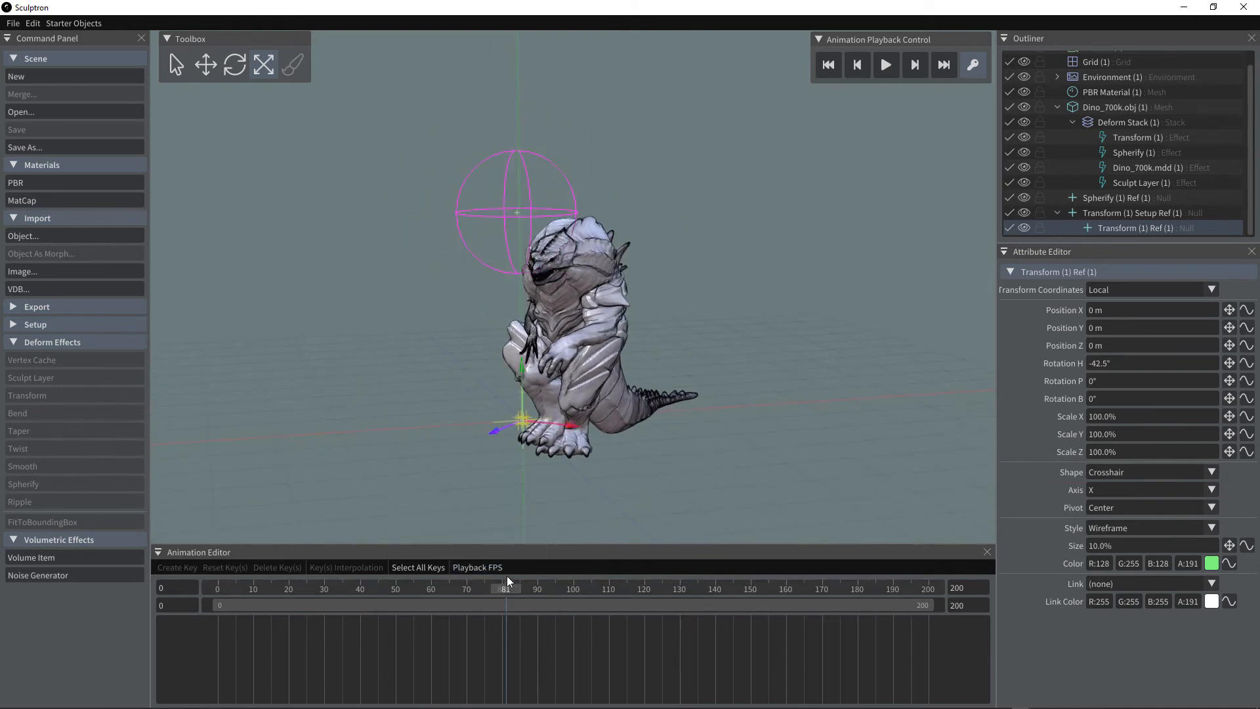
left_click_drag(466, 589, 619, 591)
middle_click_drag(812, 462, 640, 427)
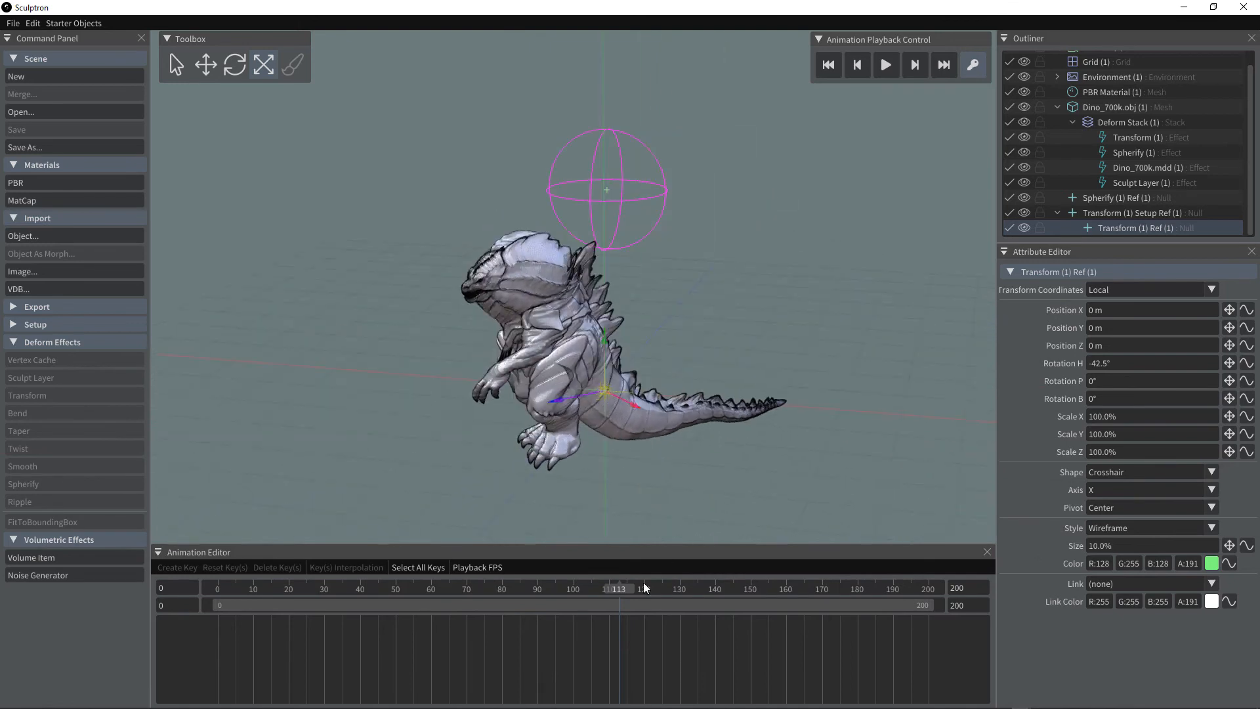
mouse_move(618, 589)
left_mouse_down()
mouse_move(911, 581)
mouse_move(601, 589)
left_mouse_up()
Move the Transform effect to the end of the deform stack, after the Sculpt Layer, and scrub the timeline
left_click(1130, 138)
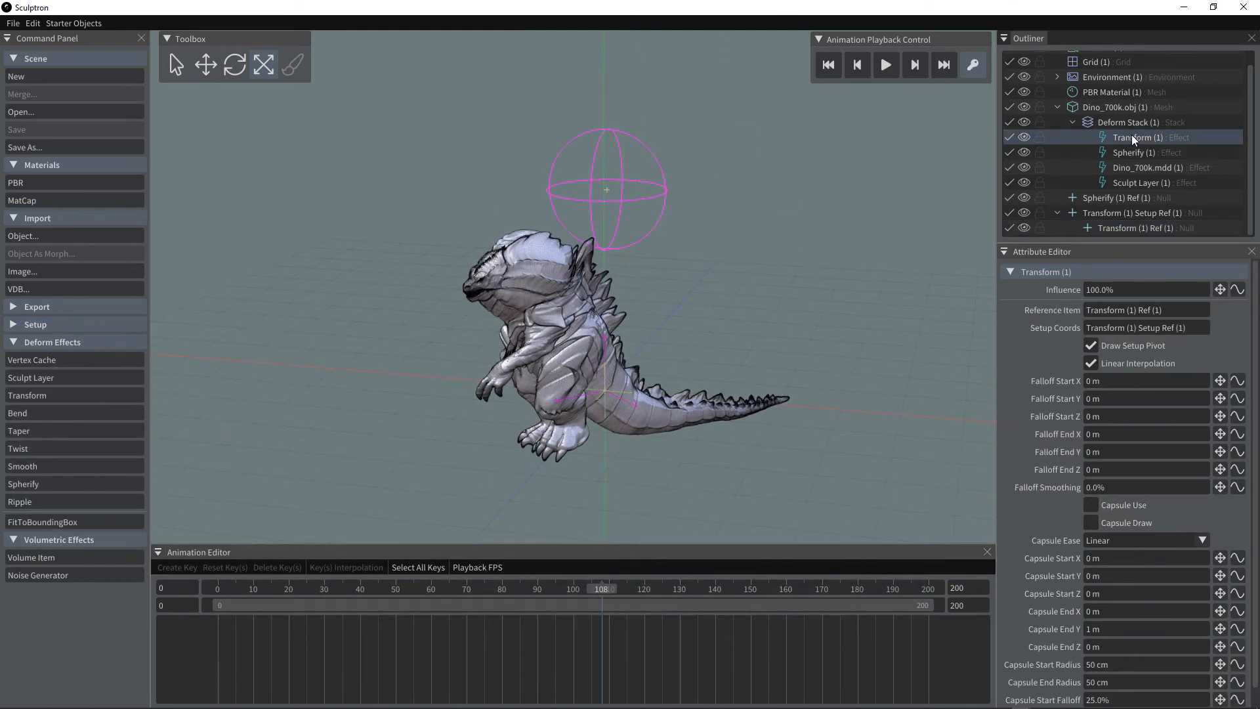
mouse_move(1132, 135)
left_mouse_down()
mouse_move(1163, 173)
mouse_move(1113, 186)
mouse_move(1123, 186)
left_mouse_up()
left_click_drag(215, 588, 482, 583)
Play the animation while changing the Transform reference null's Rotation H to about -31°, and stop playback
key("space")
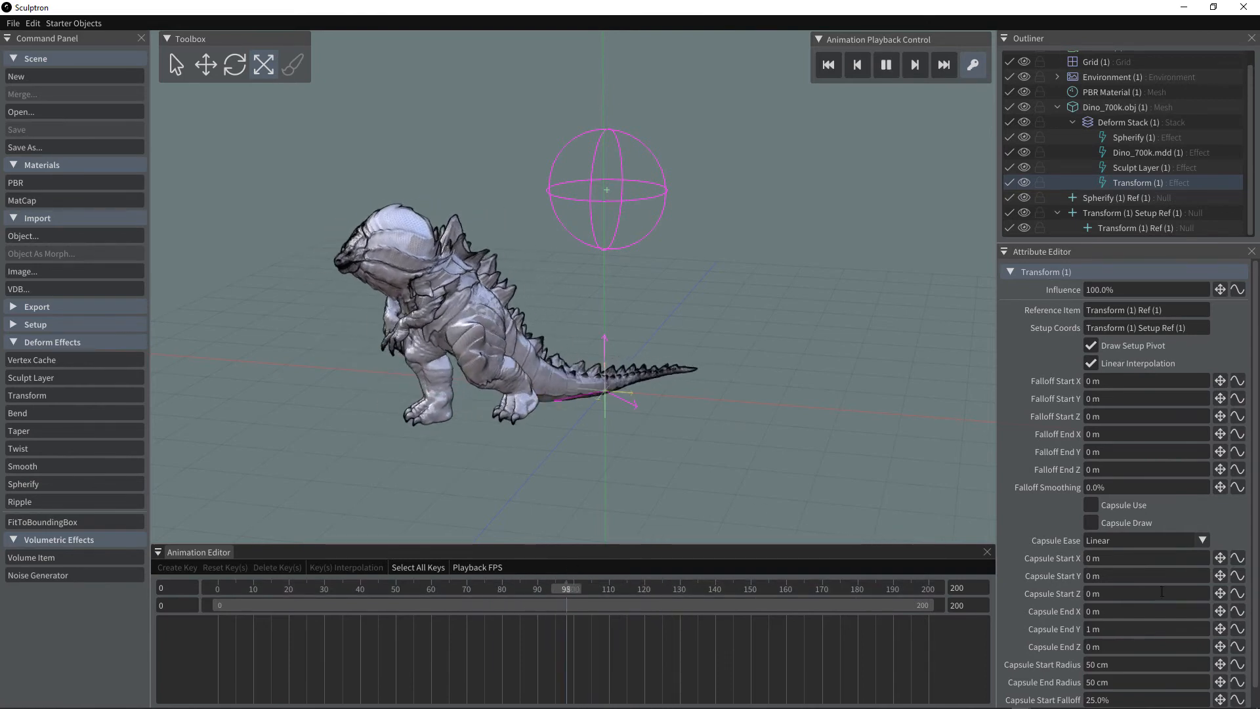
left_click(1153, 226)
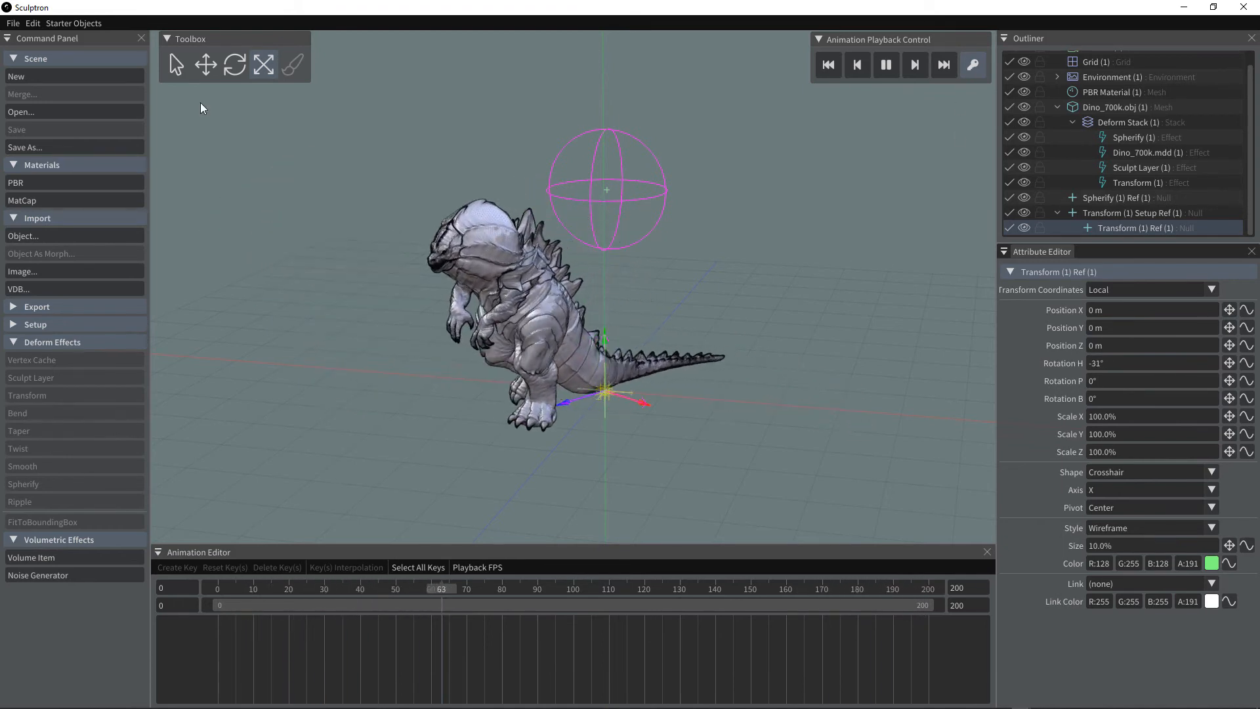
key("space")
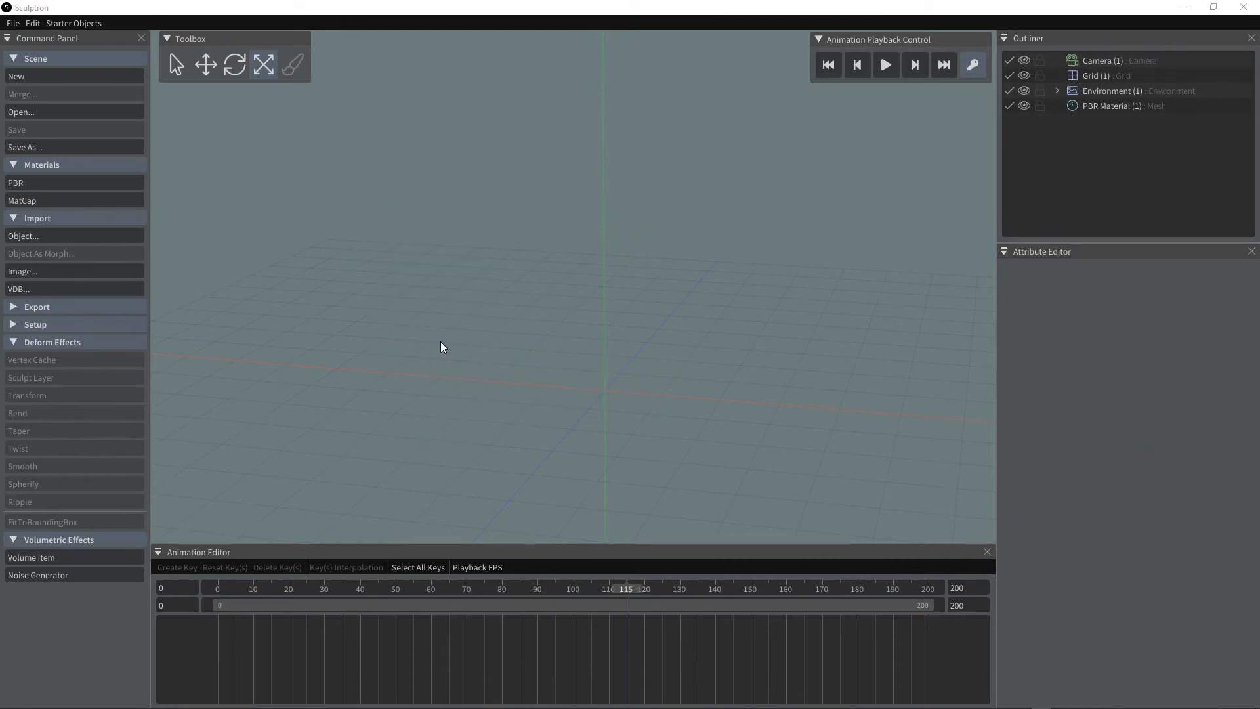
Add the Toroid_100k starter object to the empty scene and keep its scale at 100% by undoing the trial enlargement
left_click(75, 23)
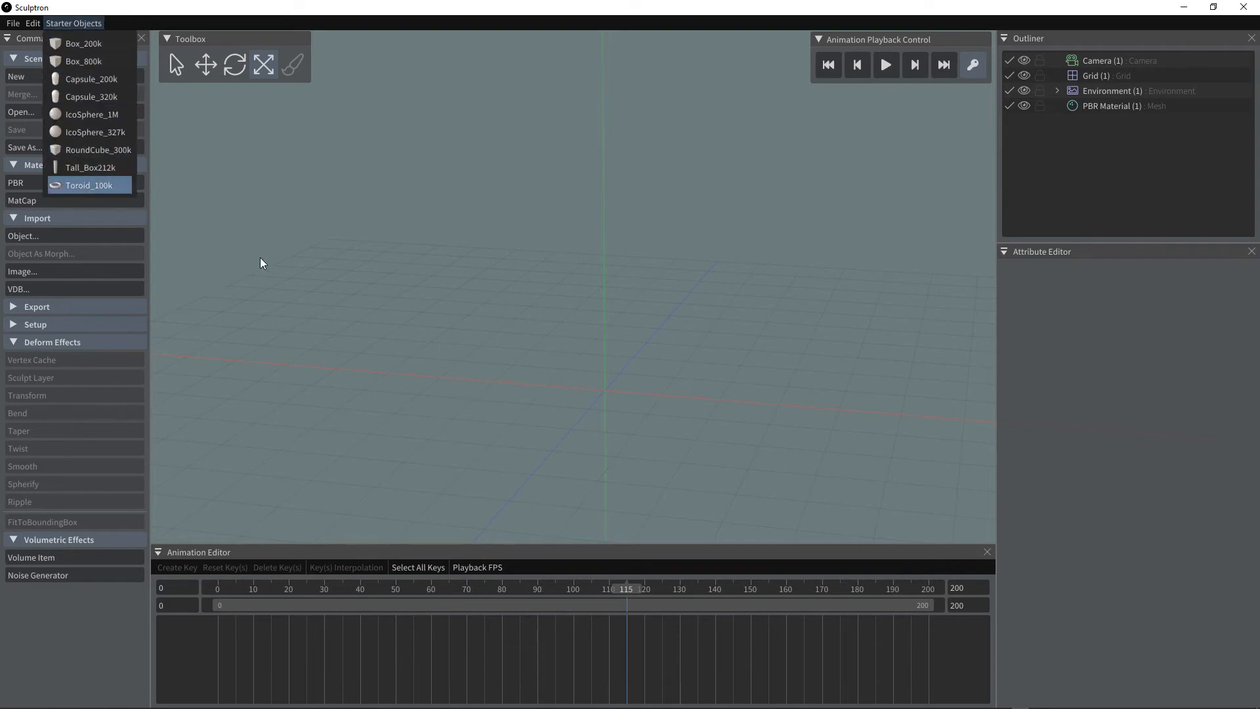
right_click_drag(655, 447, 706, 454, "alt")
middle_click_drag(706, 455, 725, 331, "alt")
left_click_drag(619, 359, 562, 269)
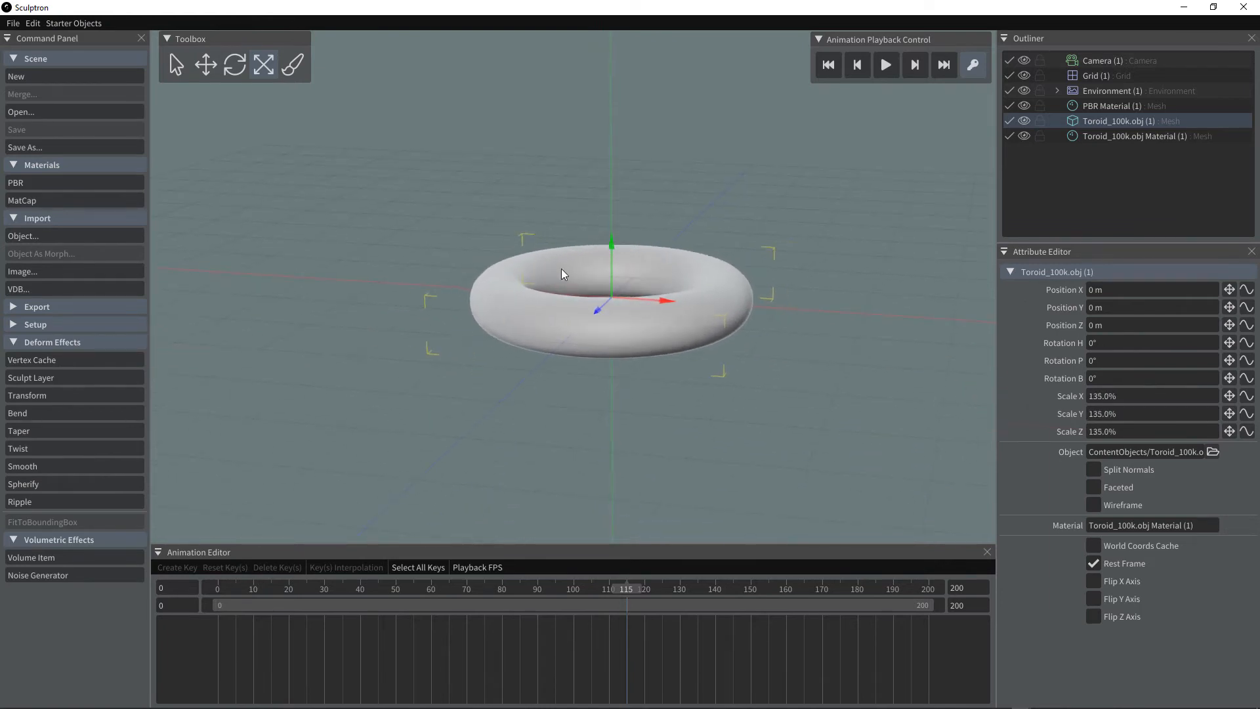
key("ctrl+z")
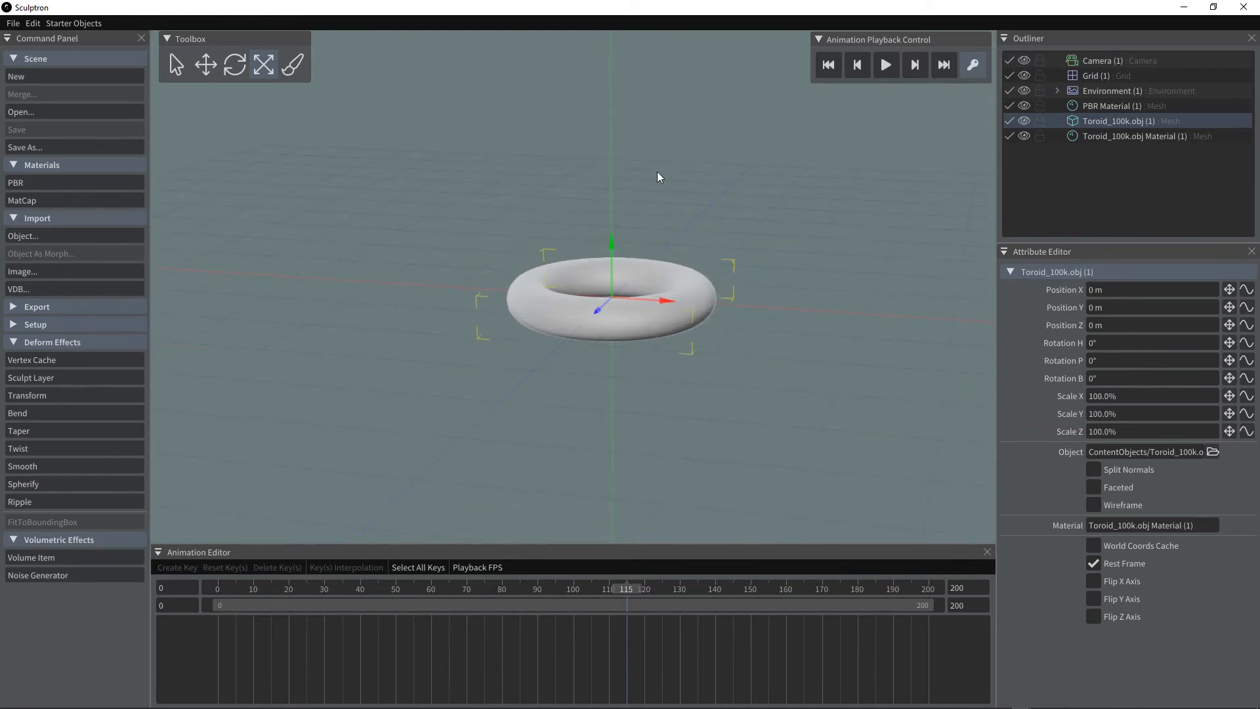
key("q")
left_click_drag(707, 169, 779, 320, "alt")
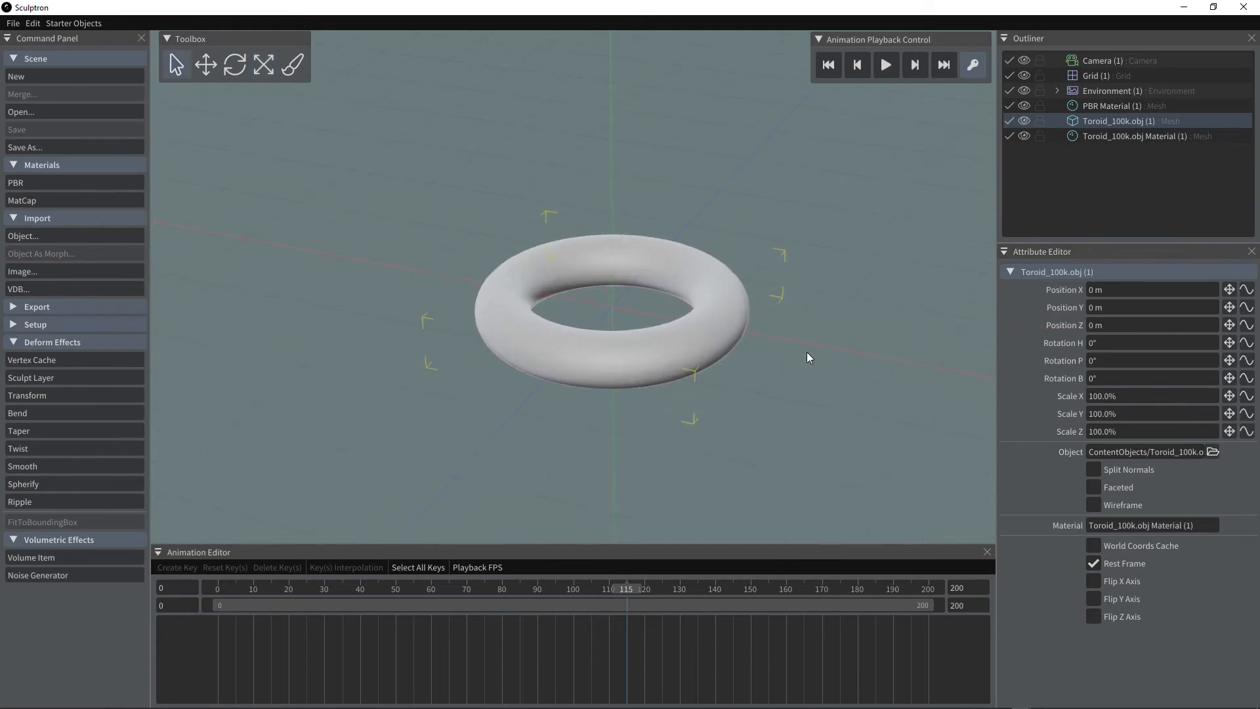
Add a Volume item to the scene and nest the Toroid_100k.obj mesh under it
scroll(806, 352, "up", 5)
left_click_drag(765, 377, 695, 300, "alt+shift")
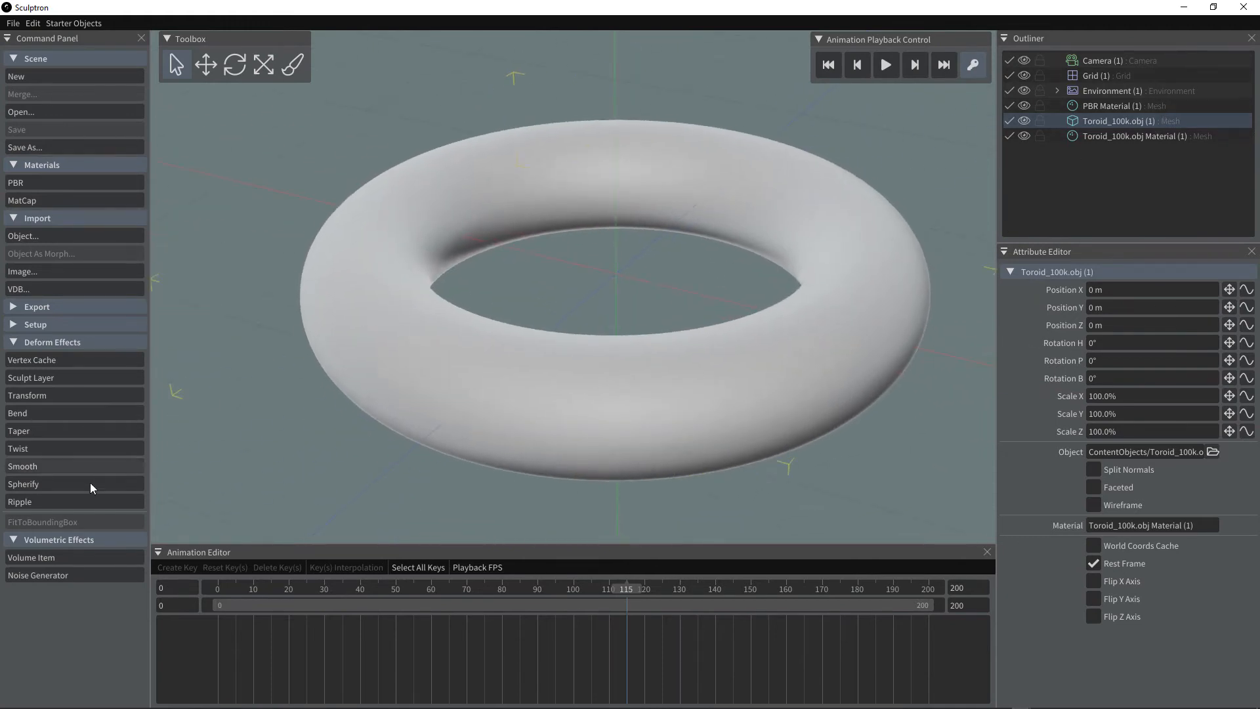
left_click(36, 557)
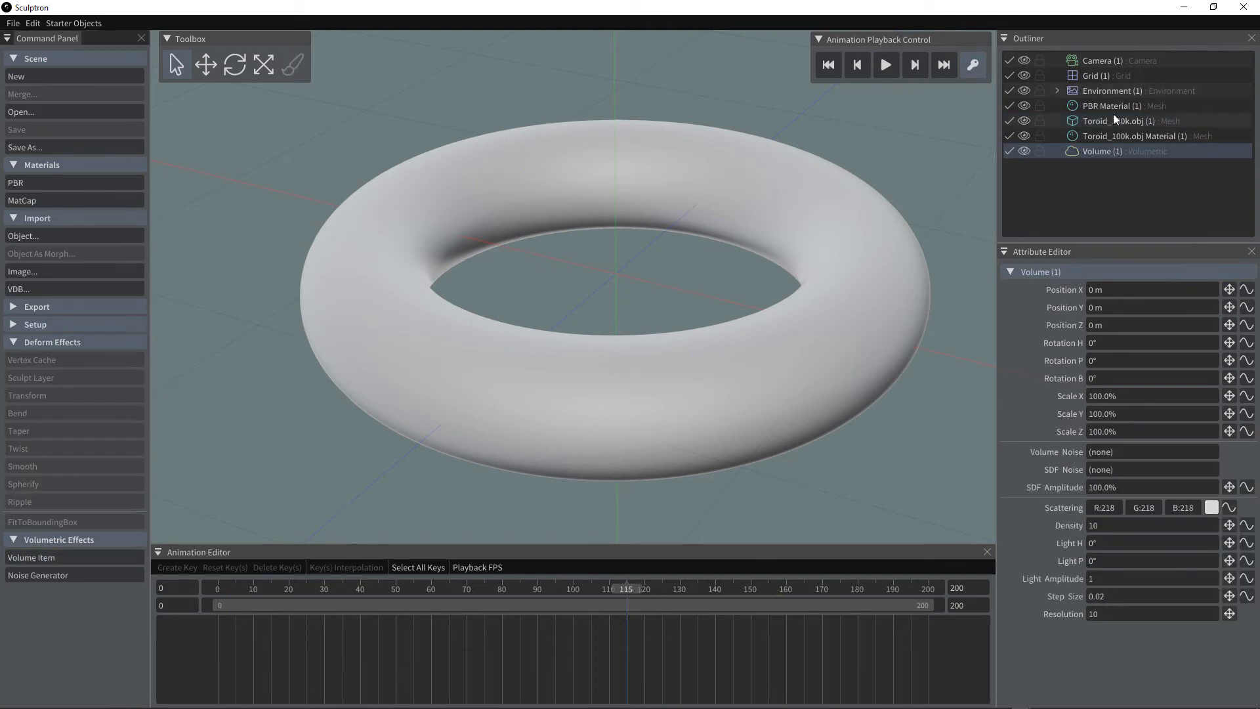
left_click_drag(1093, 120, 1103, 152)
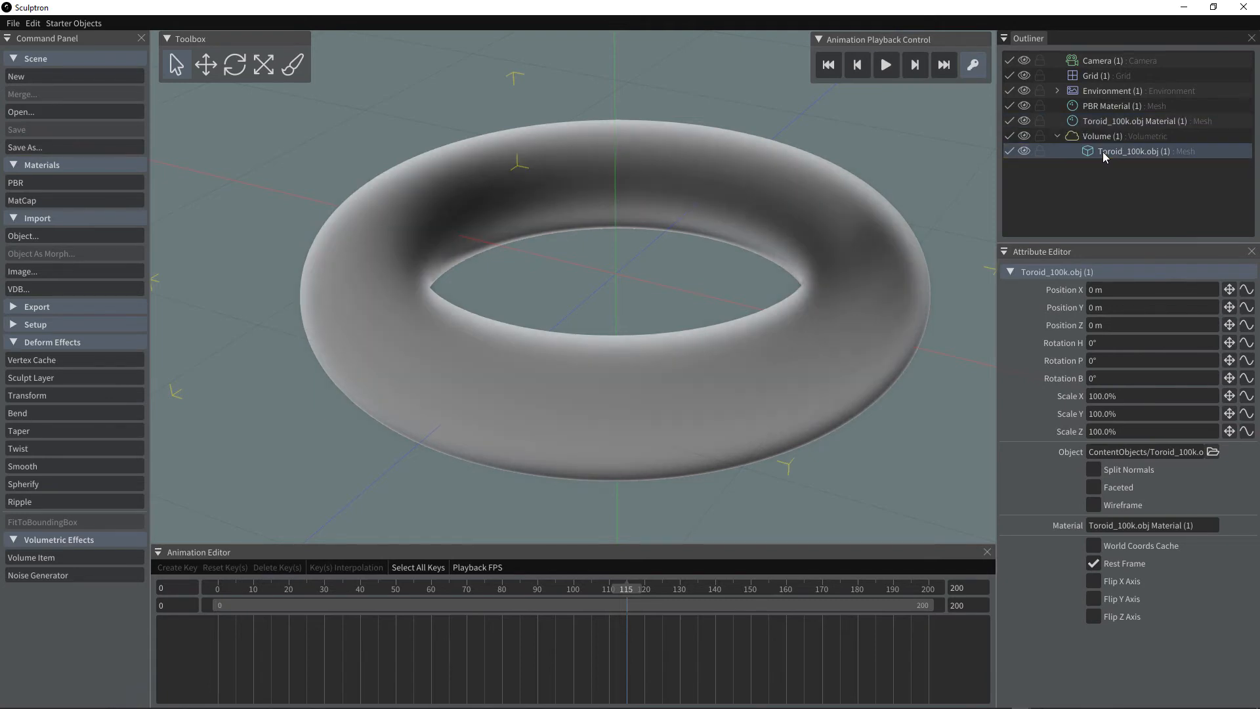
Hide the Toroid_100k.obj mesh so only the volume is drawn, and set the Volume item's Resolution to 25
left_click_drag(623, 401, 652, 384, "alt")
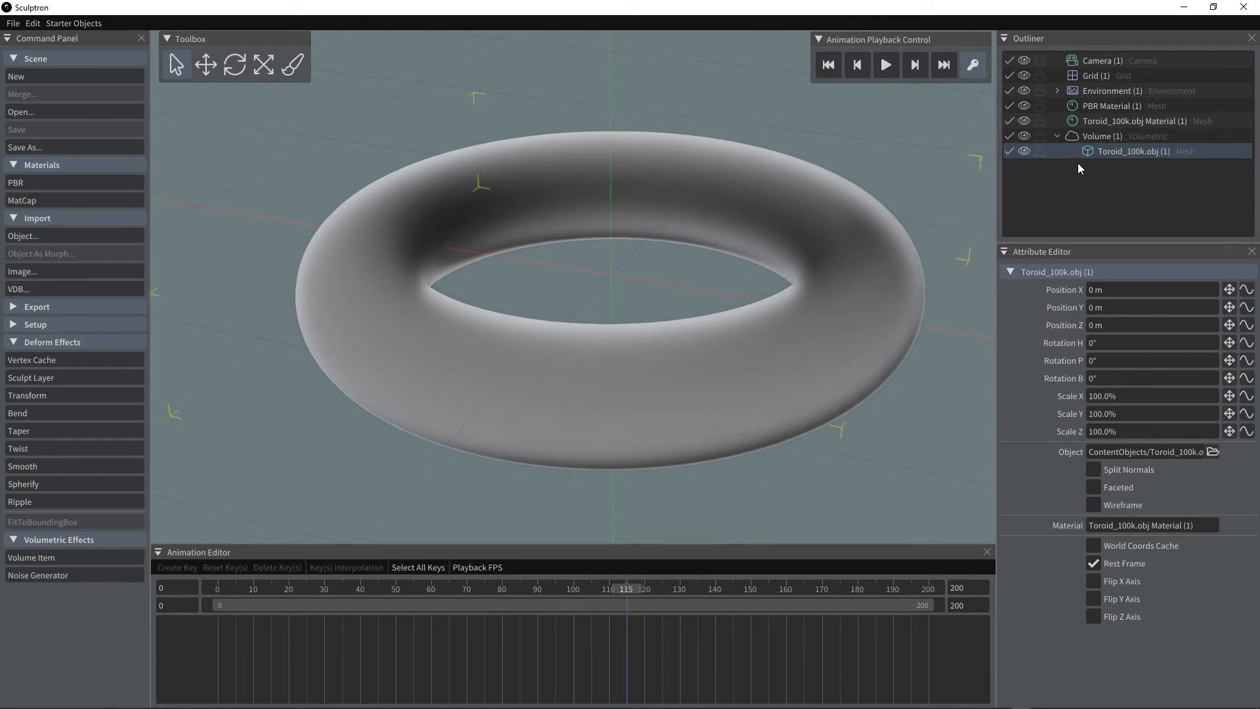
left_click(1025, 152)
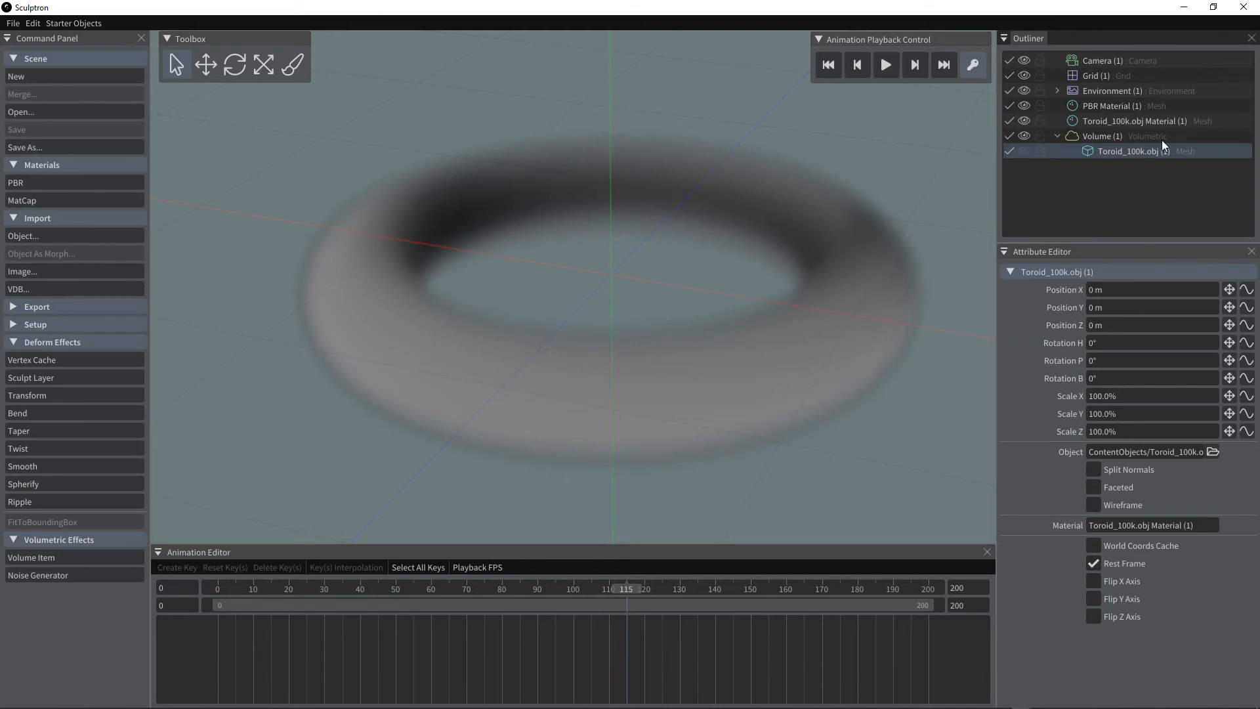
left_click(1101, 138)
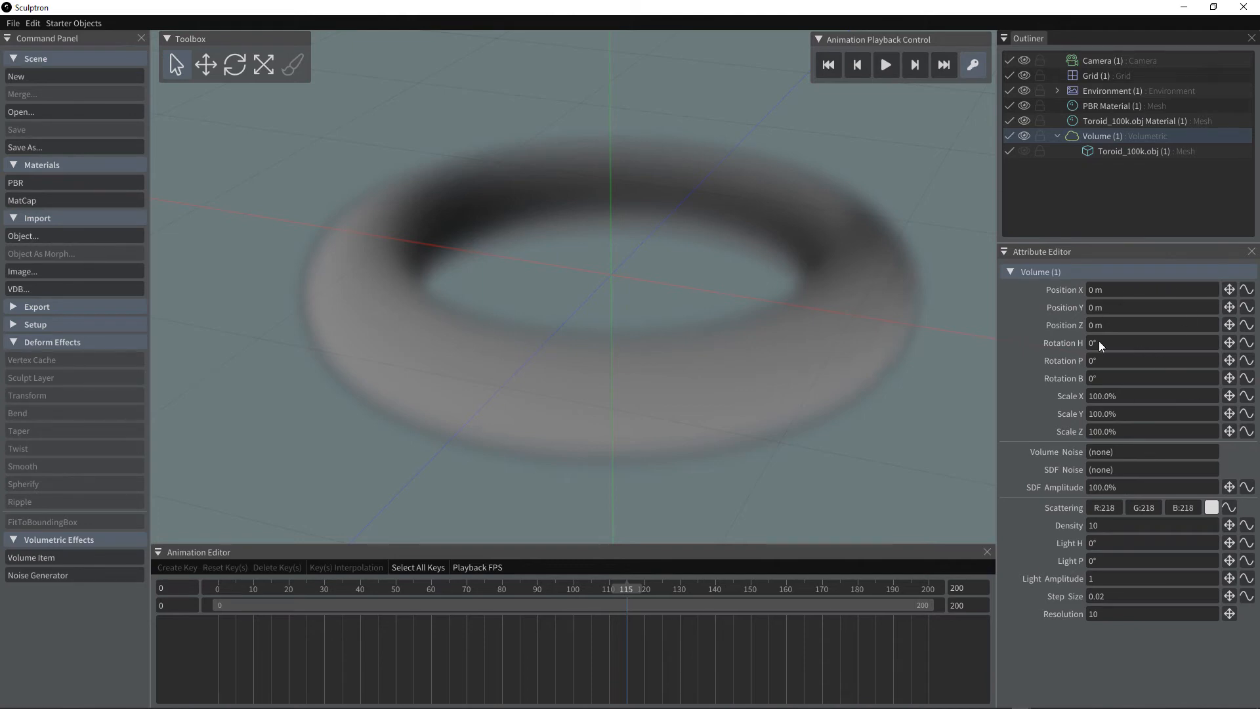
left_click(1109, 614)
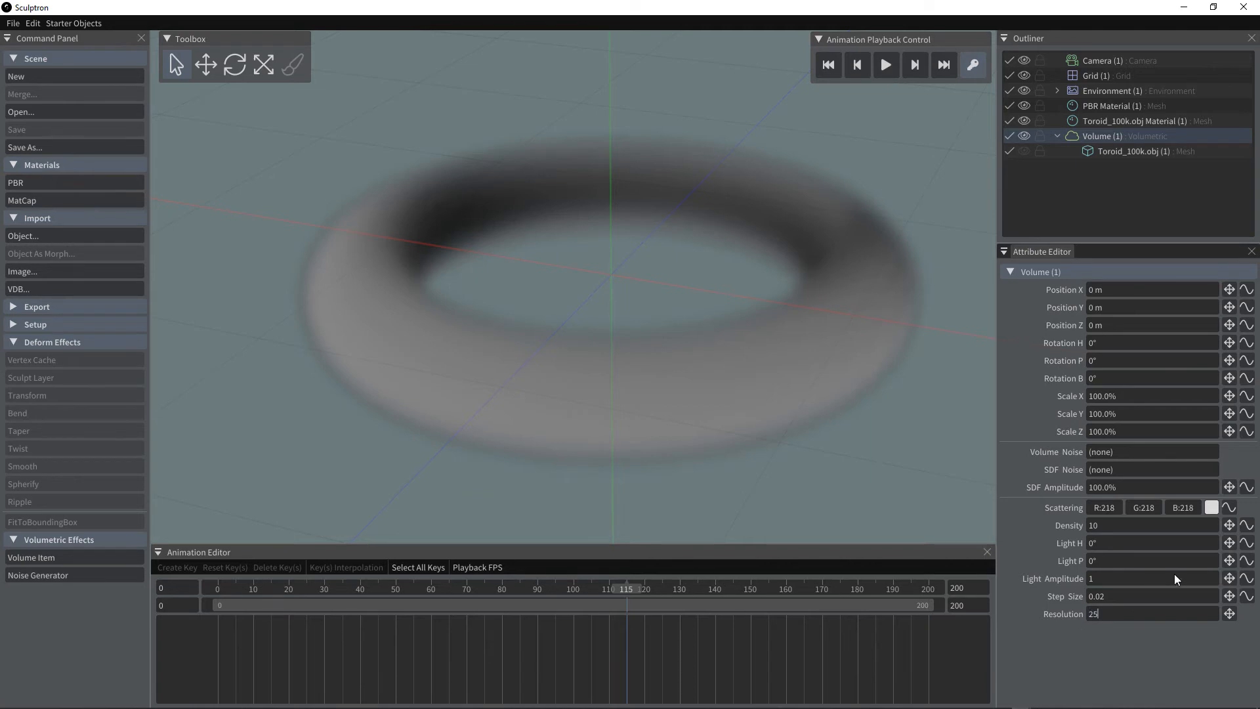
Add a Sculpt Layer to the hidden Toroid_100k.obj mesh and activate the Grab sculpting brush
left_click(1130, 151)
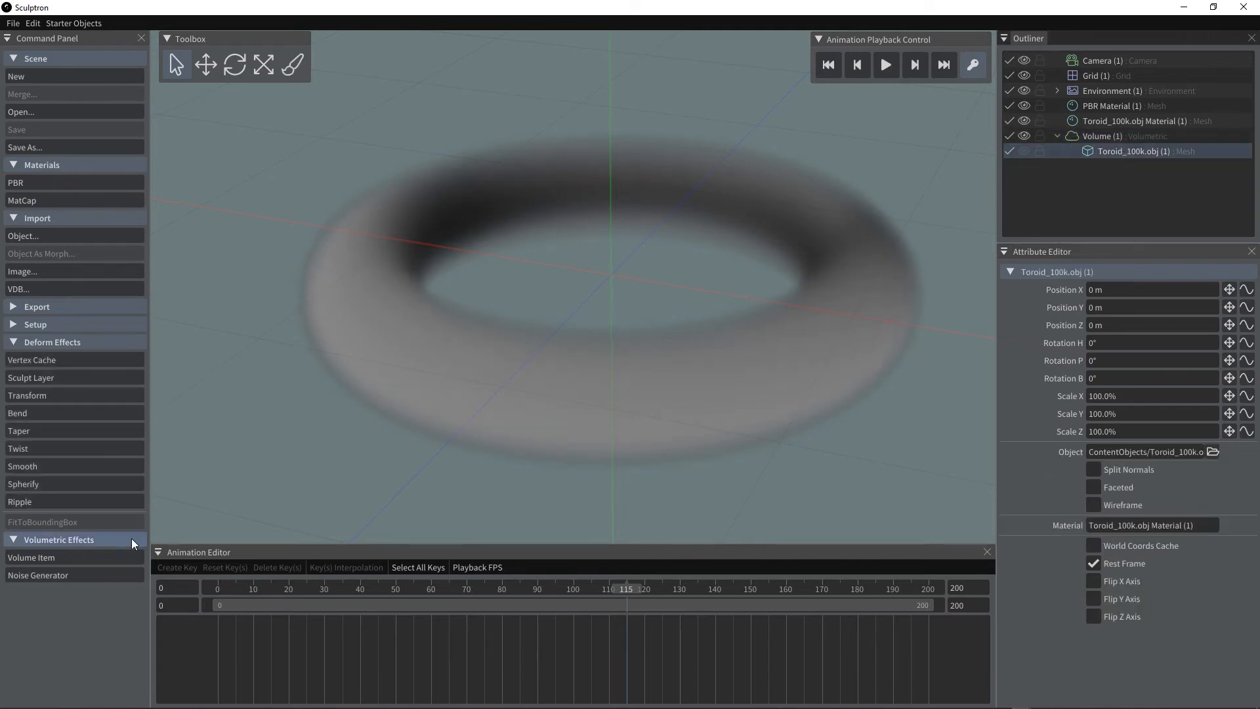
left_click(36, 380)
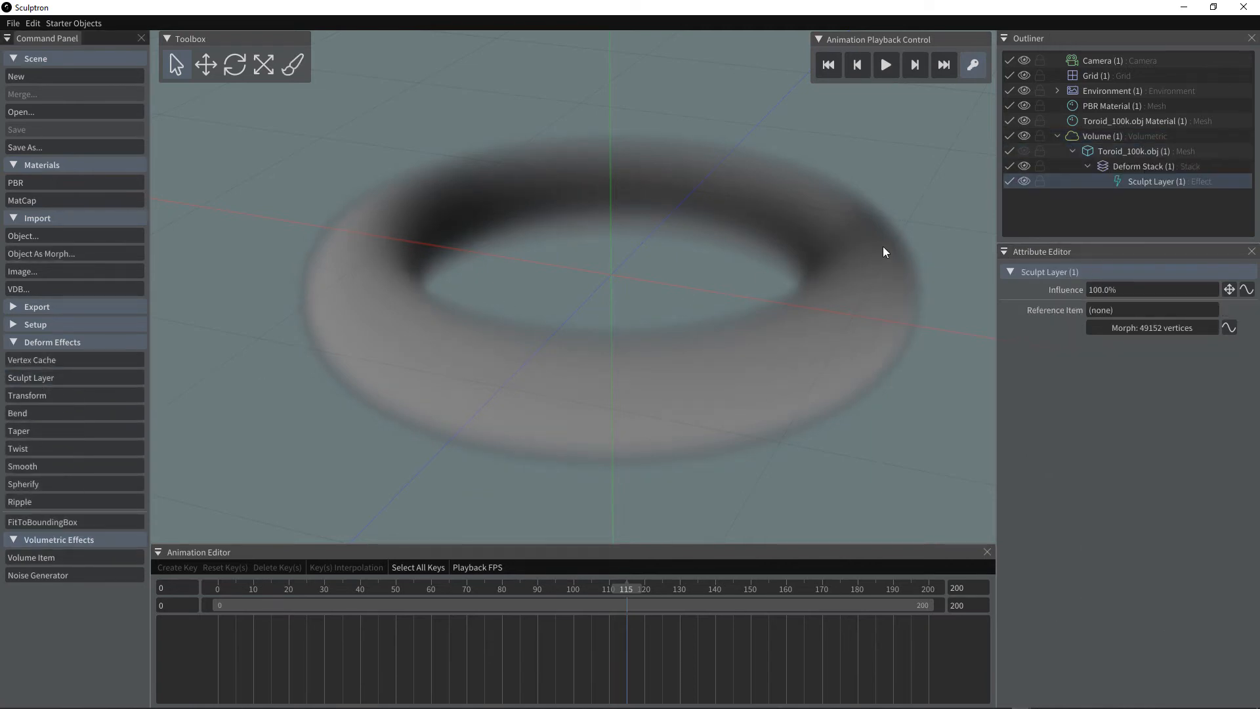
left_click_drag(591, 371, 620, 388, "alt")
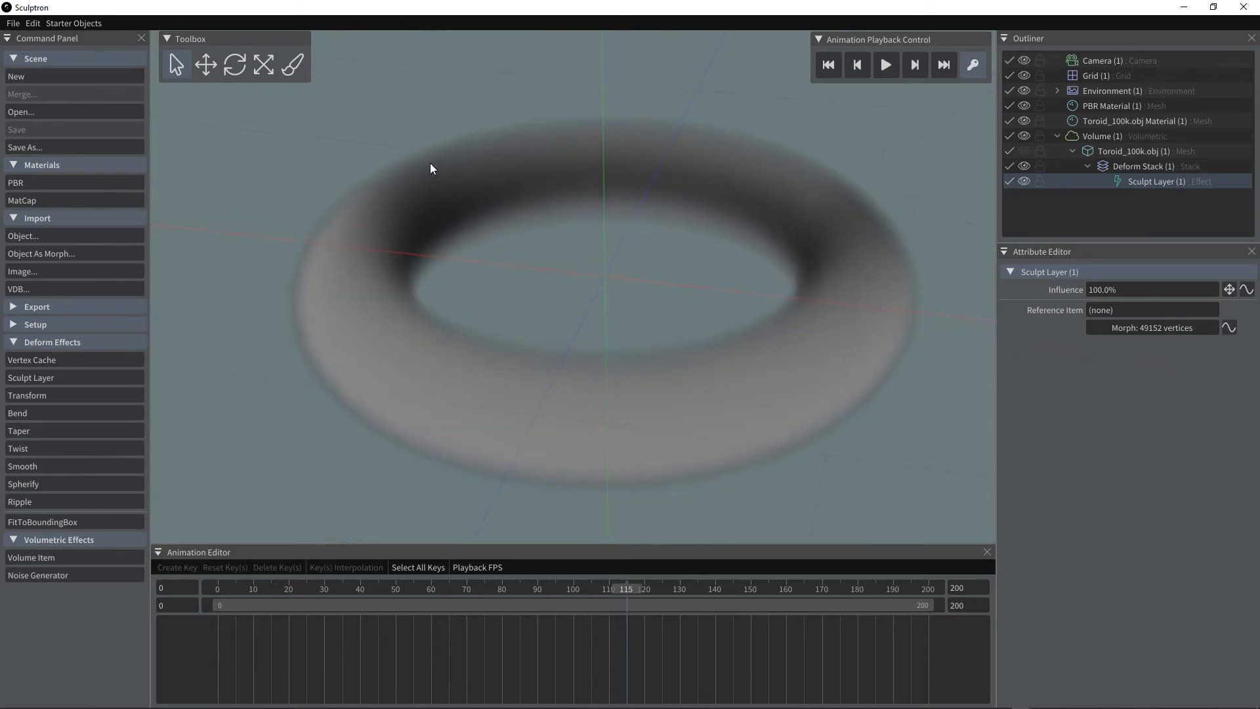
left_click(293, 63)
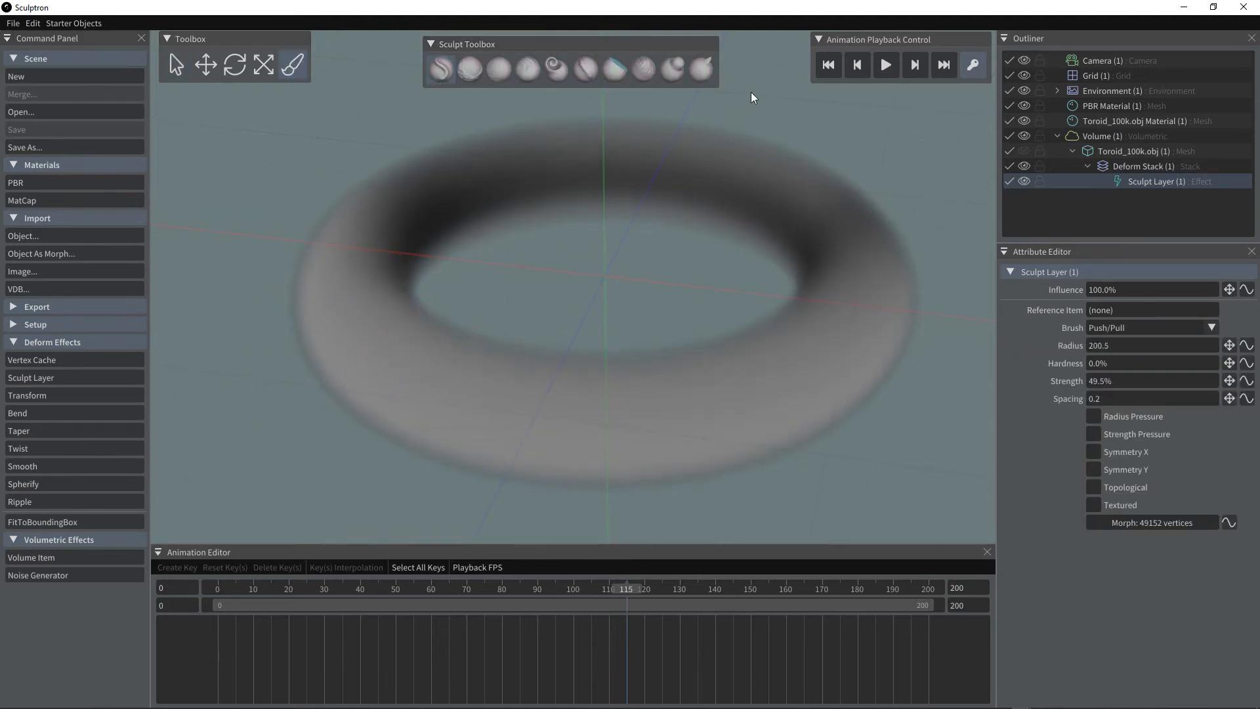
left_click(701, 68)
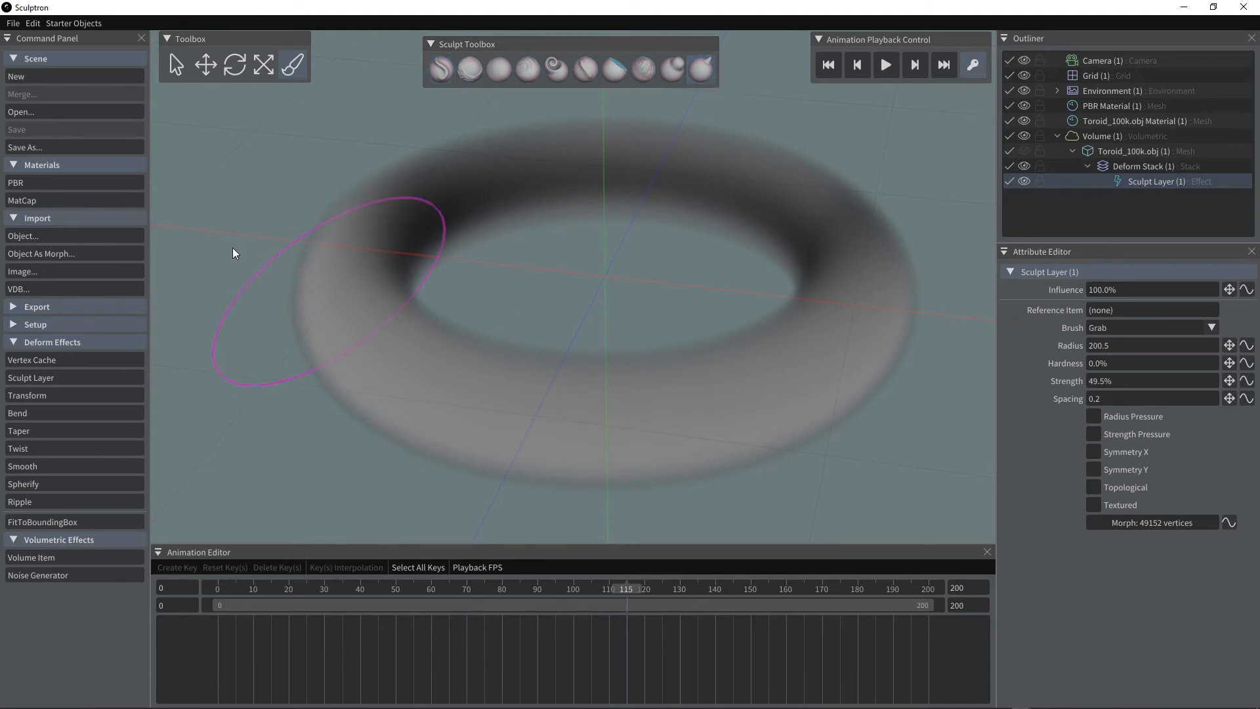
Pull the toroid's two opposite sides outward into points with the Grab brush, and set the Volume item's Resolution to 10
left_click_drag(232, 247, 218, 247)
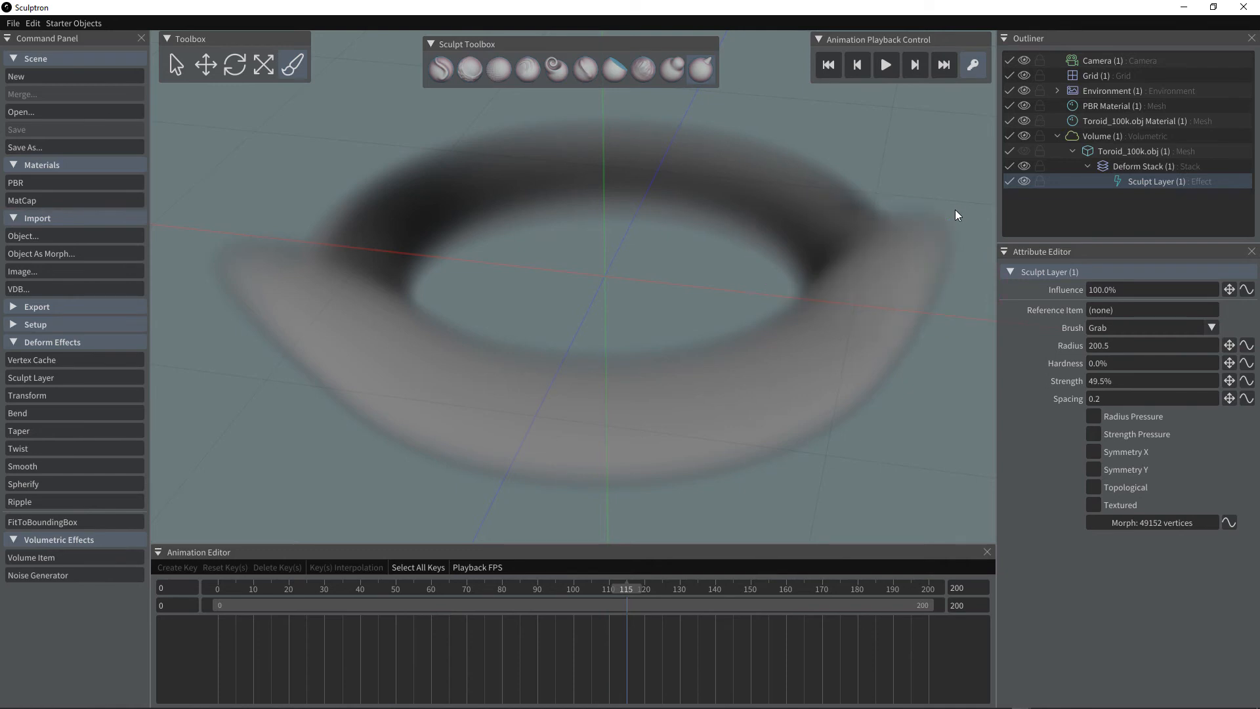
left_click(1098, 135)
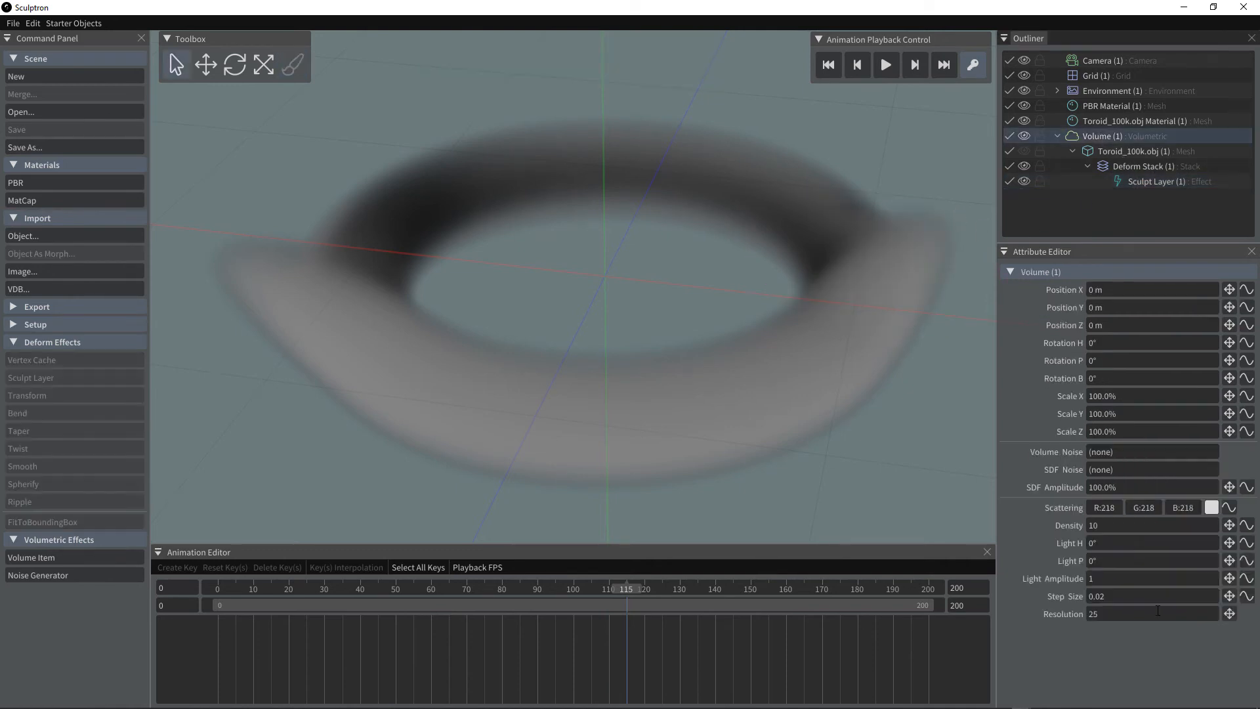
key("BackSpace")
key("BackSpace")
type("10")
key("Return")
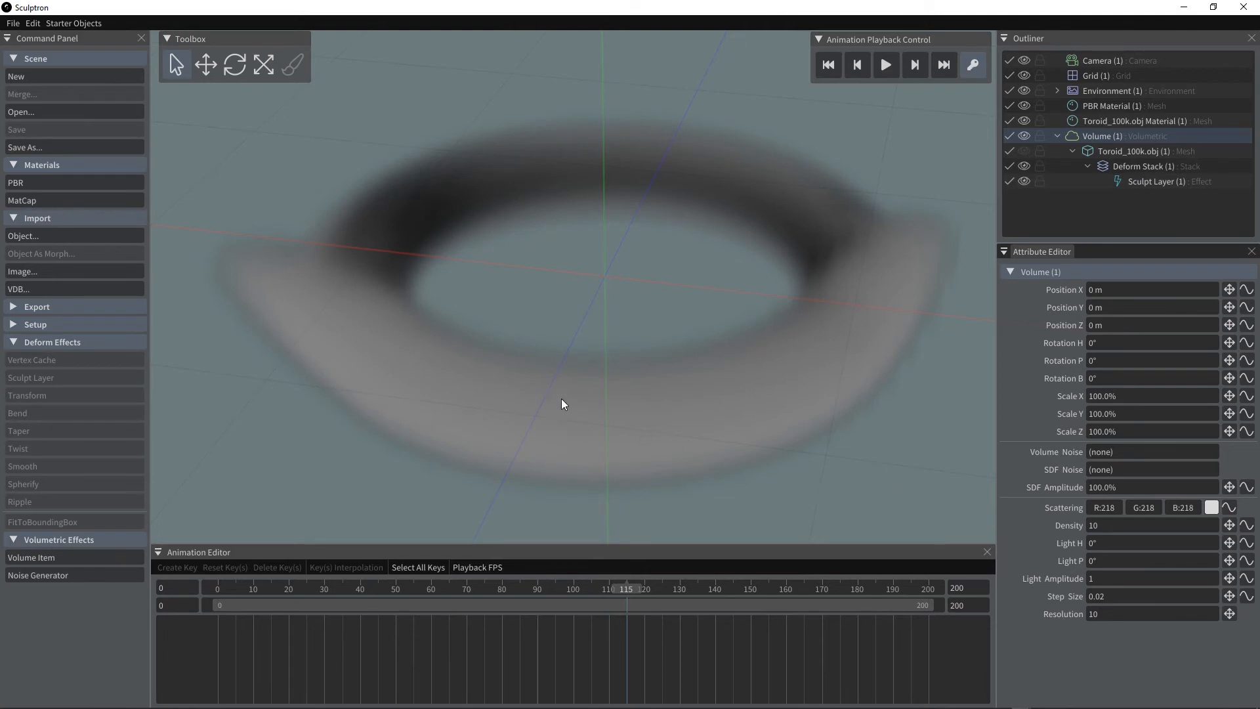
Resume sculpting on the Sculpt Layer and grab the near and far edges of the ring, stretching corners outward and parts of its inner rim inward
middle_click_drag(561, 399, 830, 365)
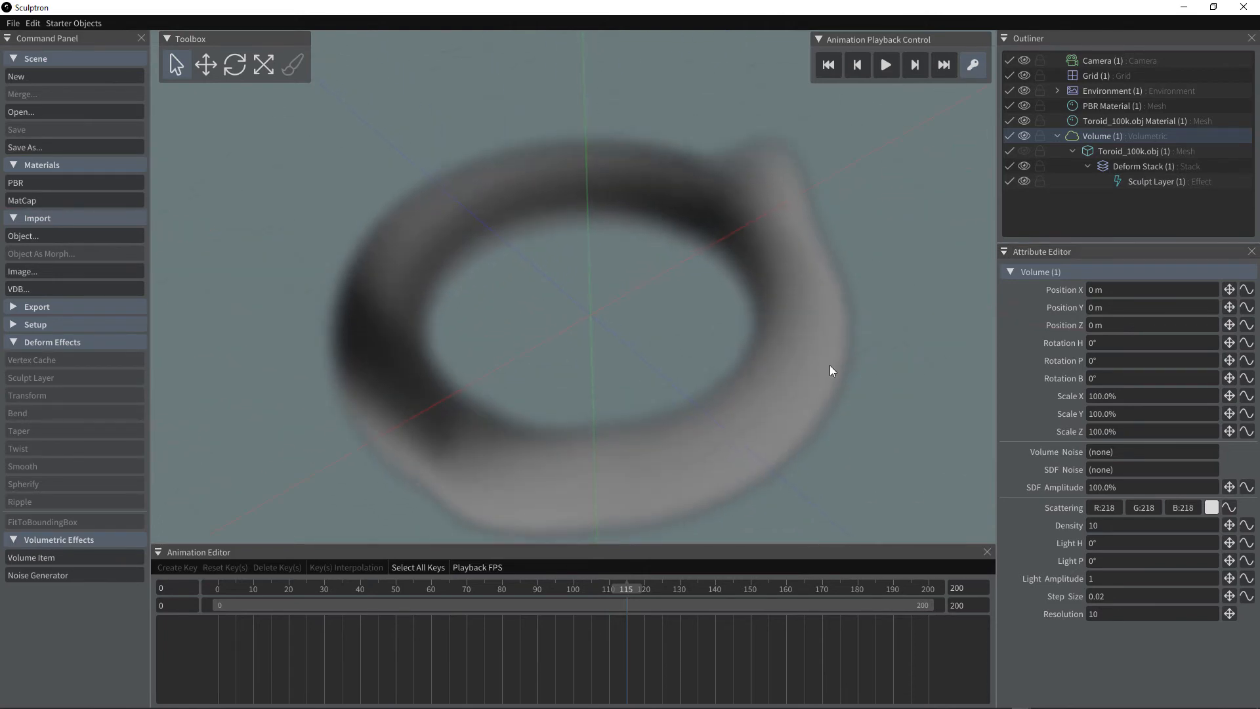
left_click(1148, 184)
left_click(292, 65)
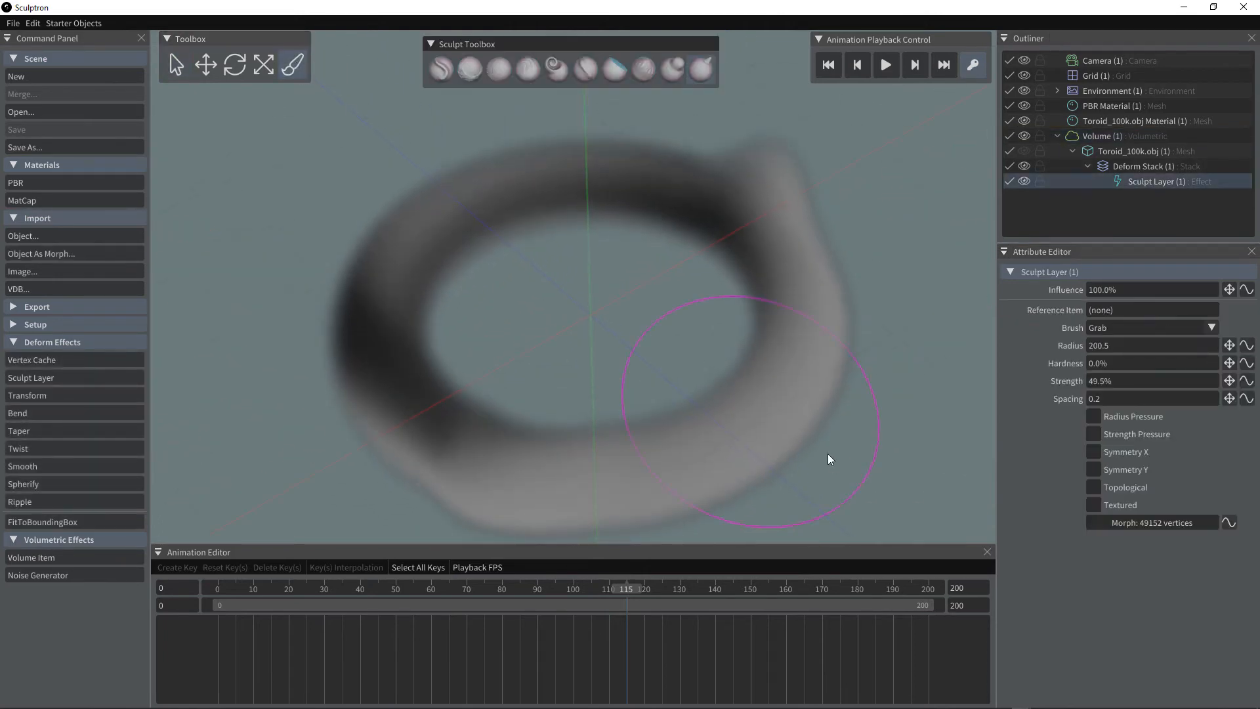
left_click_drag(921, 455, 923, 456)
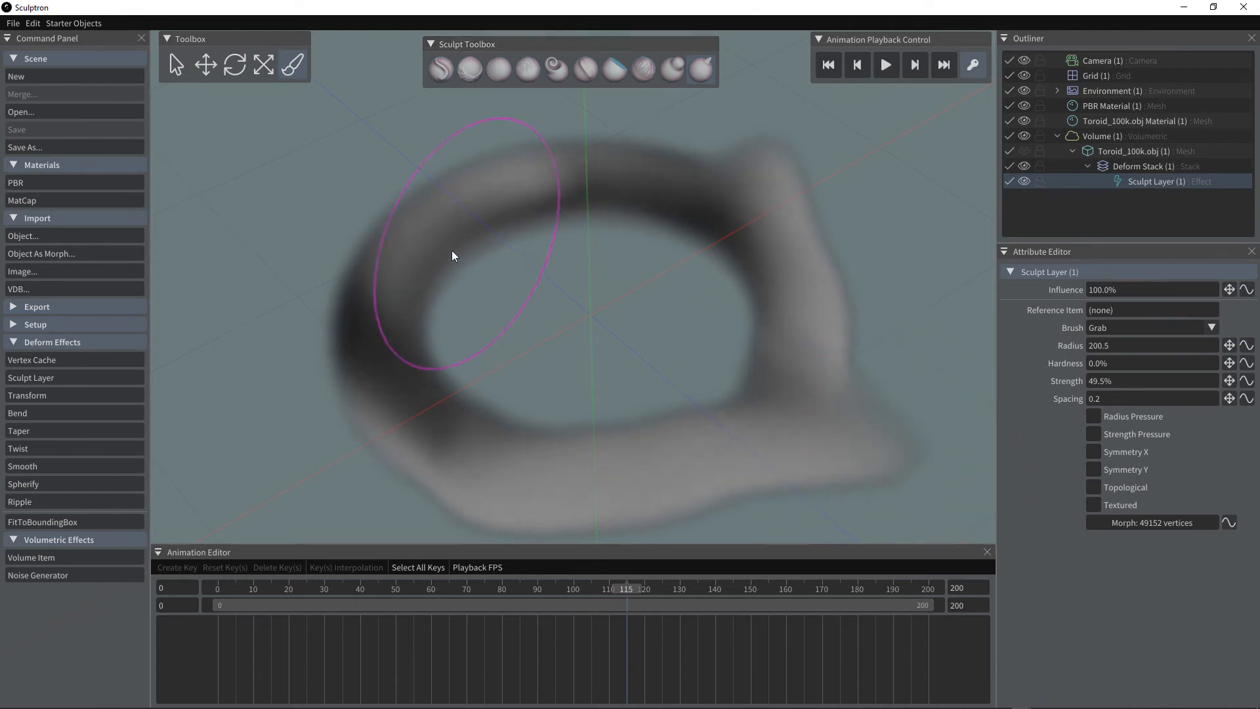
left_click_drag(391, 241, 238, 221)
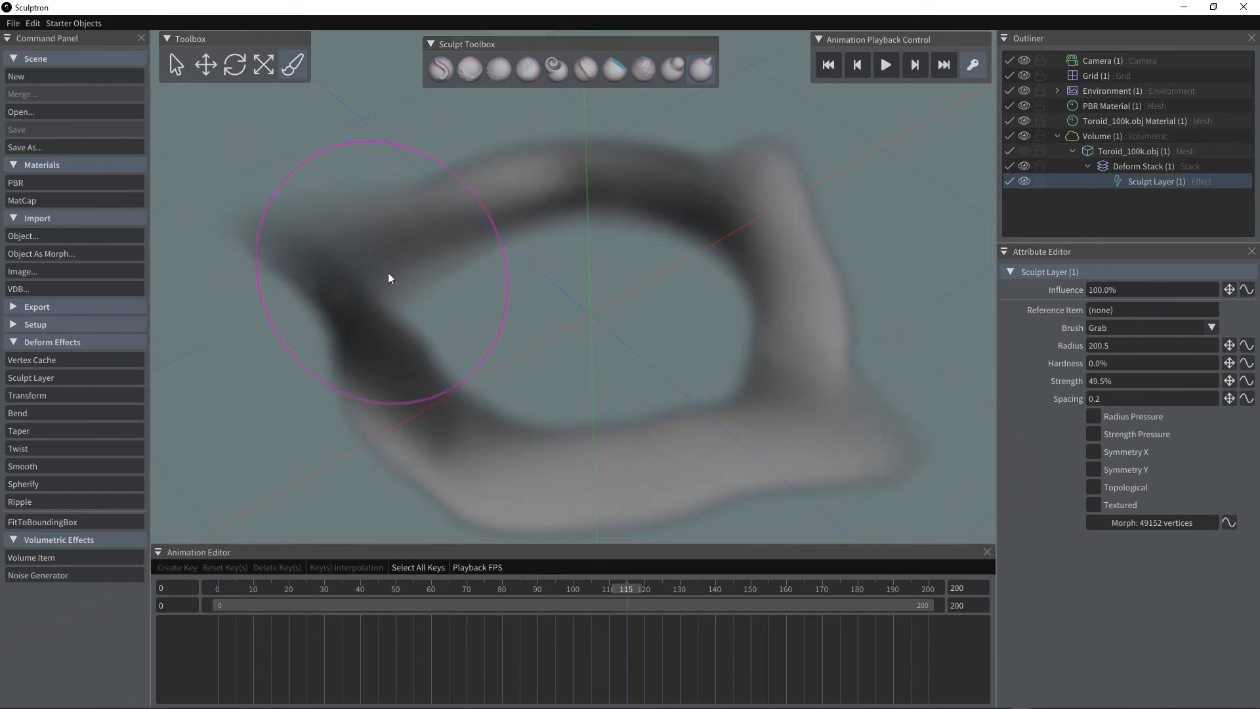
left_click_drag(502, 294, 557, 305)
mouse_move(639, 210)
left_mouse_down()
mouse_move(619, 278)
mouse_move(635, 206)
left_mouse_up()
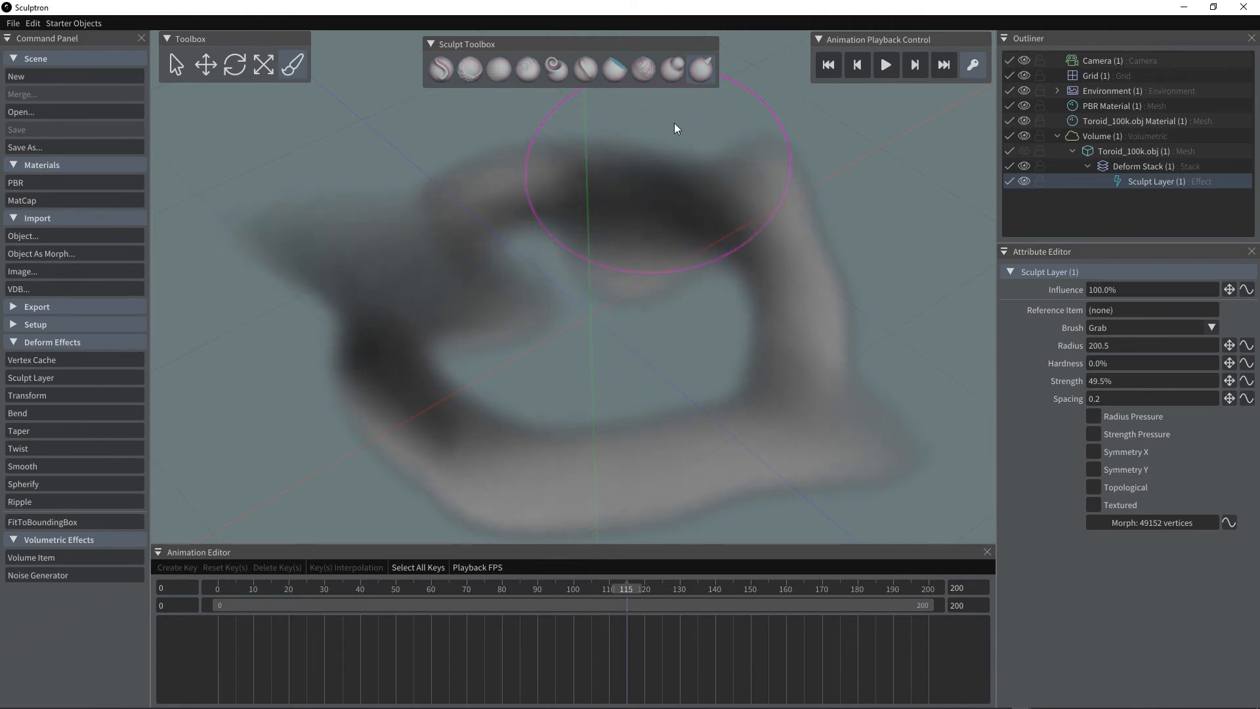
Distort the volumetric ring further from several angles with the Grab brush, pulling its near and side sections into irregular lobes
mouse_move(699, 396)
left_mouse_down("alt")
mouse_move(542, 343)
mouse_move(530, 326)
left_mouse_up("alt")
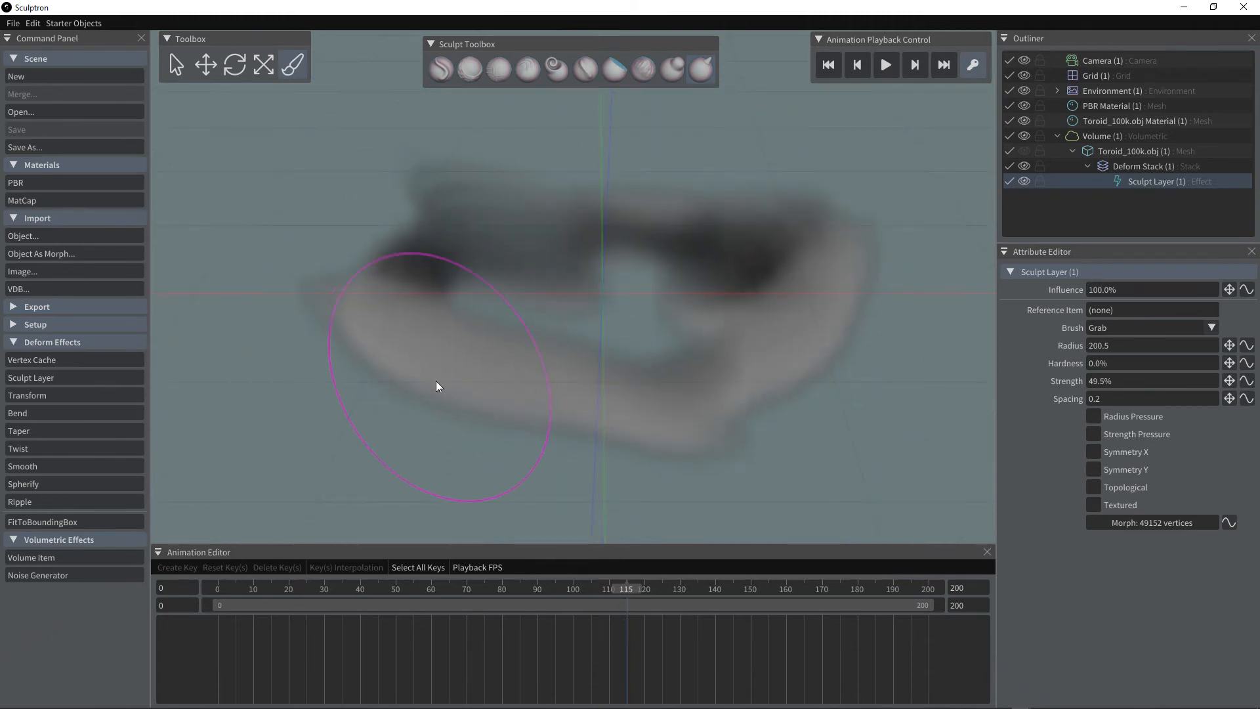
left_click_drag(387, 442, 513, 350)
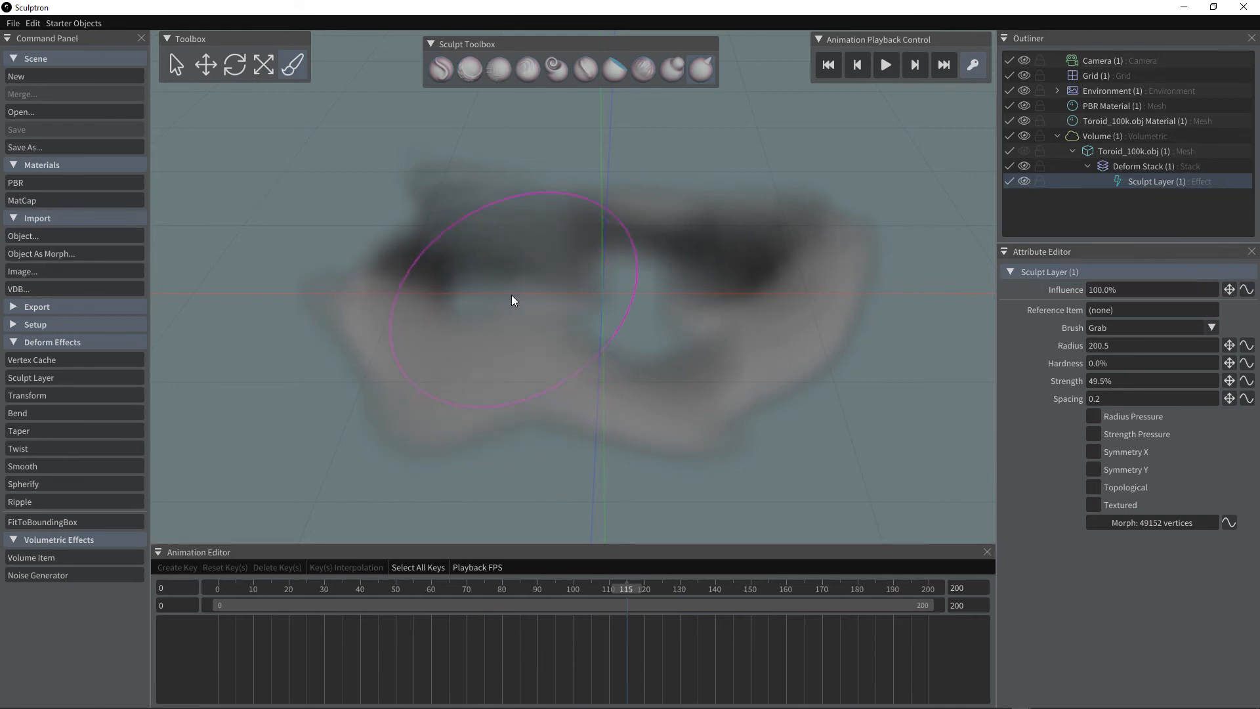
left_click_drag(511, 294, 663, 399, "alt")
left_click_drag(829, 412, 915, 439)
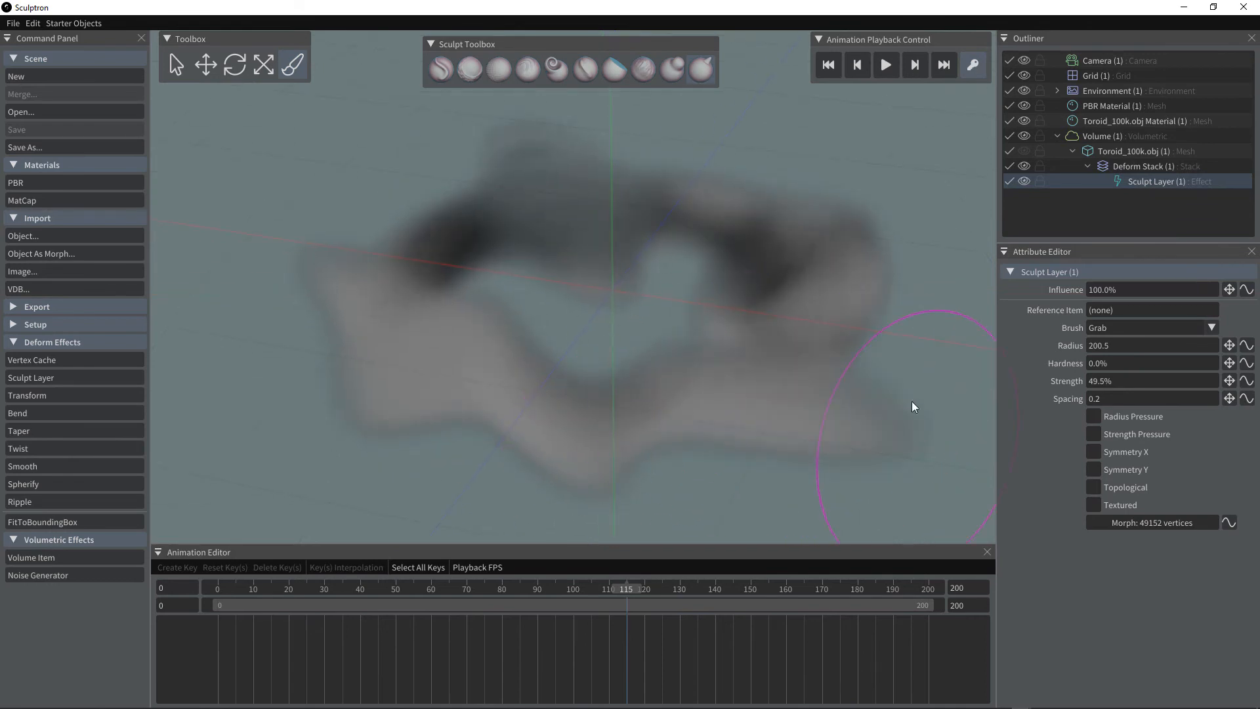
mouse_move(880, 284)
left_mouse_down()
mouse_move(955, 274)
mouse_move(690, 420)
left_mouse_up()
mouse_move(653, 352)
left_mouse_down("alt")
mouse_move(551, 333)
mouse_move(683, 374)
left_mouse_up("alt")
mouse_move(919, 490)
left_mouse_down("alt")
mouse_move(718, 401)
mouse_move(520, 365)
left_mouse_up("alt")
left_click_drag(365, 441, 748, 441, "alt")
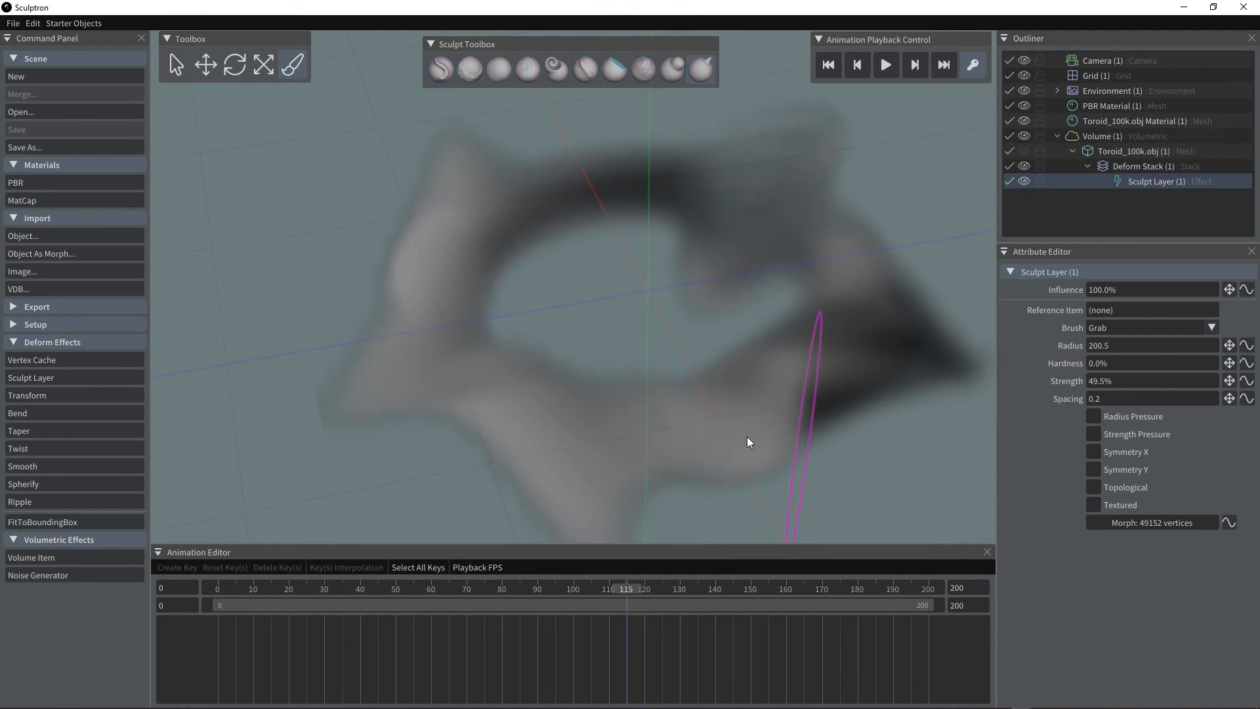
Set the Volume item's Resolution to 50
left_click(1092, 134)
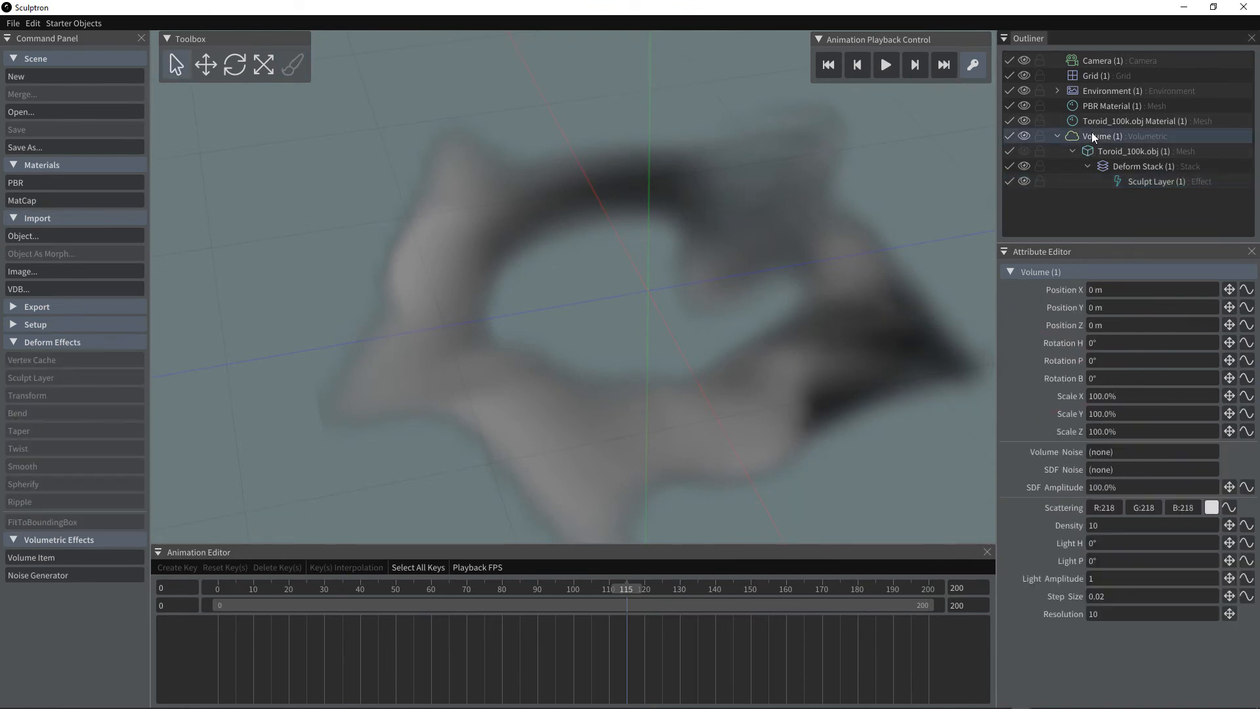
left_click(1108, 611)
key("BackSpace")
key("BackSpace")
type("50")
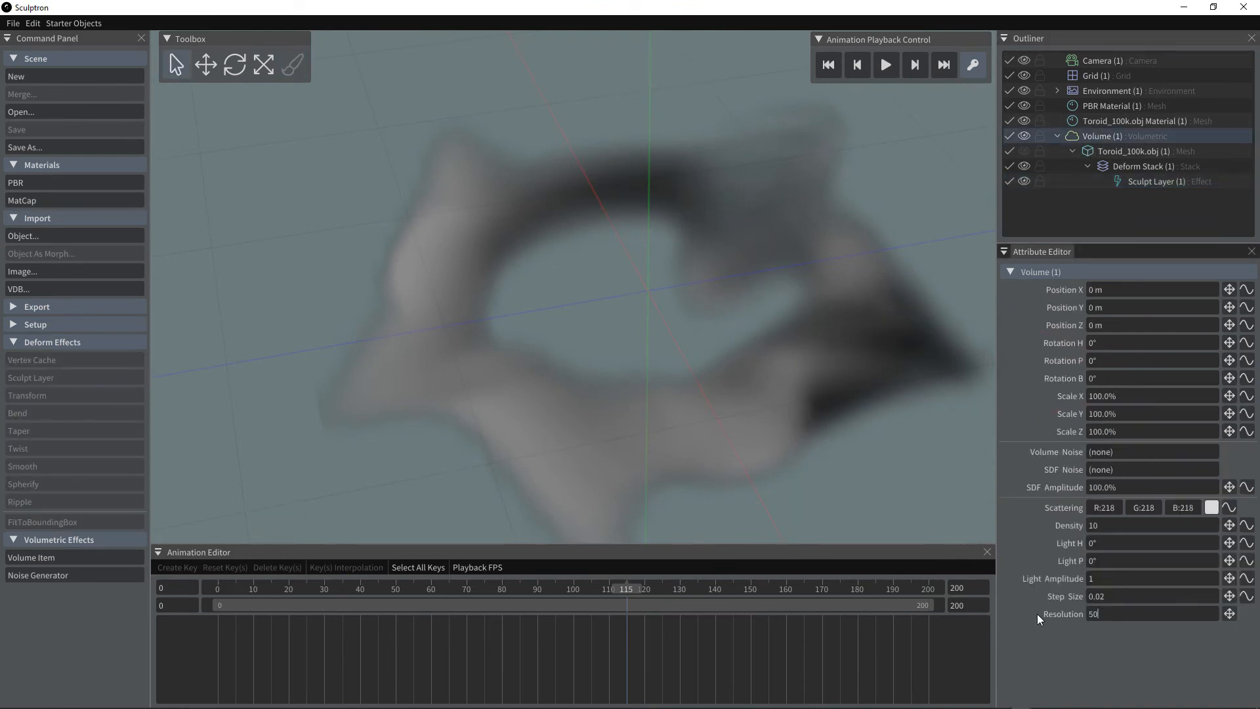
key("Return")
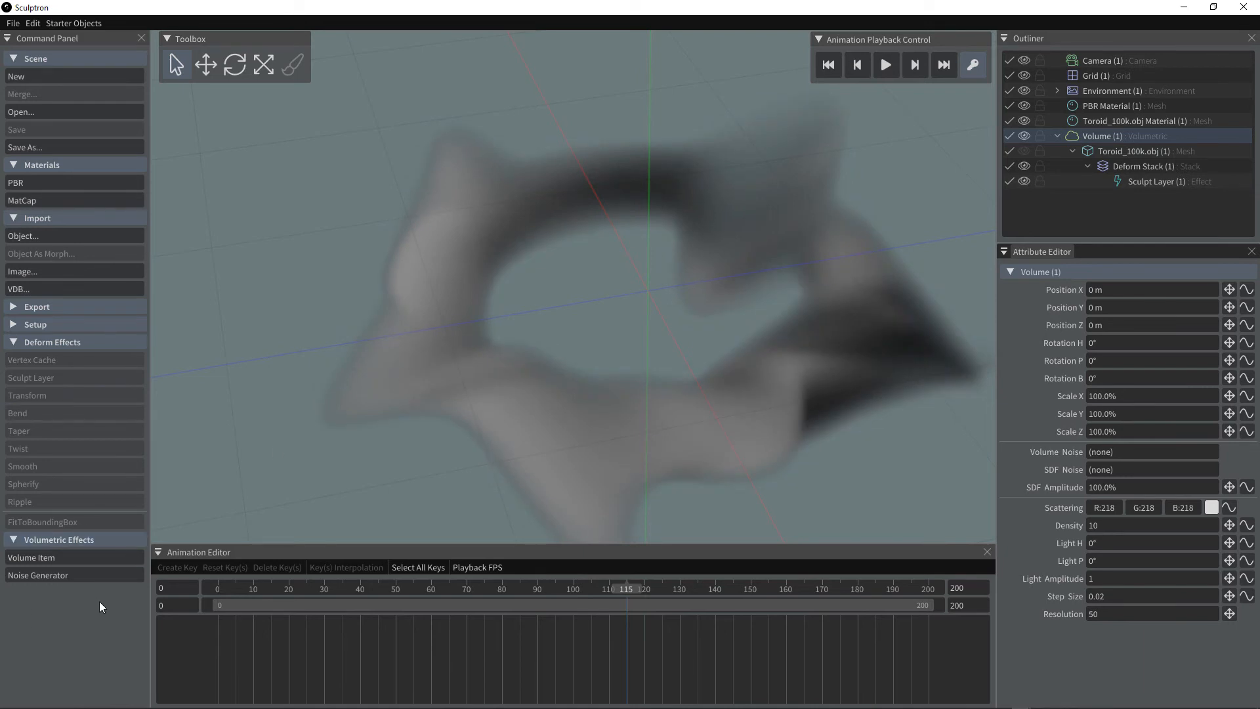
Add a Noise Generator to the scene and assign it as the Volume item's Volume Noise
left_click(75, 574)
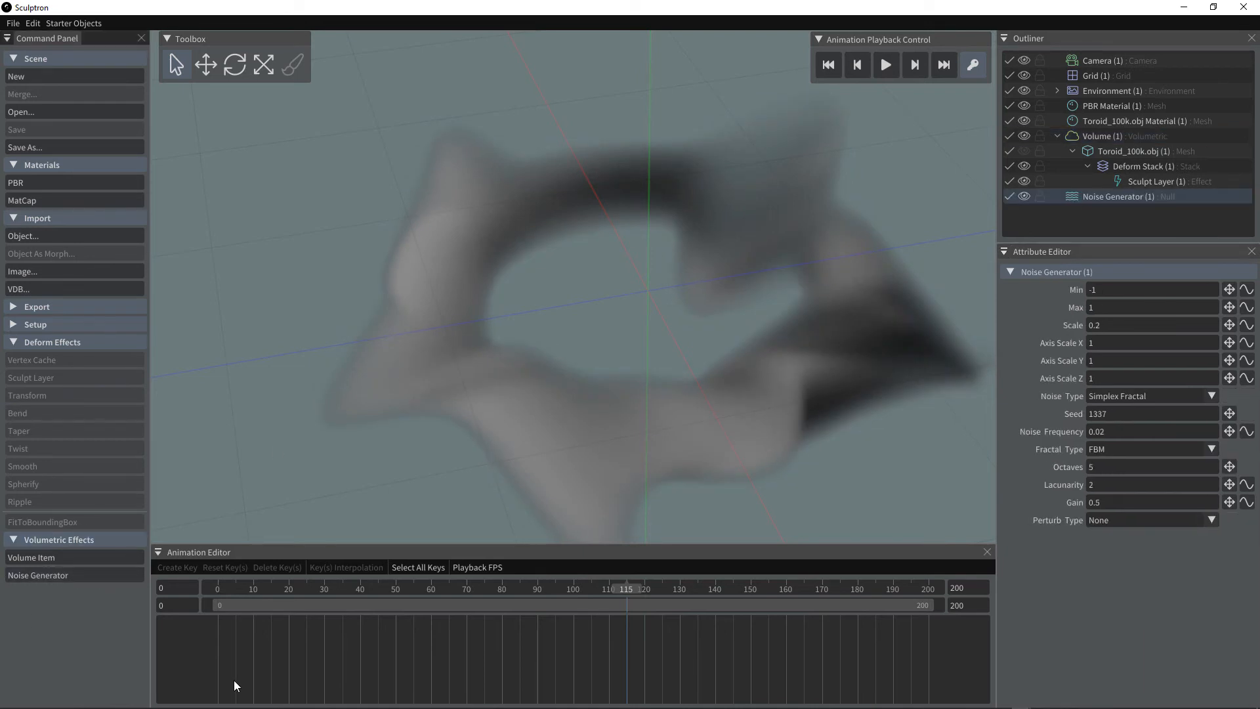
left_click(1111, 136)
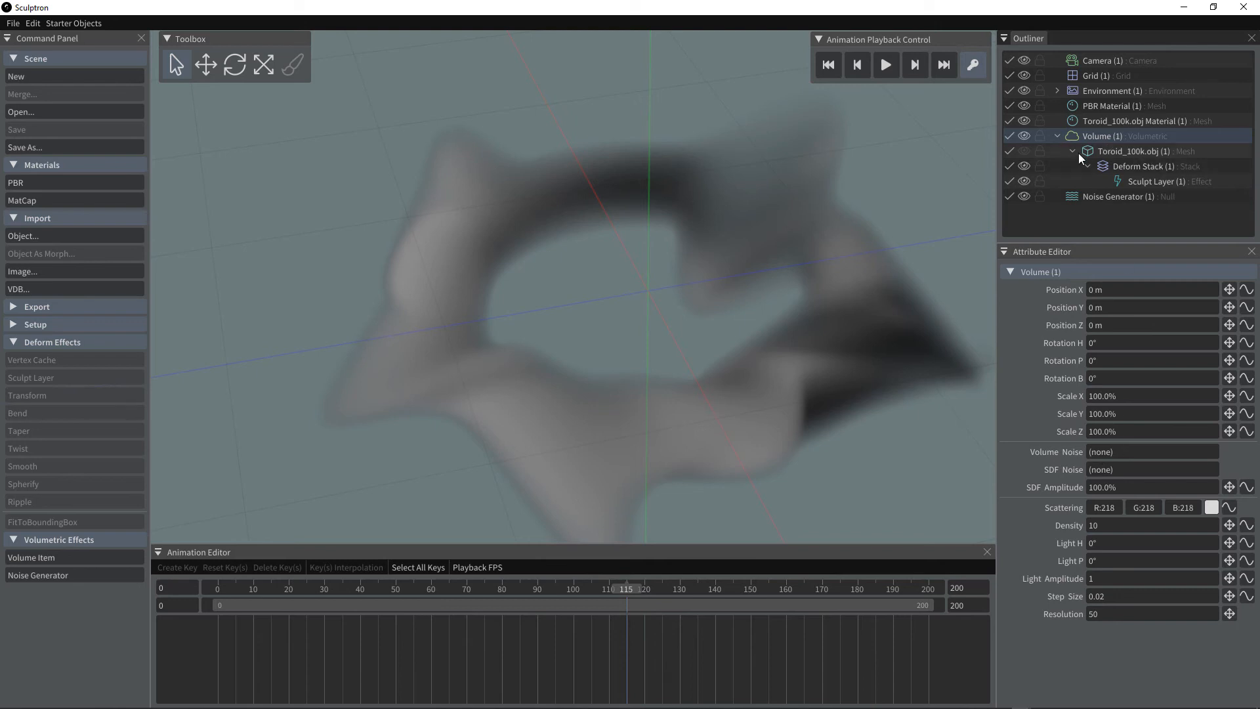
left_click_drag(1078, 200, 1109, 451)
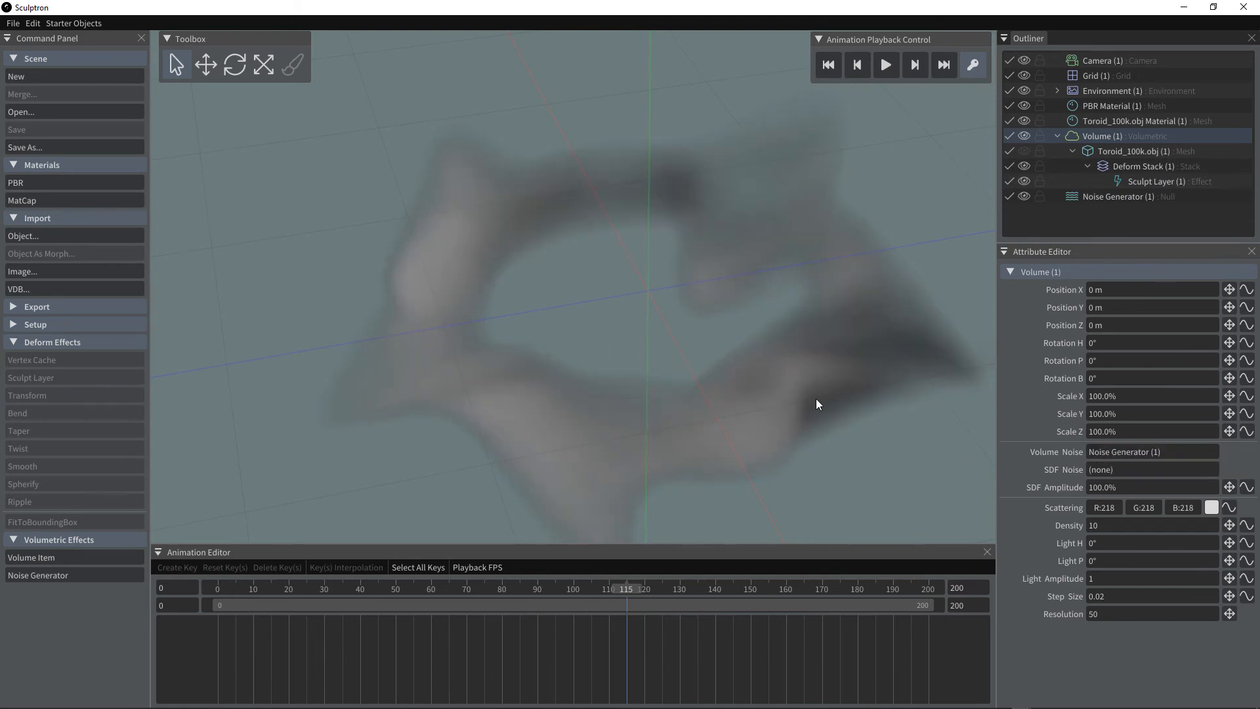
Set the Noise Generator's Min value to 0
left_click(1129, 197)
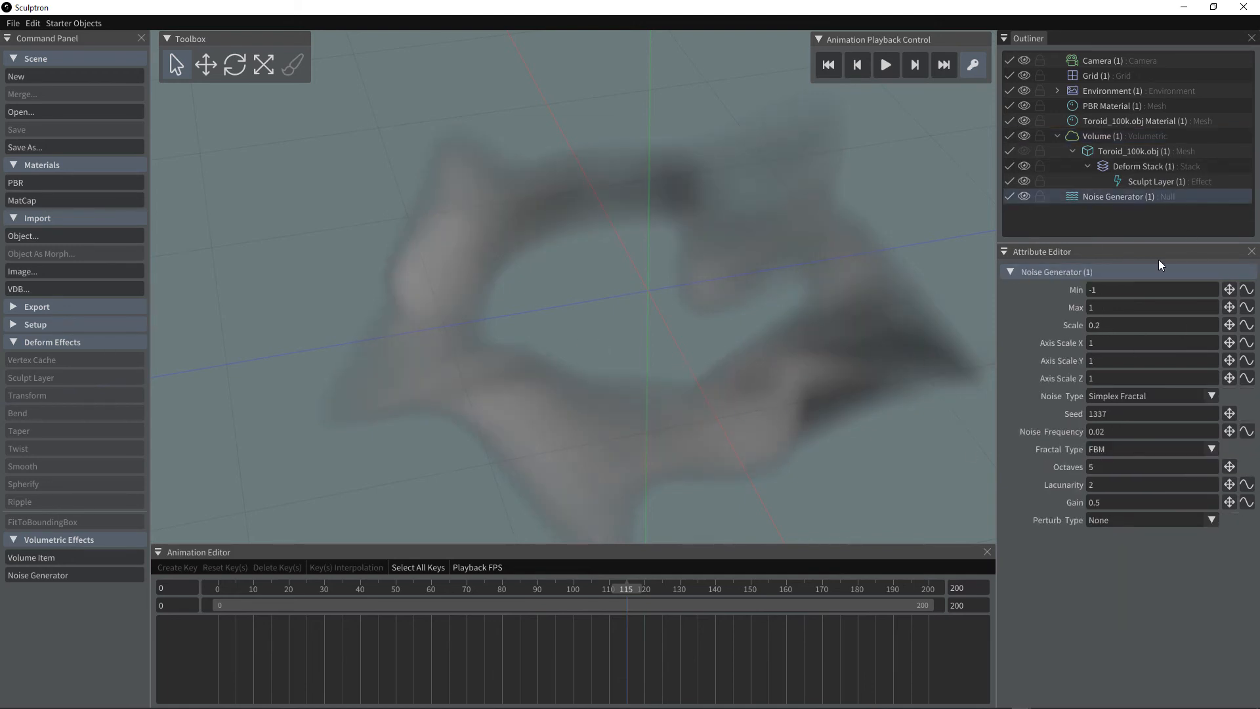
left_click(1106, 291)
key("BackSpace")
key("BackSpace")
type("0")
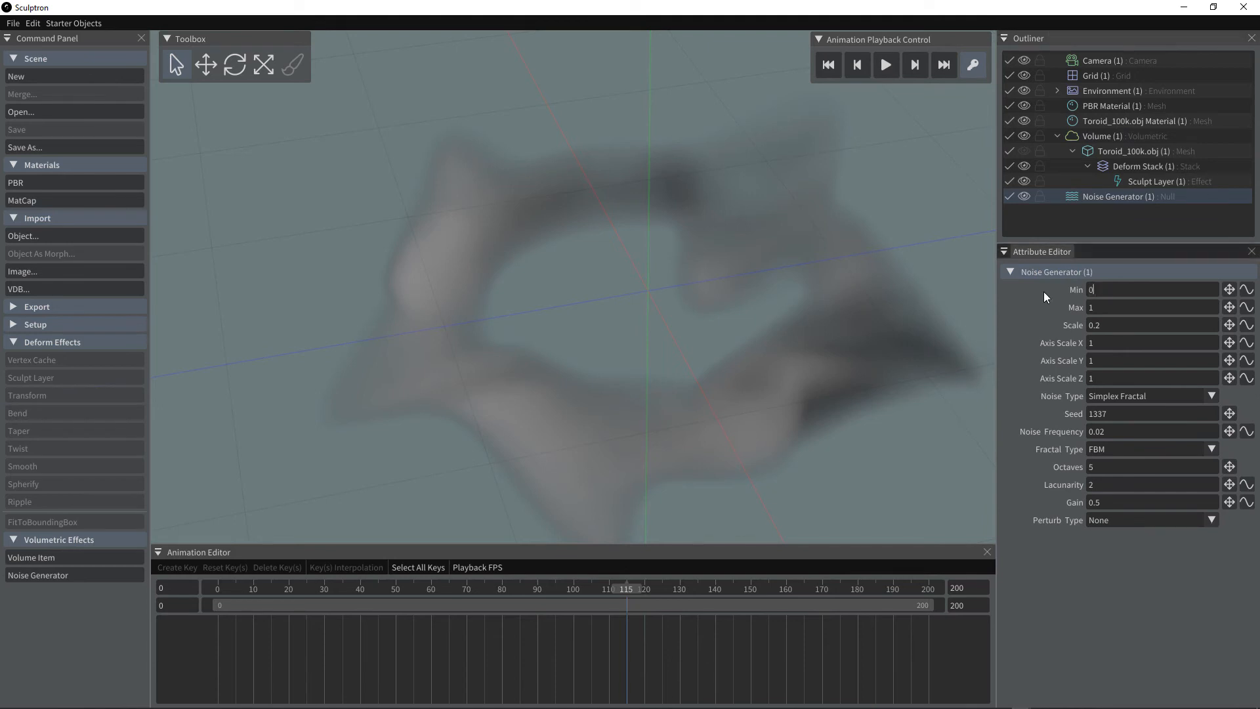
key("Return")
middle_click_drag(656, 435, 662, 410)
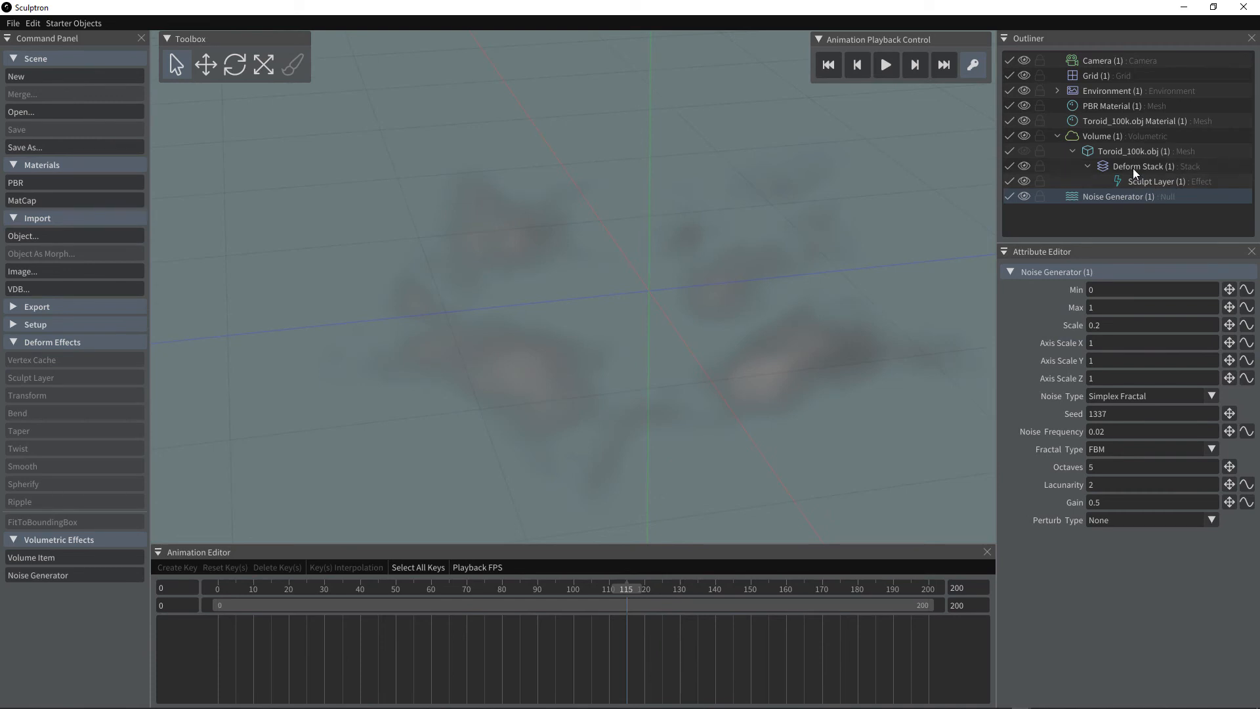
Set the Volume item's Density to 40 and check the cloud from a slightly different angle
left_click(1110, 138)
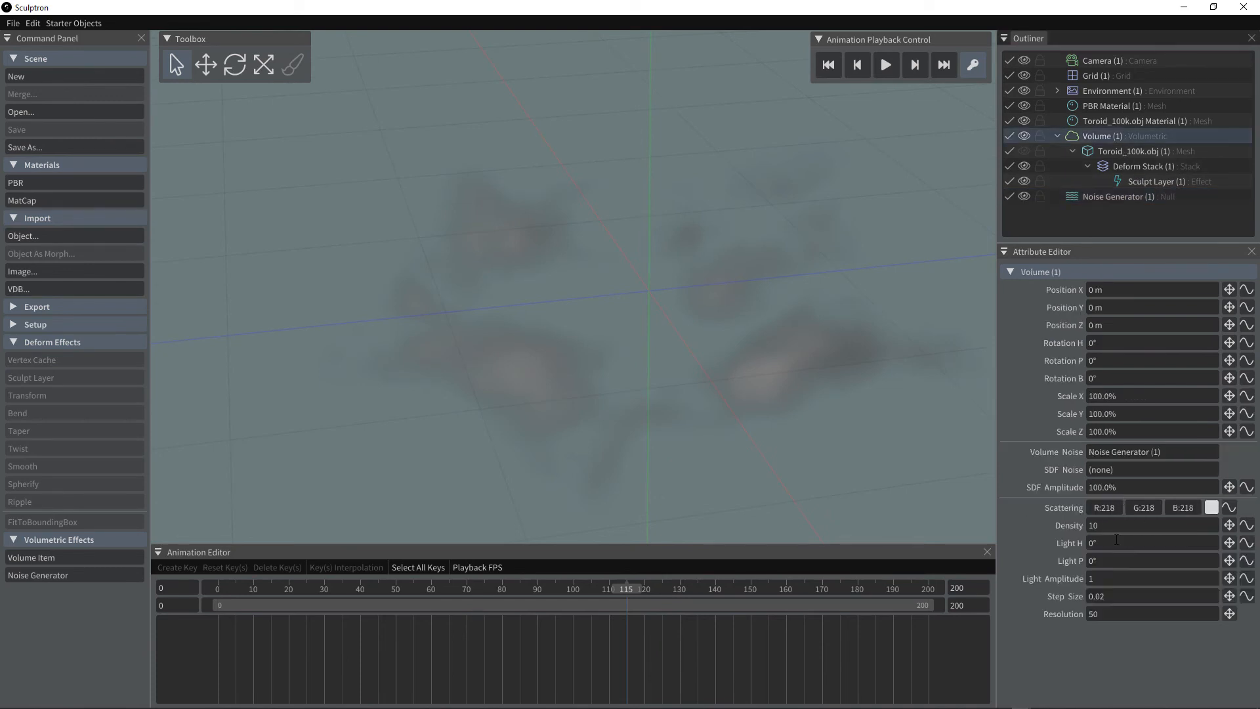
left_click(1115, 530)
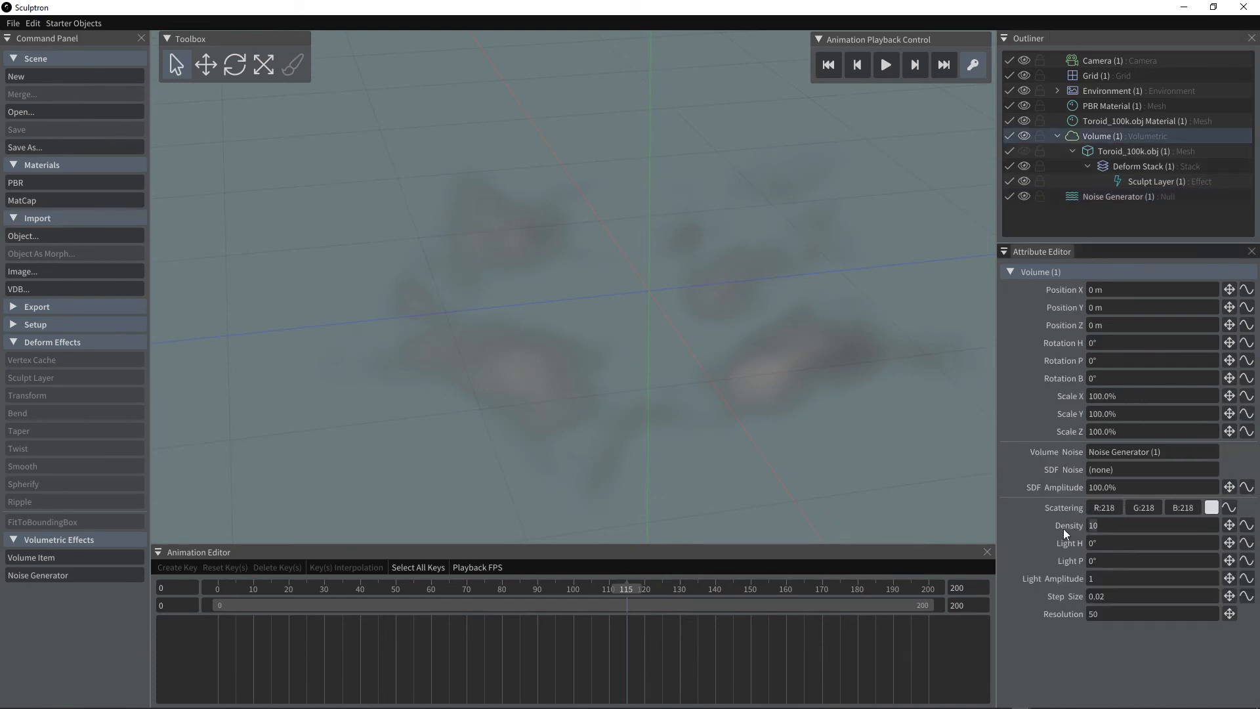
type("40")
key("Return")
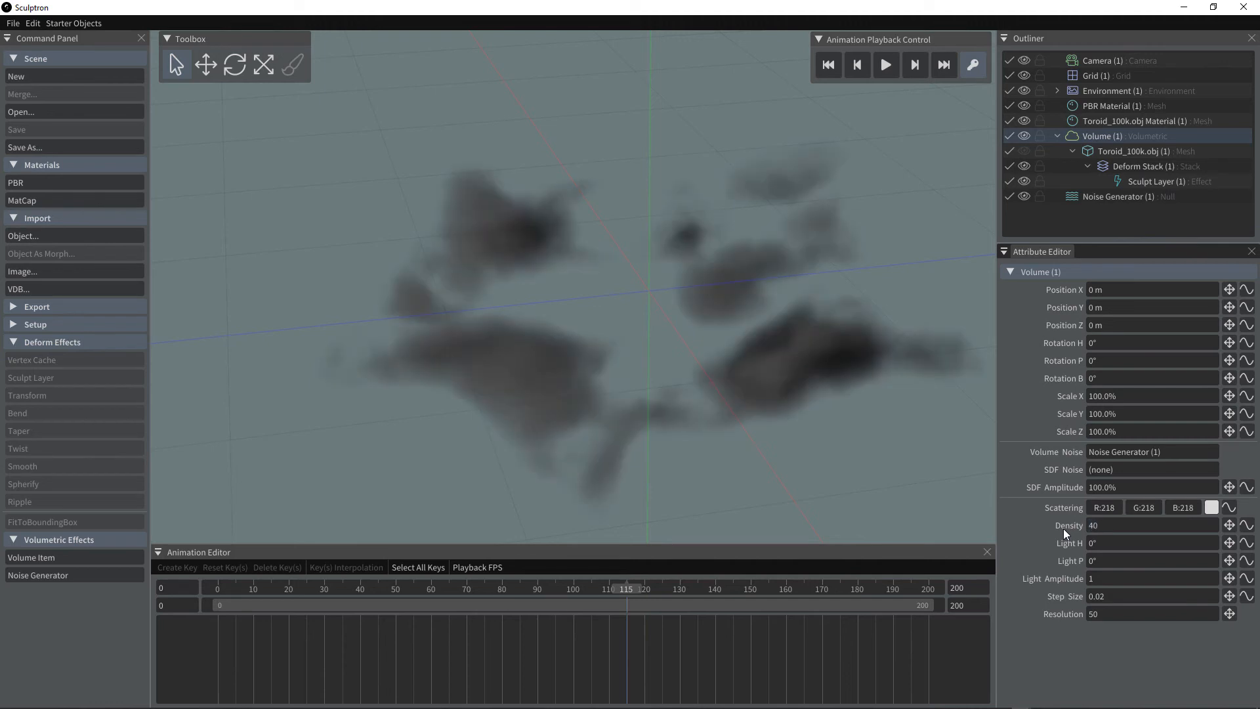
middle_click_drag(640, 372, 671, 379)
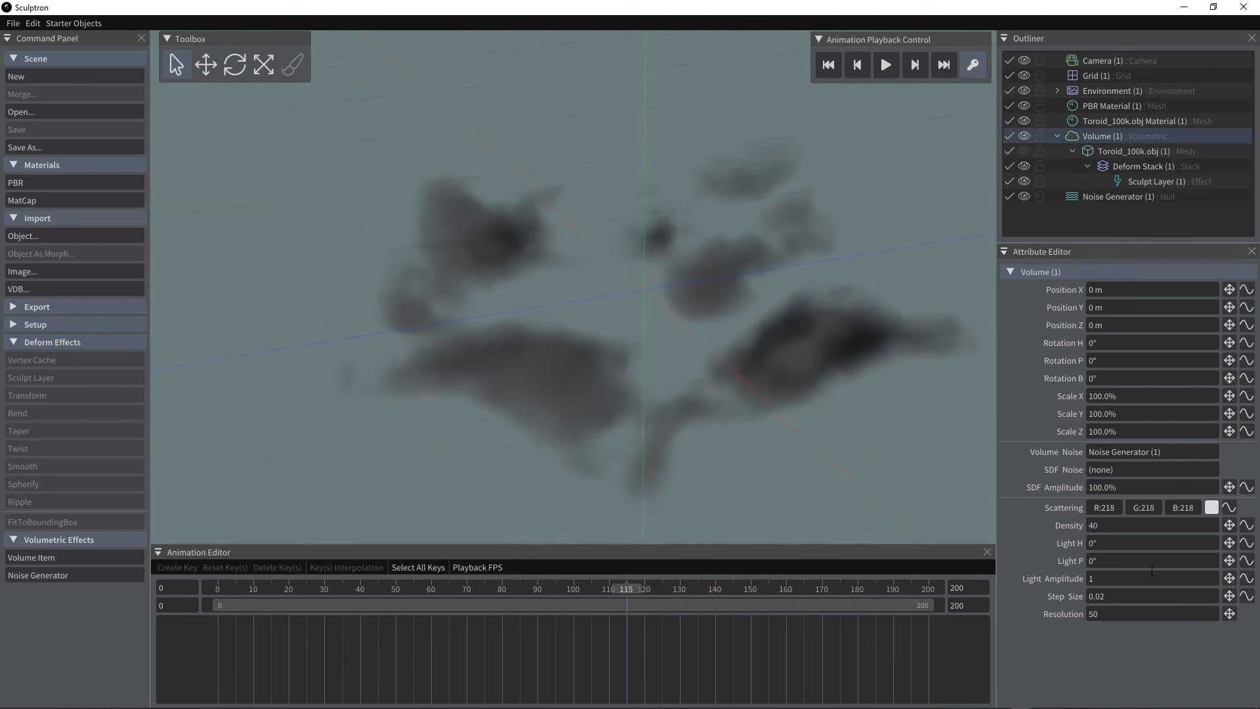
Set the Volume item's Light Amplitude to 4 and inspect the lighting on the cloud
left_click(1103, 580)
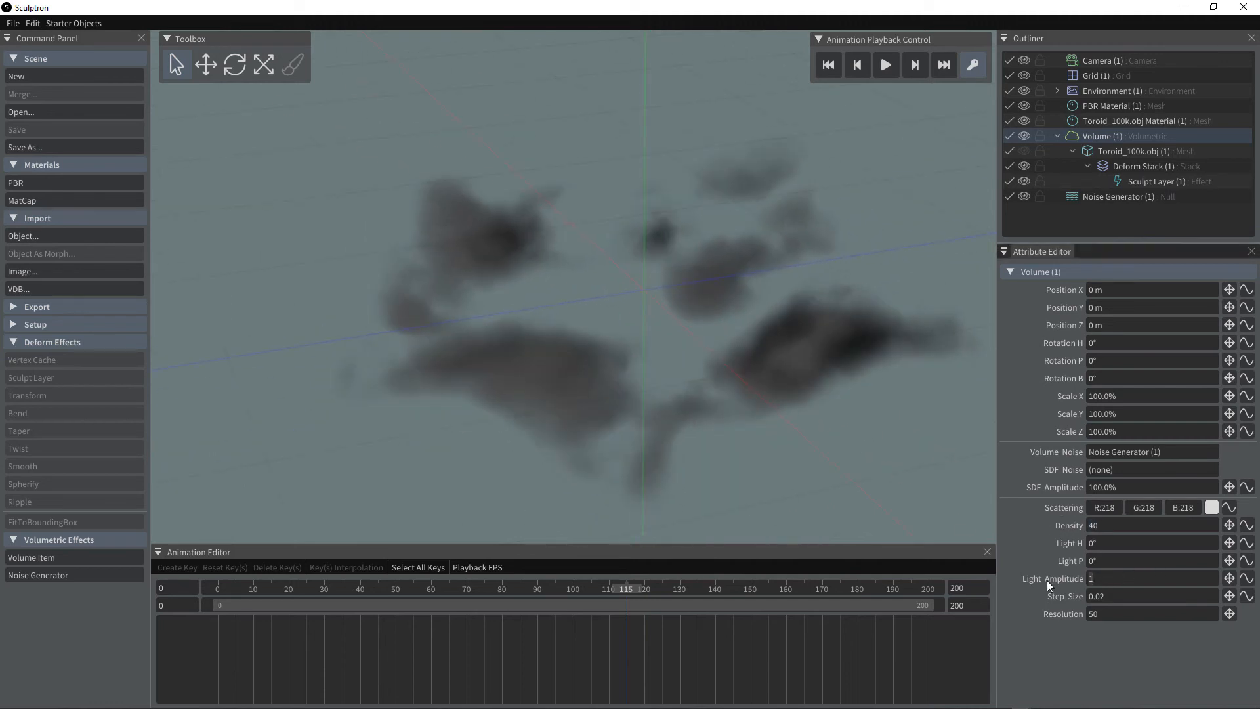
type("4")
key("Return")
middle_click_drag(833, 370, 616, 427)
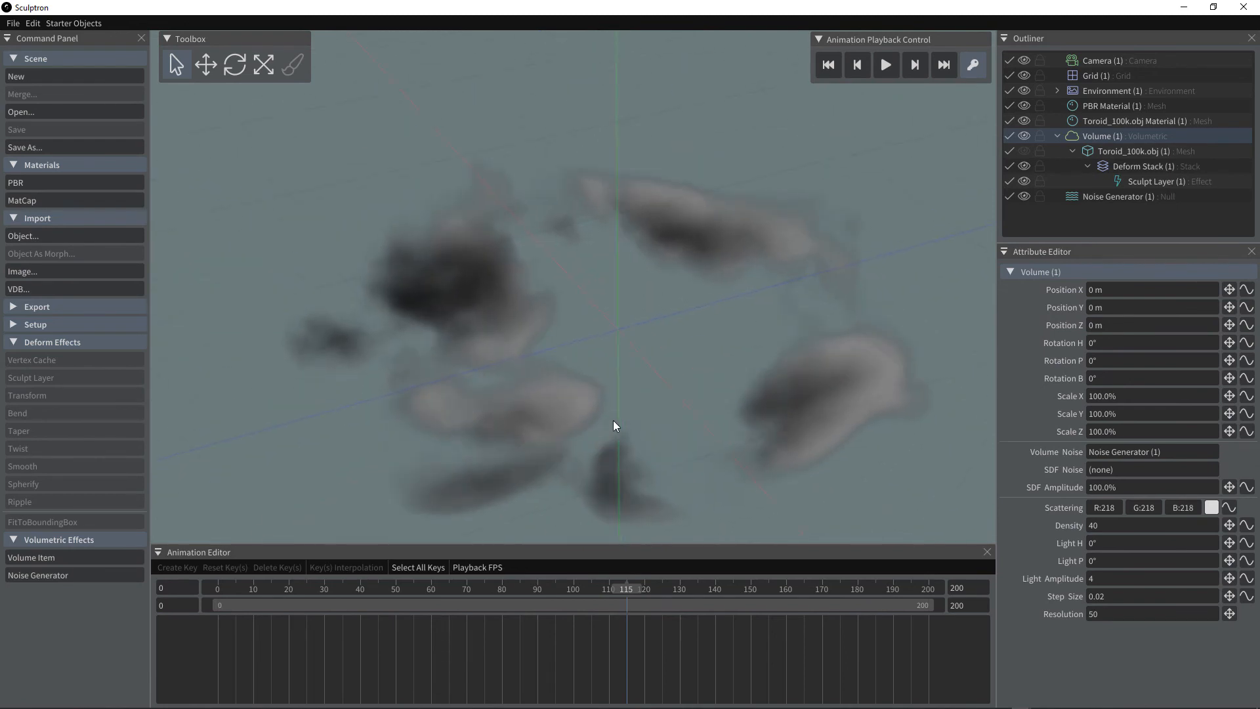
Brighten the volume by setting its Light Amplitude to 6
left_click(1111, 578)
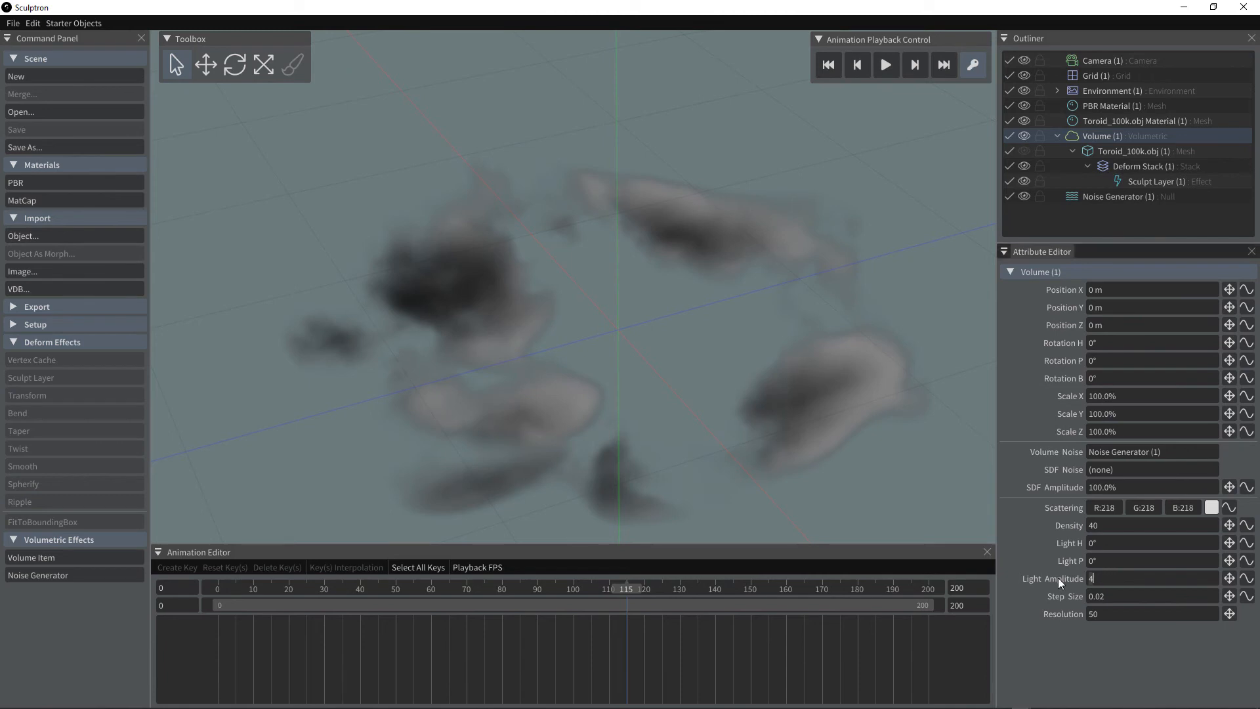
key("BackSpace")
type("6")
key("Return")
left_click_drag(784, 448, 614, 388, "alt")
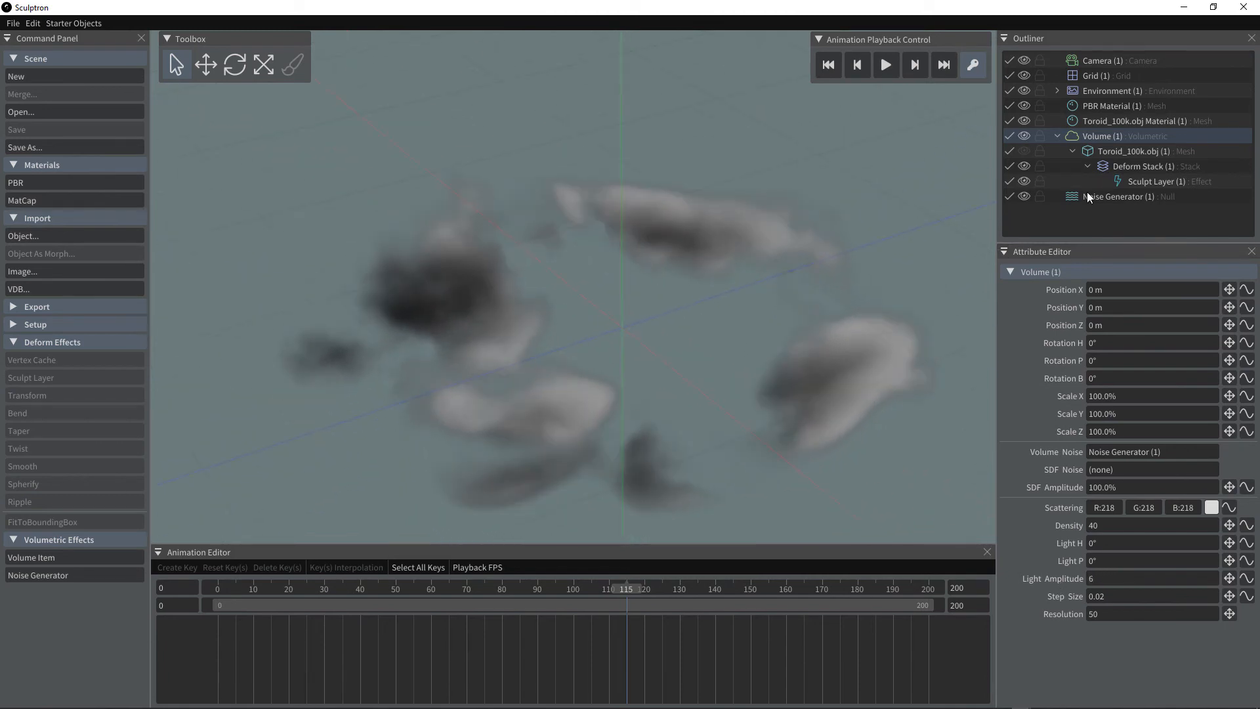
Reduce the Noise Generator's Scale to 0.185
left_click(1107, 197)
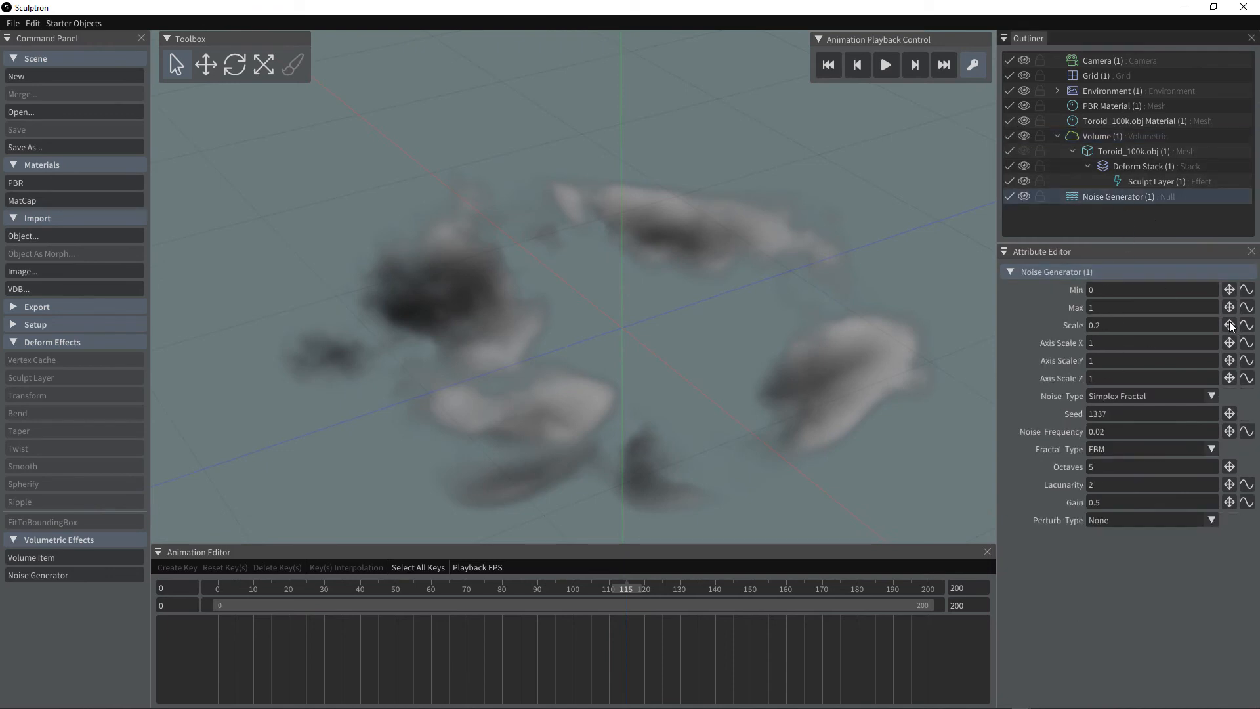
left_click_drag(1229, 326, 1204, 312)
left_click_drag(696, 398, 735, 410, "alt")
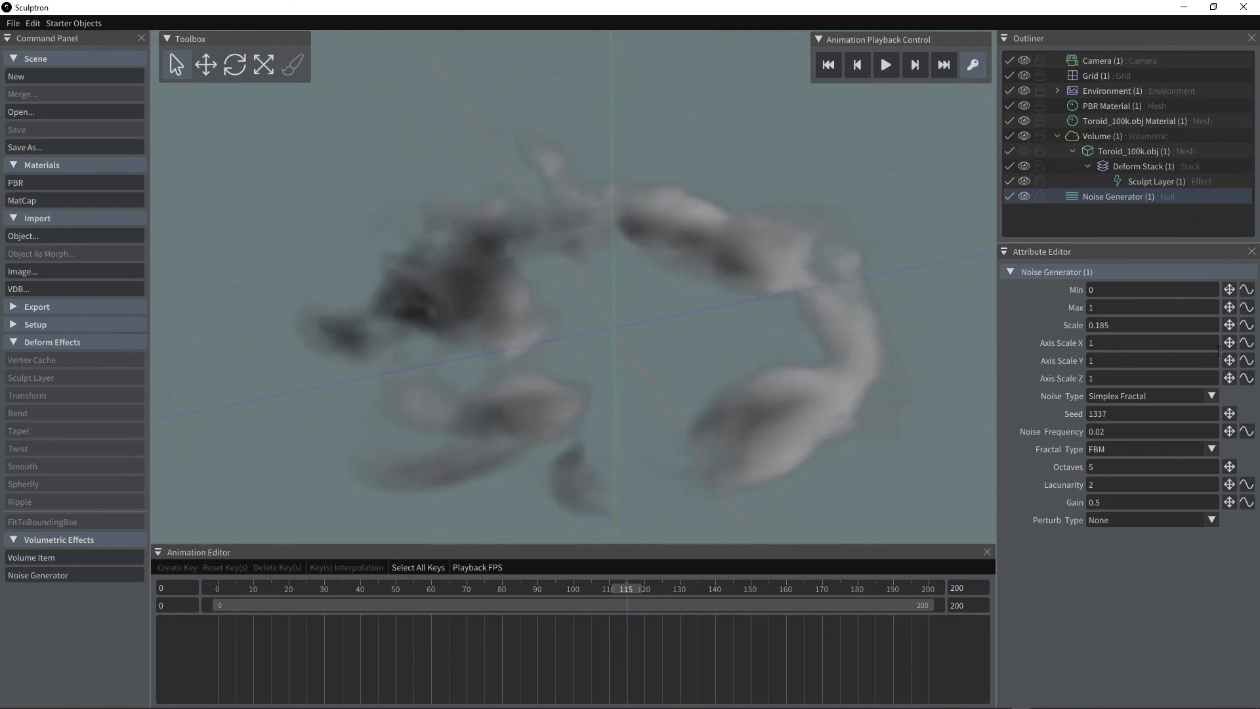
Try a different Axis Scale Y on the Noise Generator and reset it to 1
left_click_drag(1228, 363, 1189, 399)
left_click_drag(1126, 360, 1054, 354)
type("1")
key("Return")
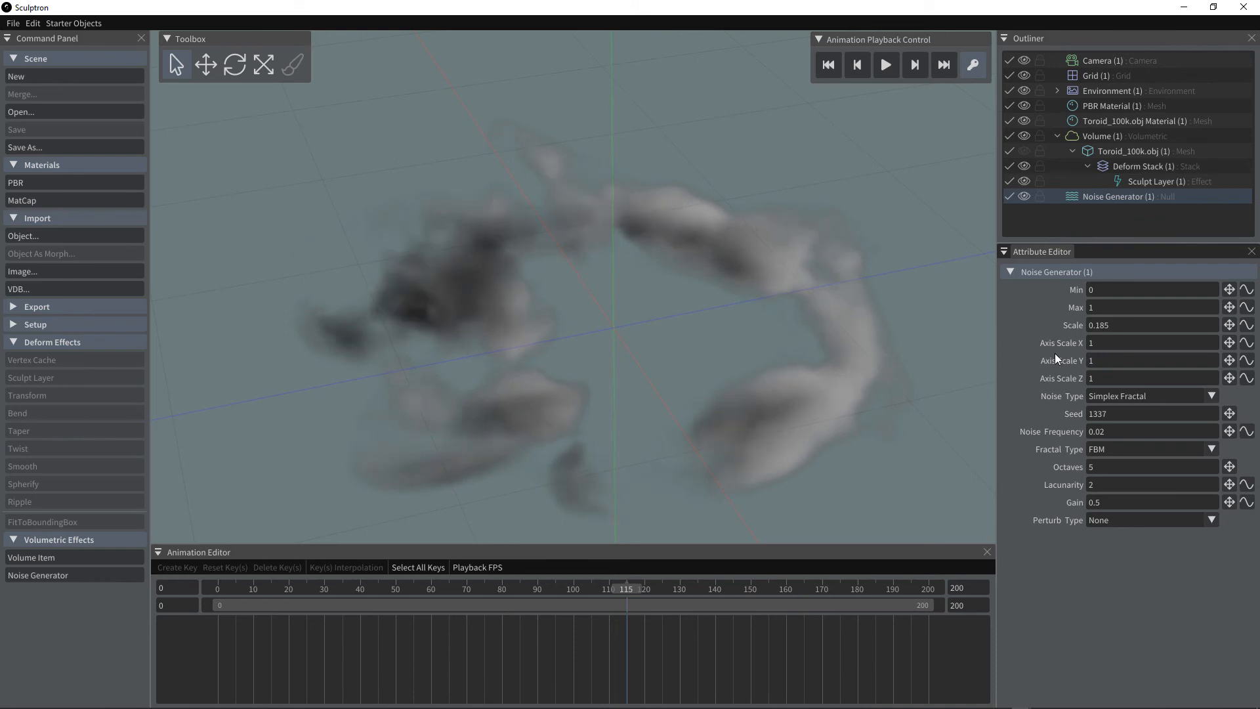
Set the Noise Generator's Octaves to 10 and inspect the finer cloud detail from other angles
double_click(1092, 466)
type("10")
left_click_drag(500, 409, 537, 399, "alt")
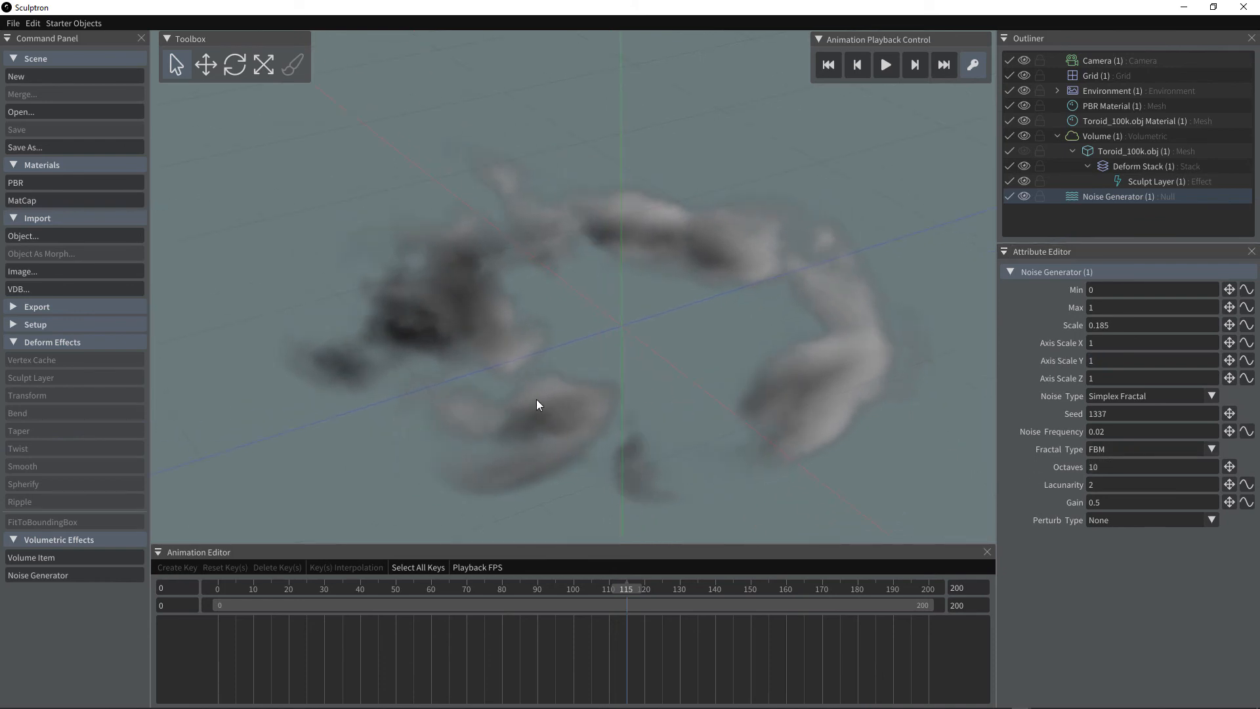
left_click_drag(781, 360, 608, 384, "alt")
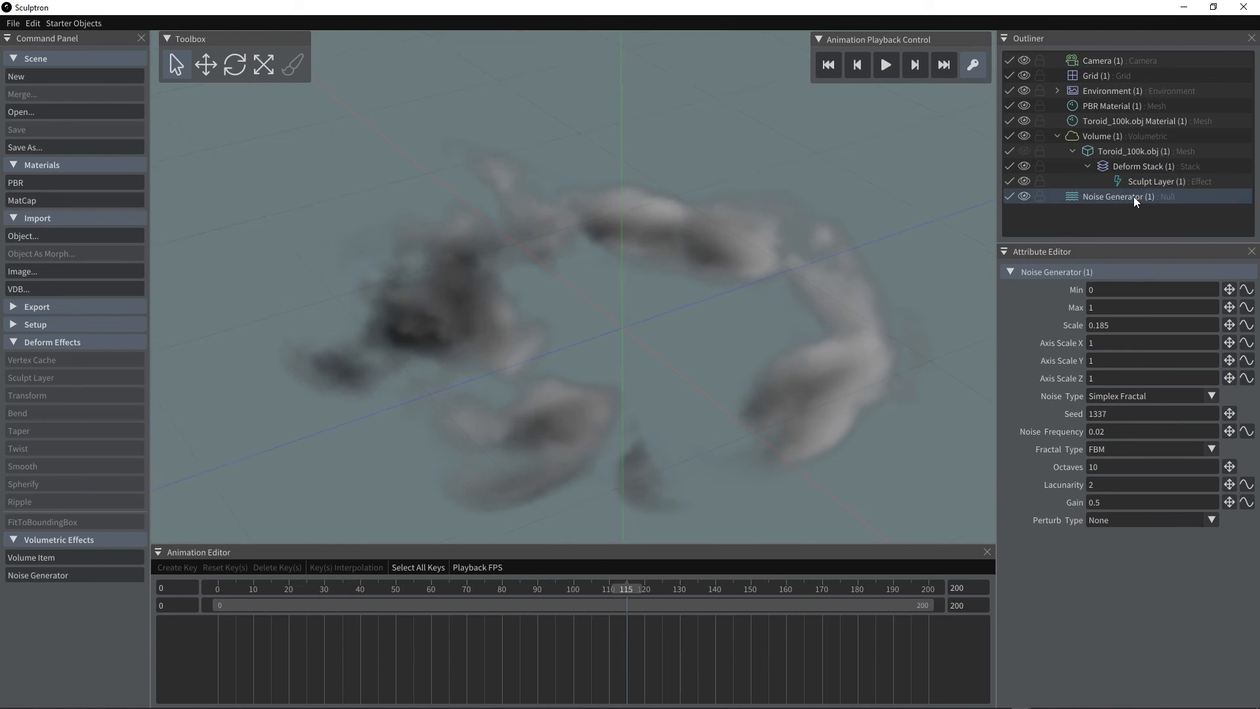
Set the volume's Resolution to 100 and inspect the toroid cloud from another angle
left_click(1089, 135)
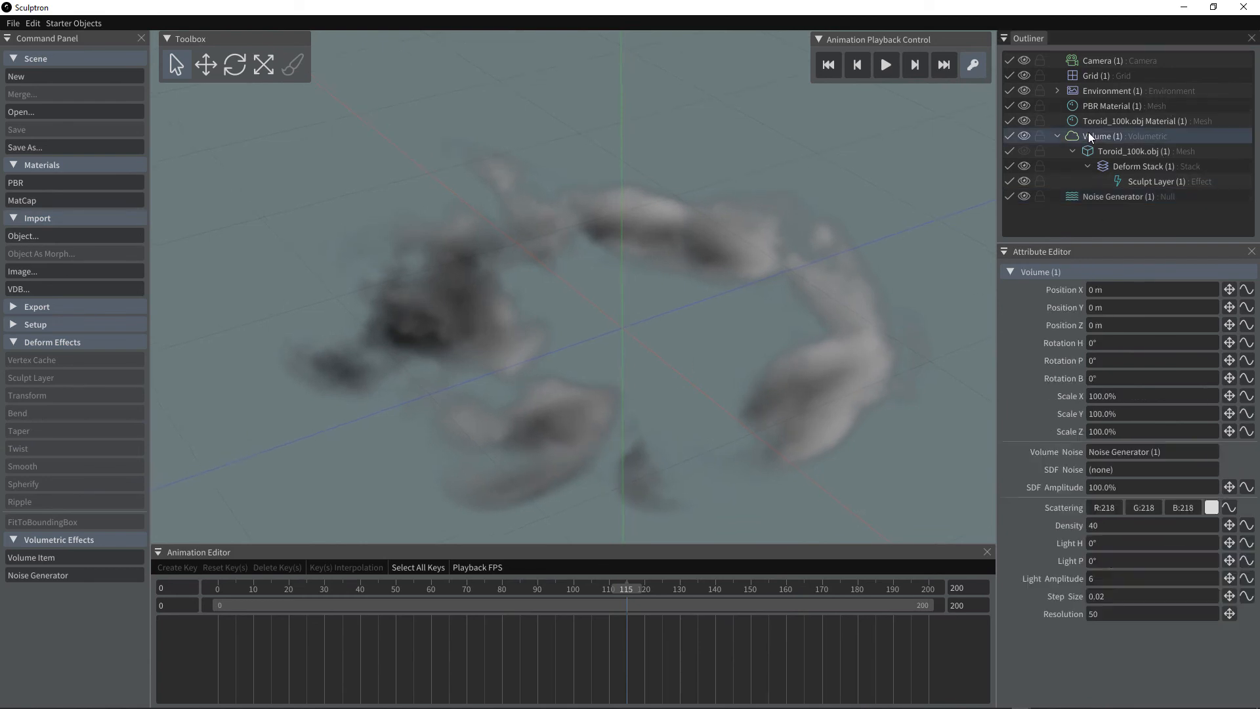
double_click(1111, 614)
type("100")
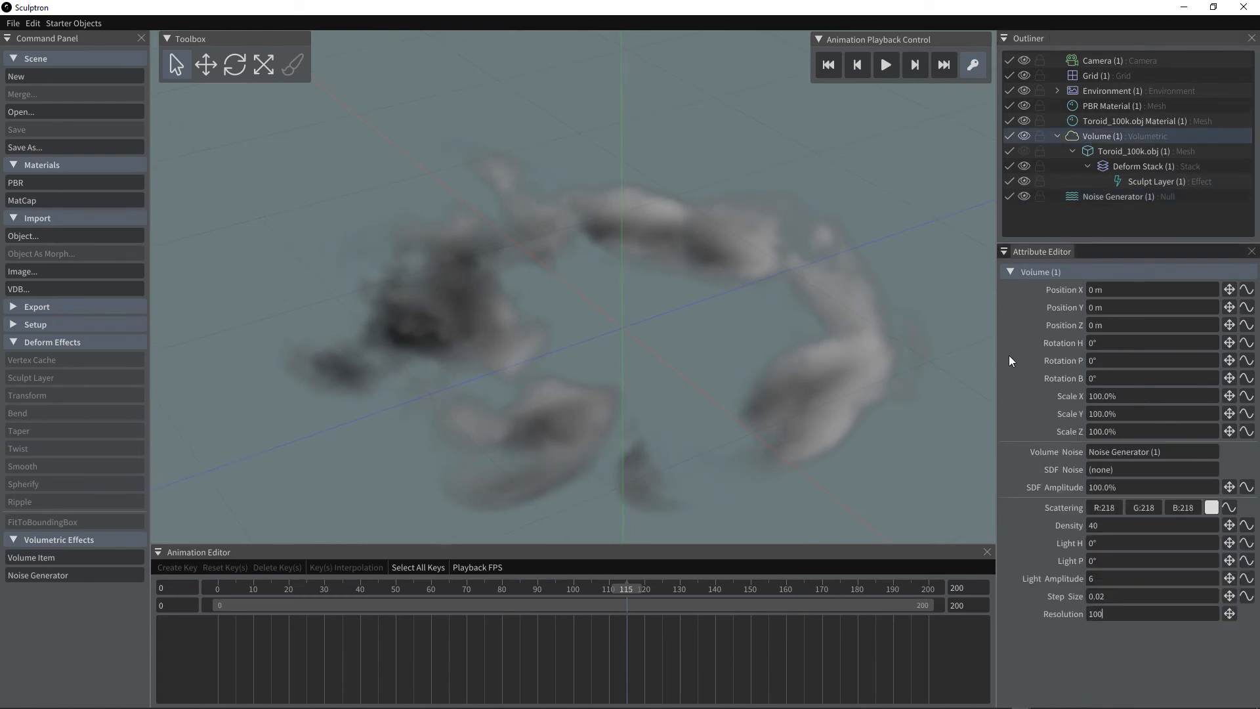
left_click(811, 439)
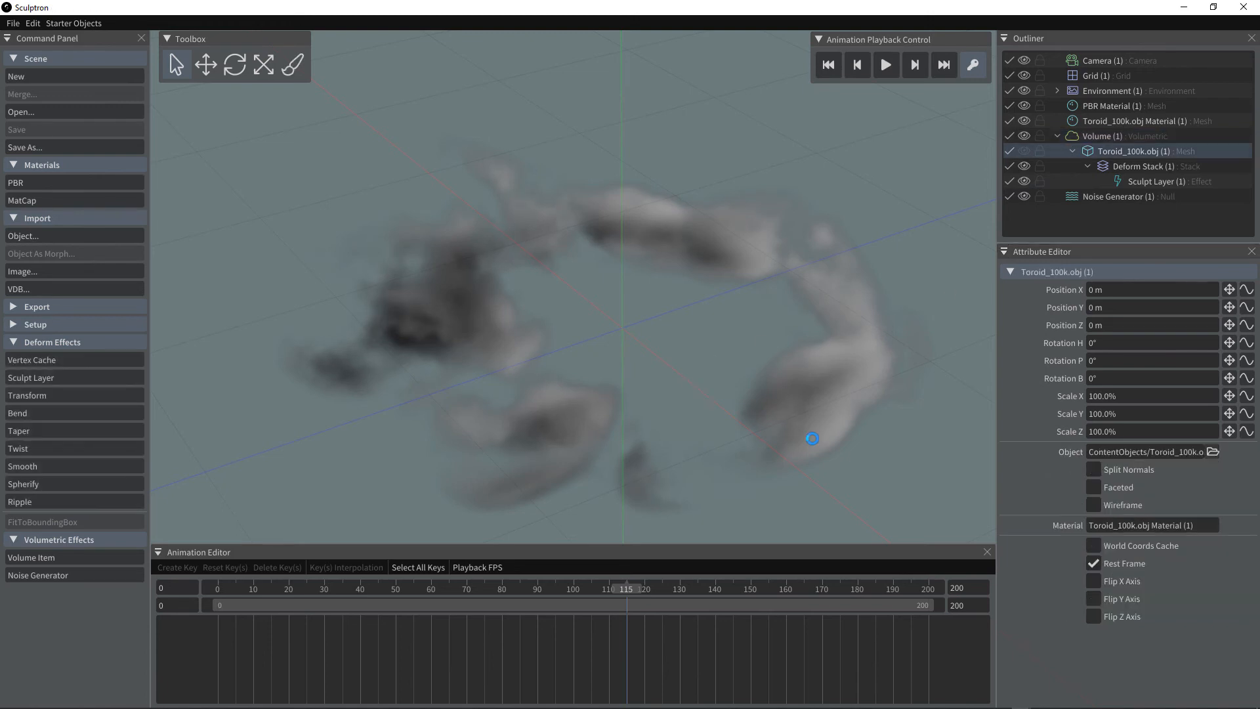
middle_click_drag(739, 428, 684, 411)
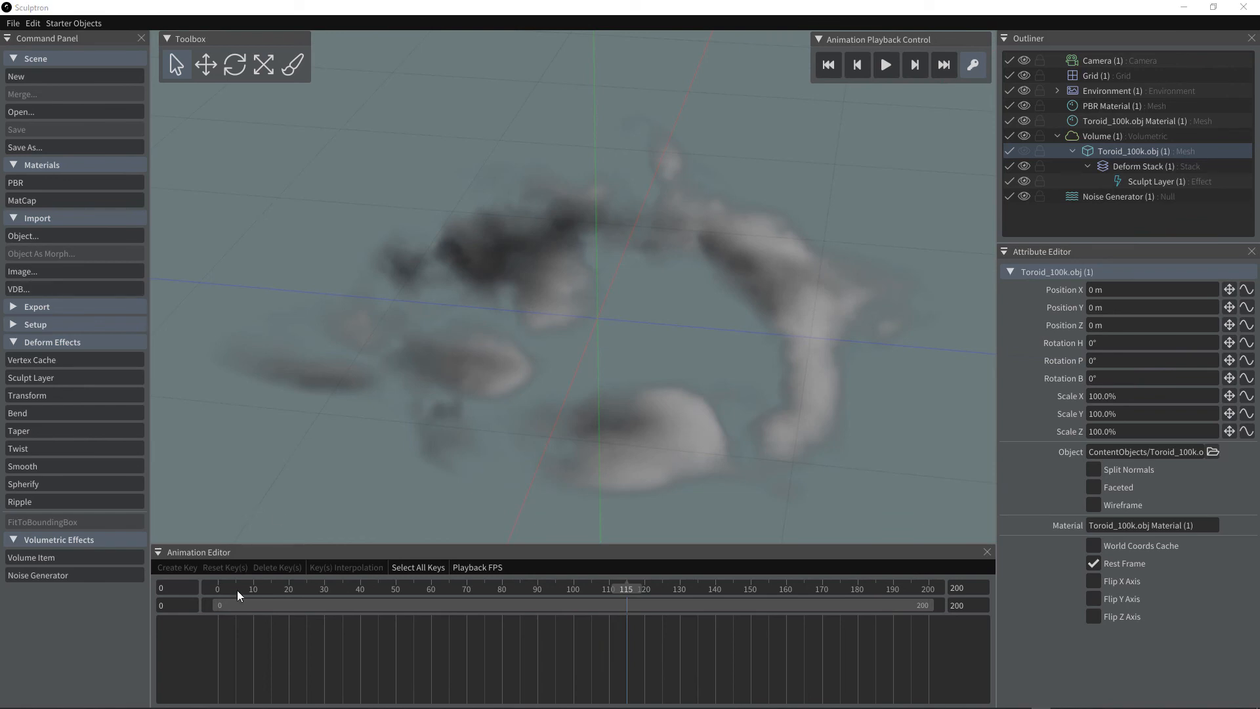
Add a second Noise Generator and assign it as the volume's SDF Noise
left_click(53, 575)
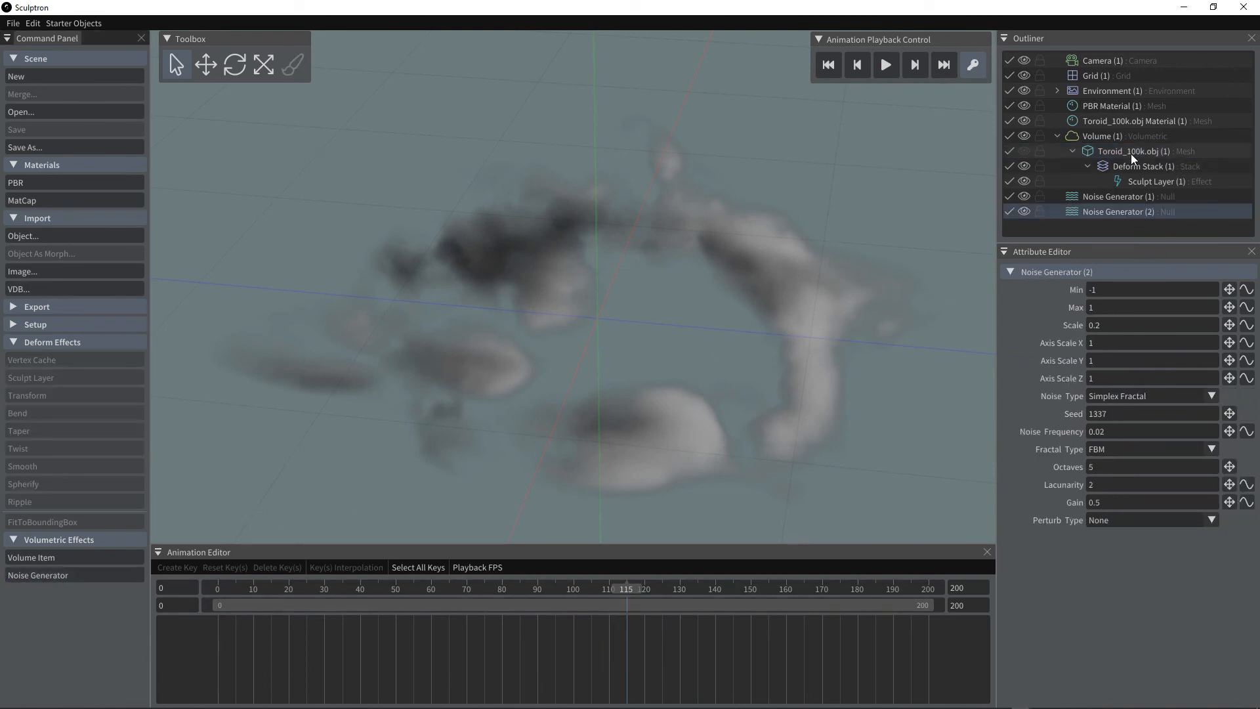
left_click(1105, 137)
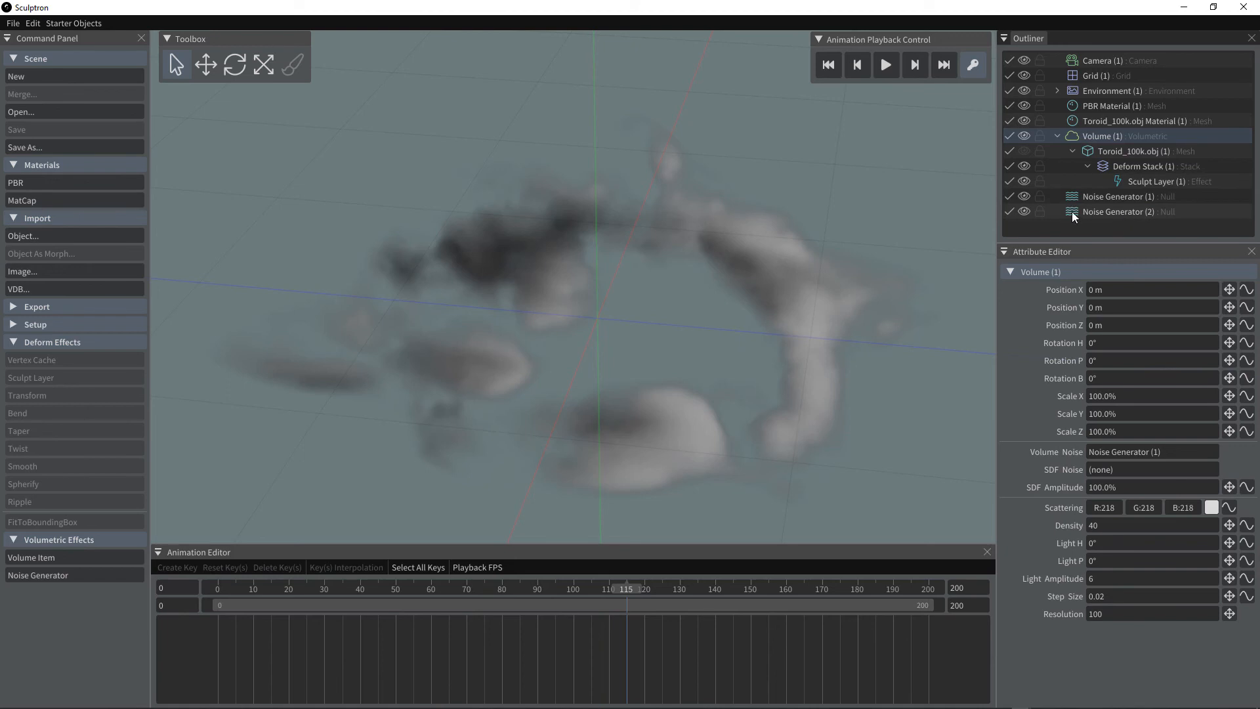
left_click_drag(1073, 212, 1109, 472)
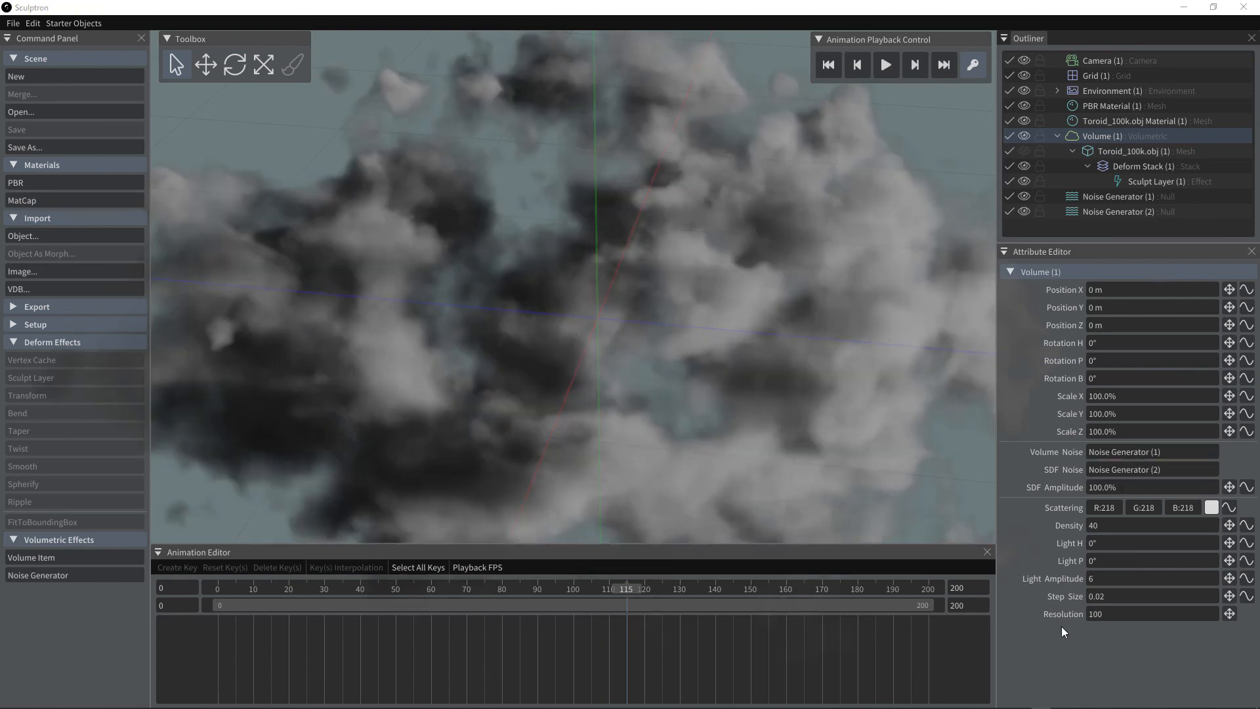
Reduce the volume's Resolution to 25 and its SDF Amplitude to 50%
left_click_drag(1111, 612, 1069, 617)
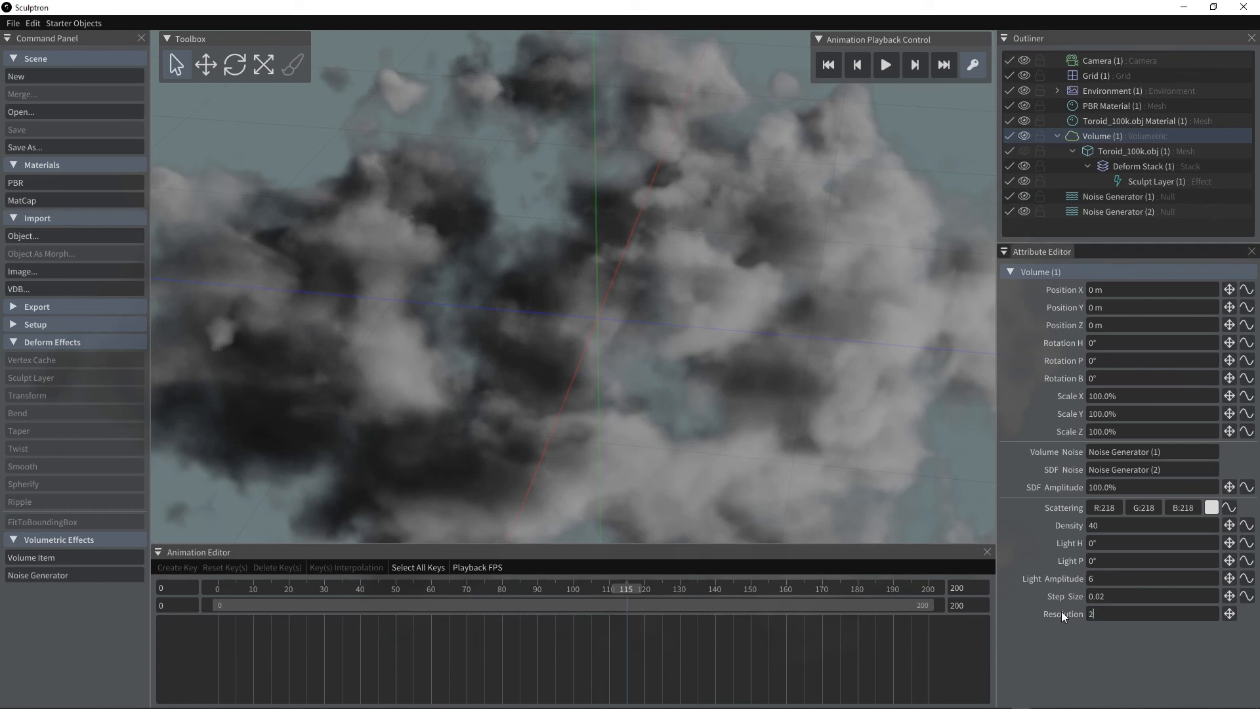
key("Return")
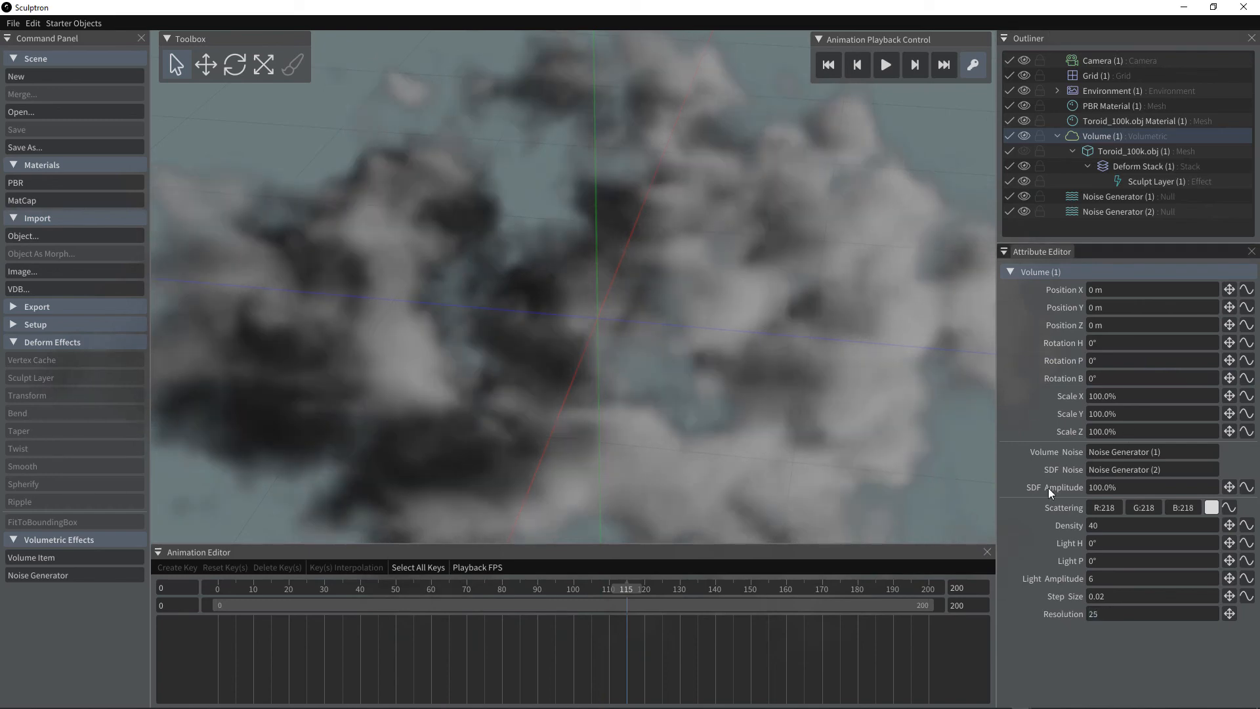
left_click(1096, 486)
type("50")
key("Return")
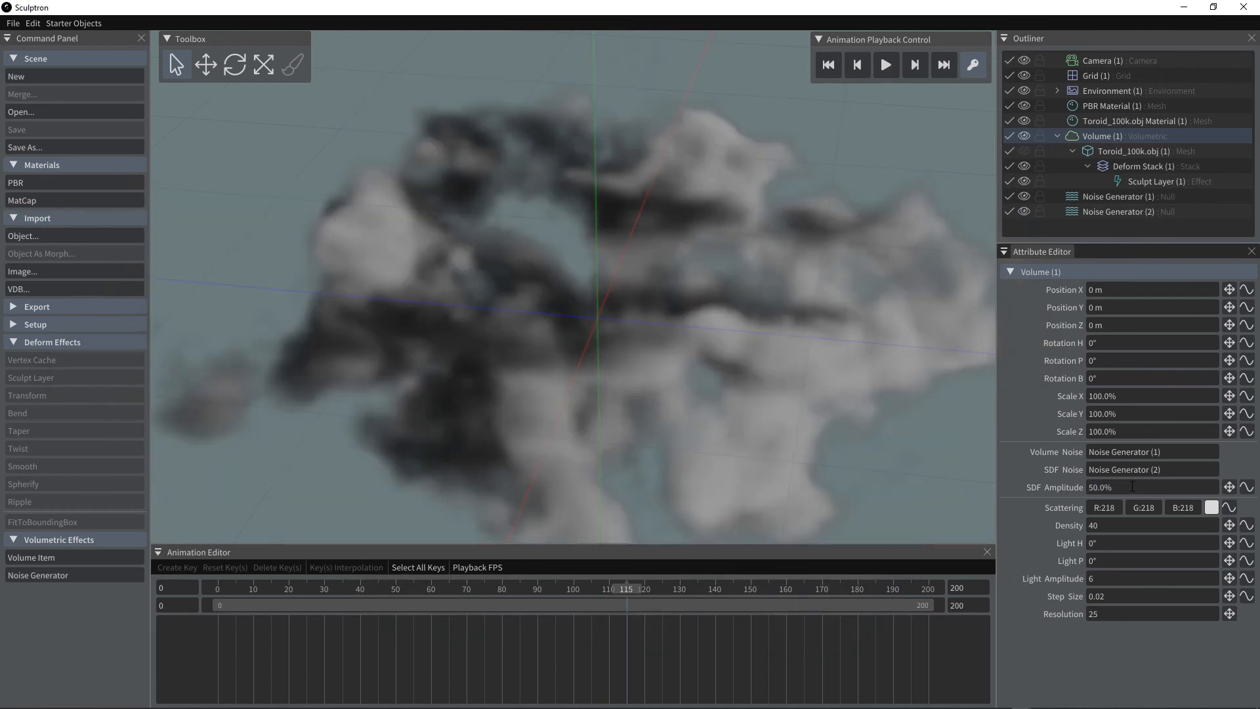
Try SDF Amplitude values of 10% and 23% on the volume and return it to 50%
left_click(1132, 486)
type("10")
key("Return")
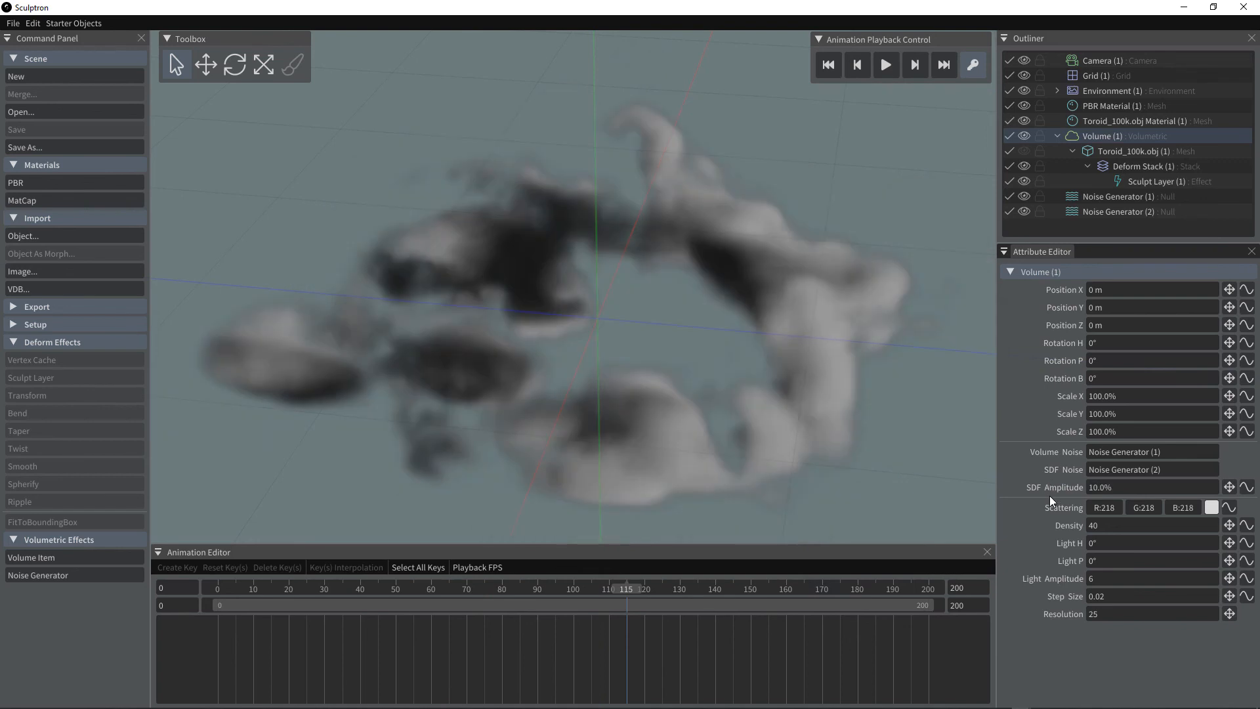
left_click(1126, 487)
type("23")
key("Return")
left_click(1128, 489)
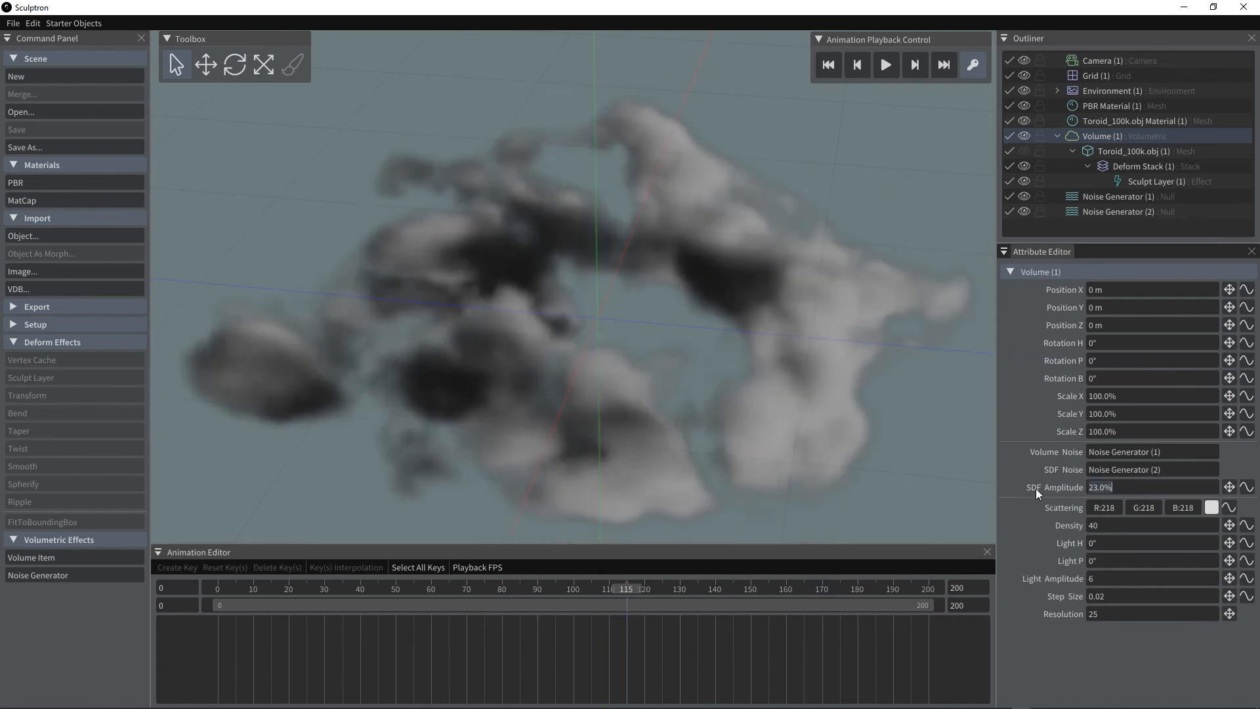
type("50")
key("Return")
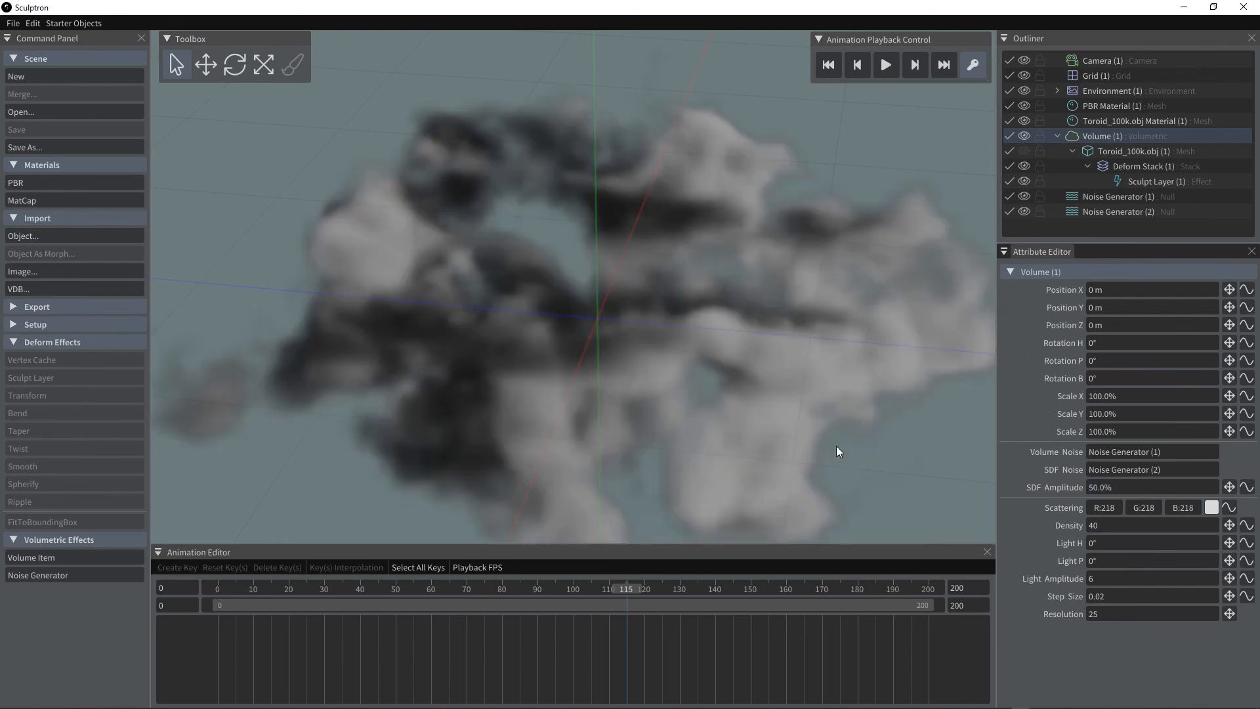
Raise the volume's Resolution to 50, check the cloud from another side, and increase the Resolution to 100
middle_click_drag(836, 450, 751, 459)
left_click(1094, 613)
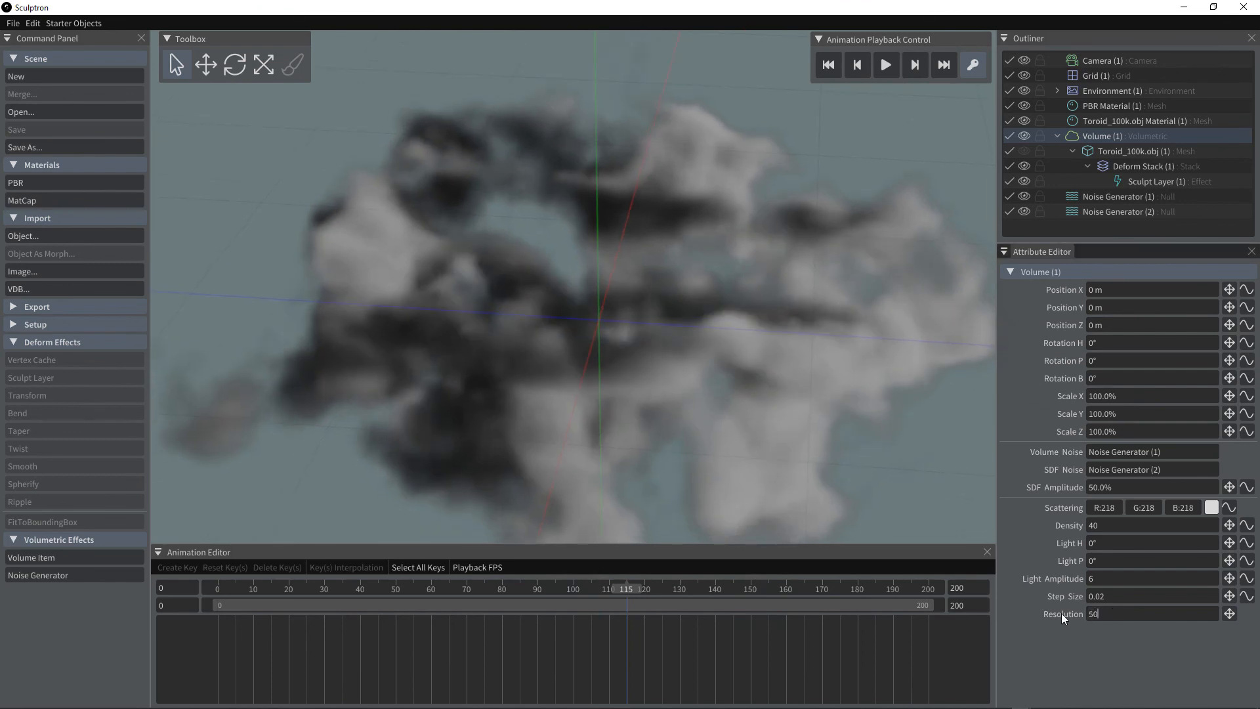
type("50")
key("Return")
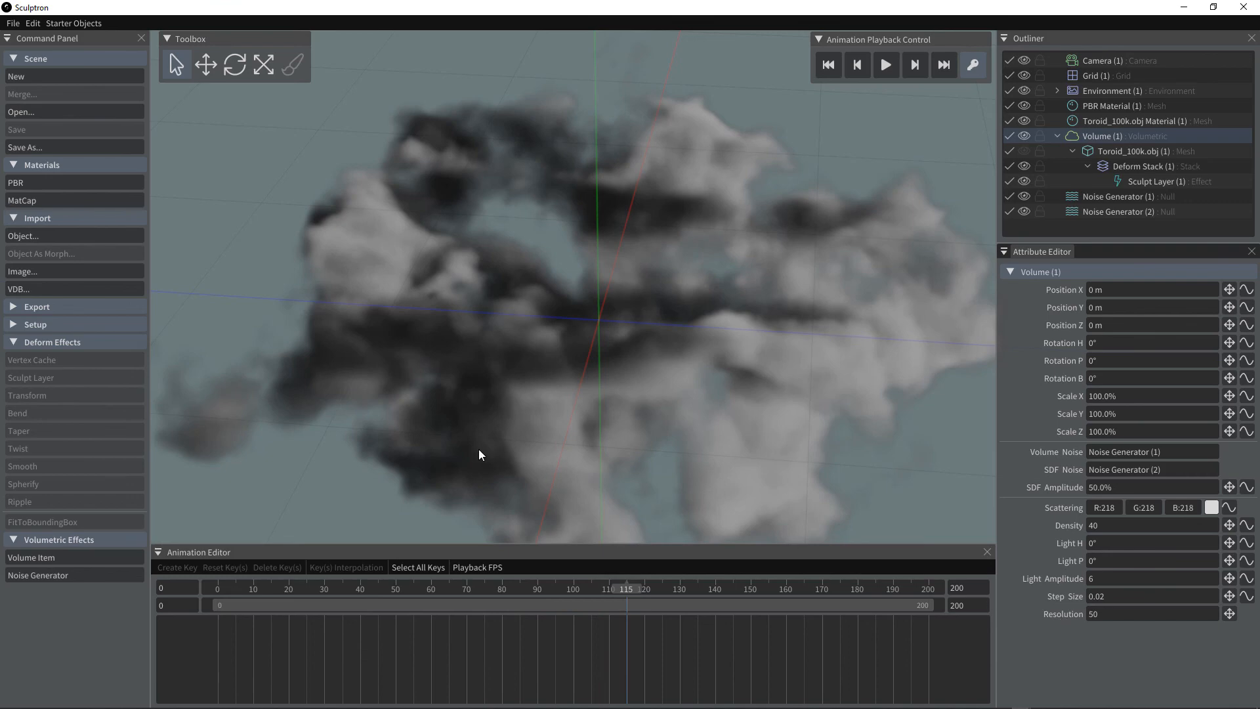
middle_click_drag(479, 449, 827, 561)
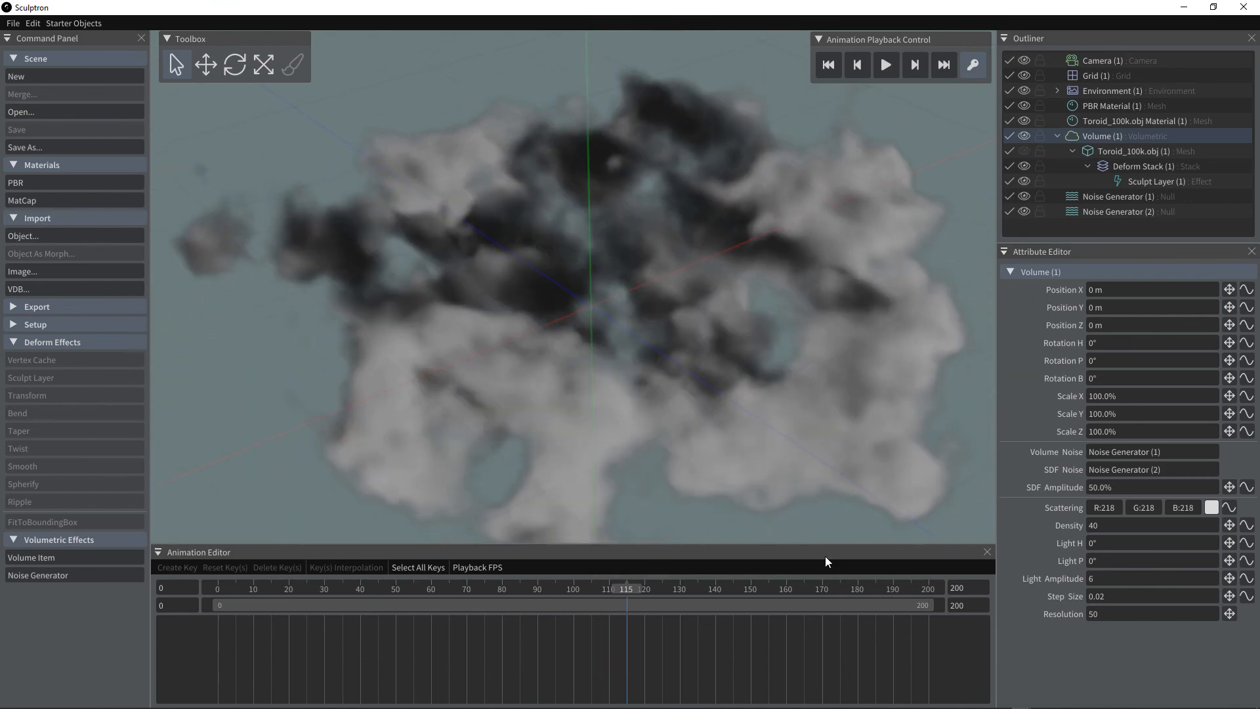
left_click(1106, 614)
type("100")
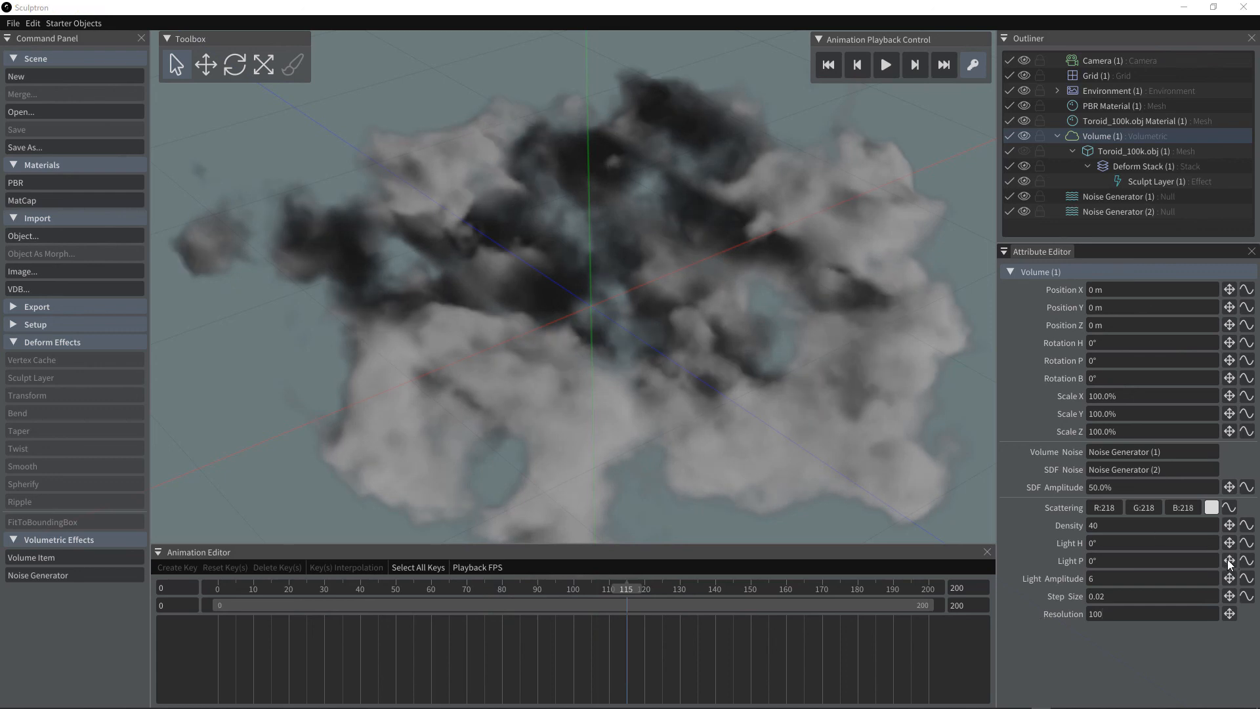
Redirect the volume's light to a Light P of -51.85° and Light H of 35.3°, and set Density to 80
left_click_drag(1230, 561, 548, 554)
left_click_drag(1229, 543, 1174, 149)
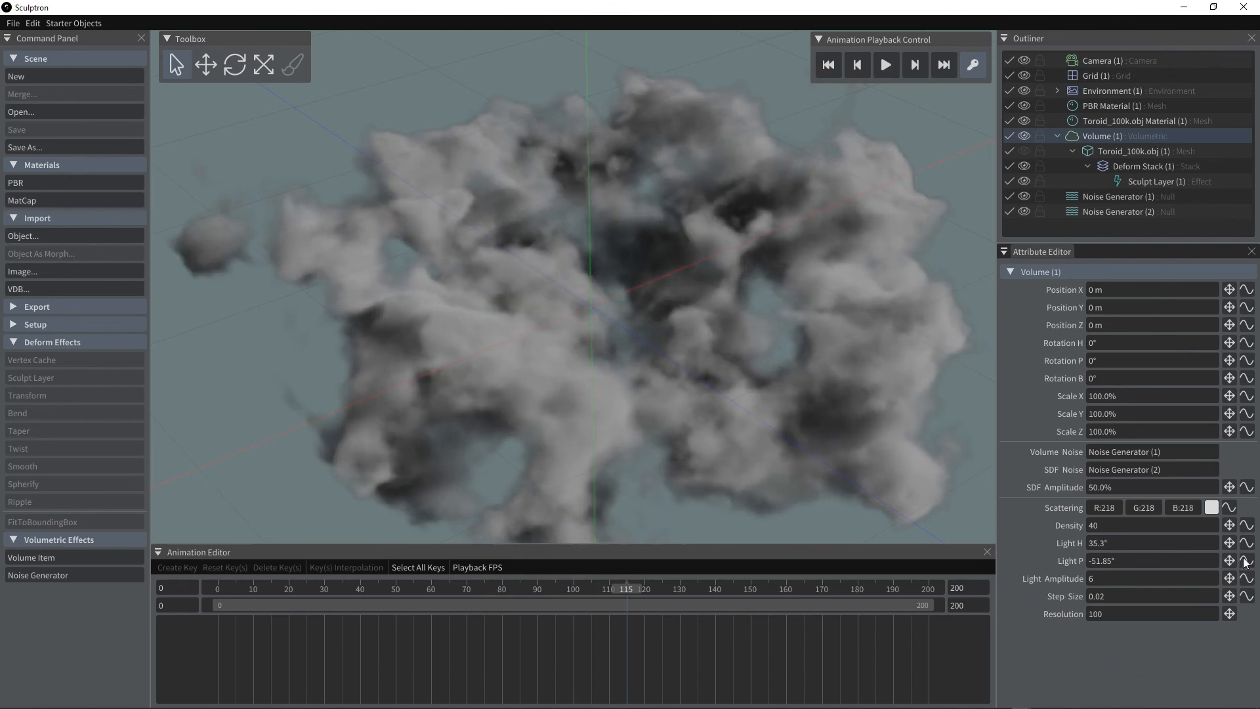
key("BackSpace")
key("BackSpace")
type("80")
key("Return")
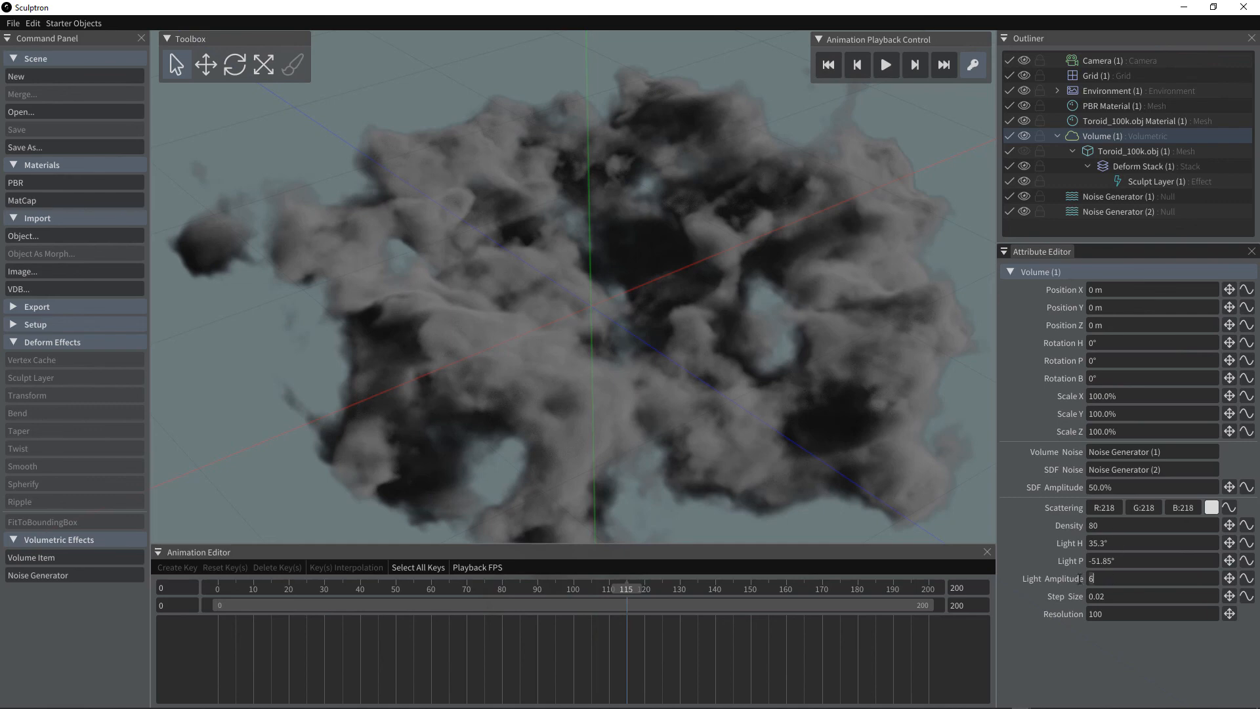
Raise the volume's Light Amplitude to 8 and on to 16, and check the cloud's shading from other angles
key("BackSpace")
type("8")
key("Return")
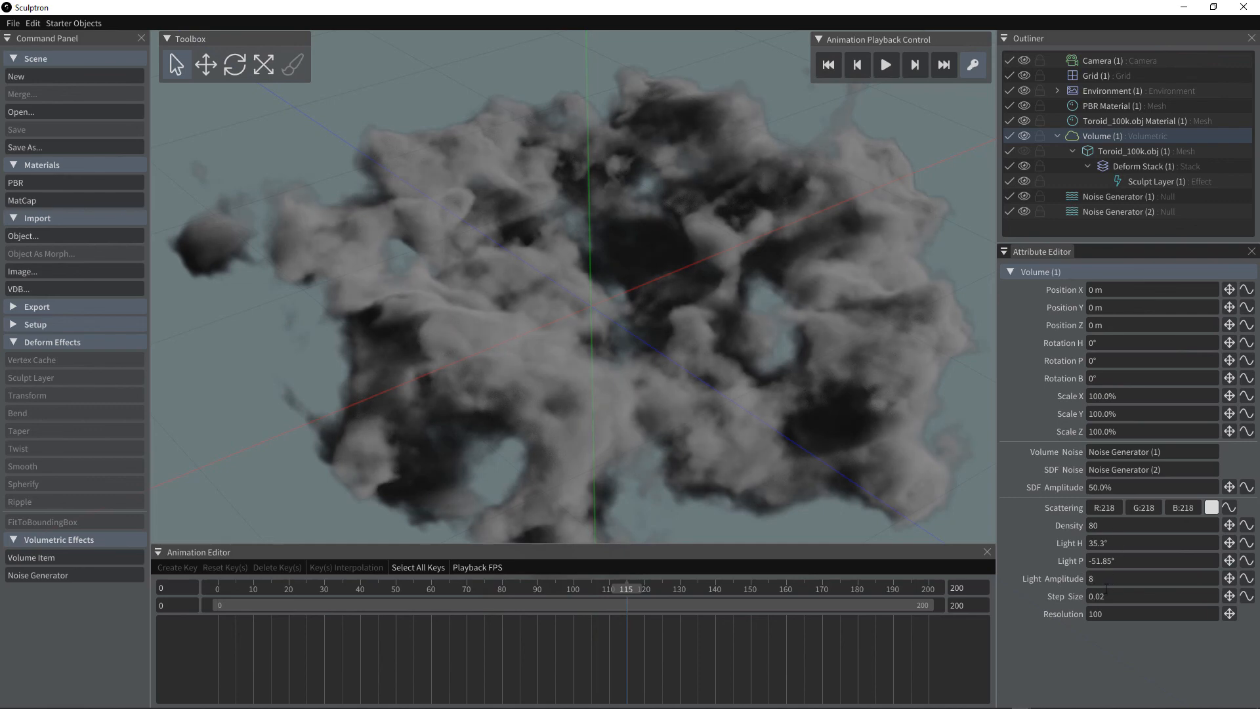
left_click_drag(1104, 584, 1059, 583)
key("Return")
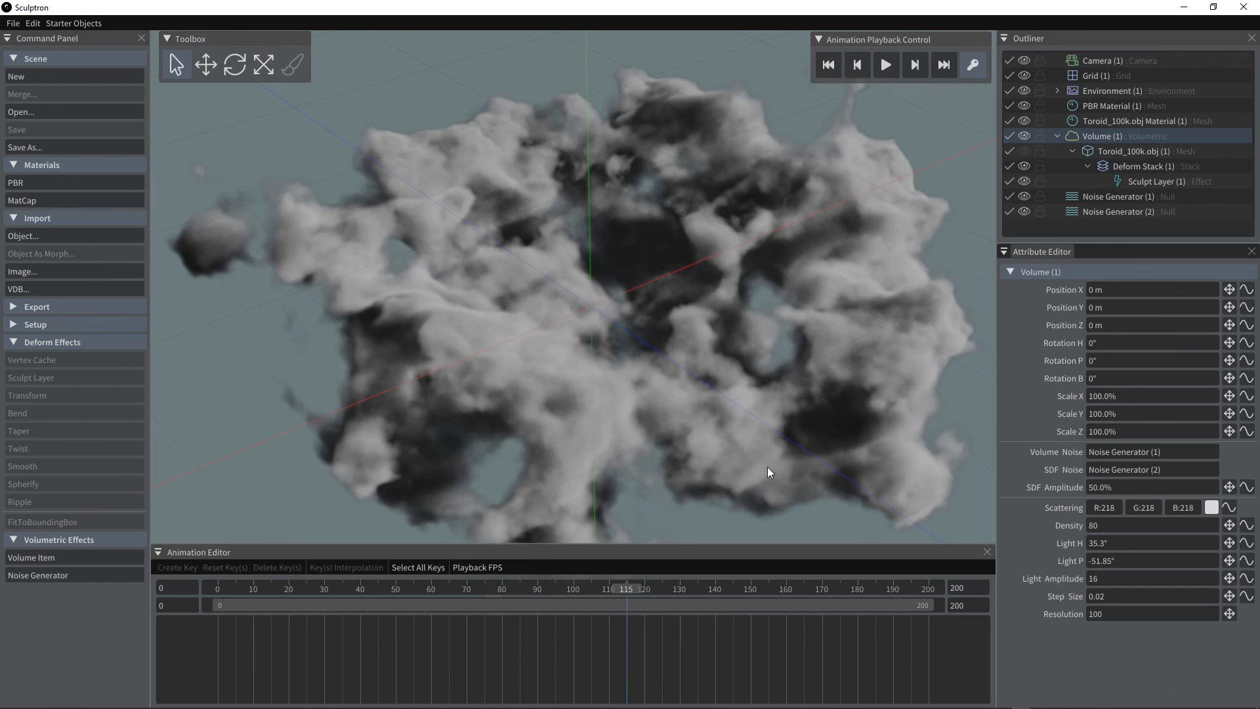
mouse_move(787, 418)
middle_mouse_down()
mouse_move(539, 331)
mouse_move(424, 202)
mouse_move(435, 316)
mouse_move(599, 436)
mouse_move(796, 422)
middle_mouse_up()
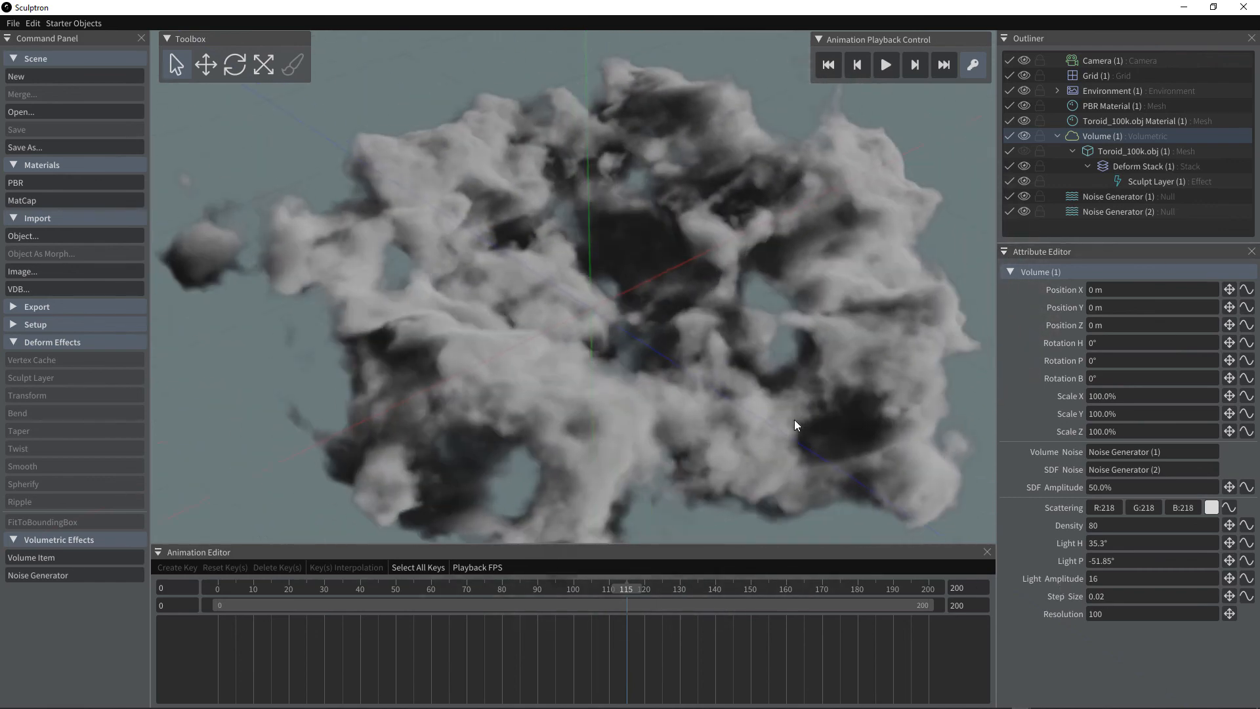
middle_click_drag(501, 422, 528, 392)
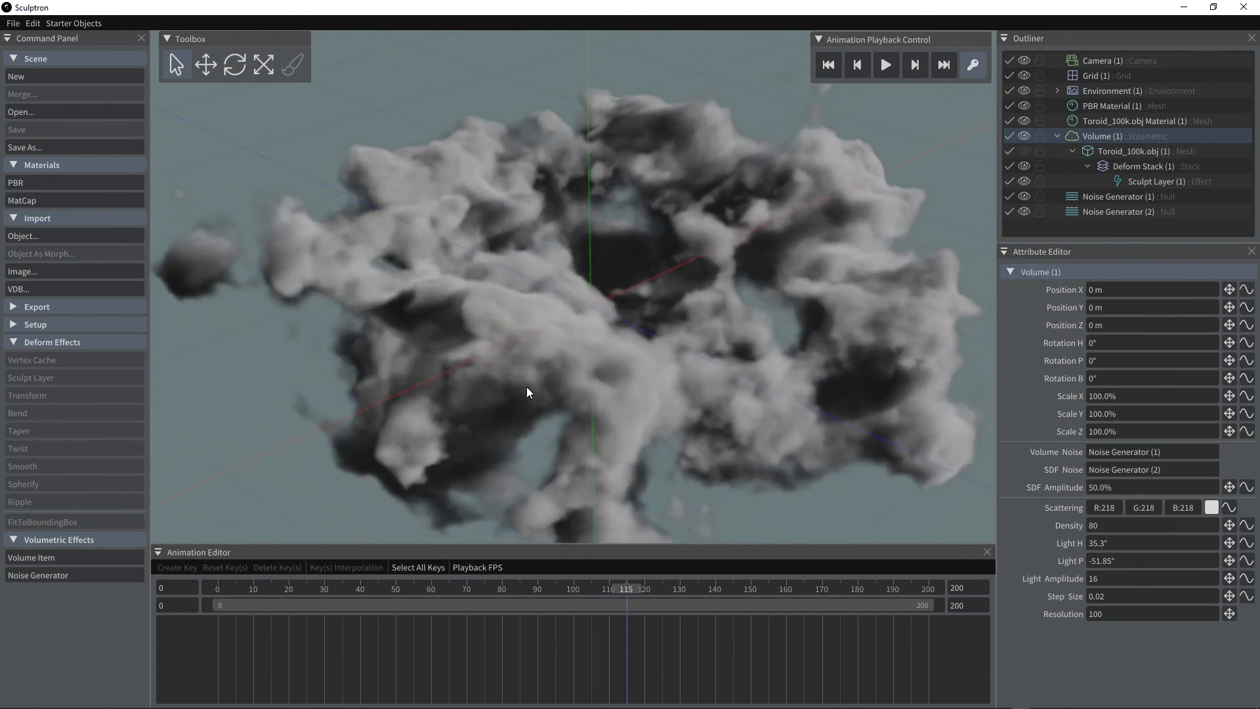
Export the volume as a VDB file named VolumeTest into the Export_Test folder of Sculptron_Test_Content
left_click(13, 23)
left_click(37, 187)
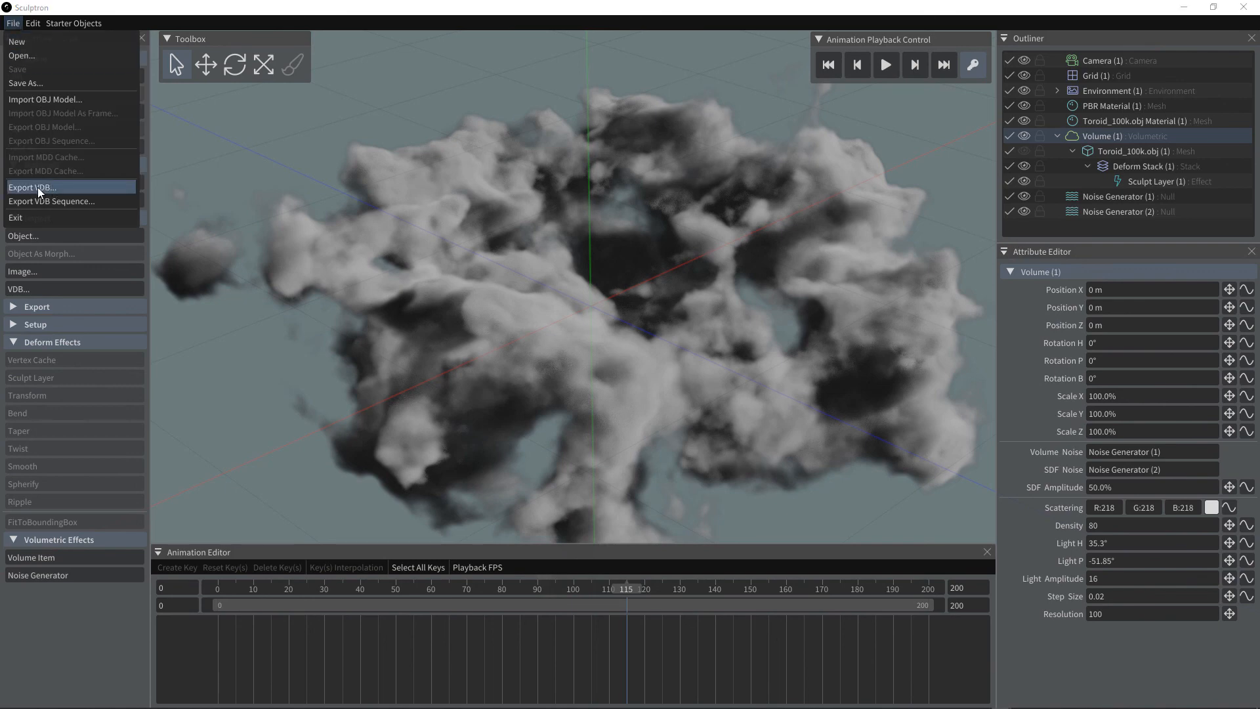
left_click(359, 48)
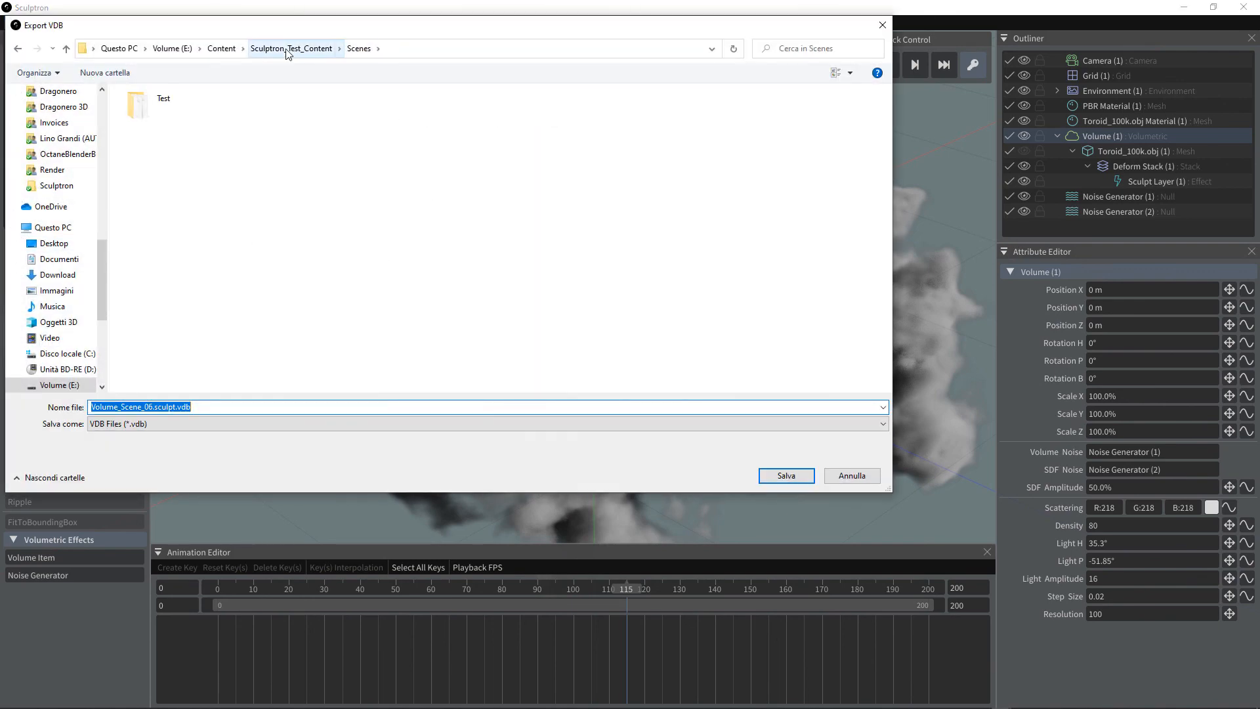
left_click(304, 53)
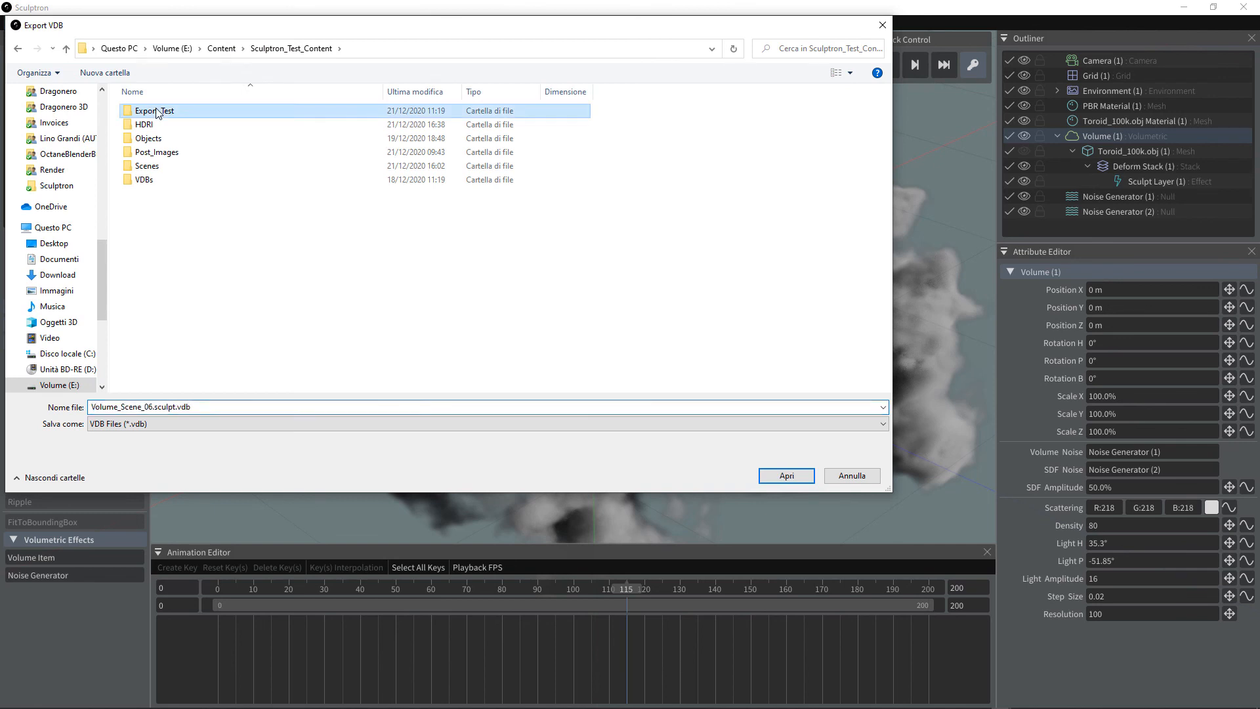
double_click(145, 110)
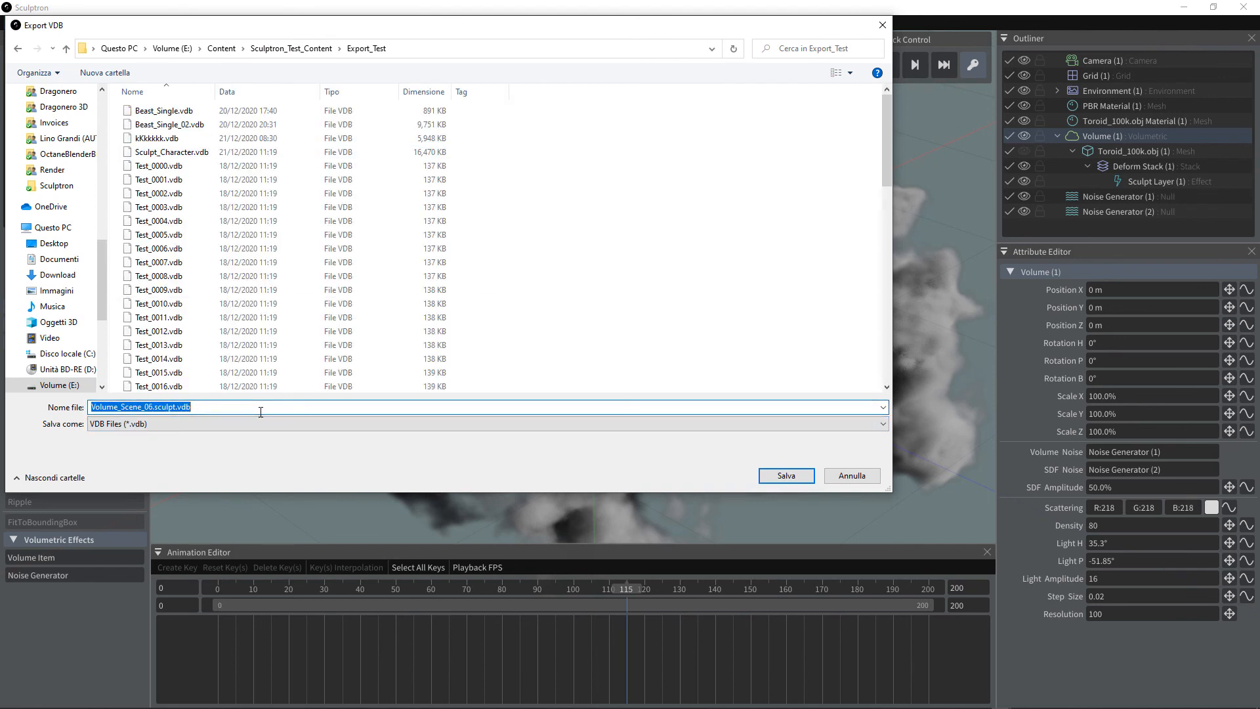
type("VolumeTest")
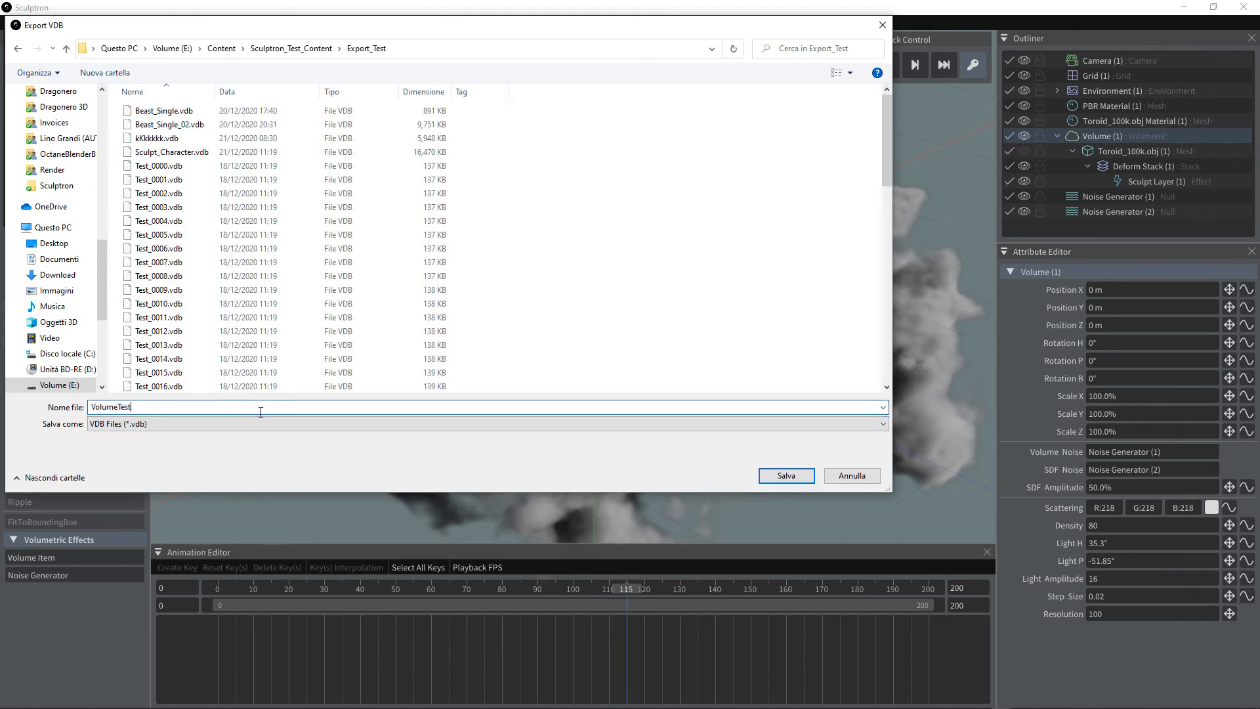
key("Return")
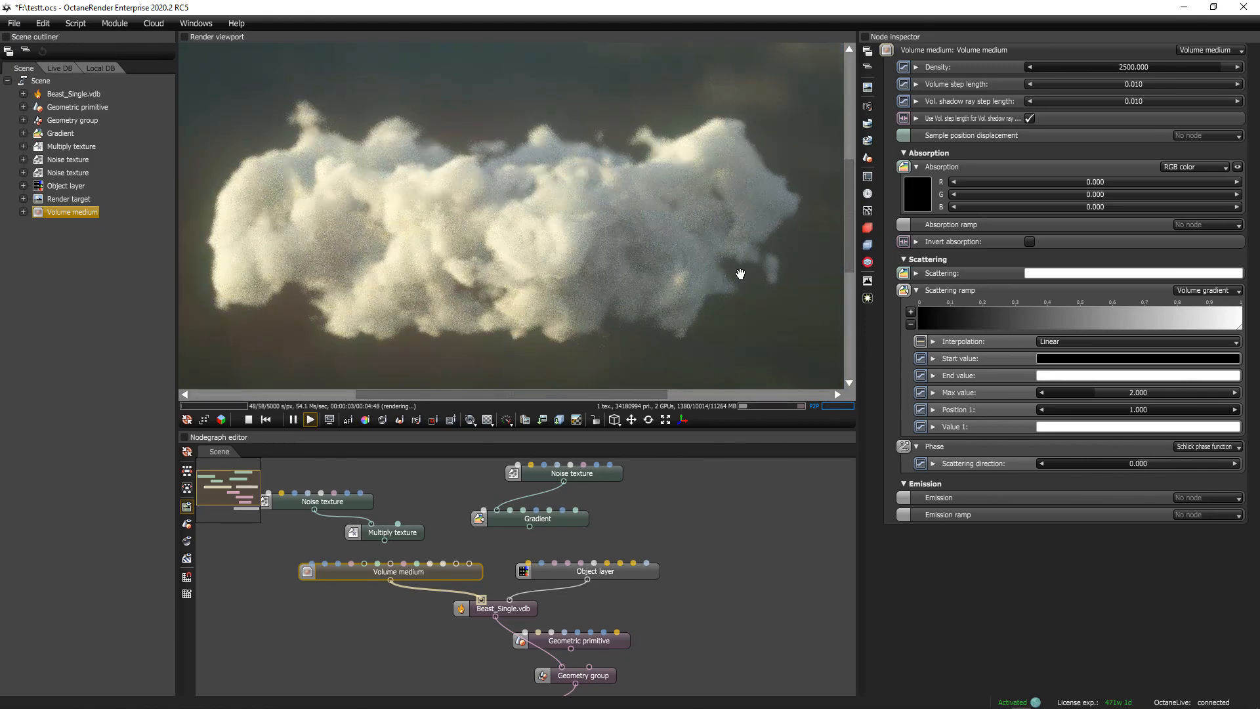
In OctaneRender, try a Density of 1000 on the Volume medium, reduce it to 500 and view the rendered cloud from another side
left_click_drag(740, 274, 693, 179)
left_click(1134, 66)
type("1000")
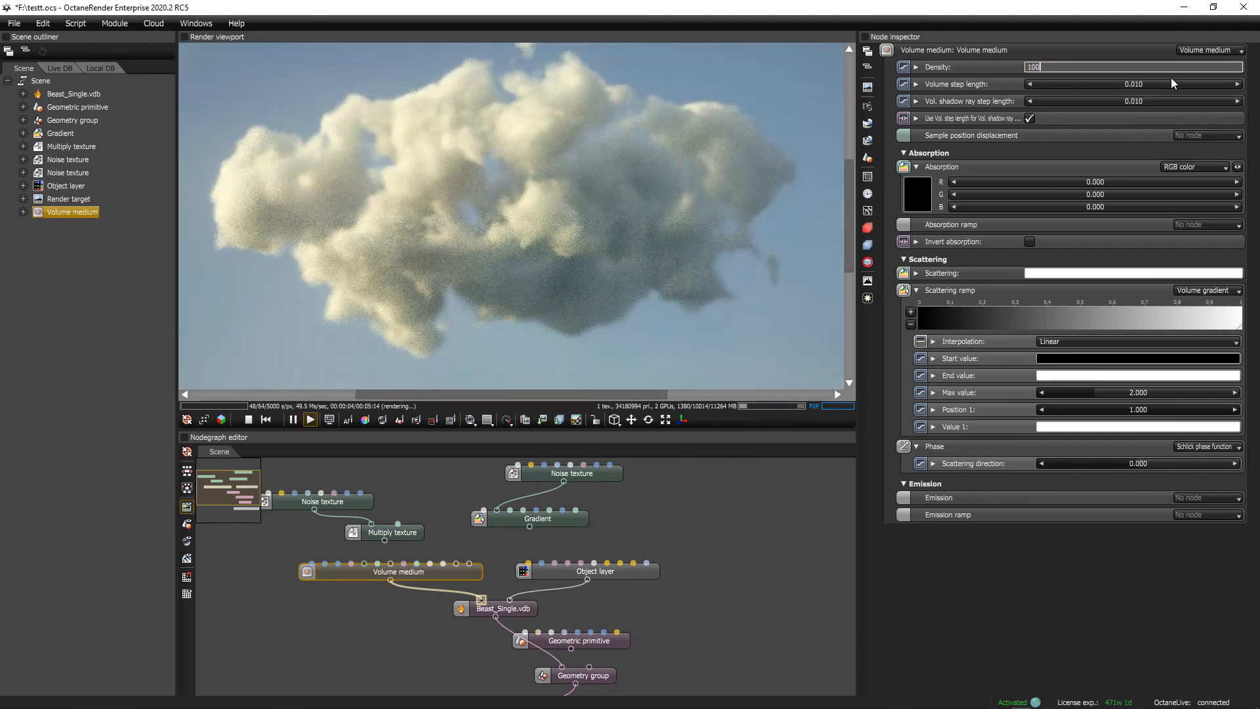
key("Return")
left_click(1138, 67)
type("500")
key("Return")
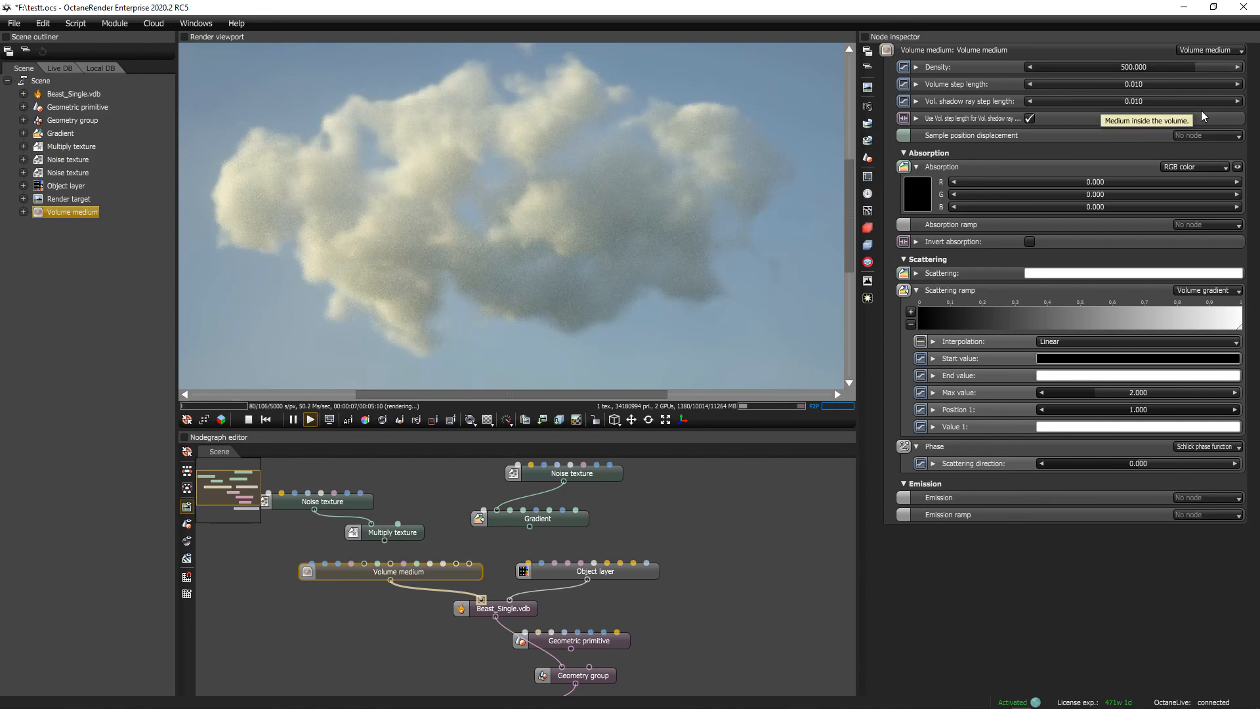
left_click_drag(423, 169, 766, 230)
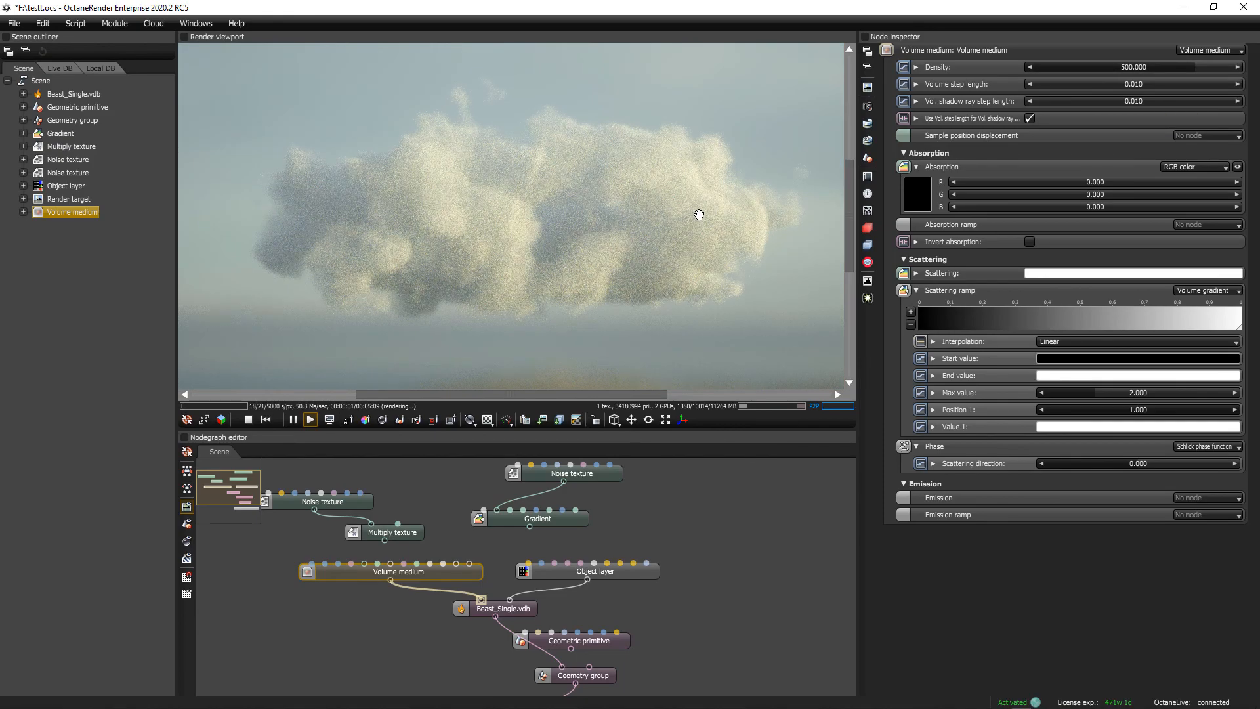